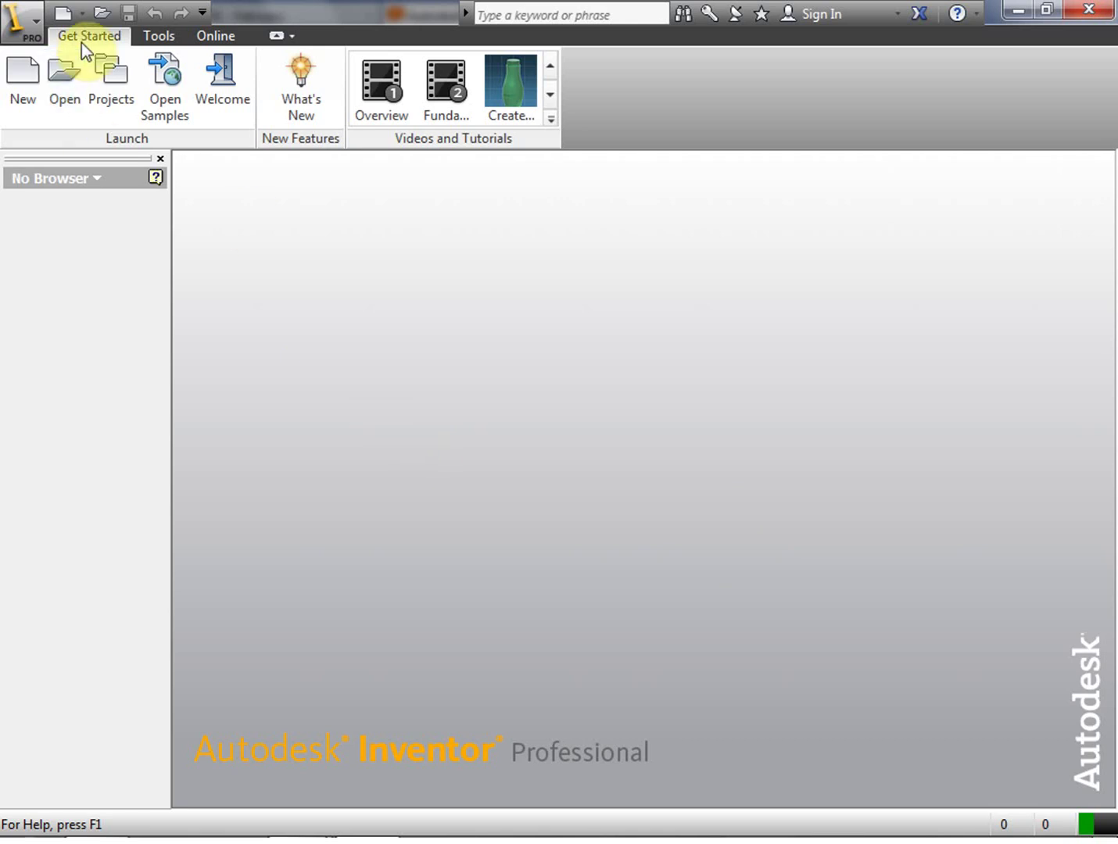
Create a new assembly file
left_click(82, 21)
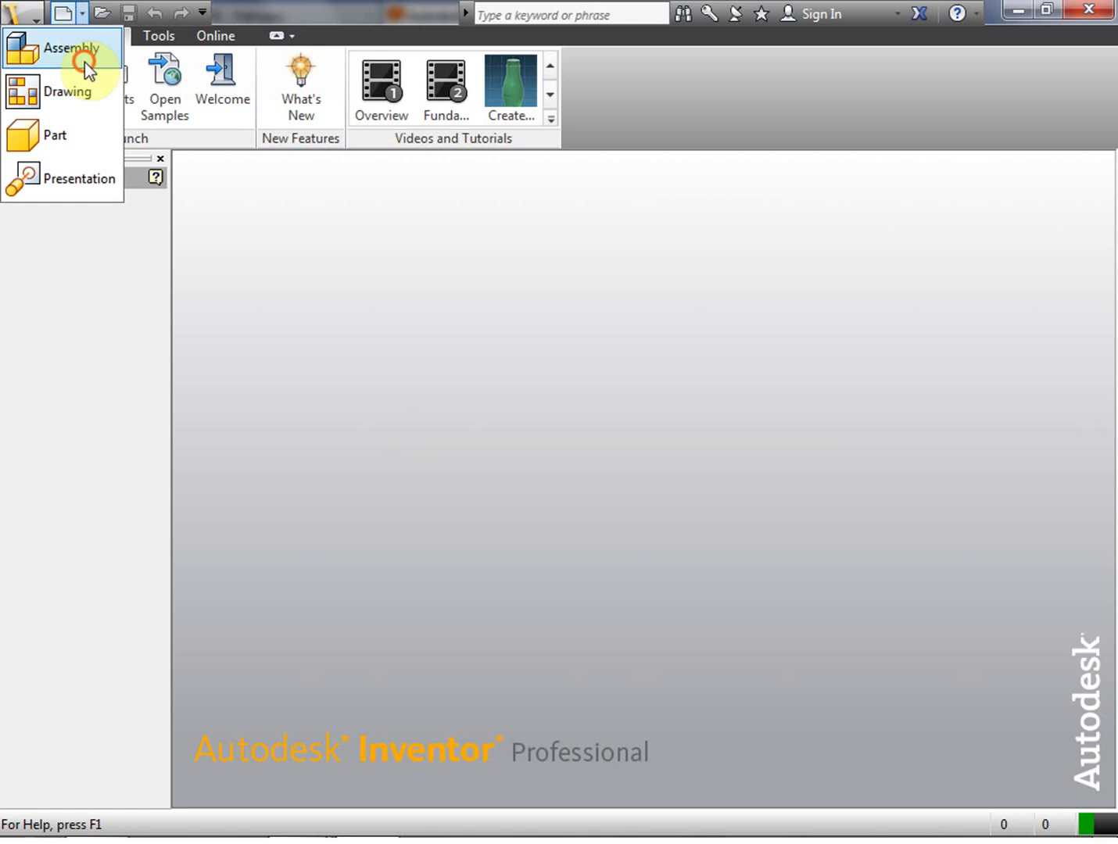
left_click(85, 62)
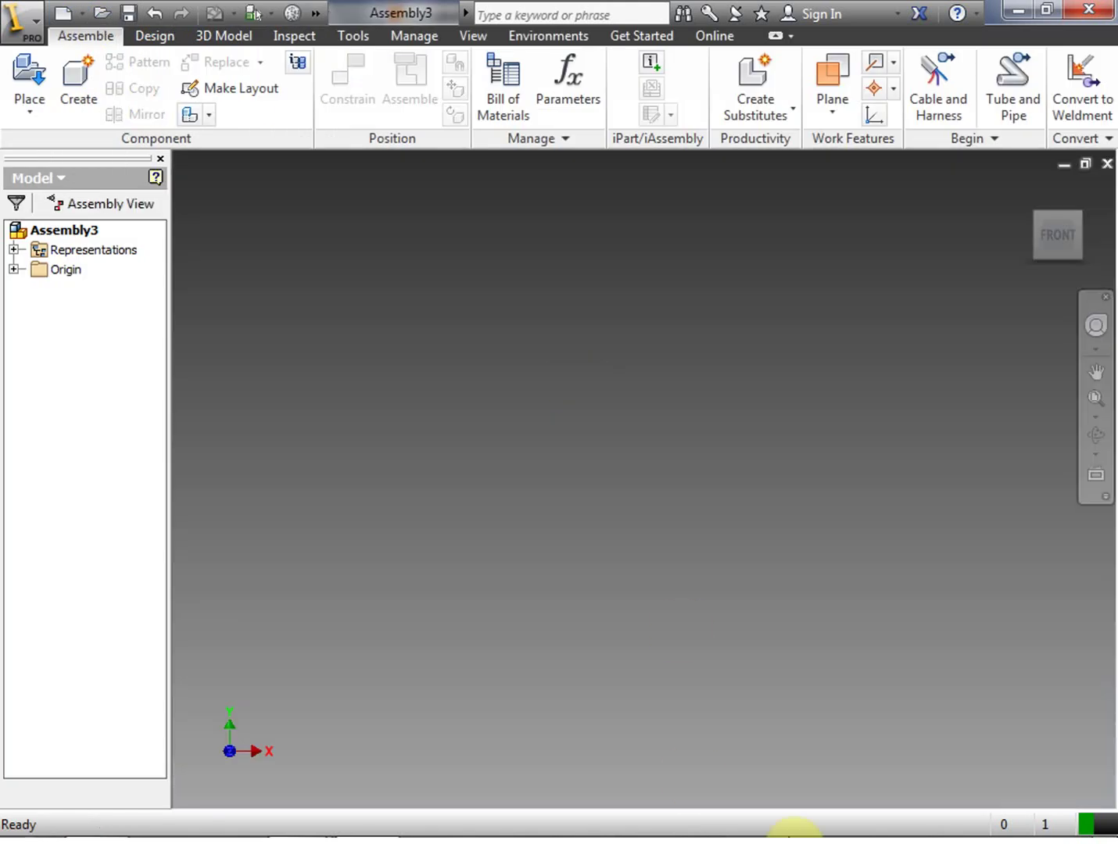
left_click(887, 823)
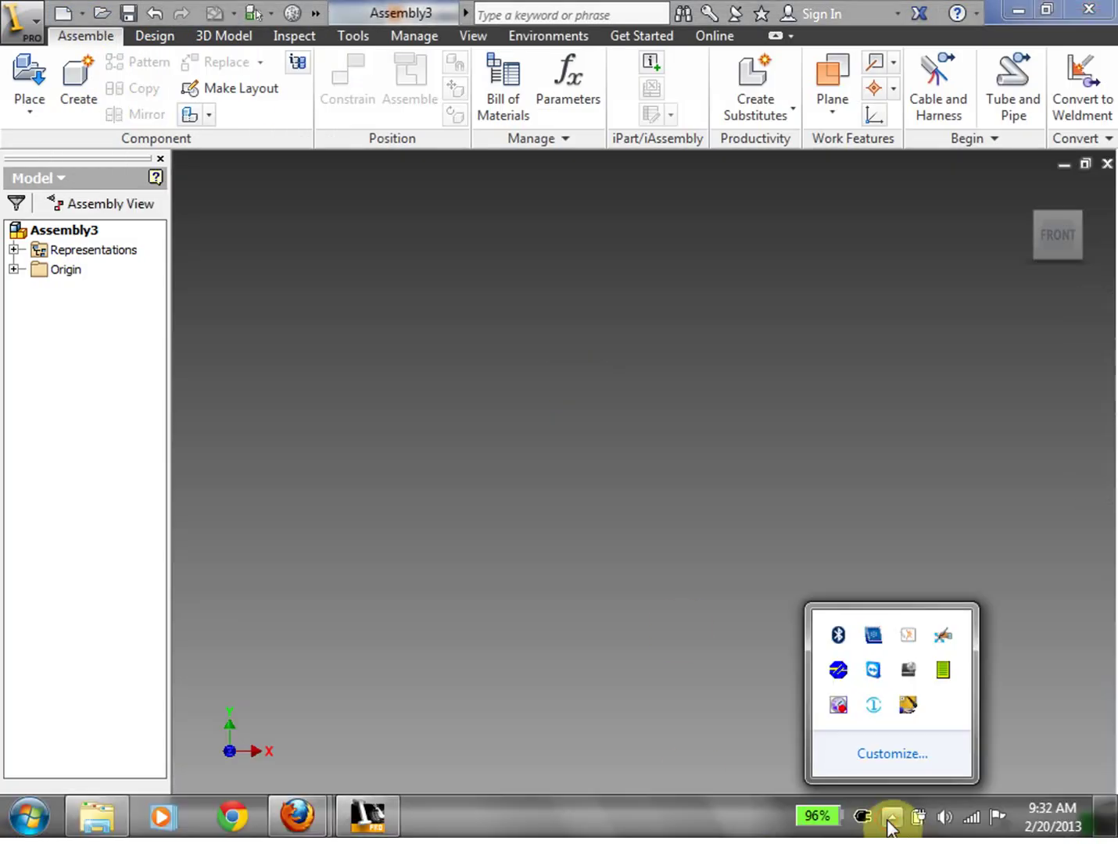
left_click(536, 600)
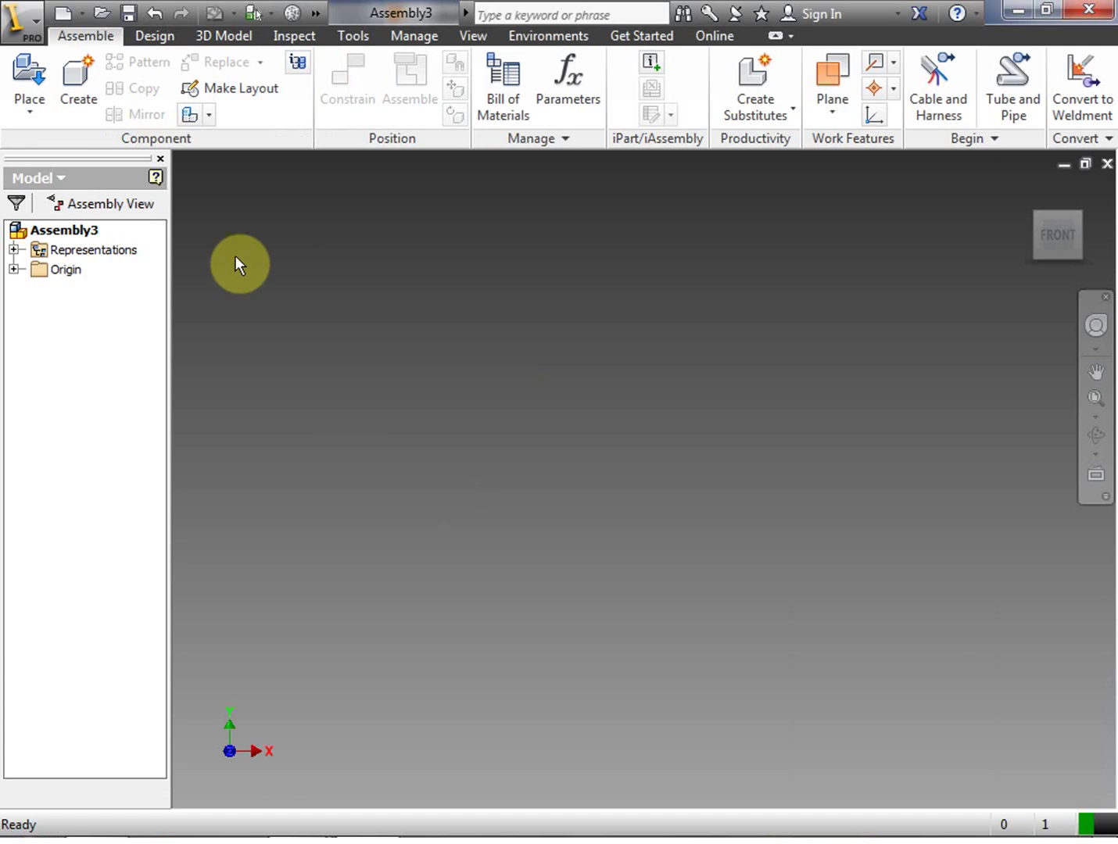
Create an in-place part from Standard.ipt, its name starting with AutodeskInvetor2013_Lesson_01 and ending in WheelRig, and place it in the assembly
left_click(71, 89)
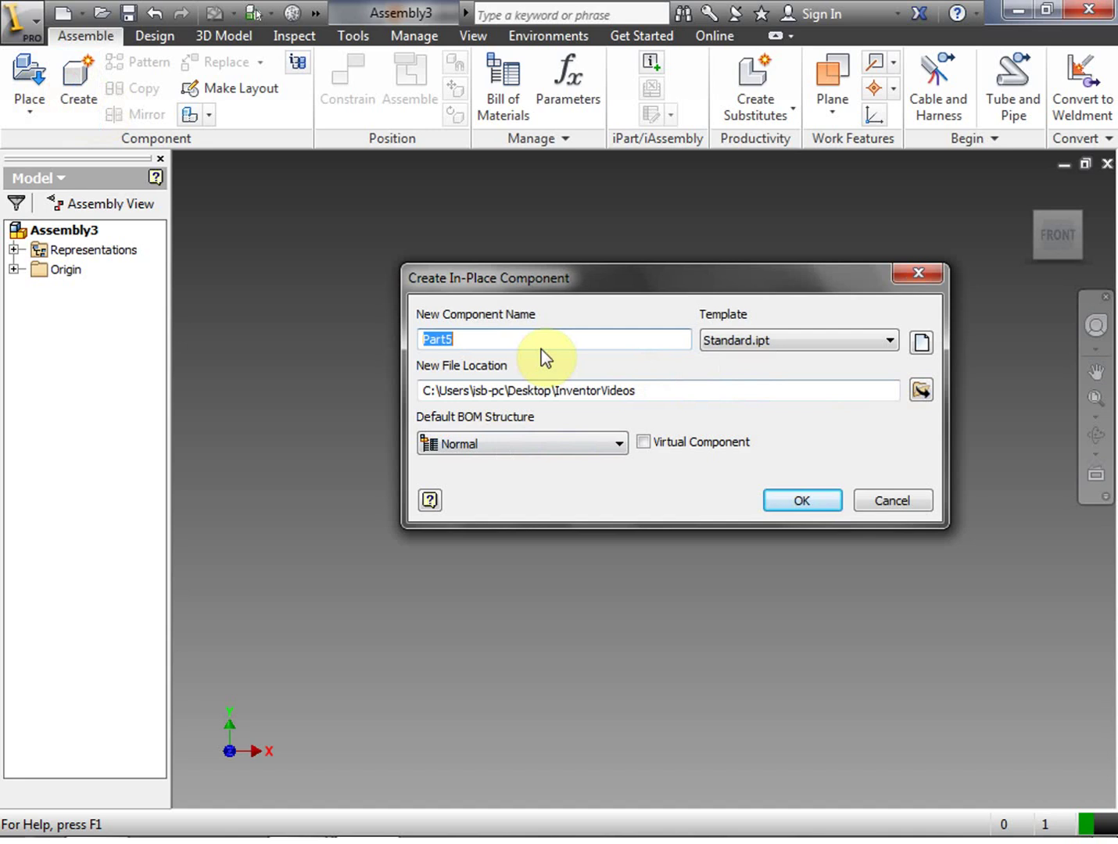
type("AutodeskInvetor2013_Lesson_01")
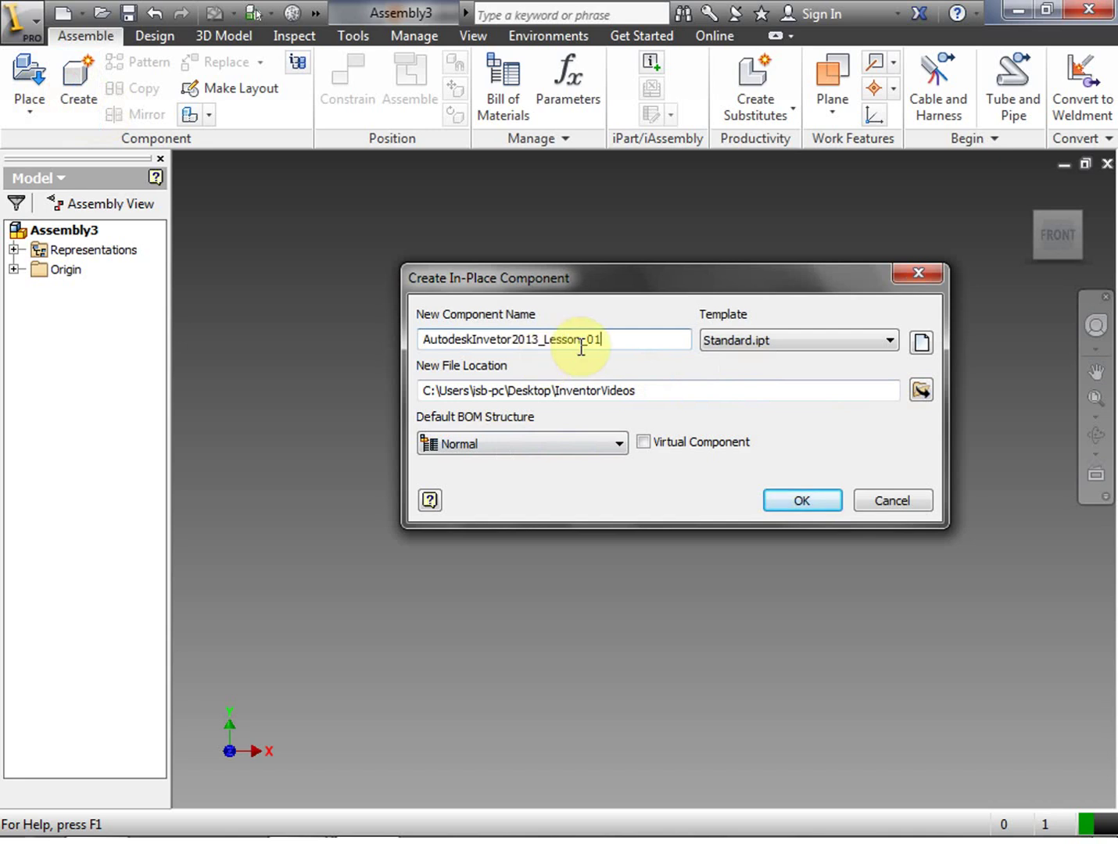
type("WheelRig")
left_click(801, 505)
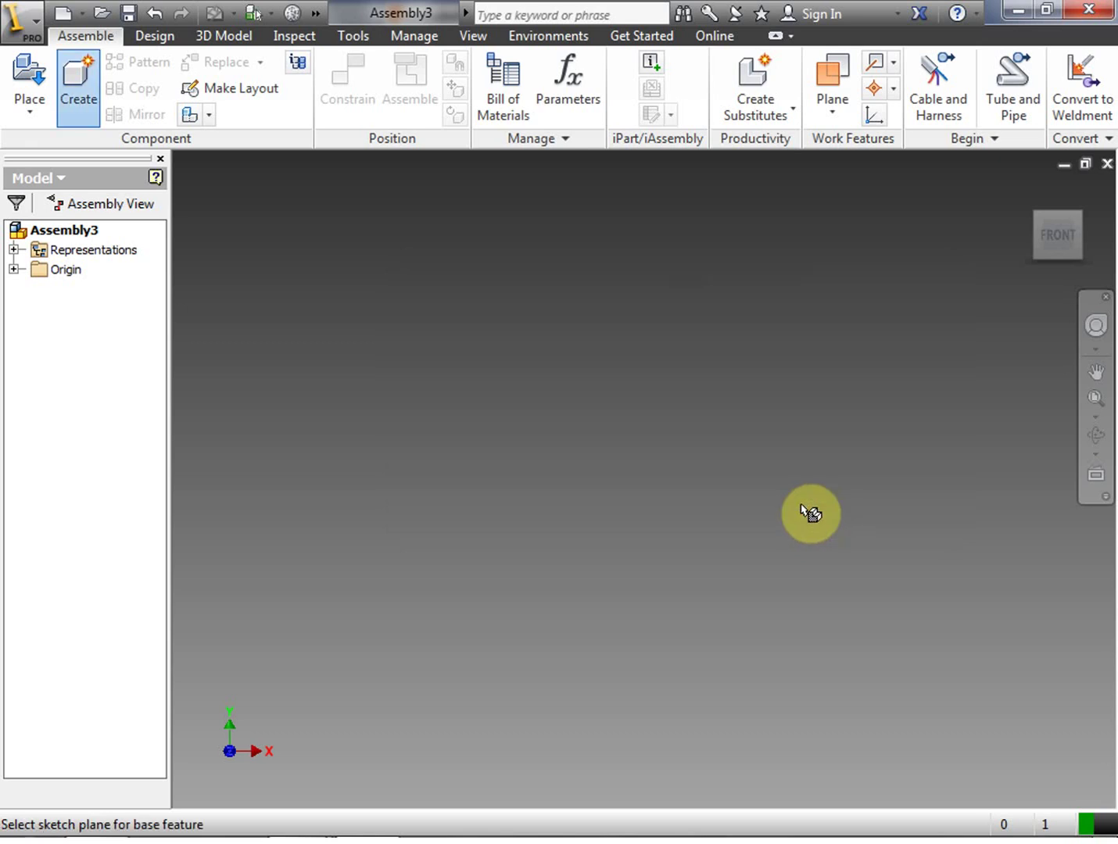
left_click(623, 477)
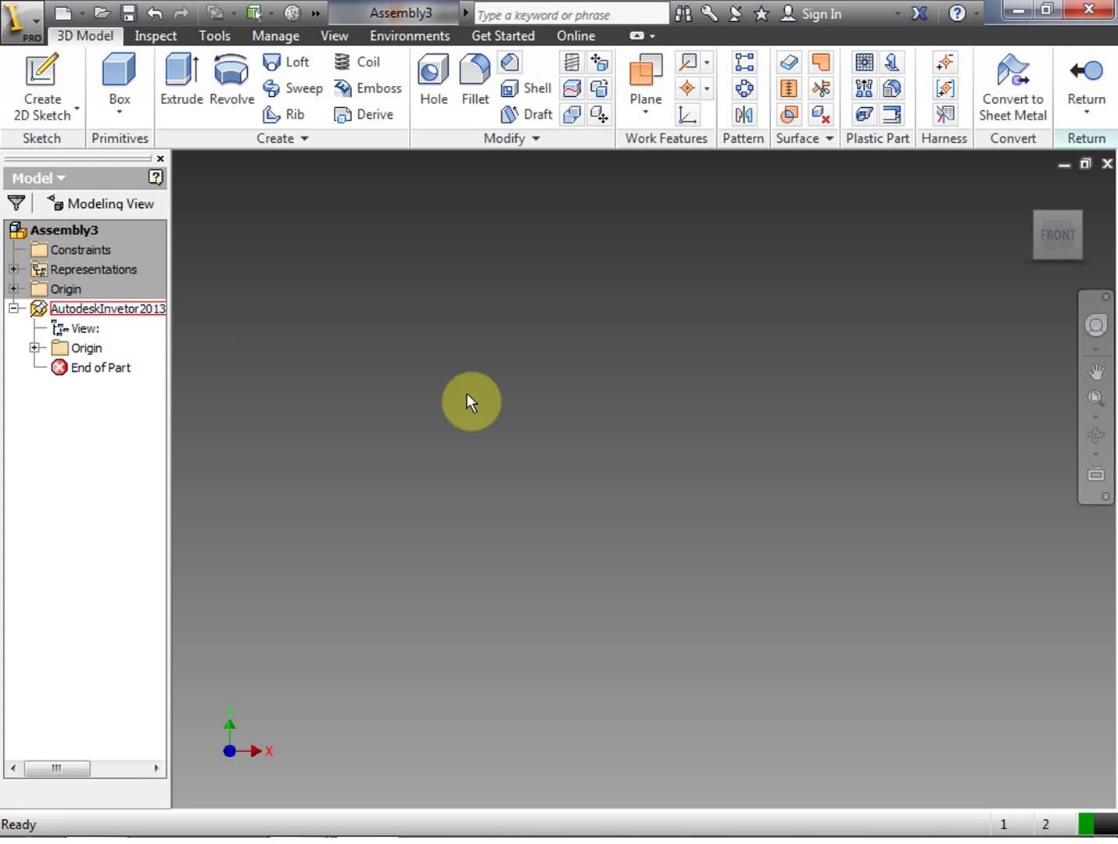
Start a 2D sketch on the XY plane and draw a circle about 1.2 in in diameter centred on the origin
left_click(56, 78)
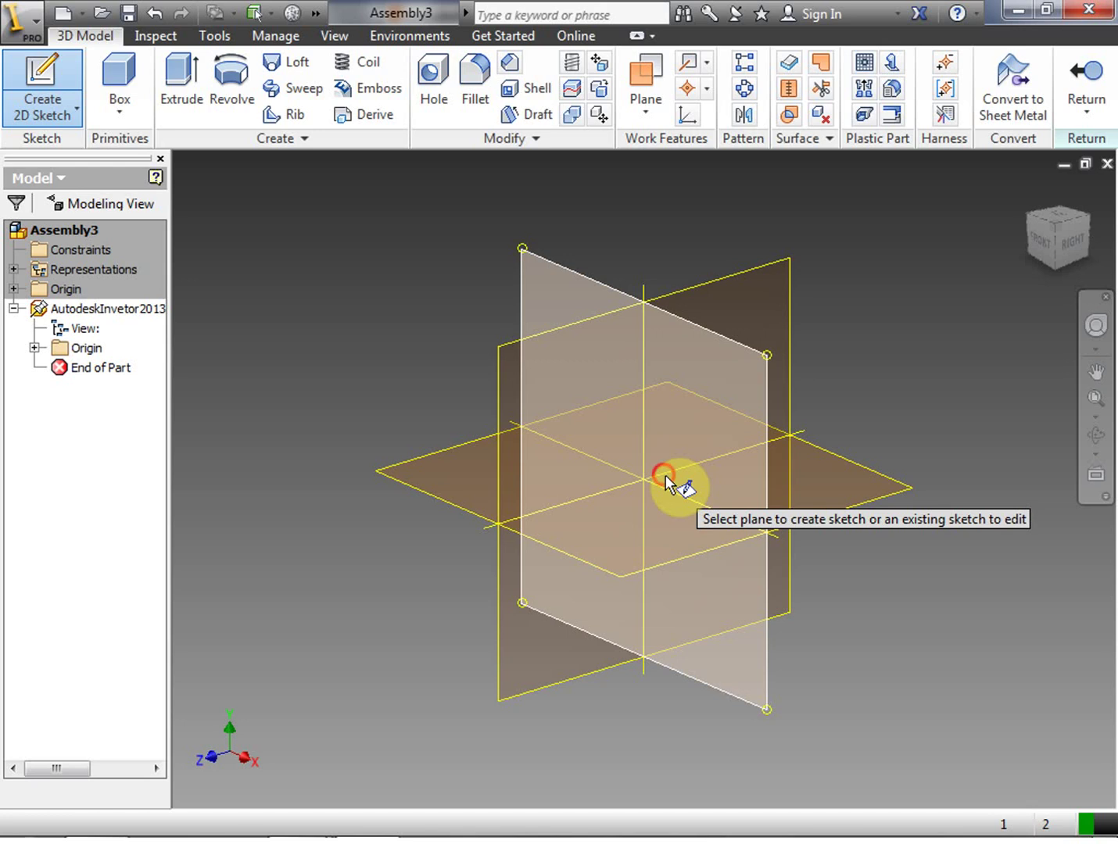
left_click(665, 476)
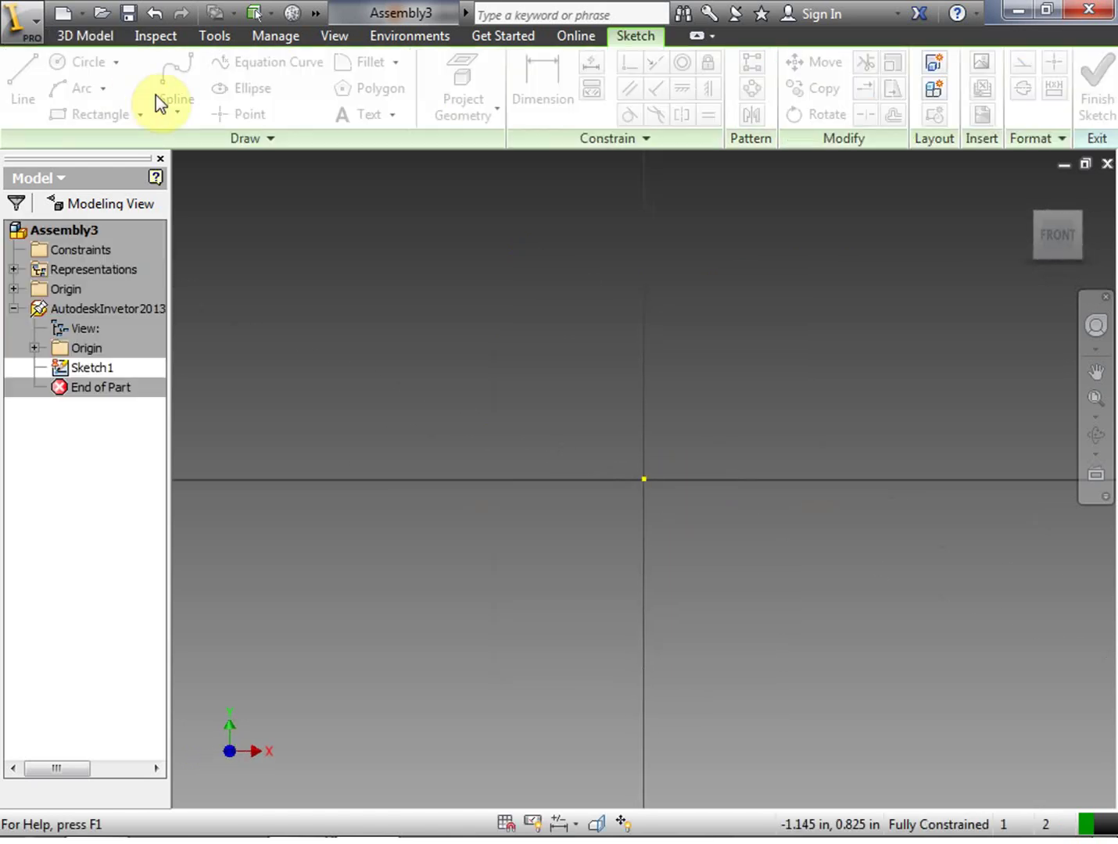
left_click(87, 62)
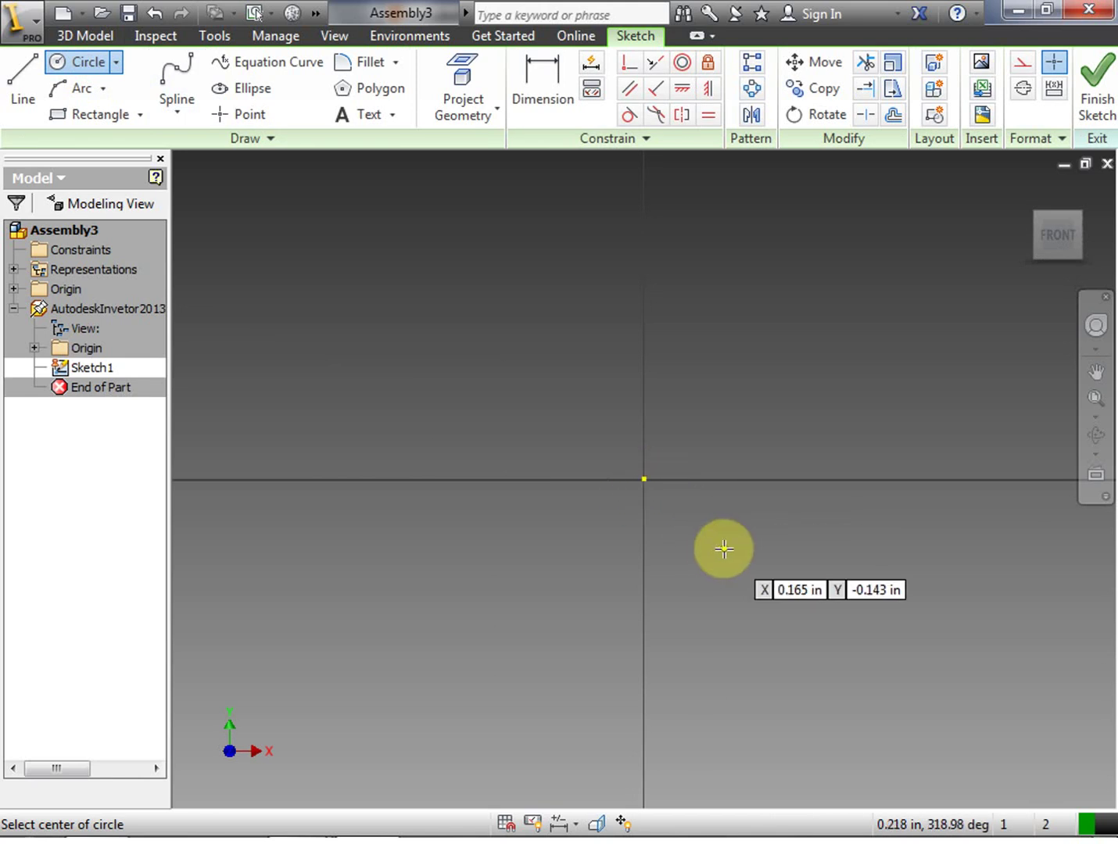
left_click(646, 479)
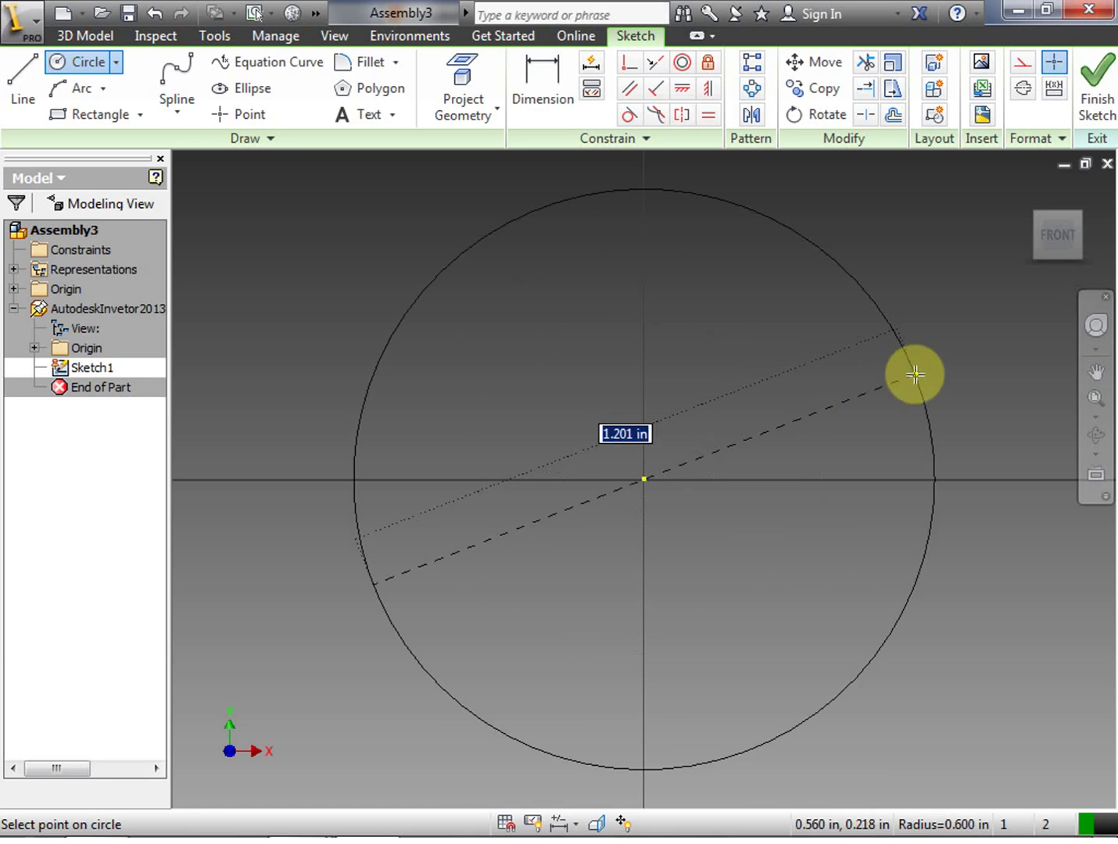
left_click(915, 374)
key("Escape")
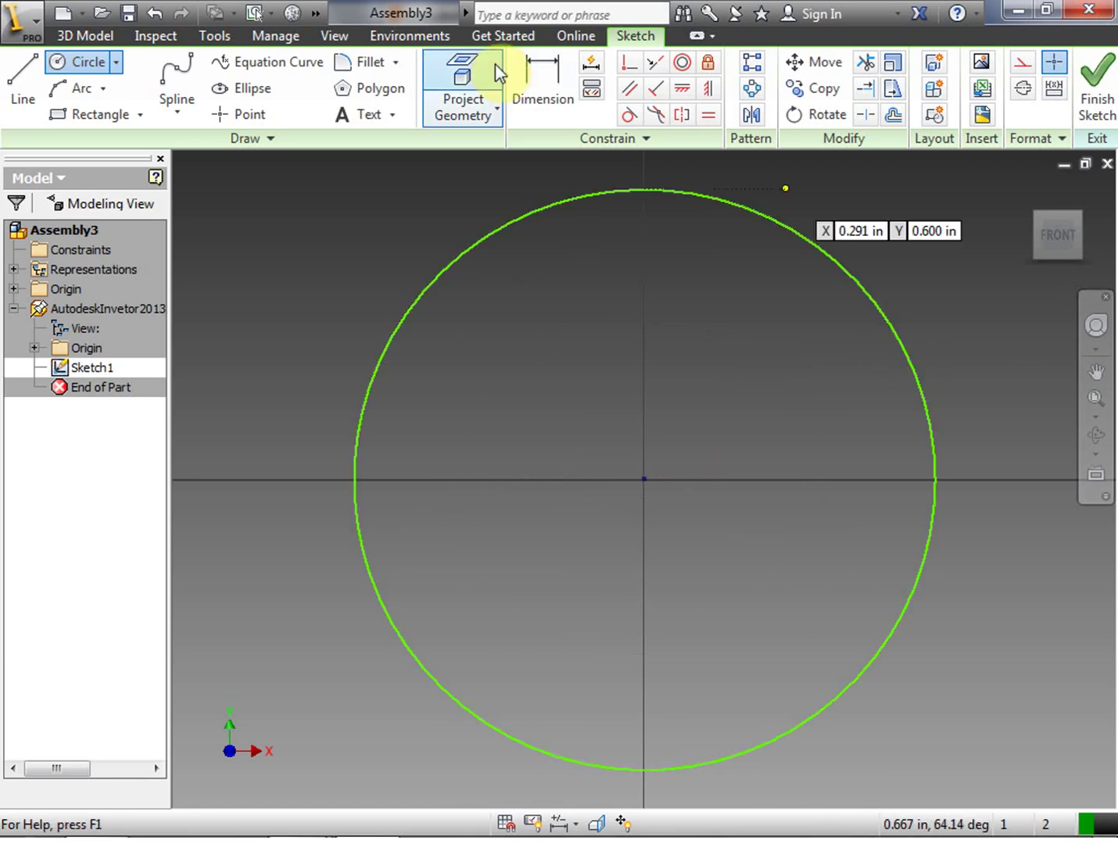
Dimension the circle's diameter and set it to 2 in
left_click(538, 79)
left_click(805, 231)
left_click(923, 228)
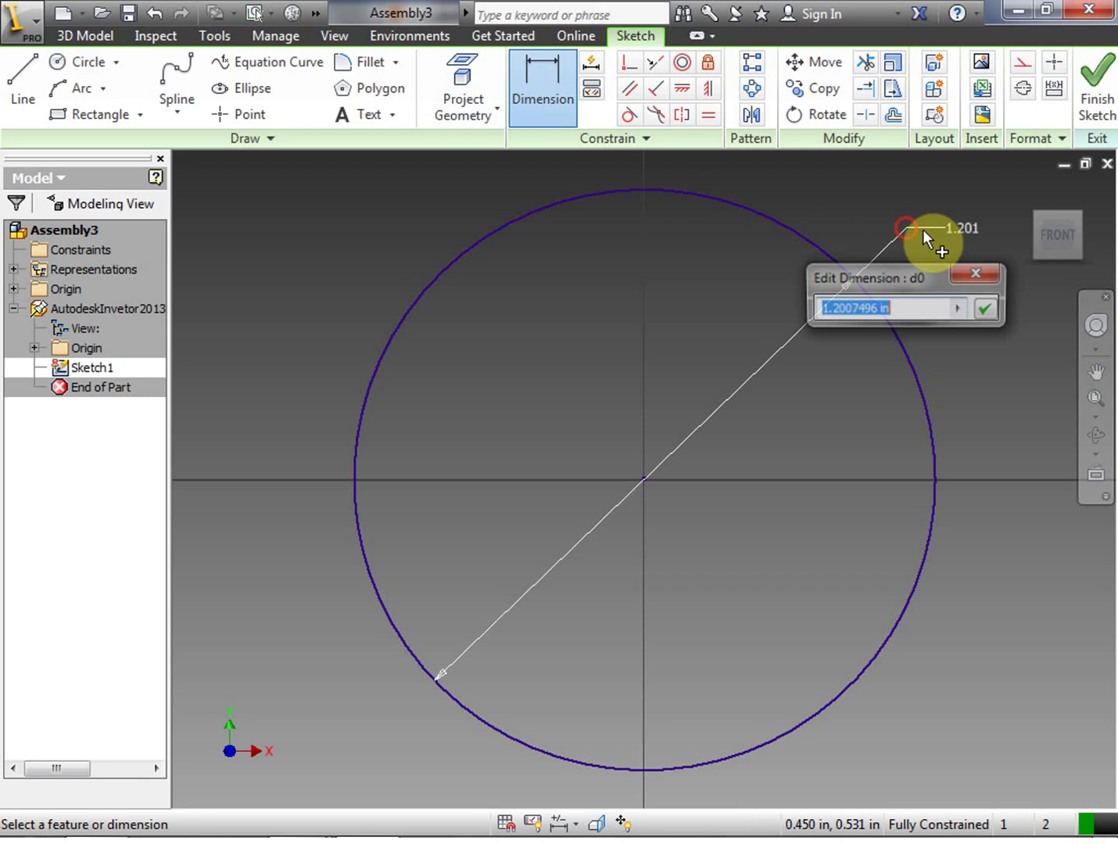
double_click(827, 308)
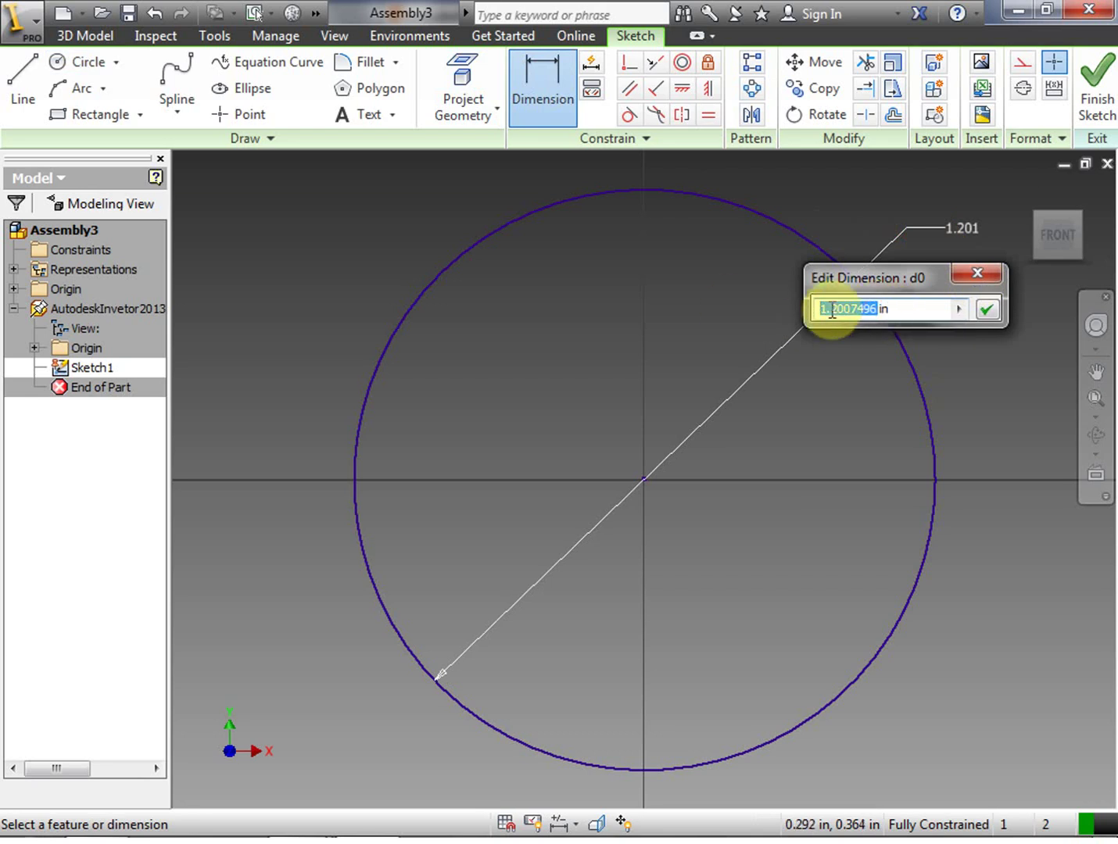
type("2")
left_click(987, 310)
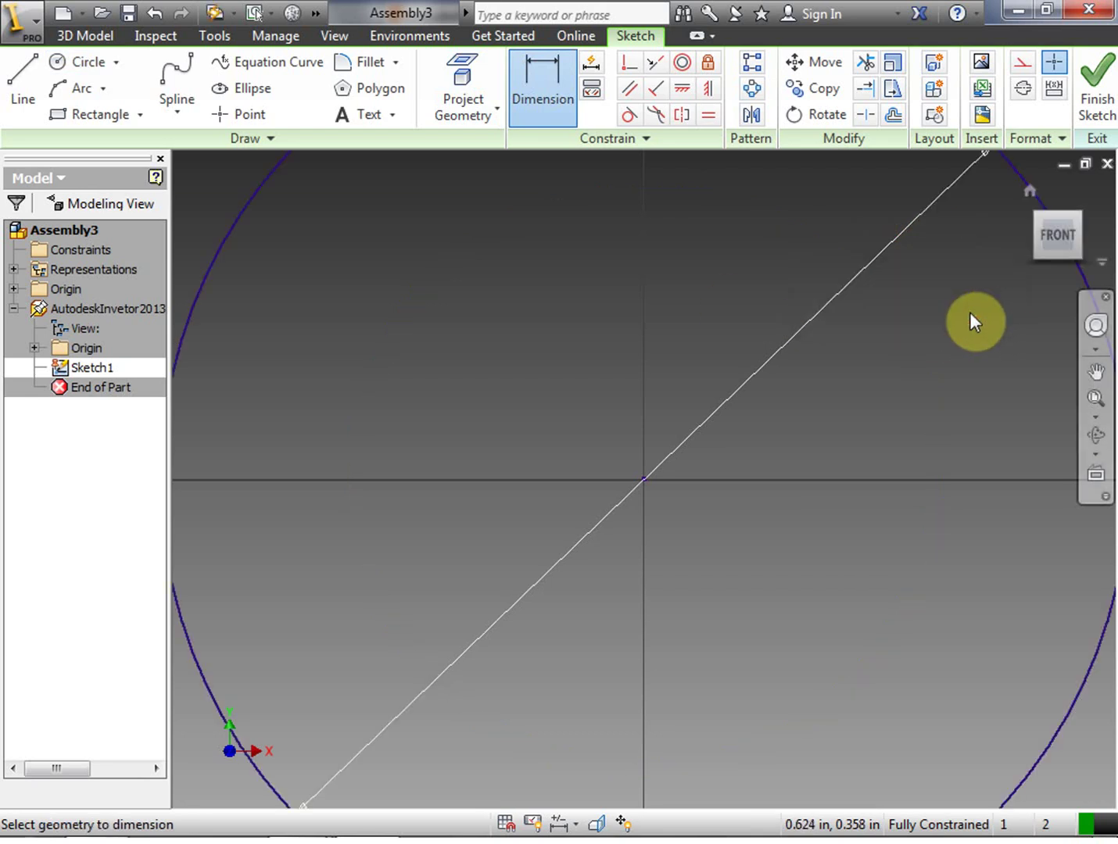
scroll(938, 344, "down", 2)
scroll(931, 365, "down", 2)
scroll(931, 365, "up", 3)
scroll(933, 363, "down", 2)
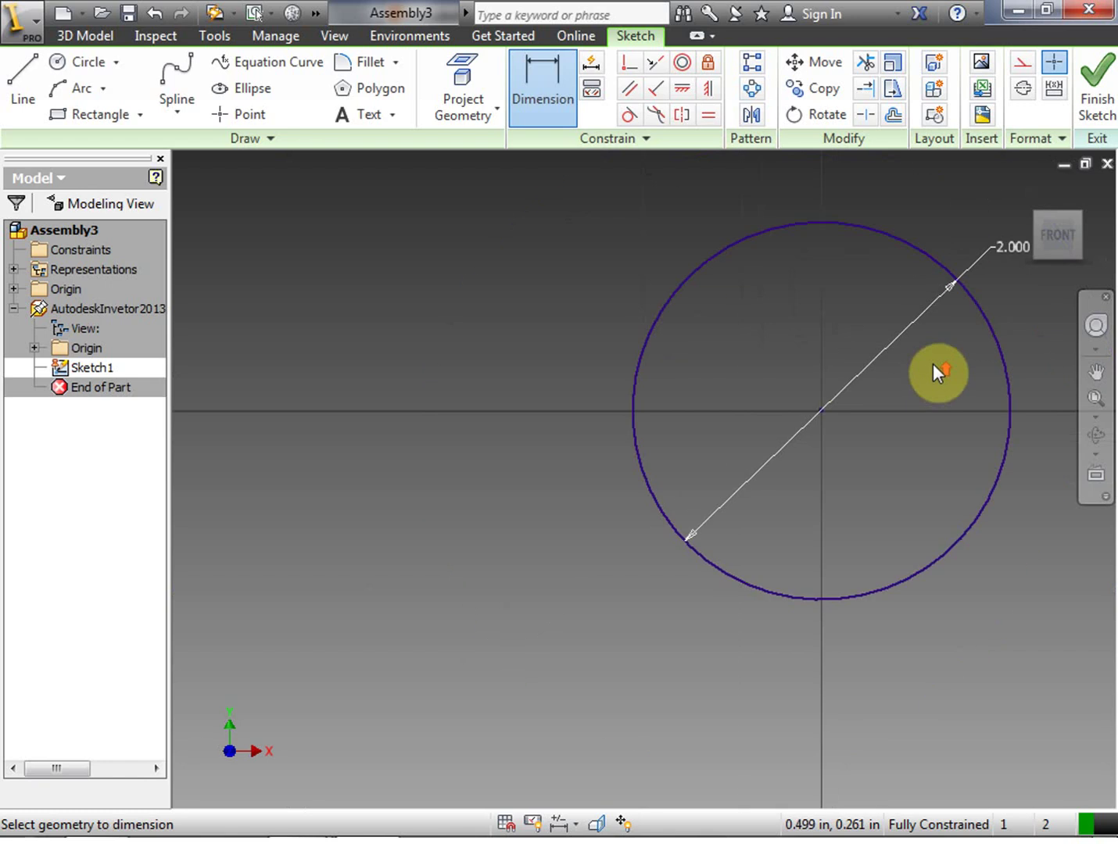
Draw a vertical line across the circle from its topmost point through the centre to its lowest point
left_click(23, 72)
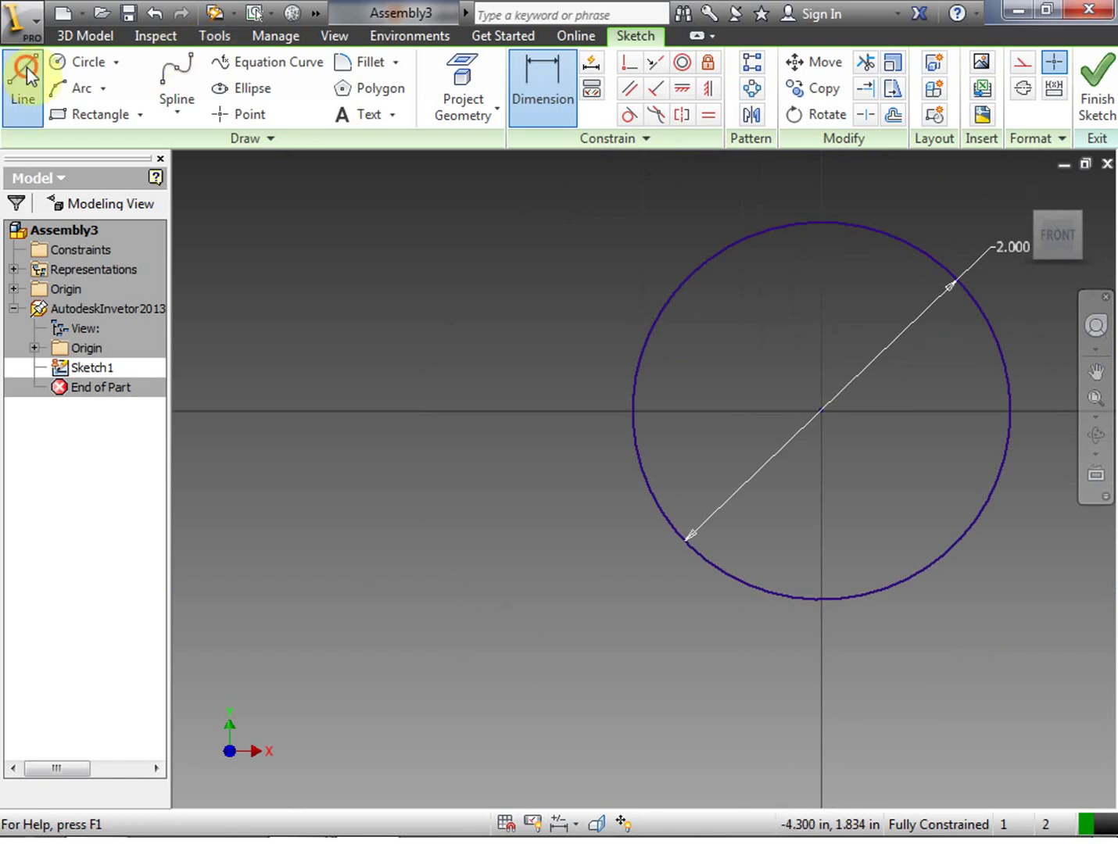
left_click(823, 224)
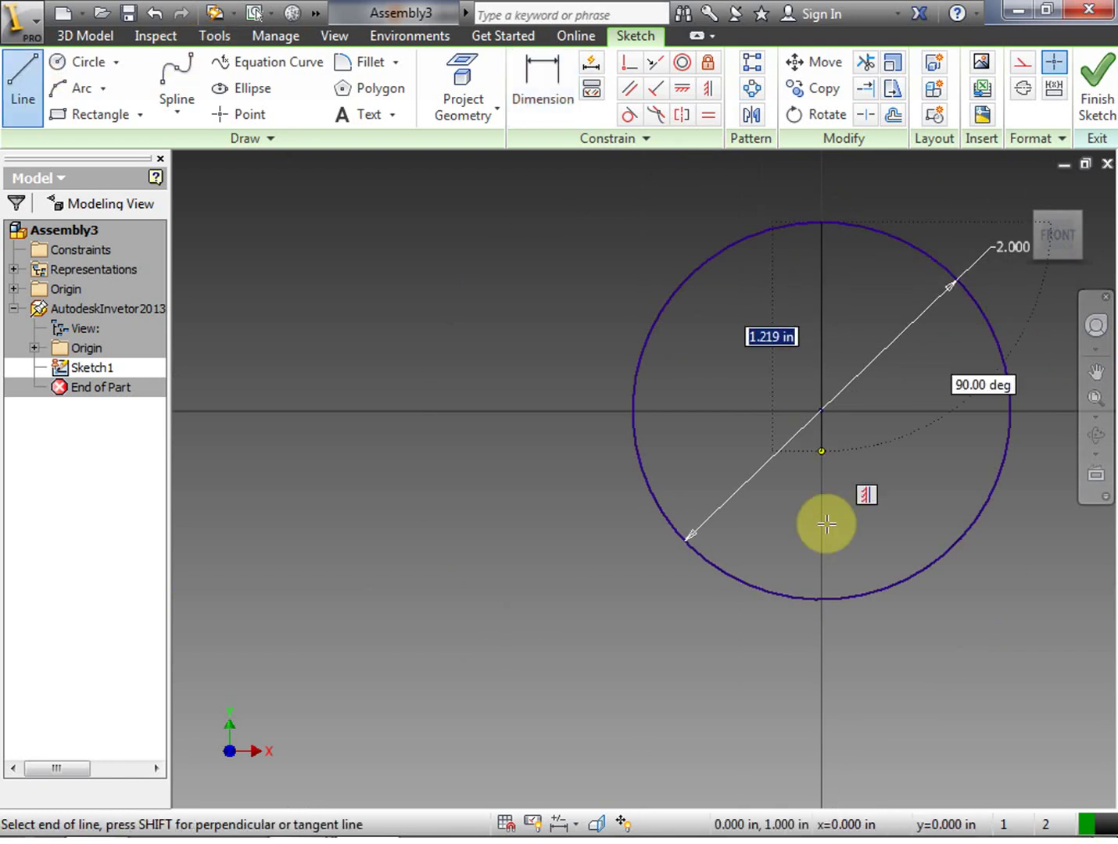
double_click(823, 598)
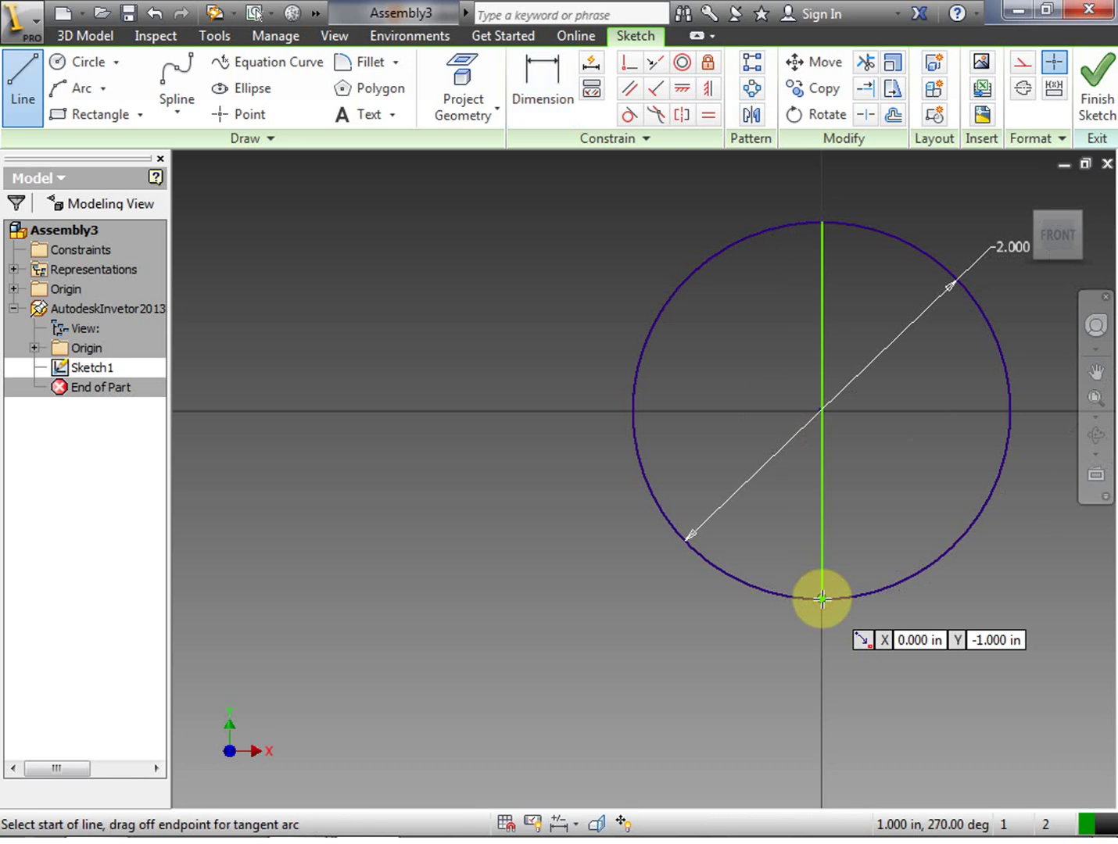
right_click(891, 501)
left_click(958, 501)
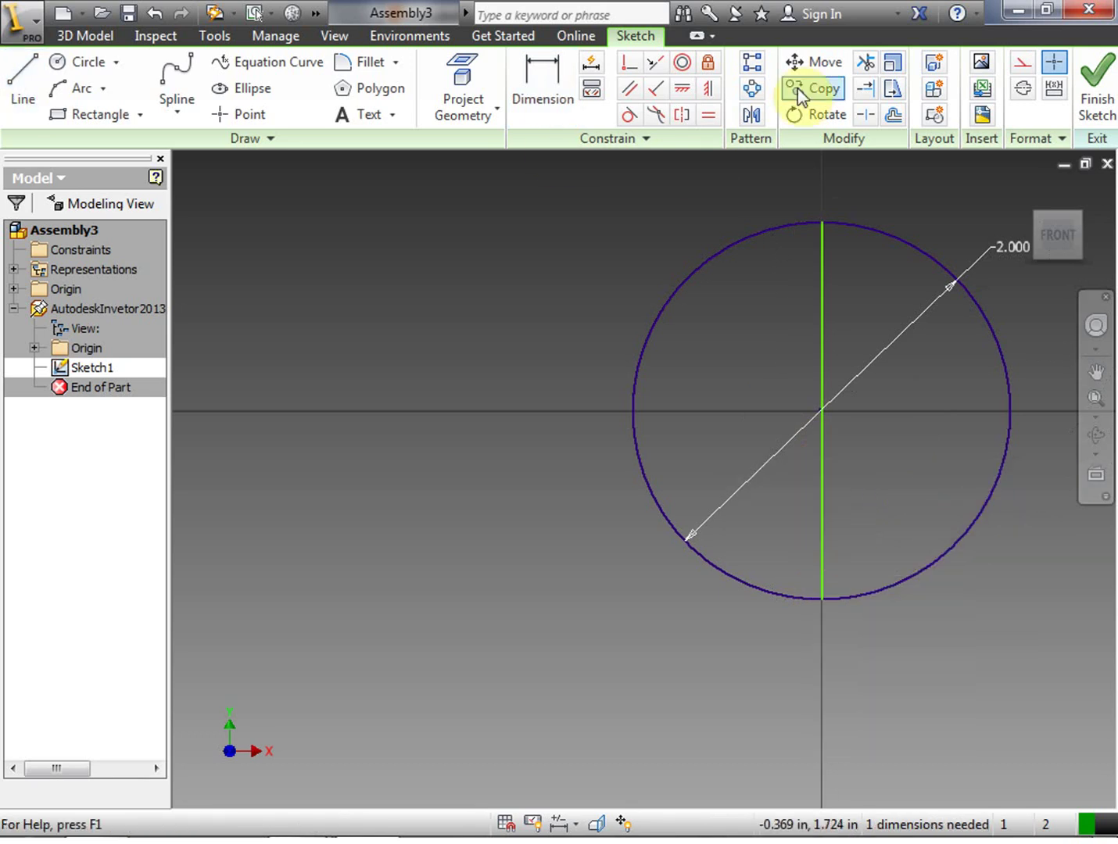
Trim away the right half of the circle to leave a half disc, and finish the sketch
left_click(868, 72)
left_click(891, 238)
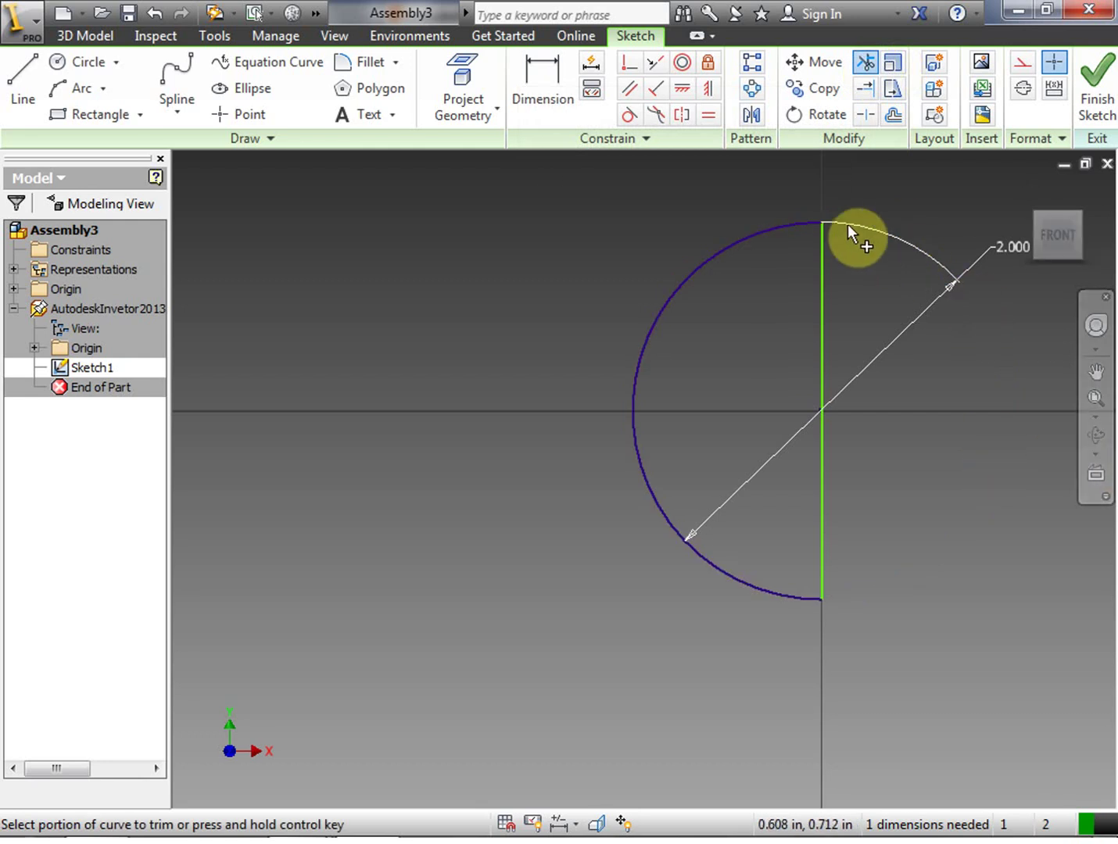
right_click(910, 442)
left_click(994, 441)
right_click(921, 429)
left_click(934, 442)
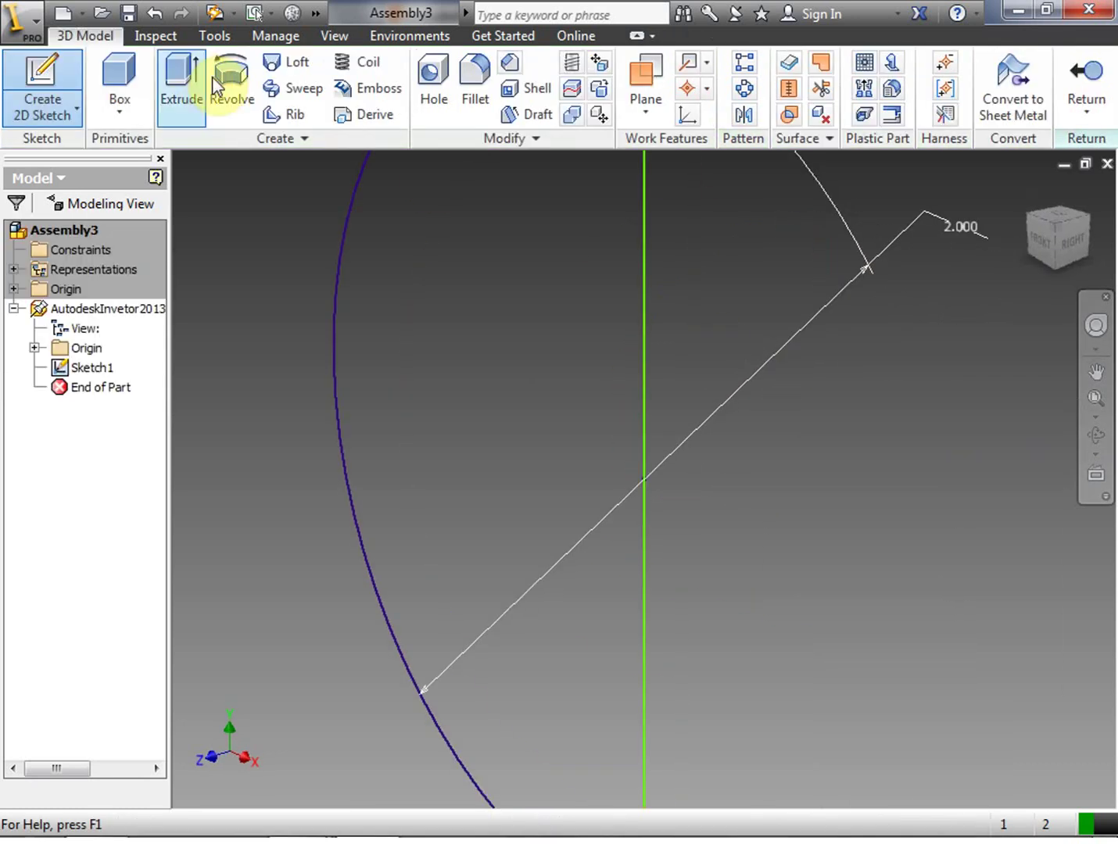
Revolve the half-disc profile 180 degrees about its vertical straight edge
left_click(223, 84)
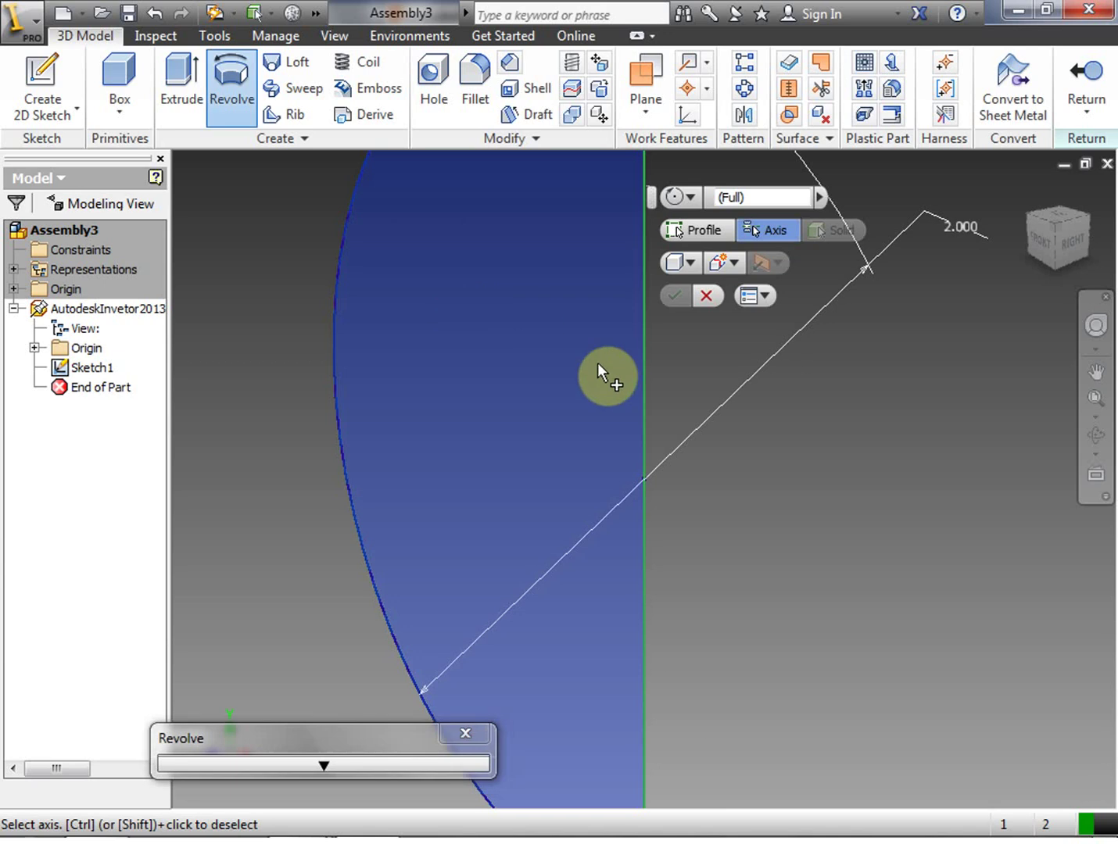
left_click(645, 348)
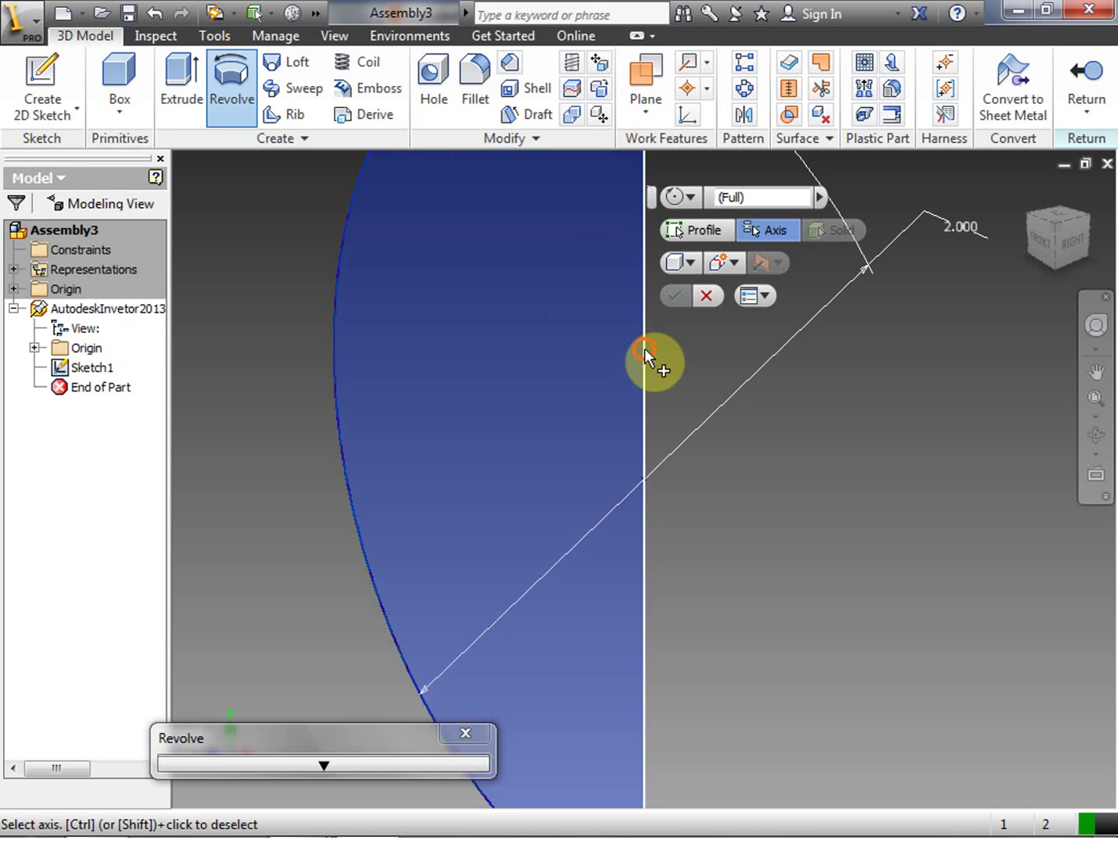
left_click(733, 401)
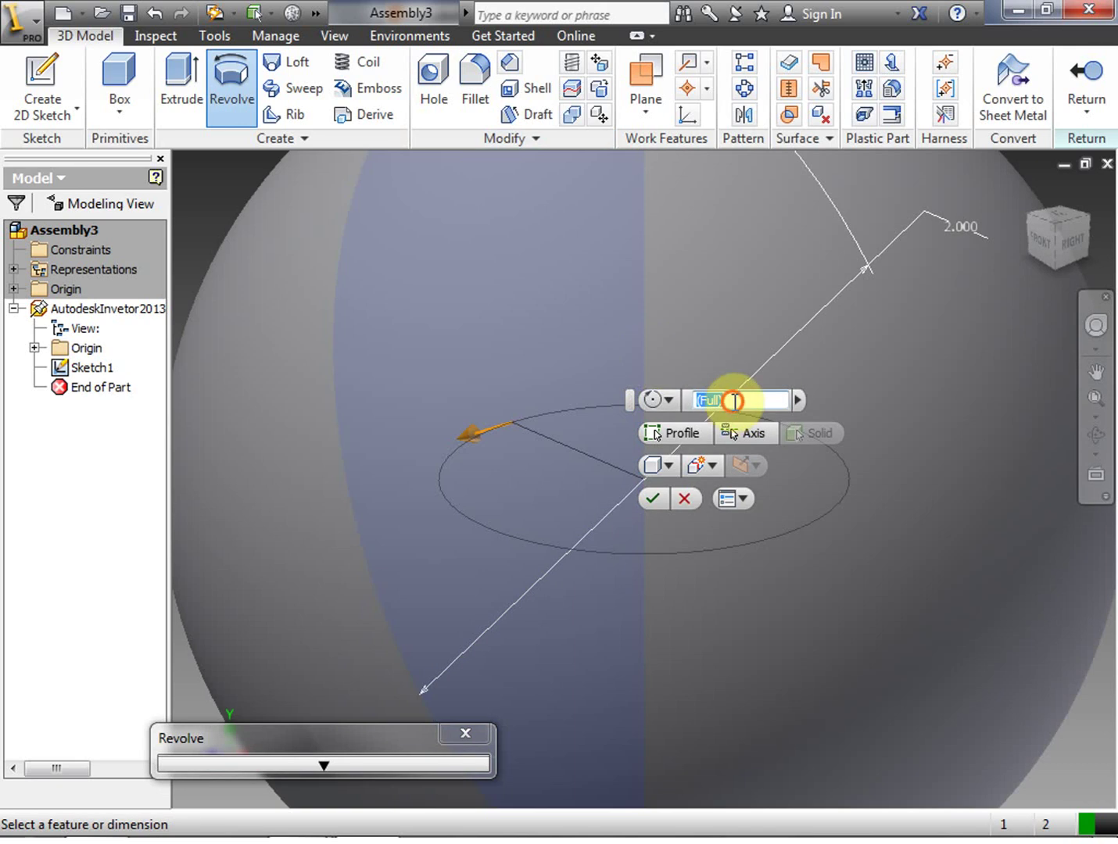
type("180")
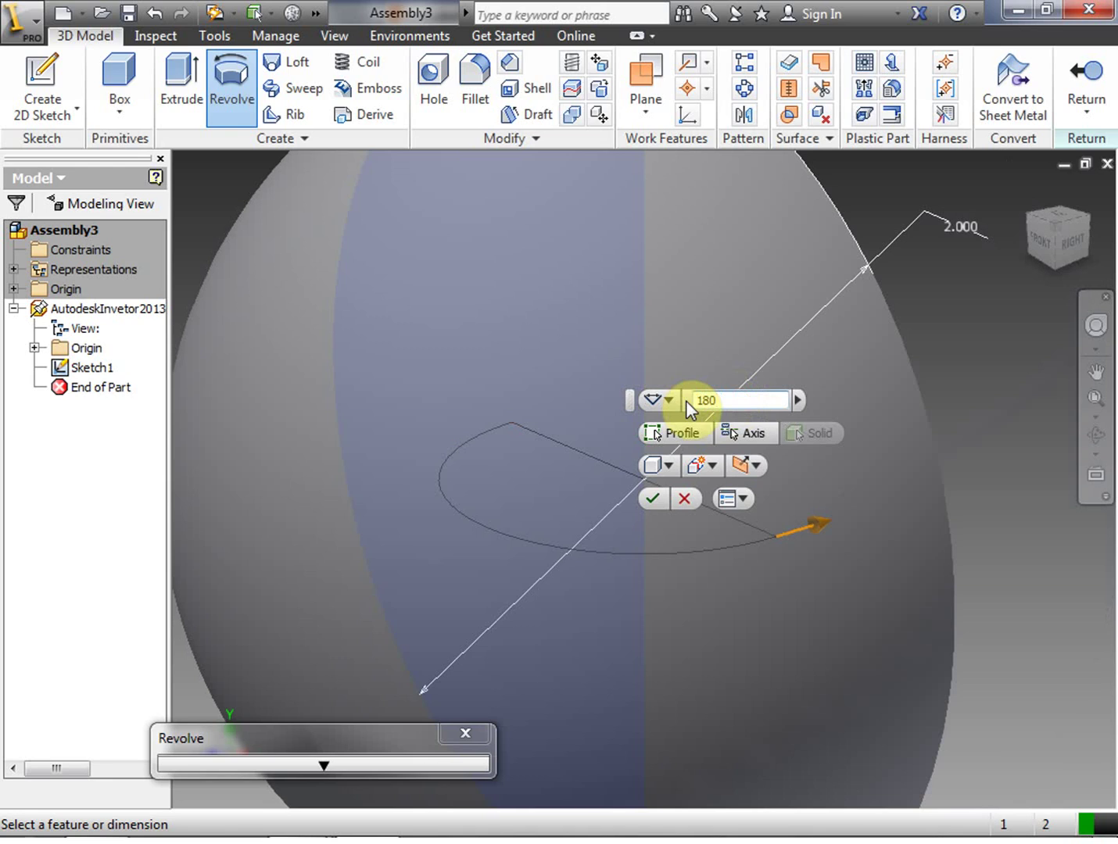
left_click(1070, 239)
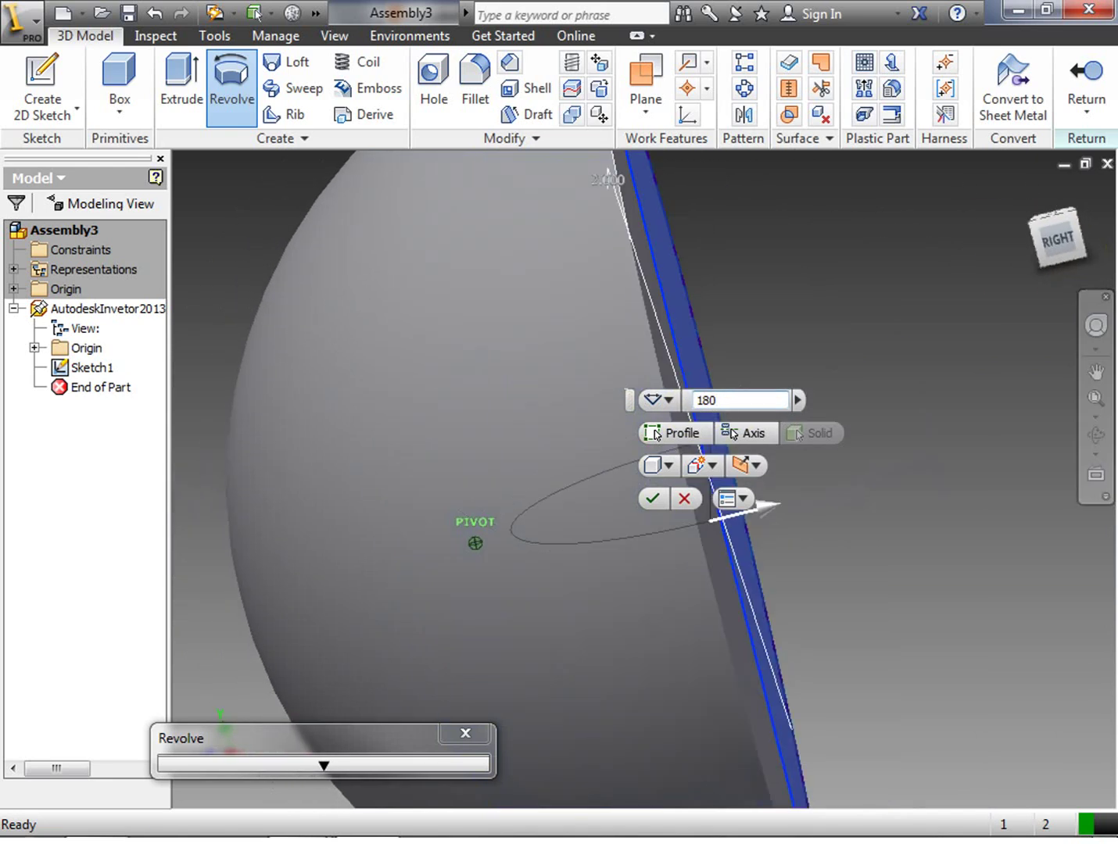
left_click(651, 502)
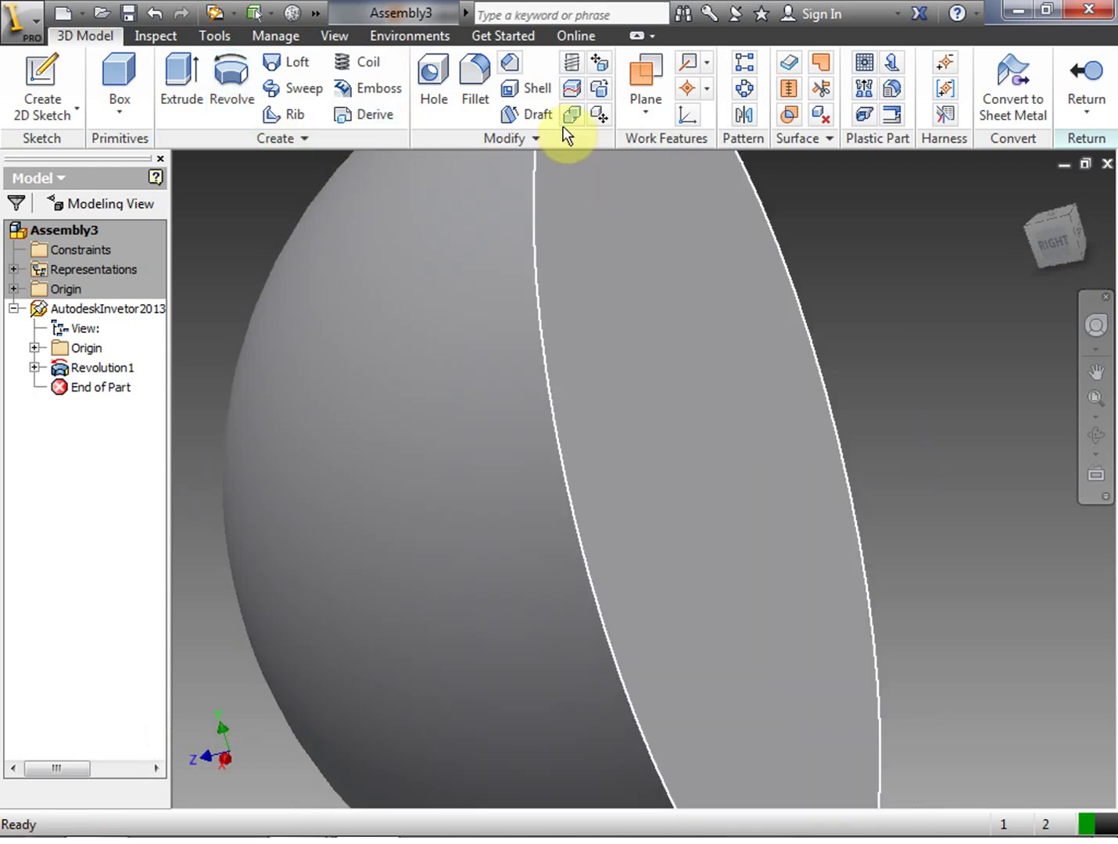
Shell the revolved solid with a 1/8 in wall thickness, removing its flat face
left_click(534, 89)
left_click(719, 405)
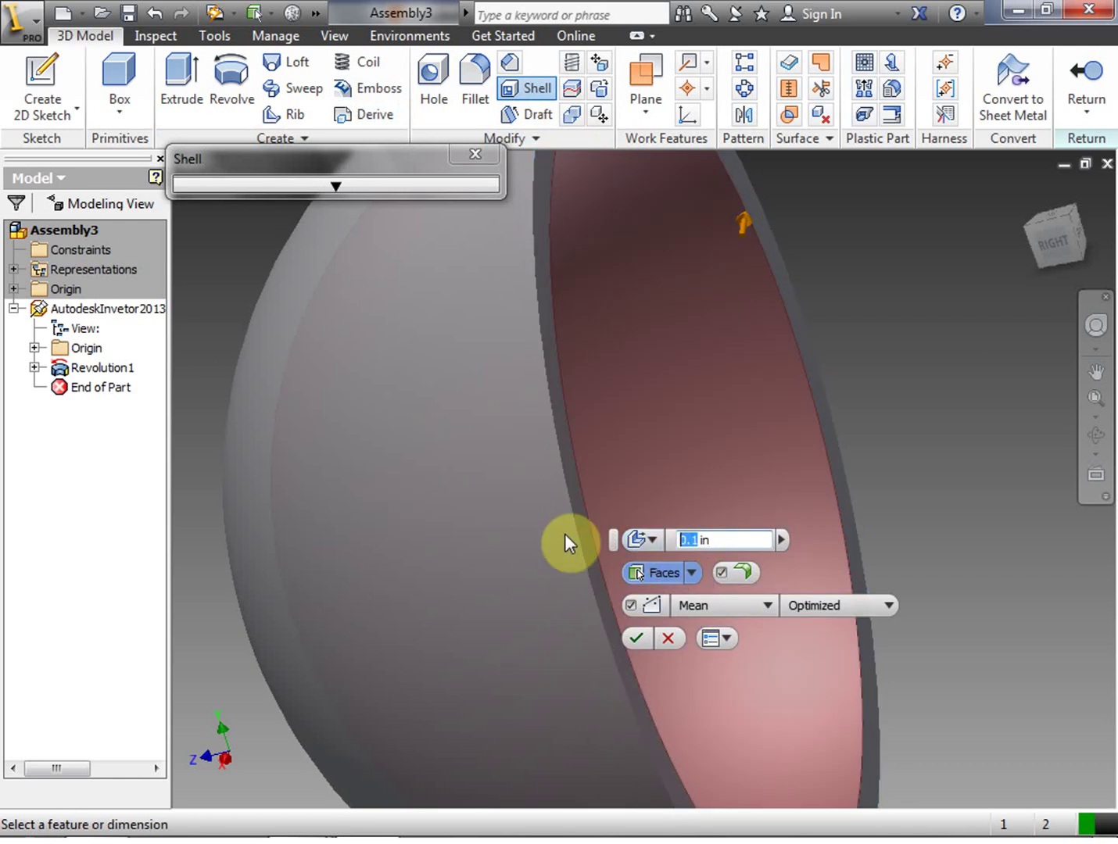
type("1/8")
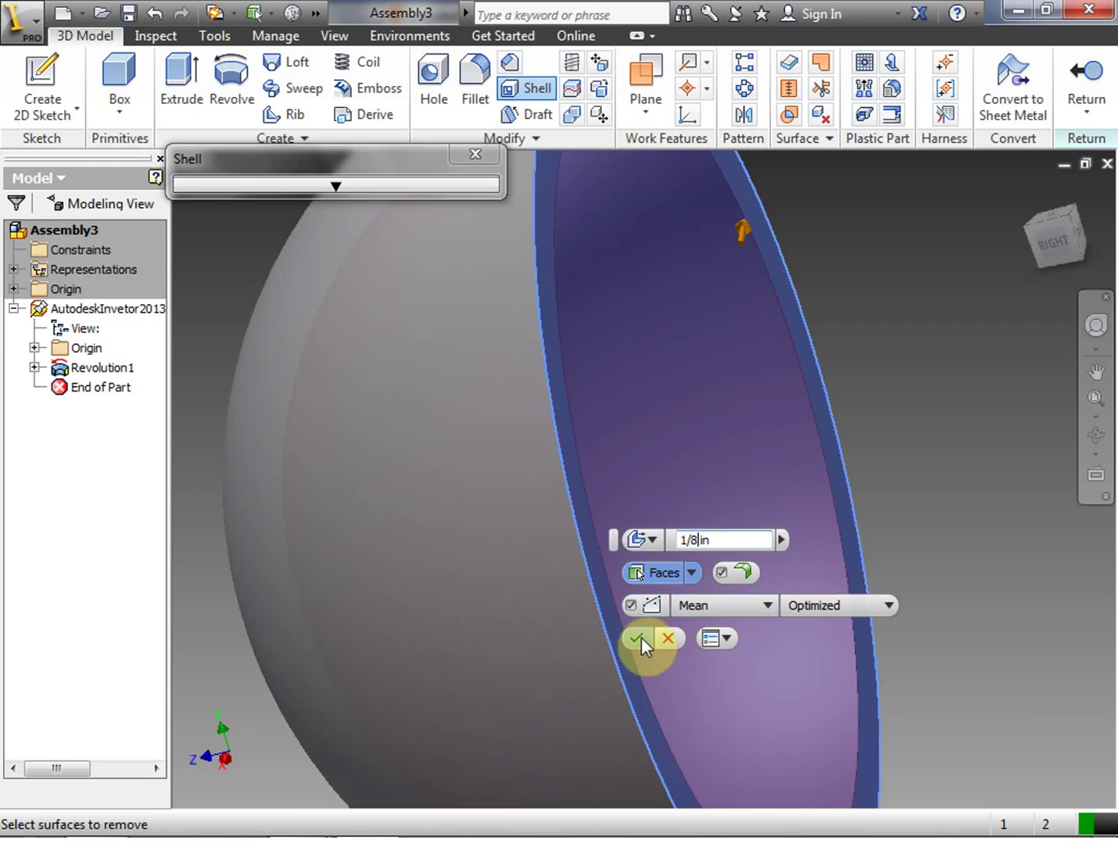
left_click(639, 639)
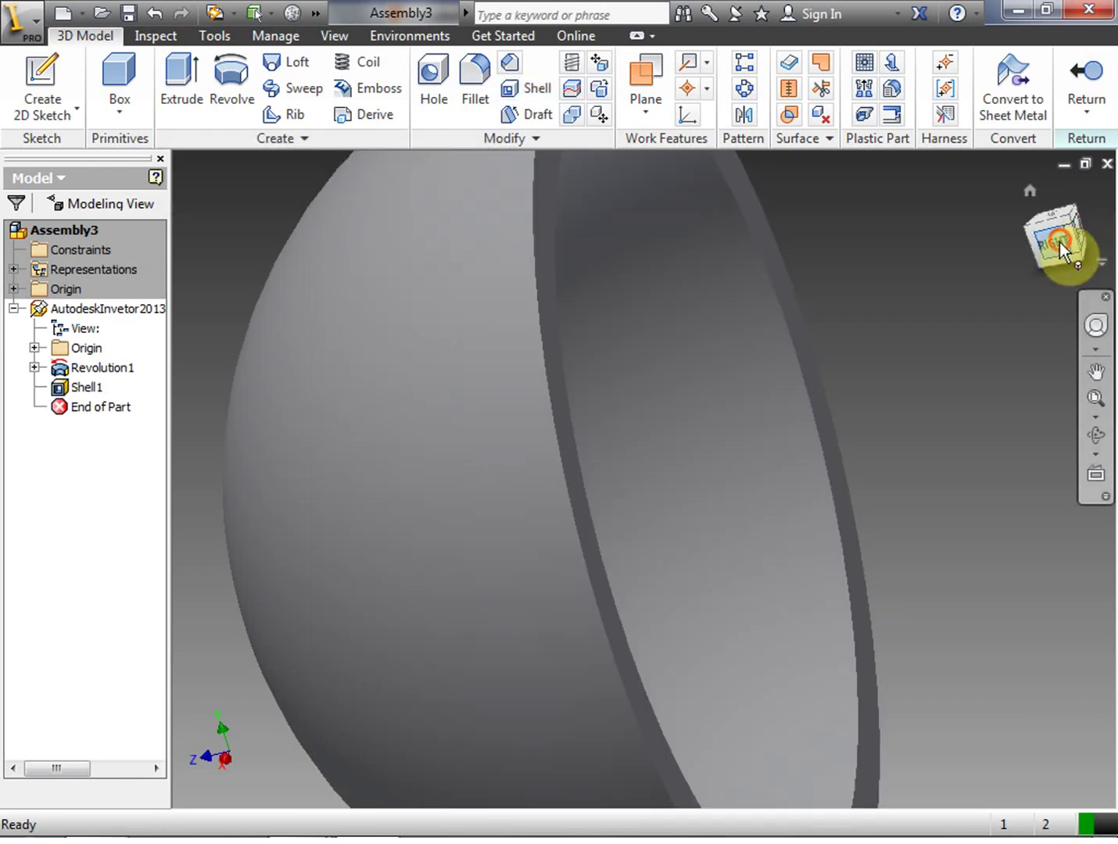
Create a work plane from the part's XZ origin plane with a 0.000 in offset
mouse_move(1059, 242)
left_mouse_down()
mouse_move(1017, 332)
mouse_move(932, 258)
left_mouse_up()
scroll(852, 277, "up", 3)
left_click_drag(1061, 238, 969, 313)
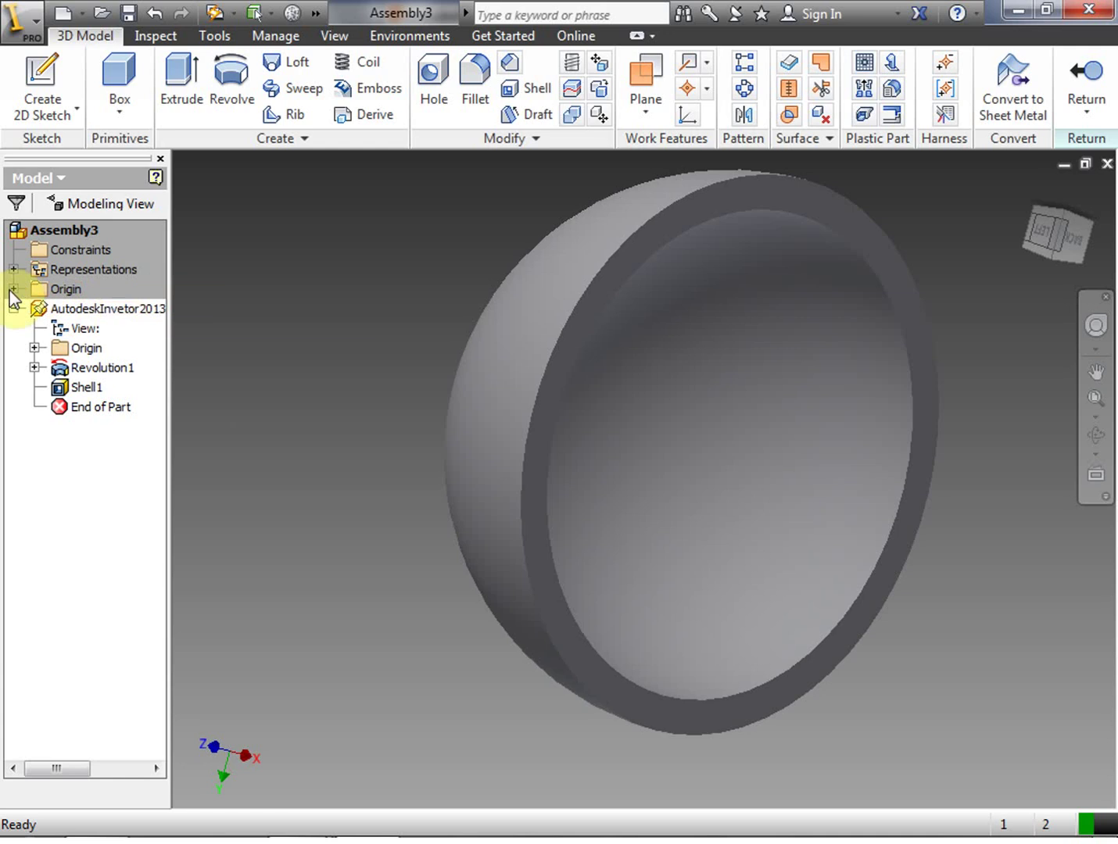
left_click(33, 348)
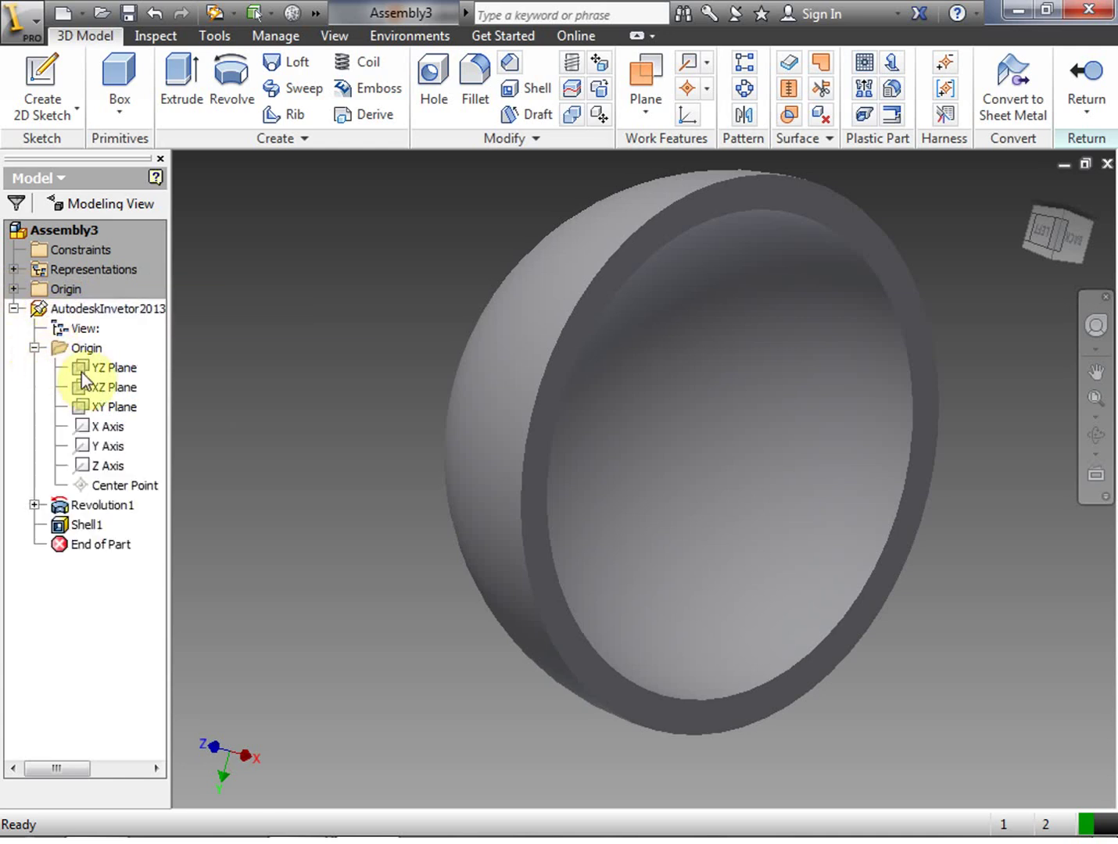
left_click(94, 388)
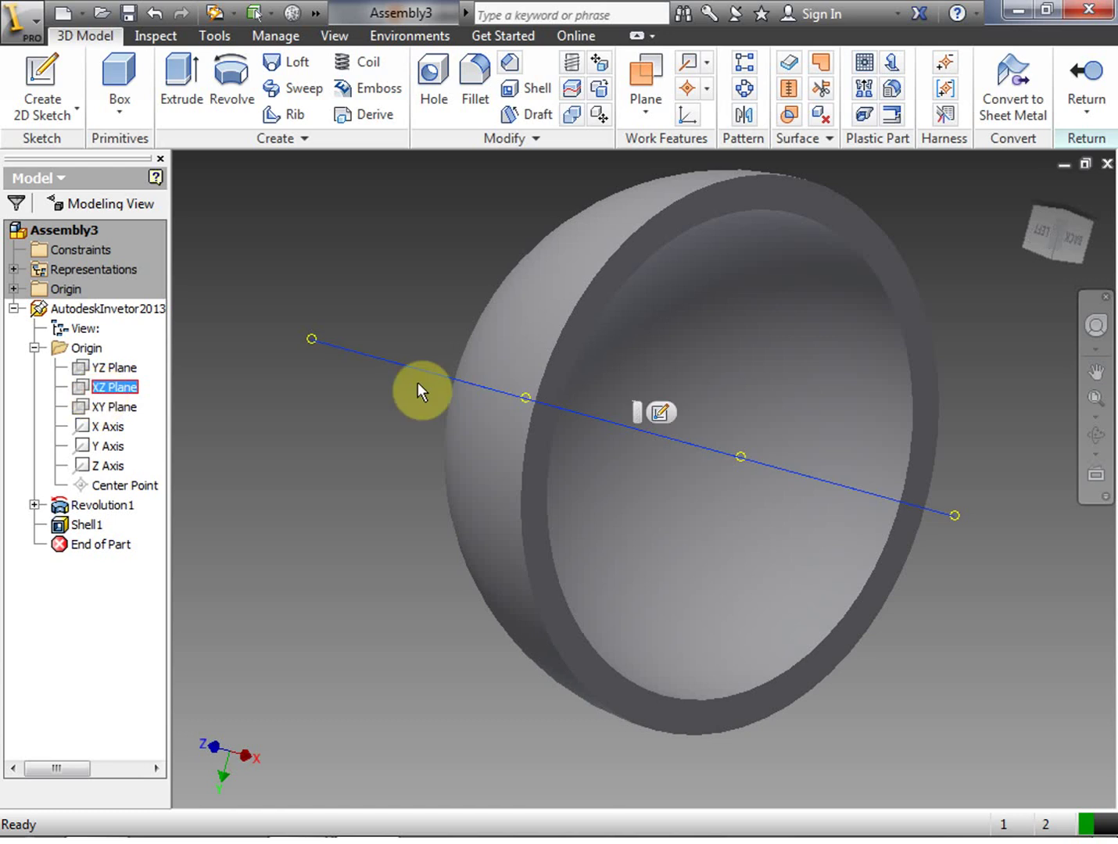
left_click(1063, 249)
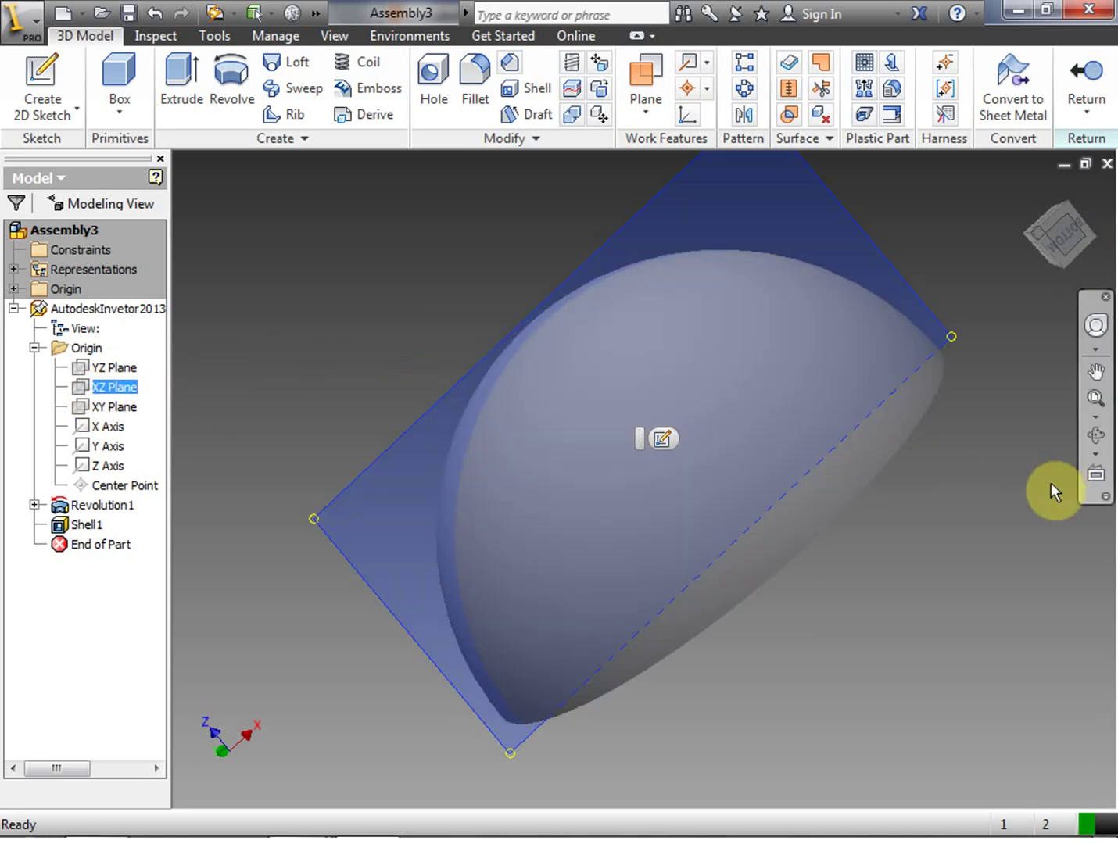
mouse_move(1063, 244)
left_mouse_down()
mouse_move(1018, 274)
mouse_move(1017, 305)
left_mouse_up()
left_click_drag(1017, 205, 999, 257)
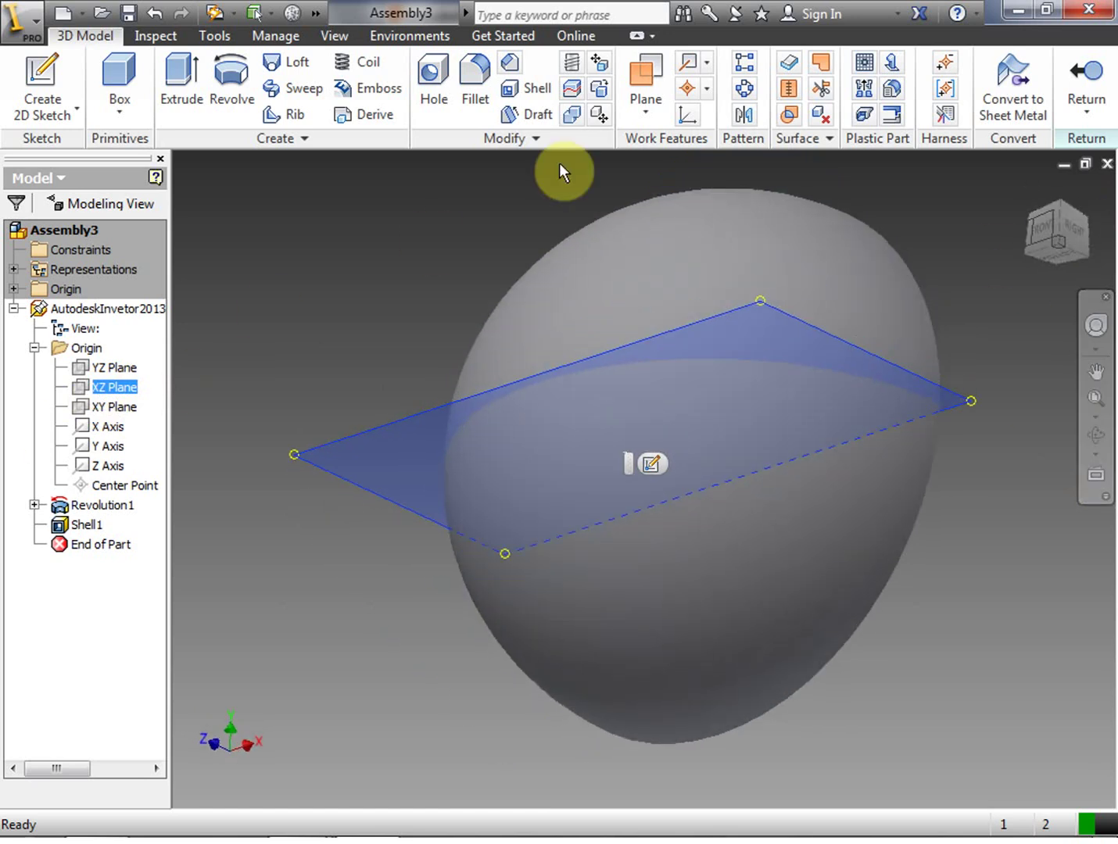
left_click(657, 79)
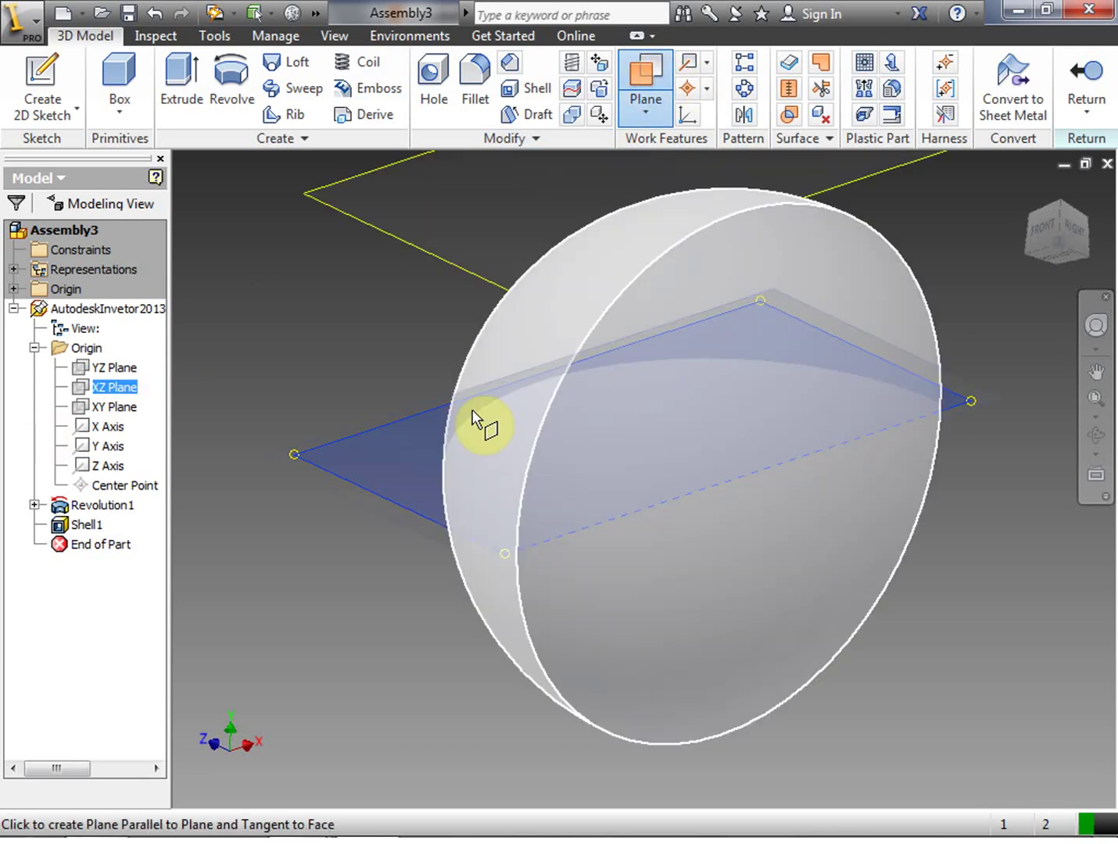
left_click(293, 455)
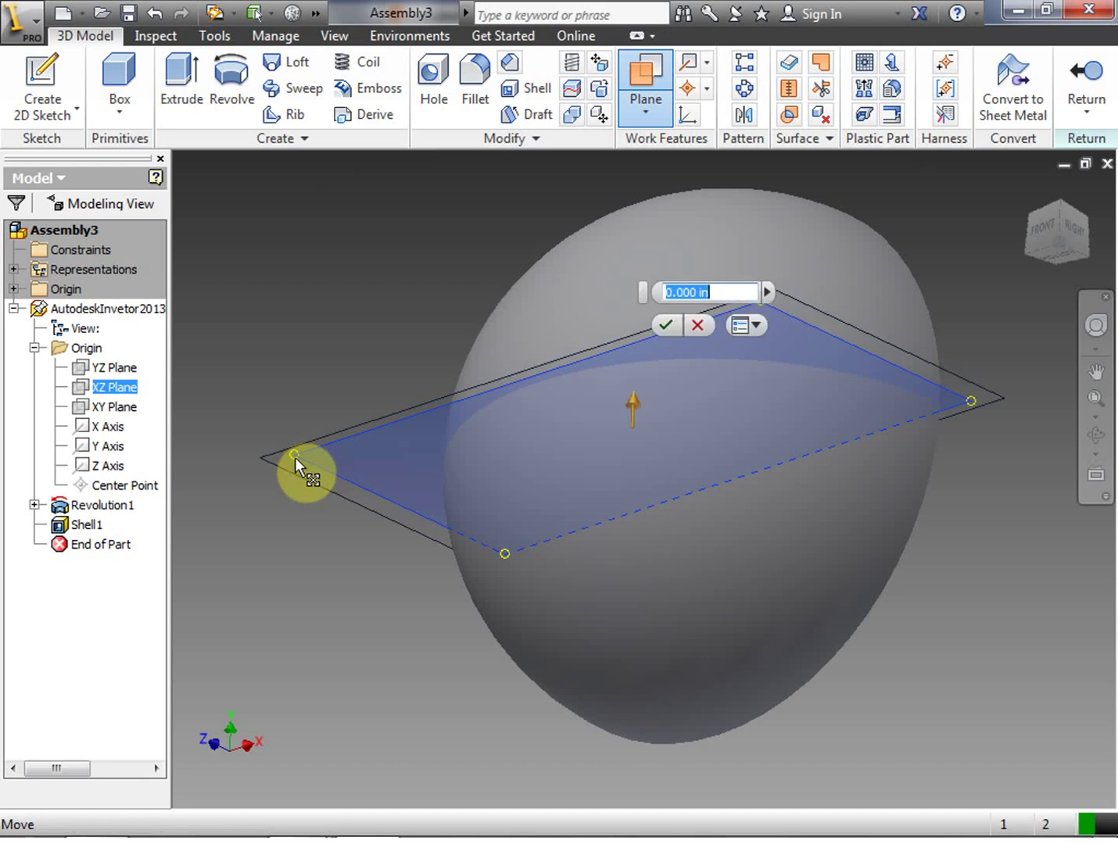
left_click(655, 327)
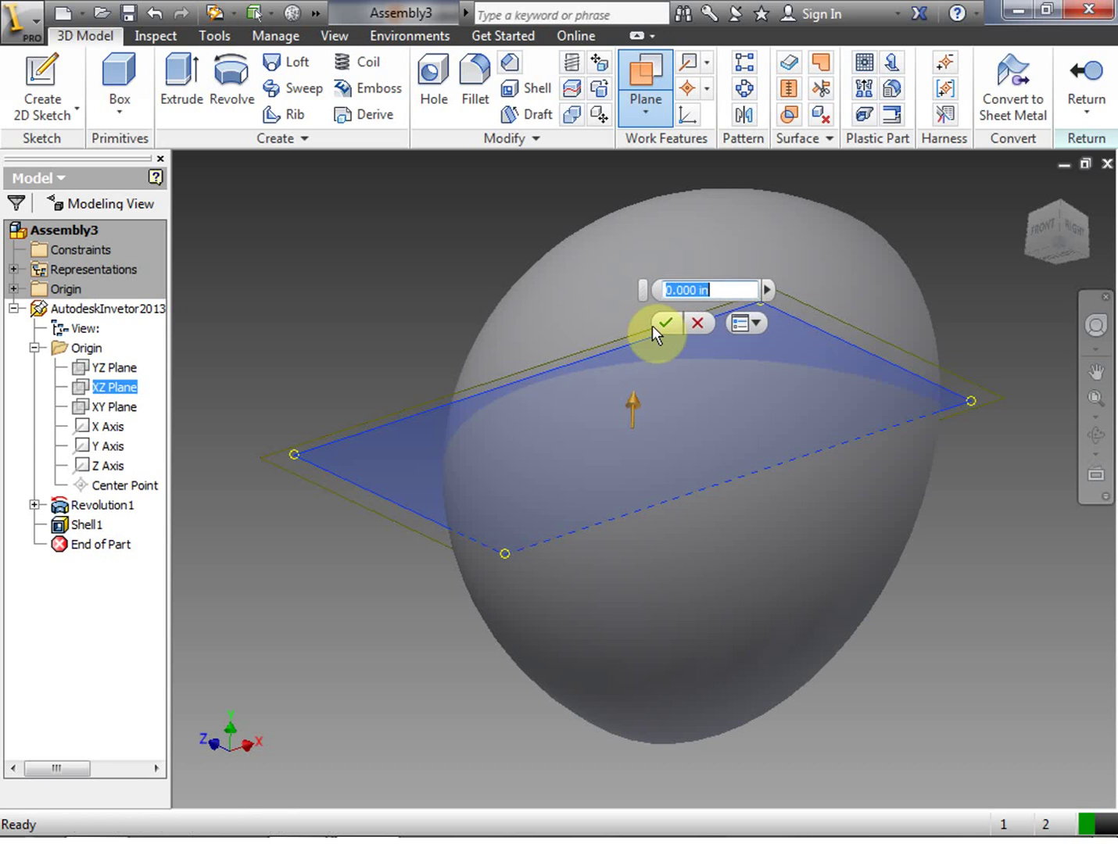
left_click(665, 324)
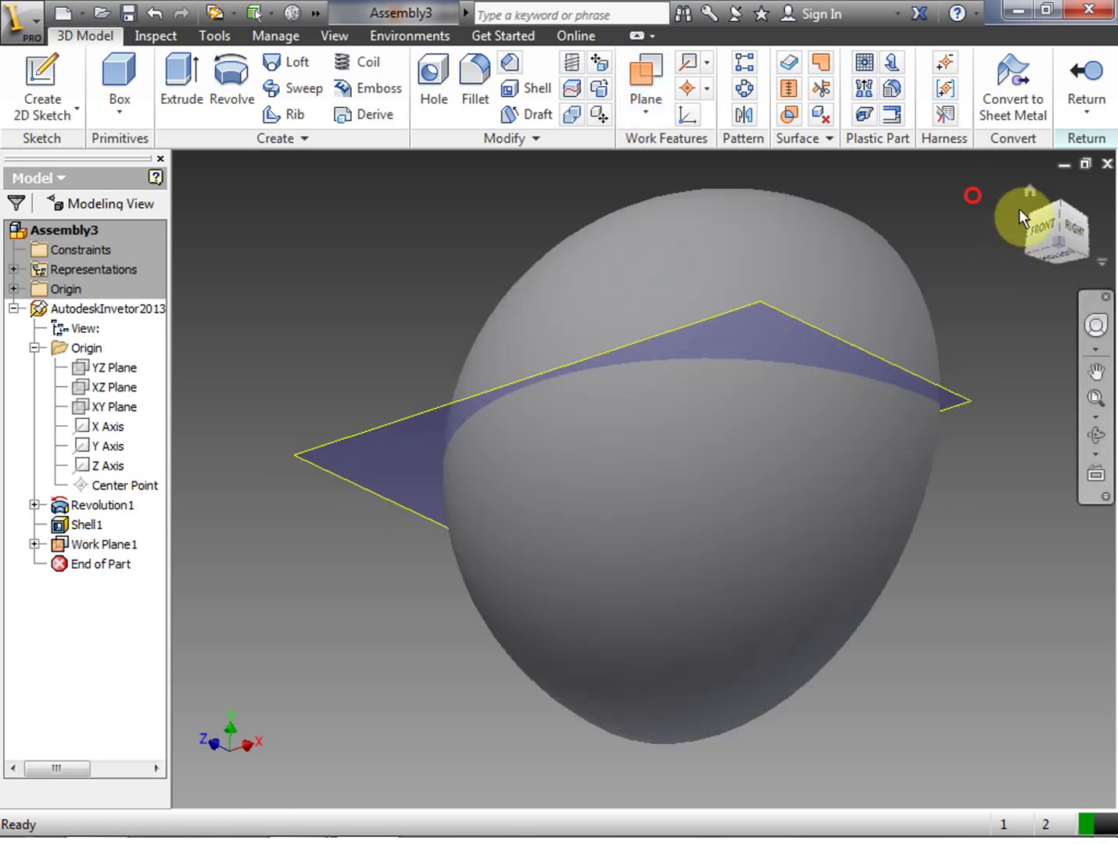
Start a new 2D sketch on the work plane that cuts through the middle of the half-sphere
left_click(1069, 225)
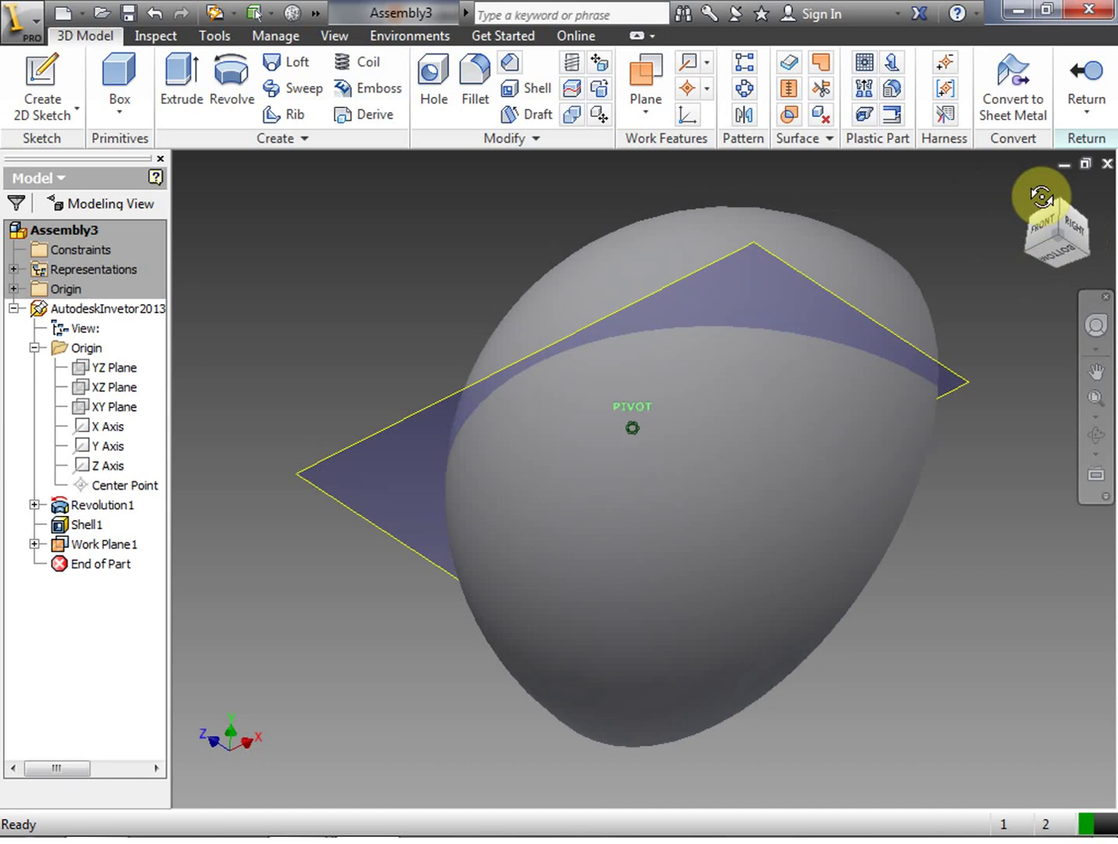
left_click_drag(1044, 254, 1078, 245)
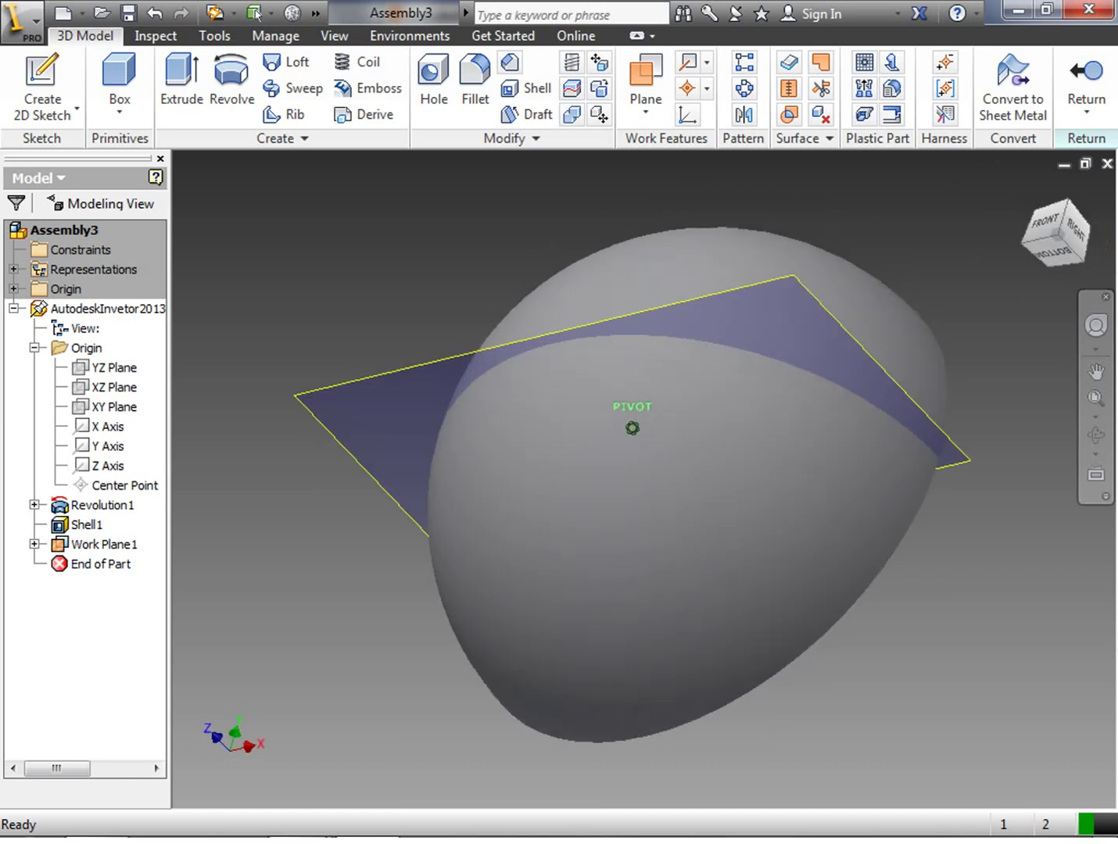
left_click(55, 89)
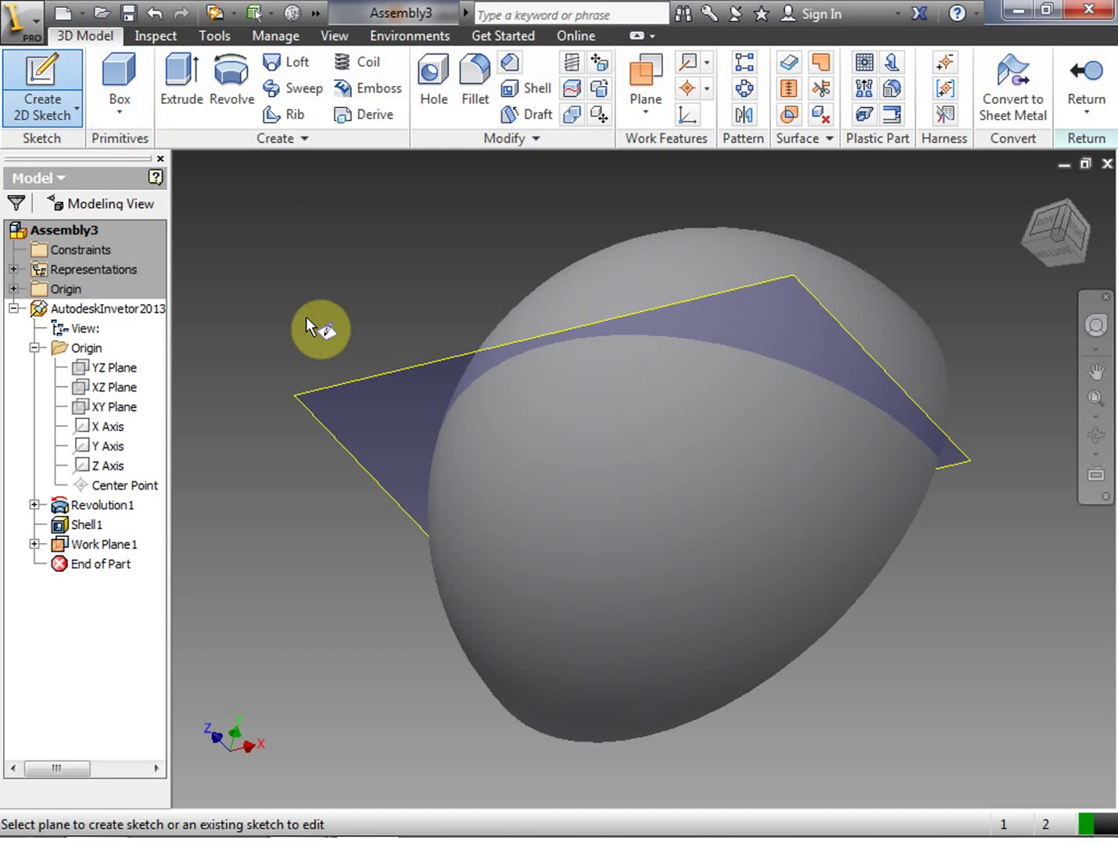
key("Escape")
left_click(40, 70)
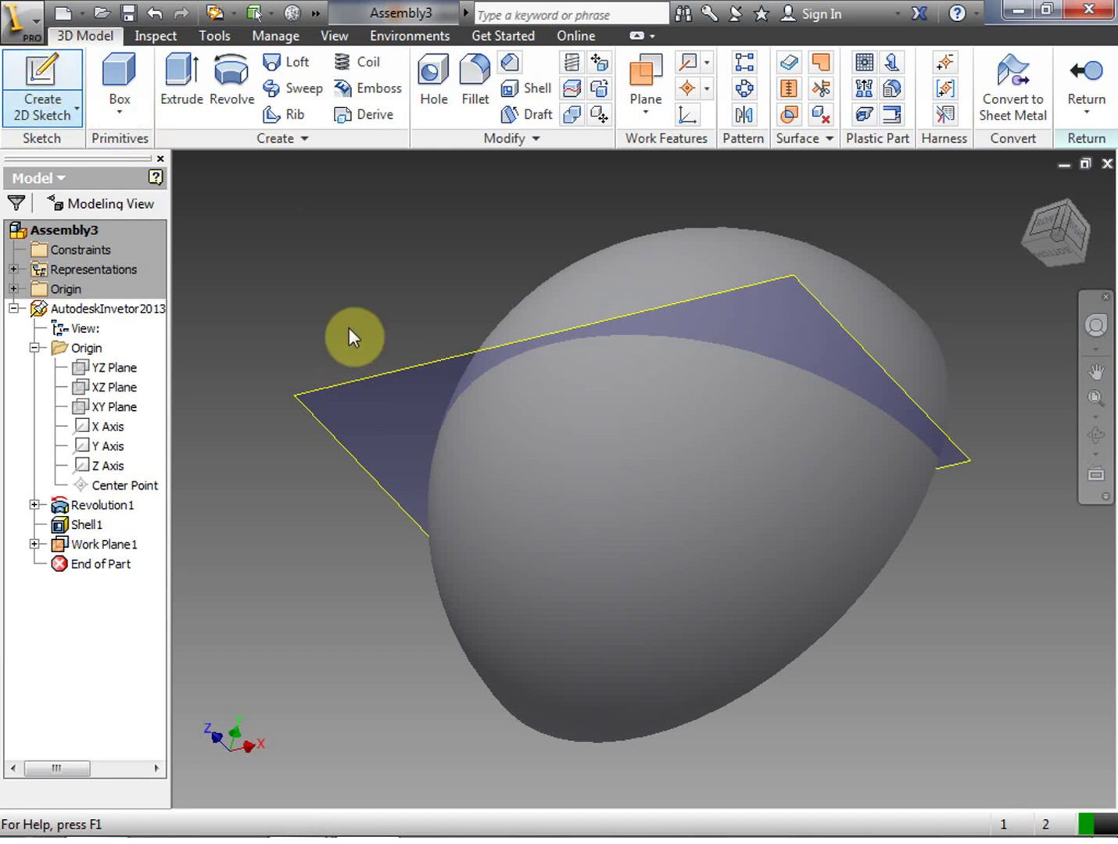
left_click(371, 391)
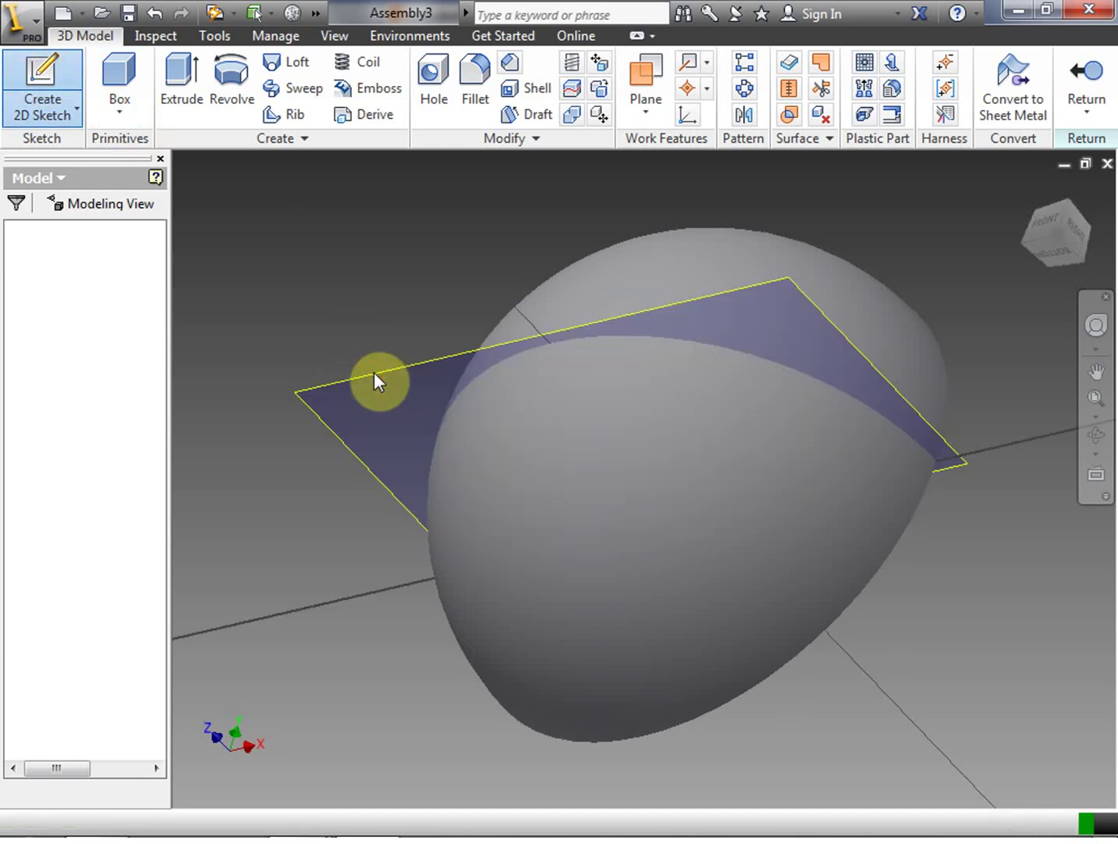
Draw a circle about 0.6 in in diameter centred on the sketch origin at the shell's open face
mouse_move(1053, 236)
left_mouse_down()
mouse_move(1005, 223)
mouse_move(970, 184)
mouse_move(989, 305)
left_mouse_up()
scroll(989, 304, "down", 2)
scroll(989, 304, "up", 6)
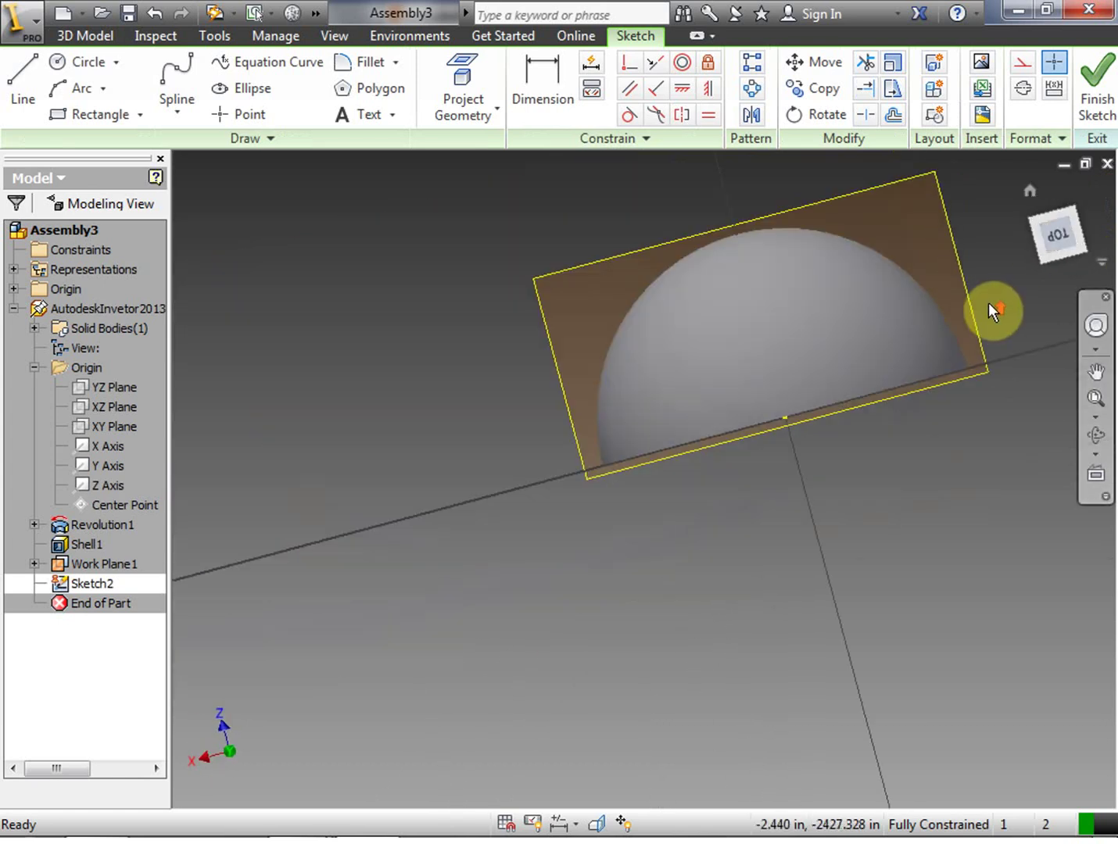
left_click(1057, 238)
mouse_move(1060, 247)
left_mouse_down()
mouse_move(1033, 297)
mouse_move(998, 225)
left_mouse_up()
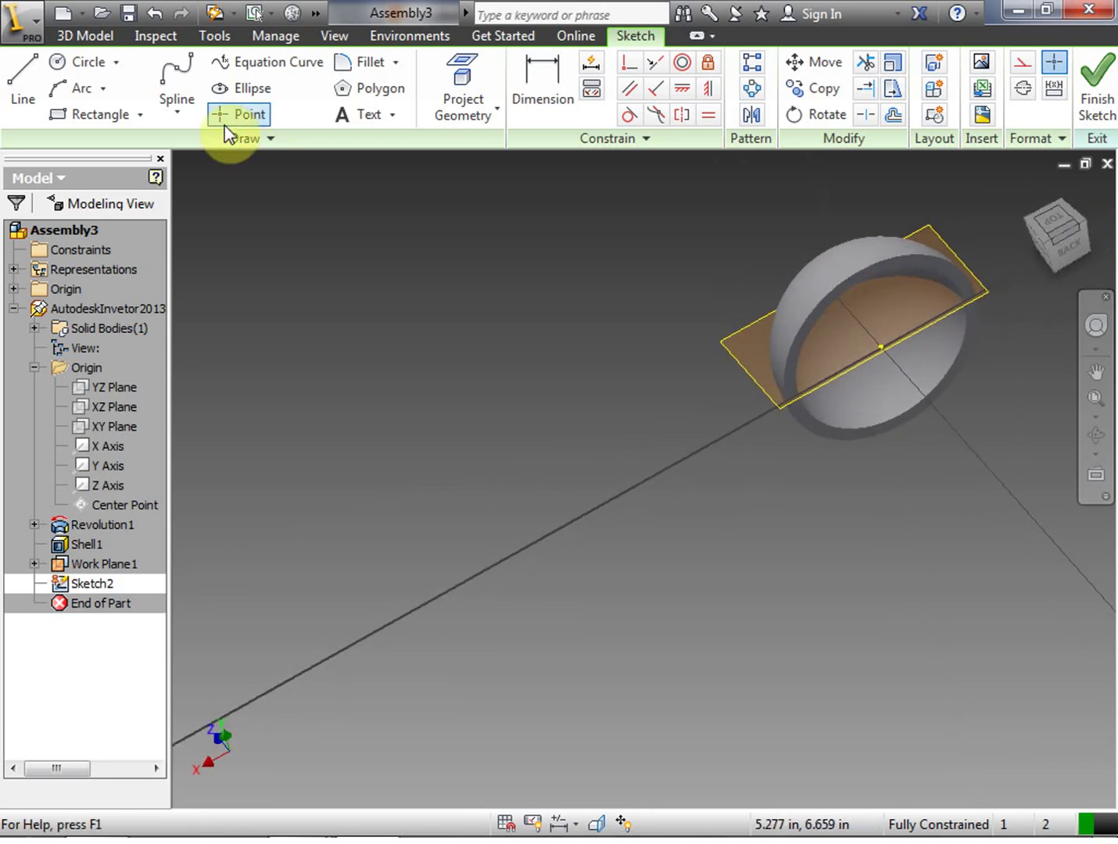
left_click(76, 64)
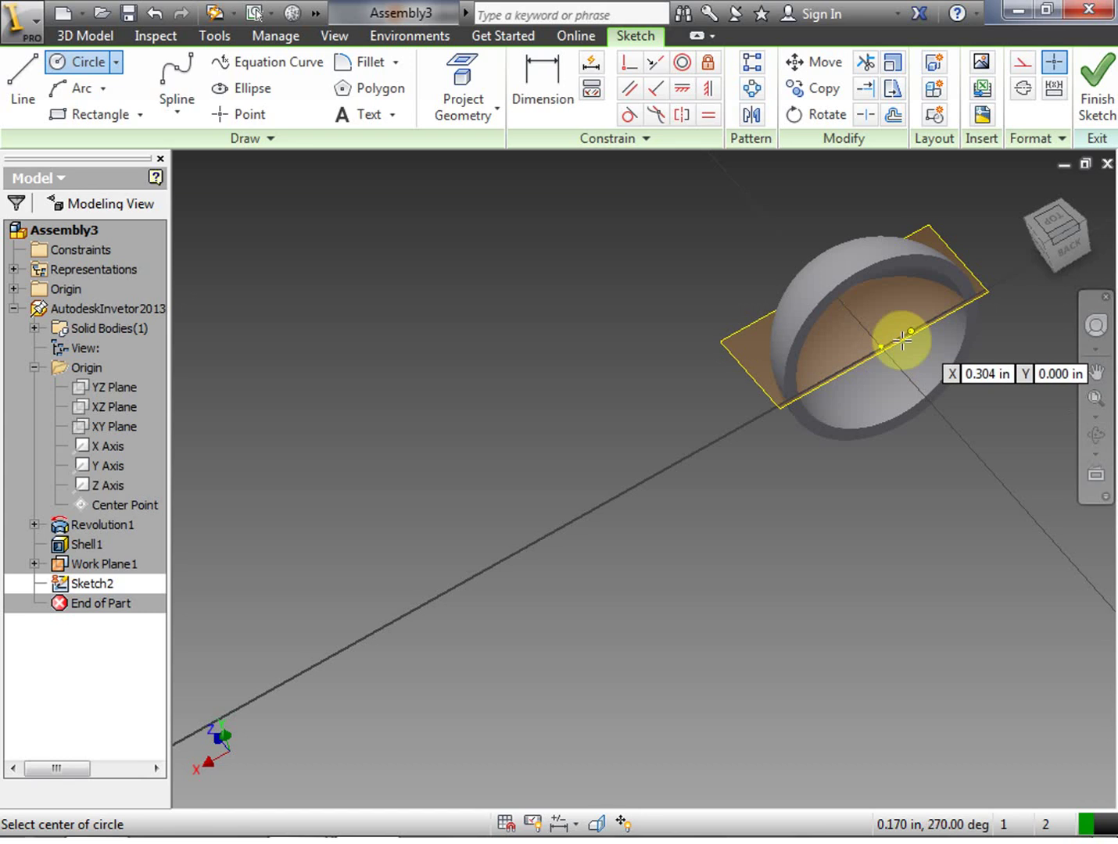
scroll(893, 350, "down", 4)
scroll(893, 350, "up", 5)
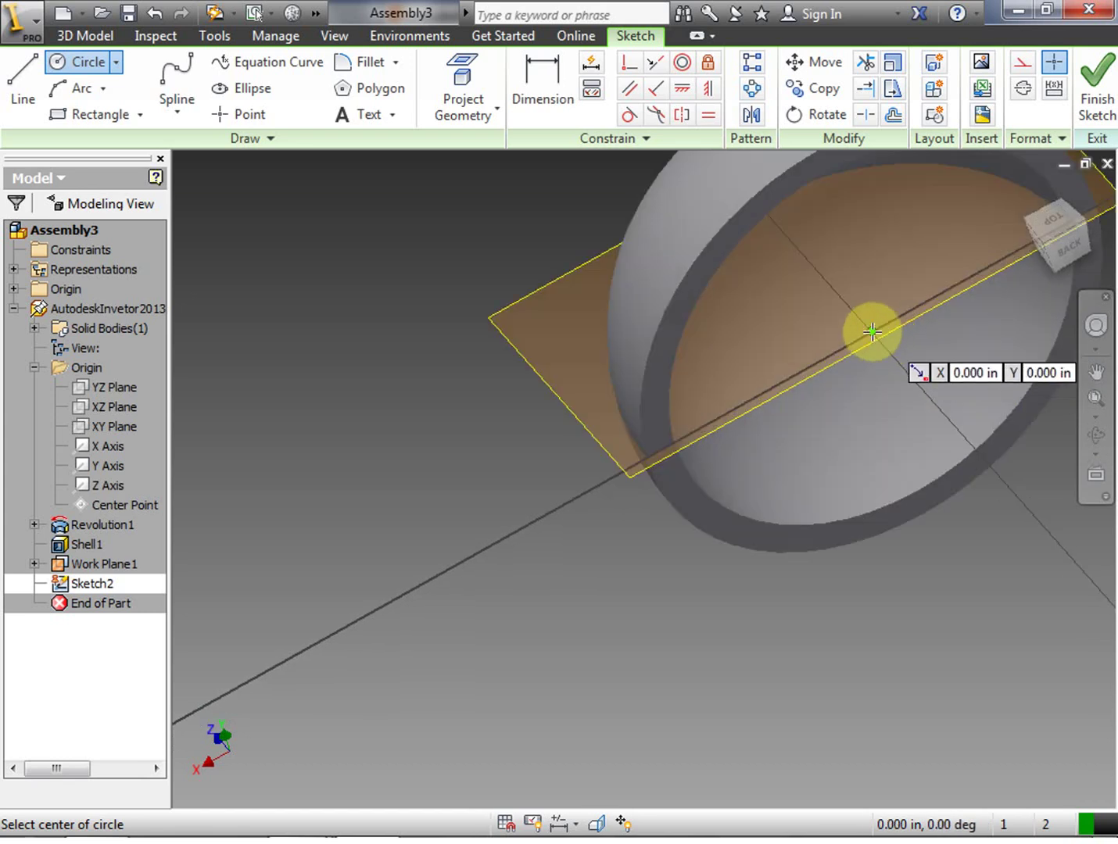
left_click(873, 330)
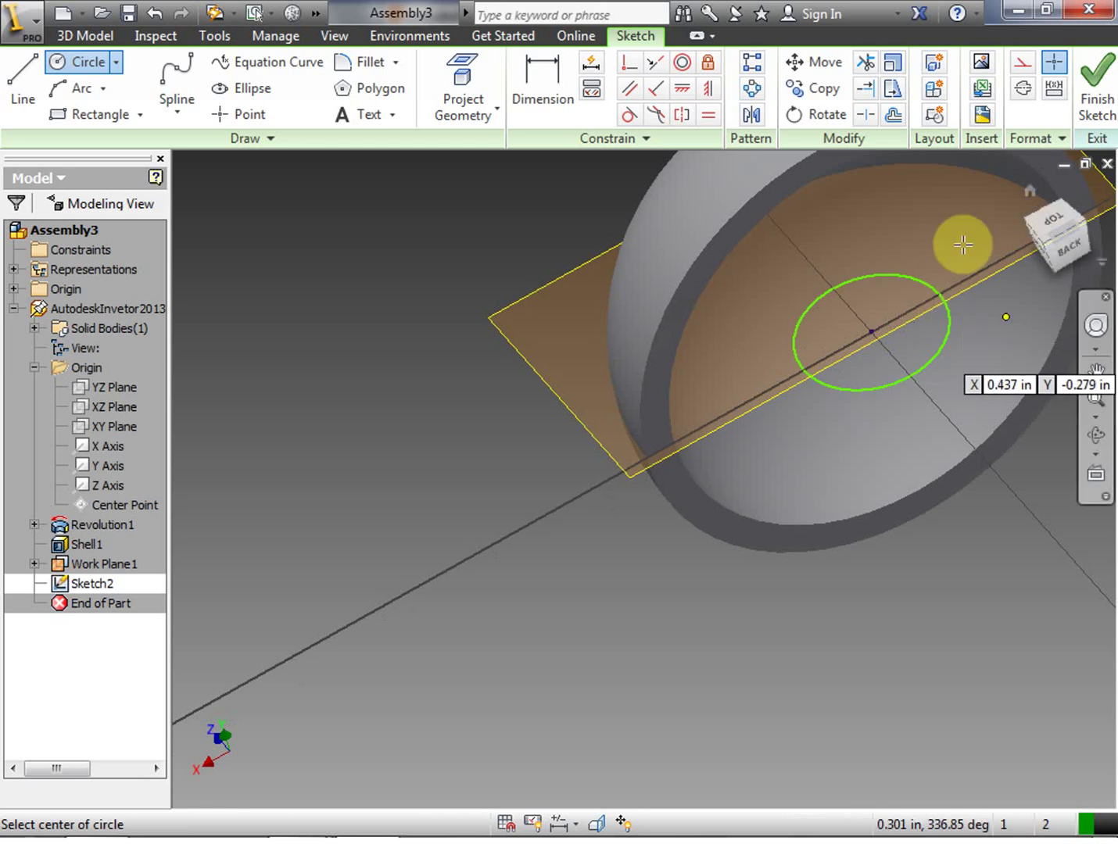
Dimension the circle's diameter and set it to 1 in
left_click(545, 86)
left_click(904, 274)
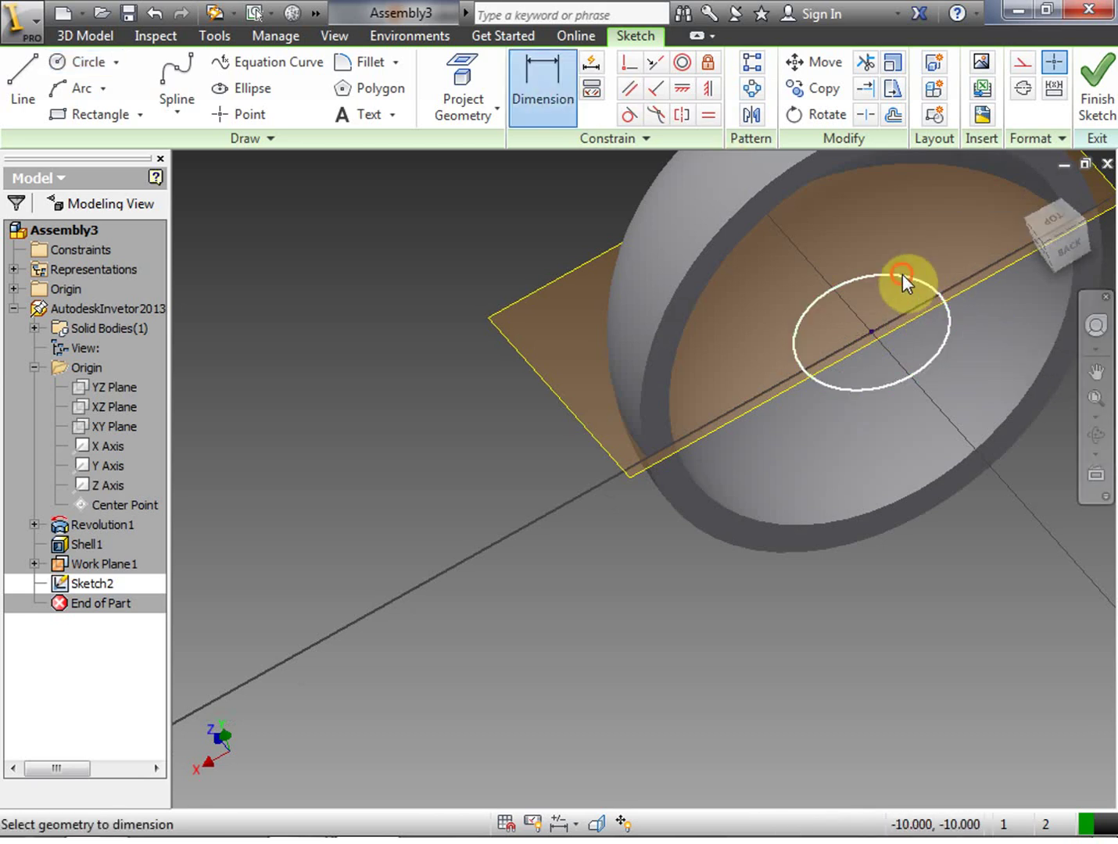
left_click(964, 250)
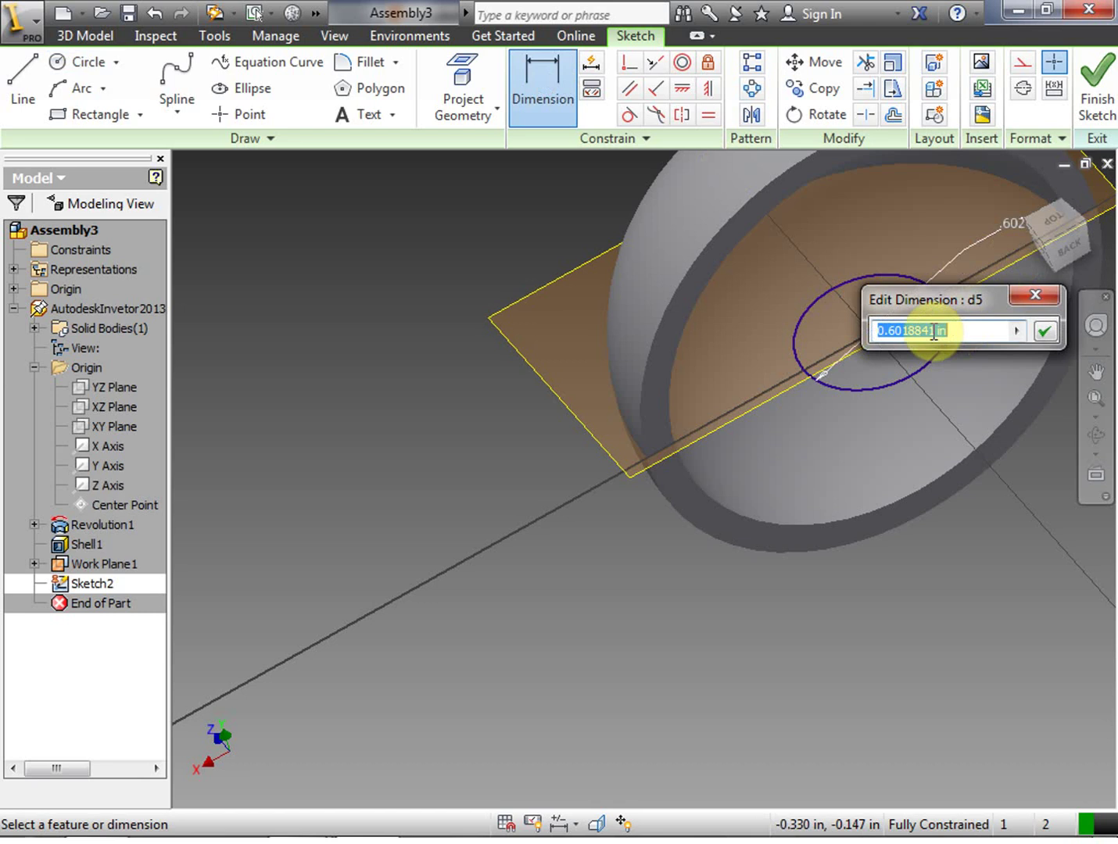
left_click(1044, 332)
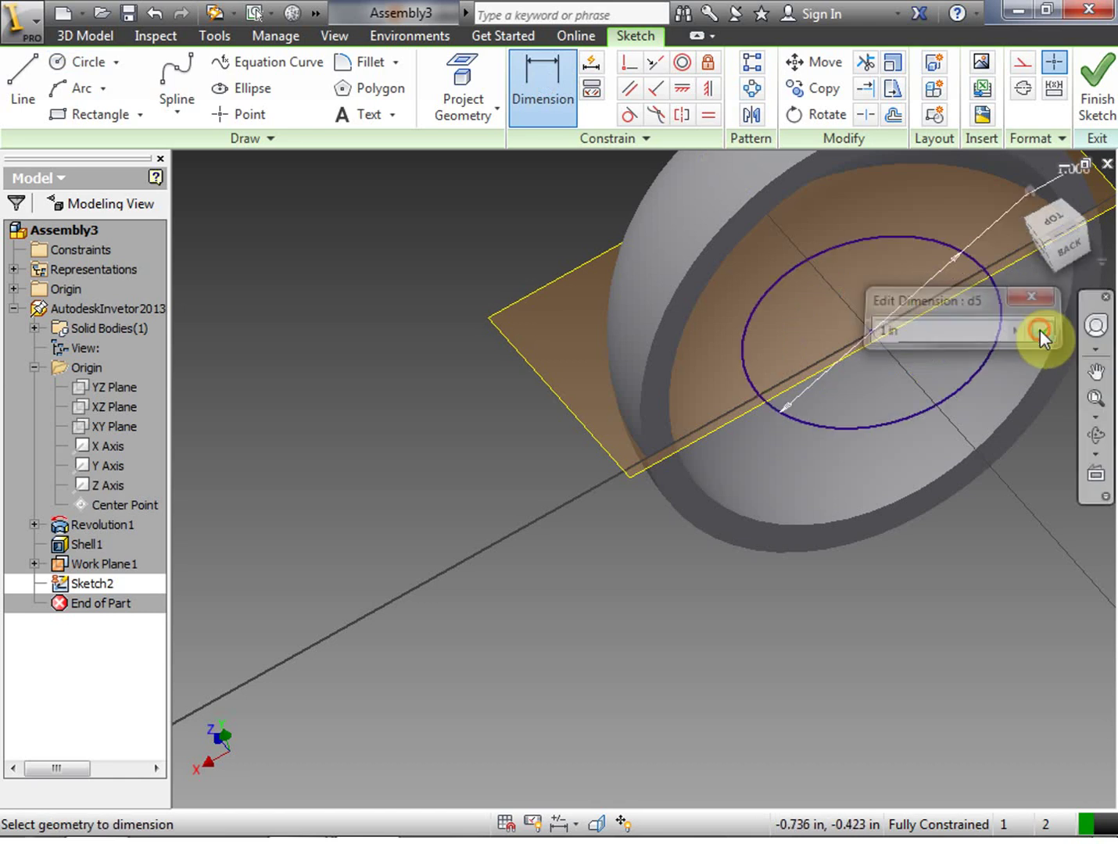
Dismiss the save reminder and change the model's visual style to Shaded with Hidden Edges
left_click_drag(1060, 234, 968, 208)
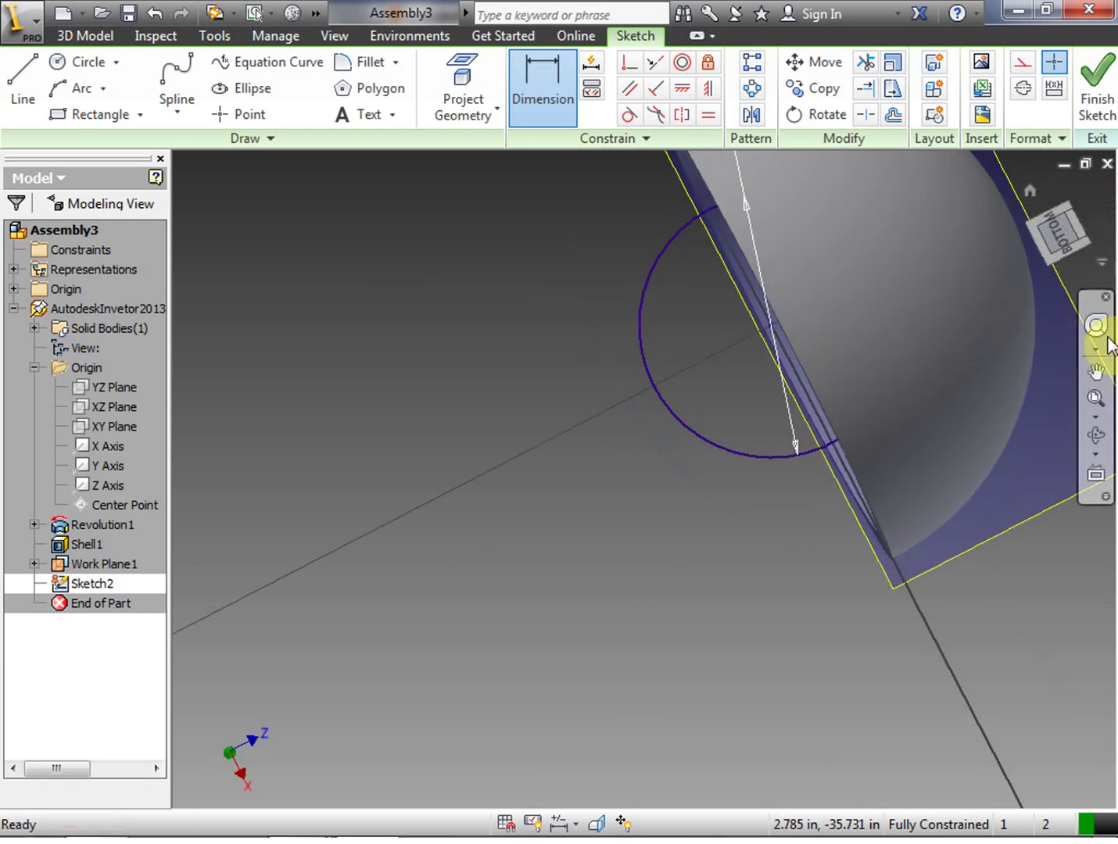
scroll(1004, 362, "down", 4)
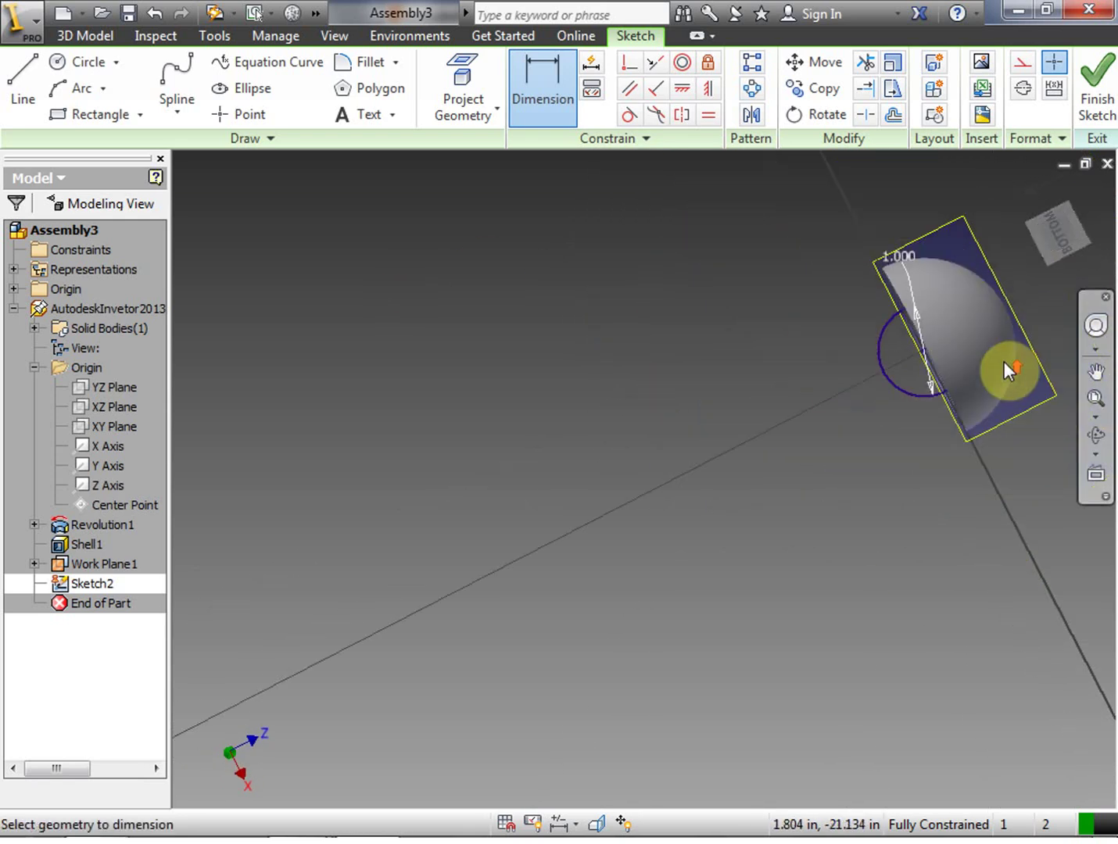
left_click(1097, 373)
left_click_drag(889, 356, 551, 430)
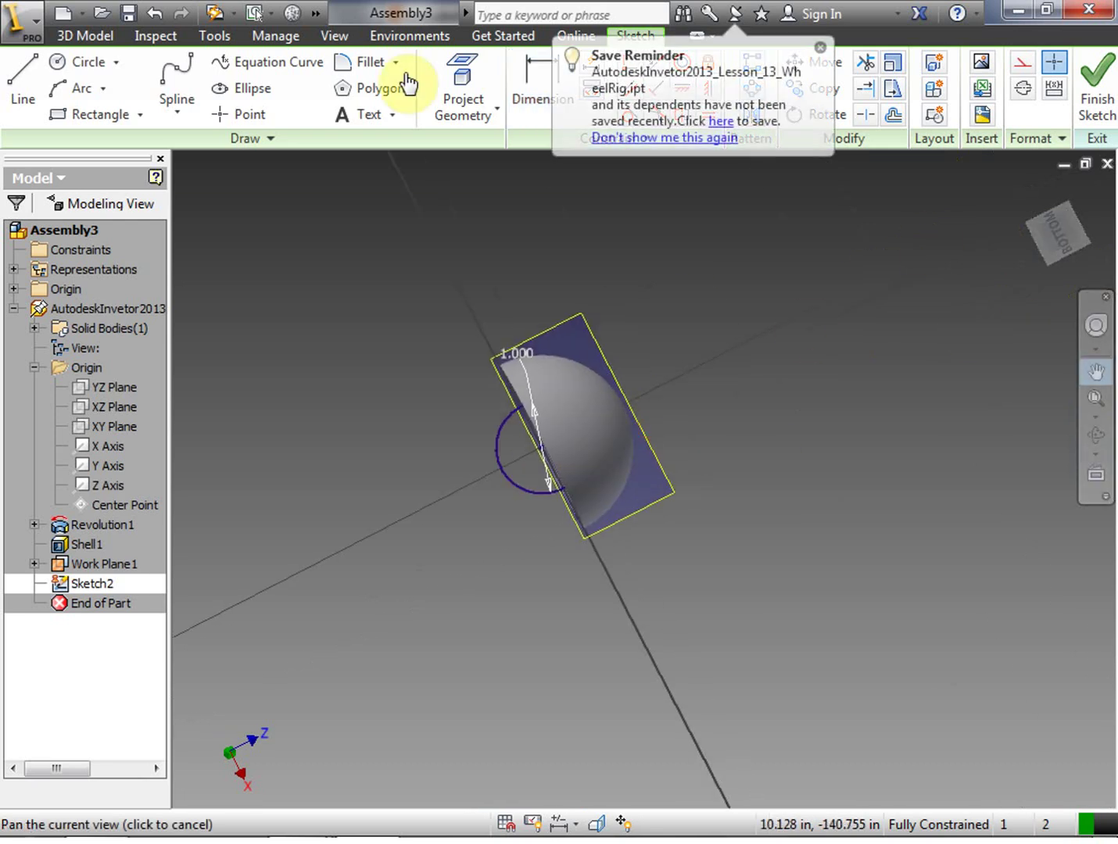
left_click(757, 49)
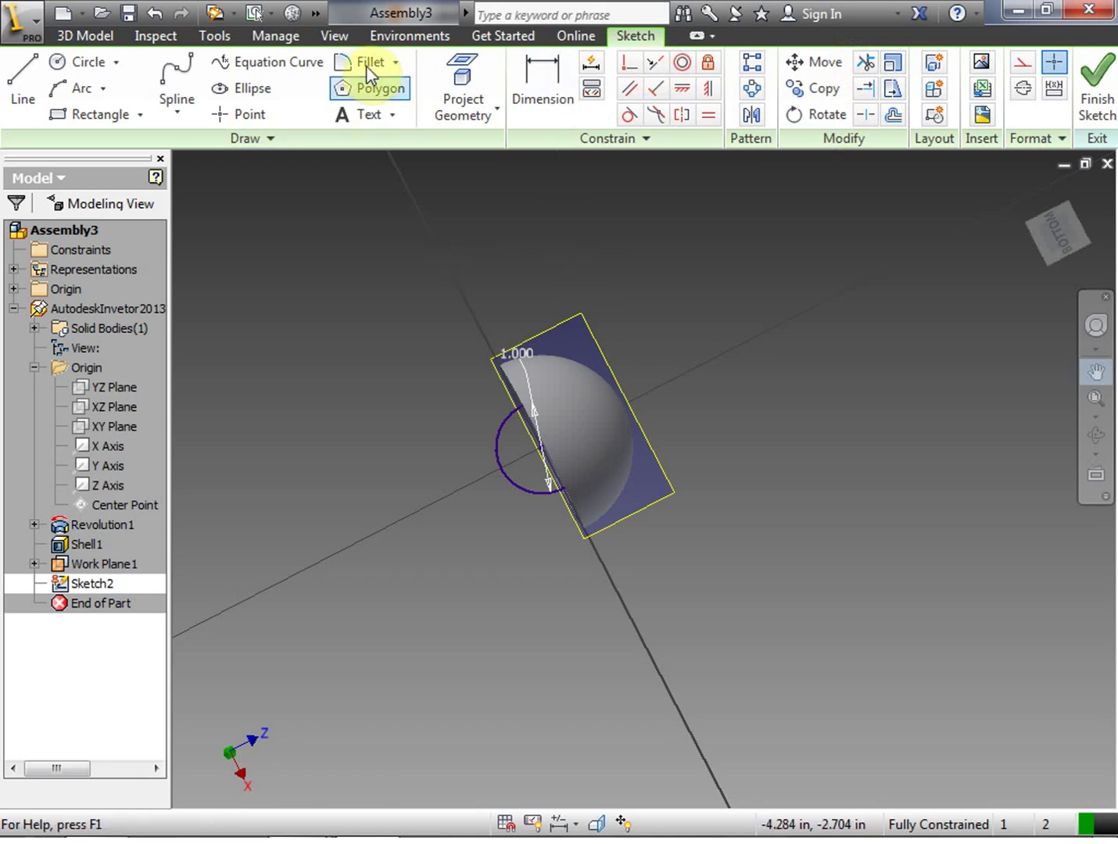
left_click(343, 34)
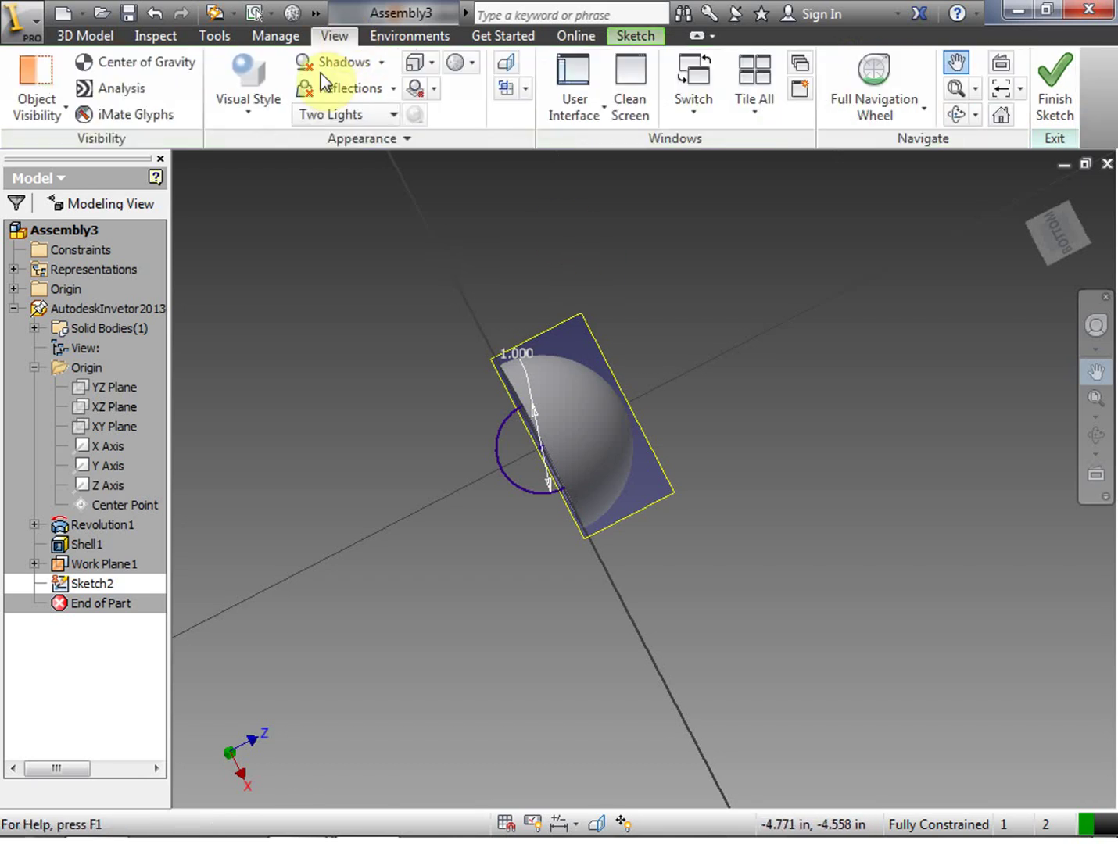
left_click(252, 113)
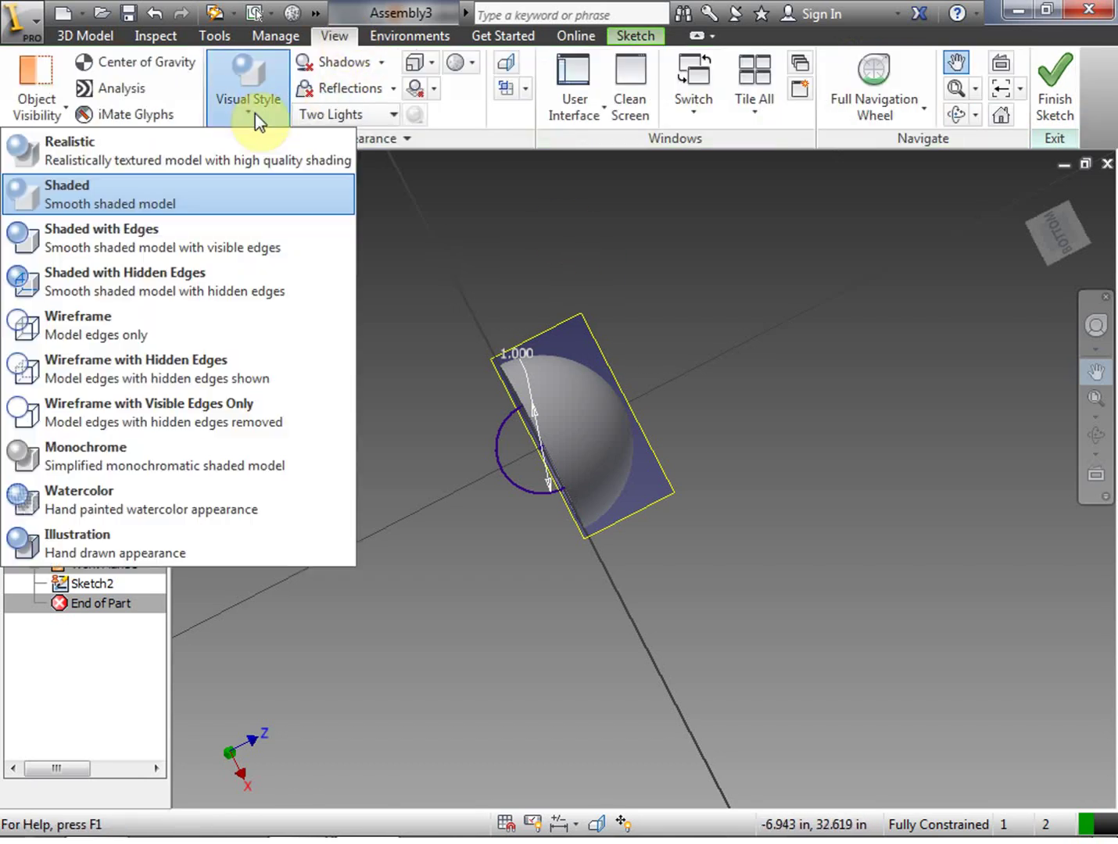
left_click(220, 280)
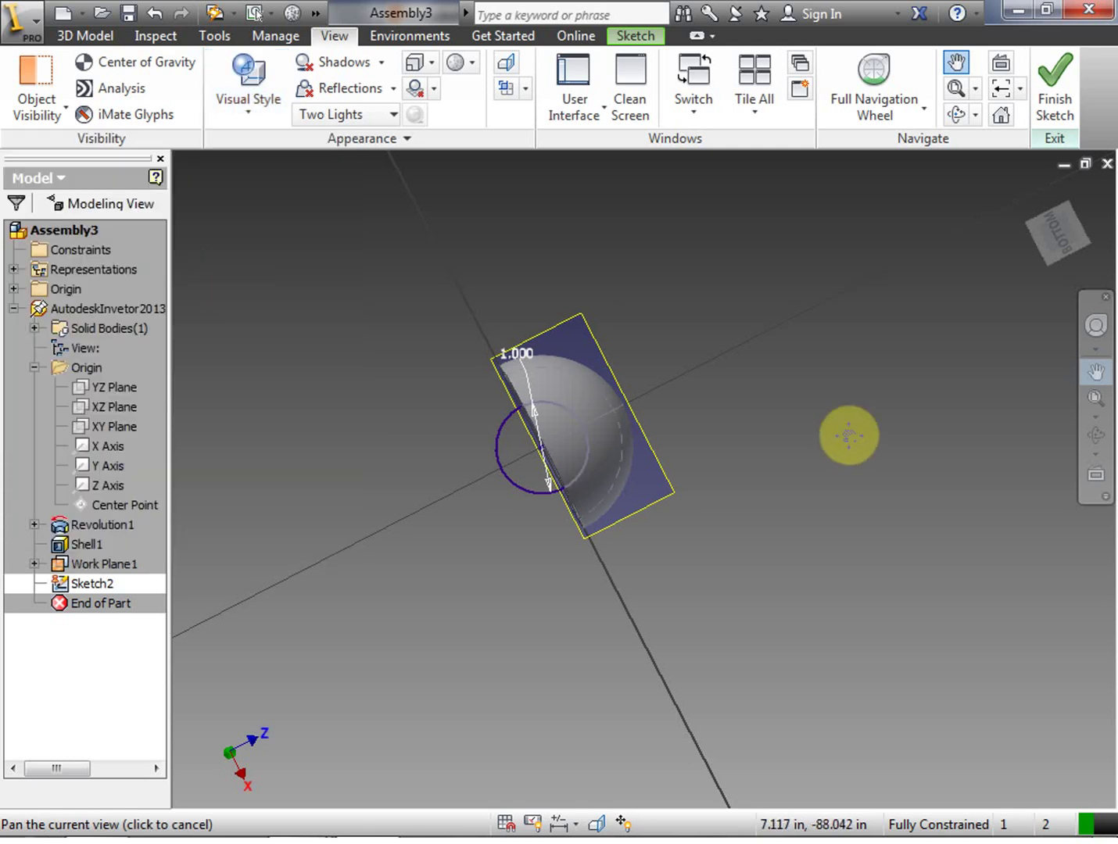
mouse_move(1035, 214)
left_mouse_down()
mouse_move(891, 804)
mouse_move(795, 767)
mouse_move(977, 779)
mouse_move(1031, 808)
mouse_move(1047, 197)
left_mouse_up()
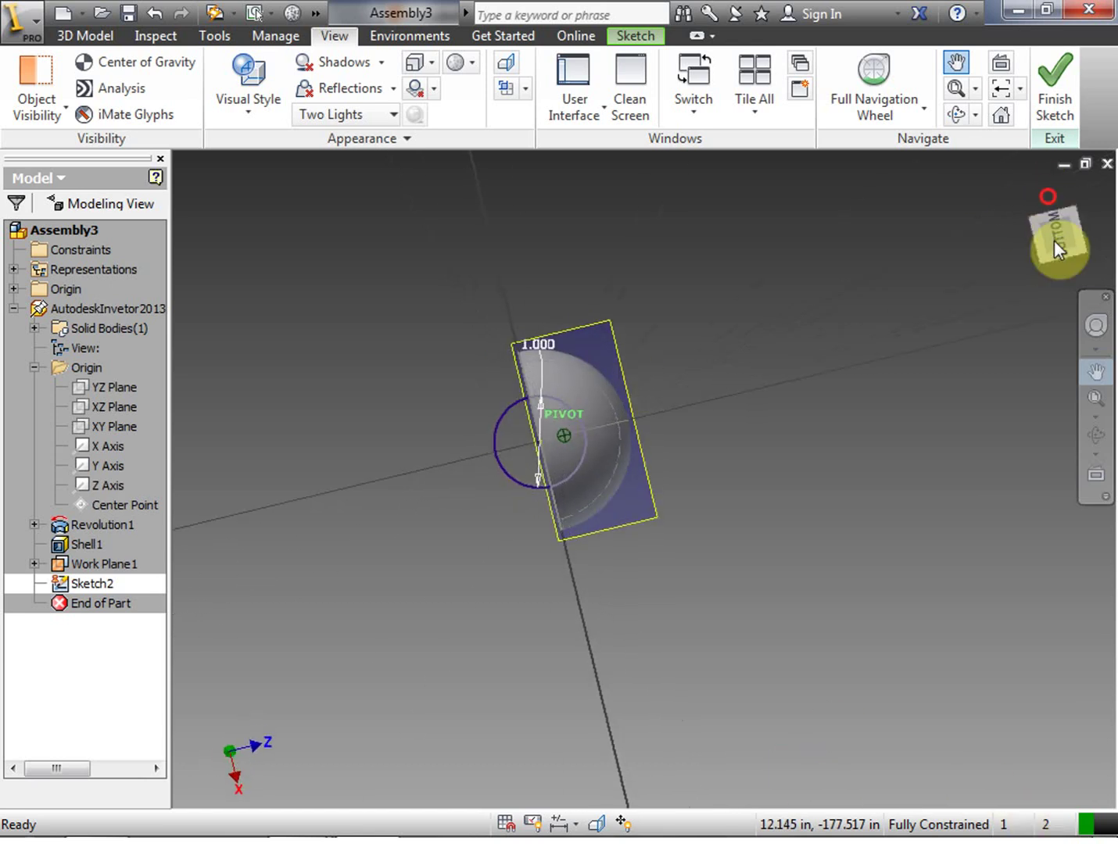
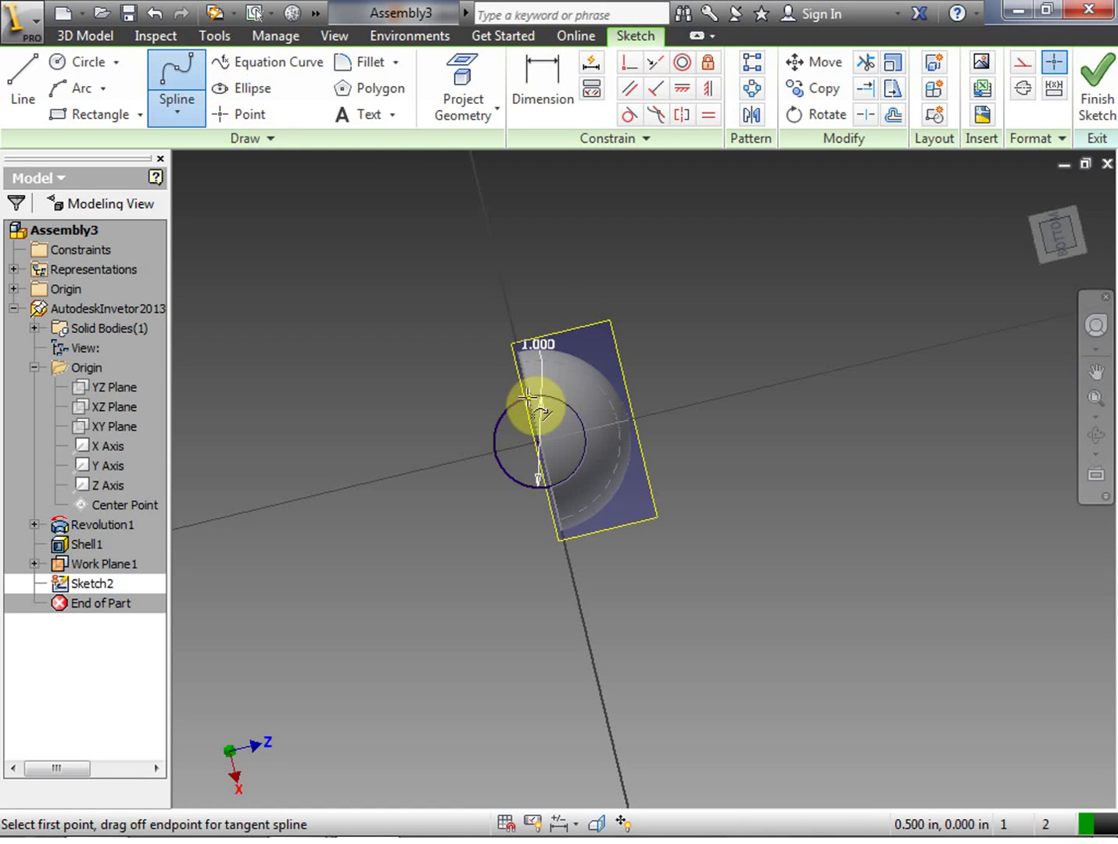
Draw a three-point spline from the circle at about (0.33, 0.37) in out past the shell wall to about (0.89, 3.12) in
left_click(567, 403)
left_click(627, 408)
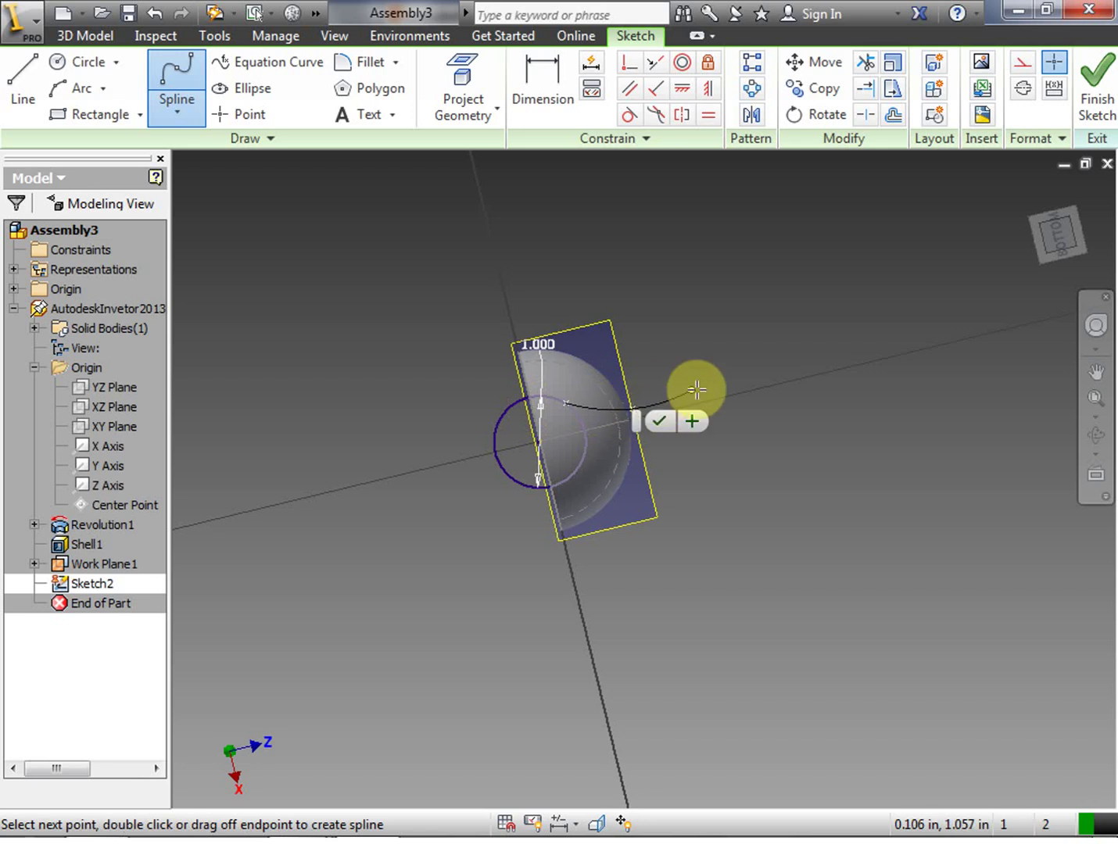
left_click(799, 296)
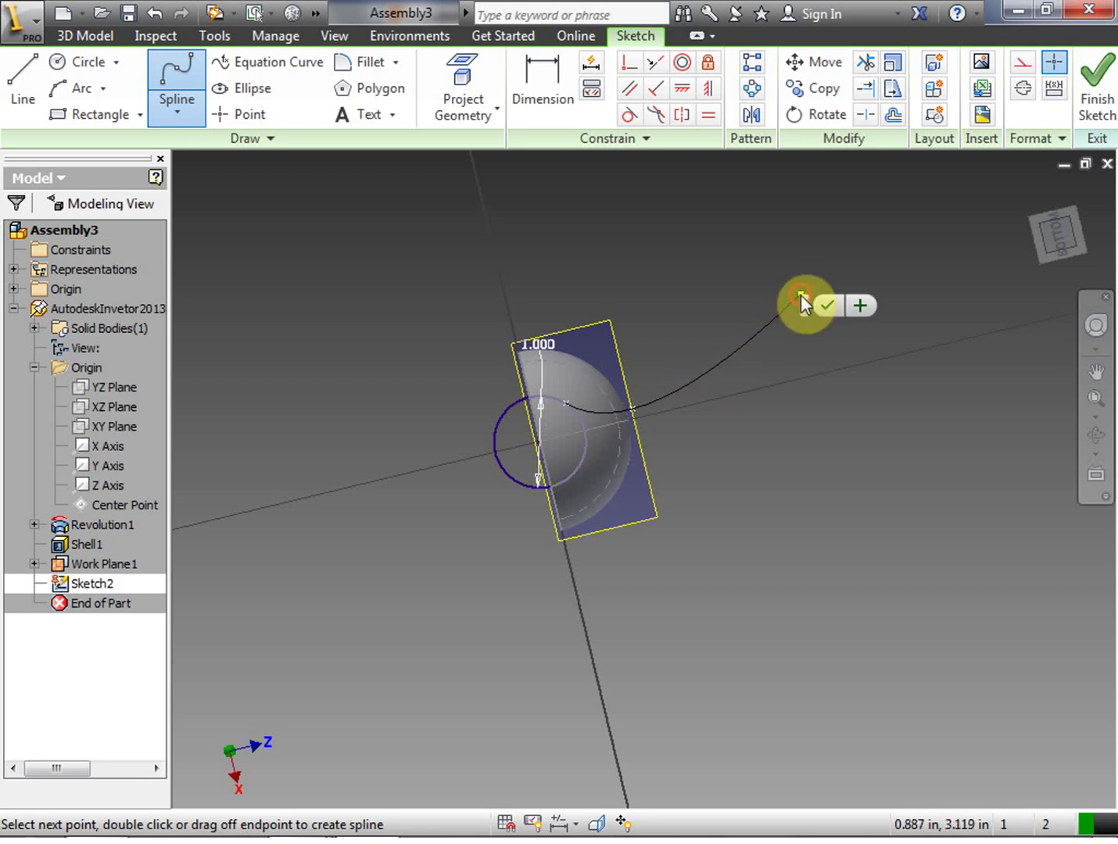
left_click(827, 306)
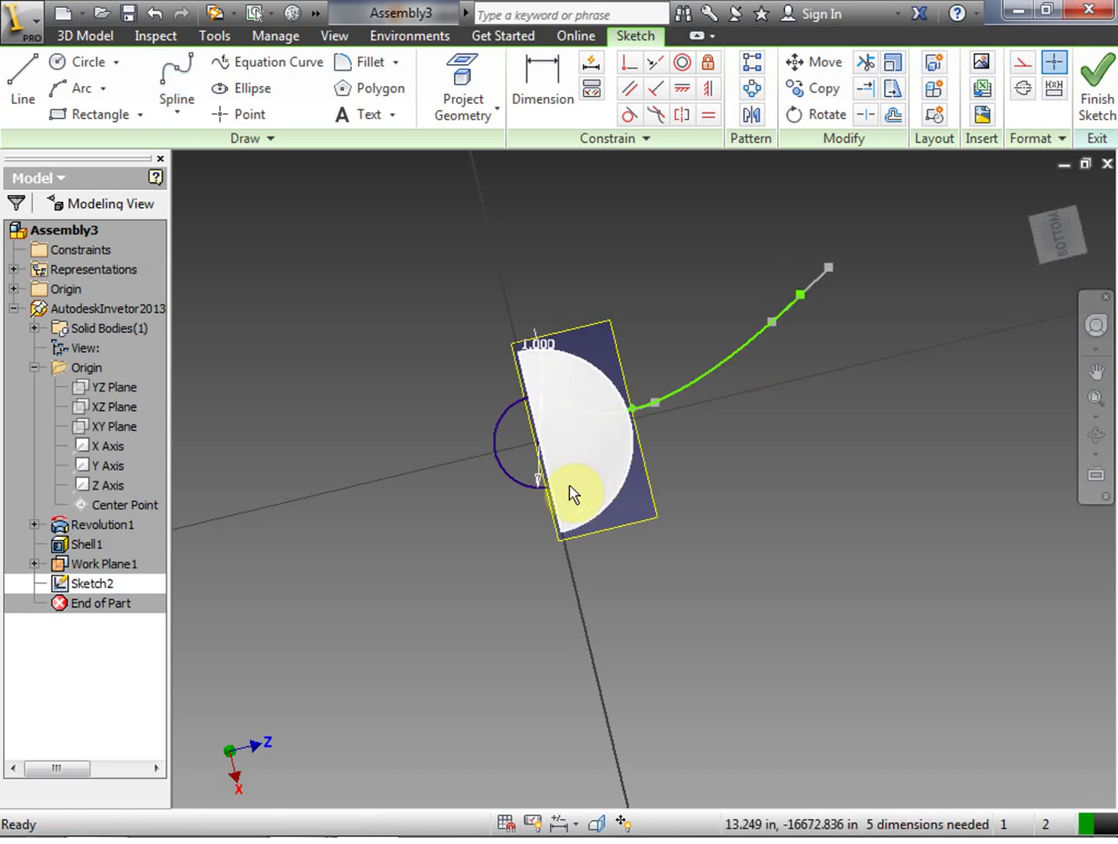
Draw a four-point spline from the circle's opposite side through the shell wall, ending at about (-0.93, 3.33) in
left_click(175, 81)
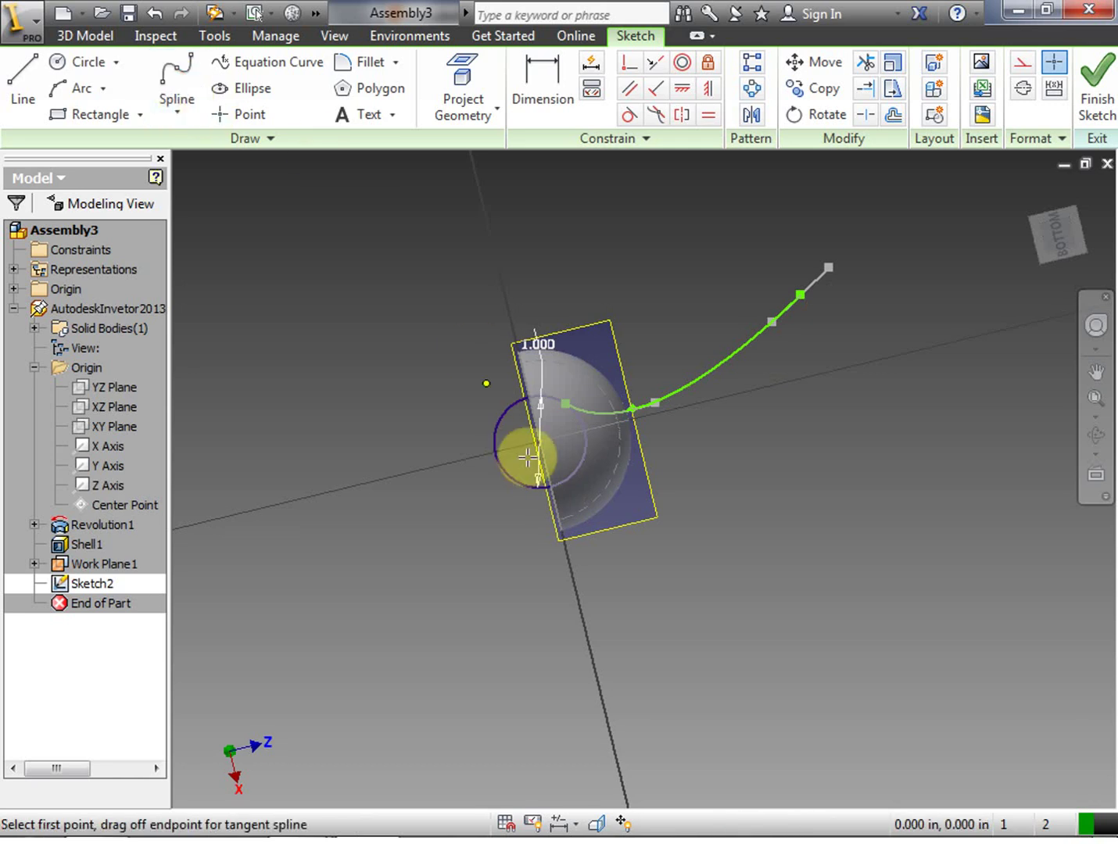
left_click(577, 477)
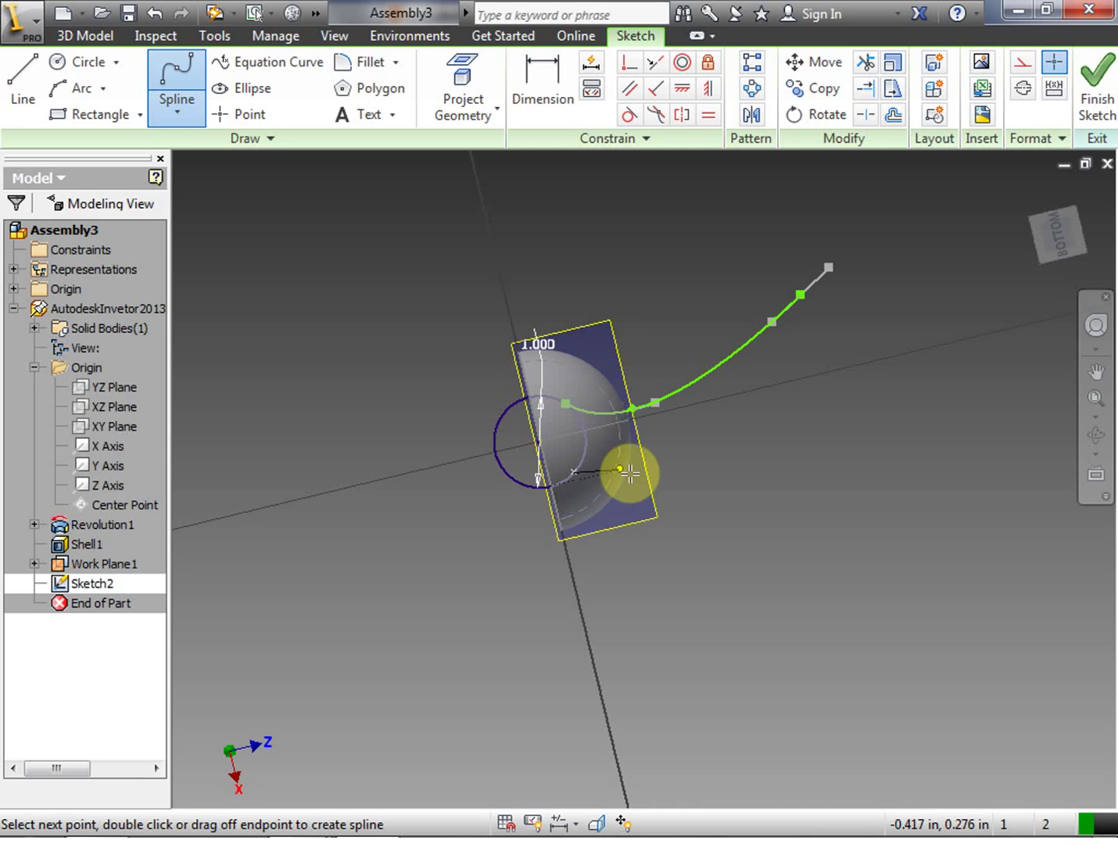
left_click(643, 444)
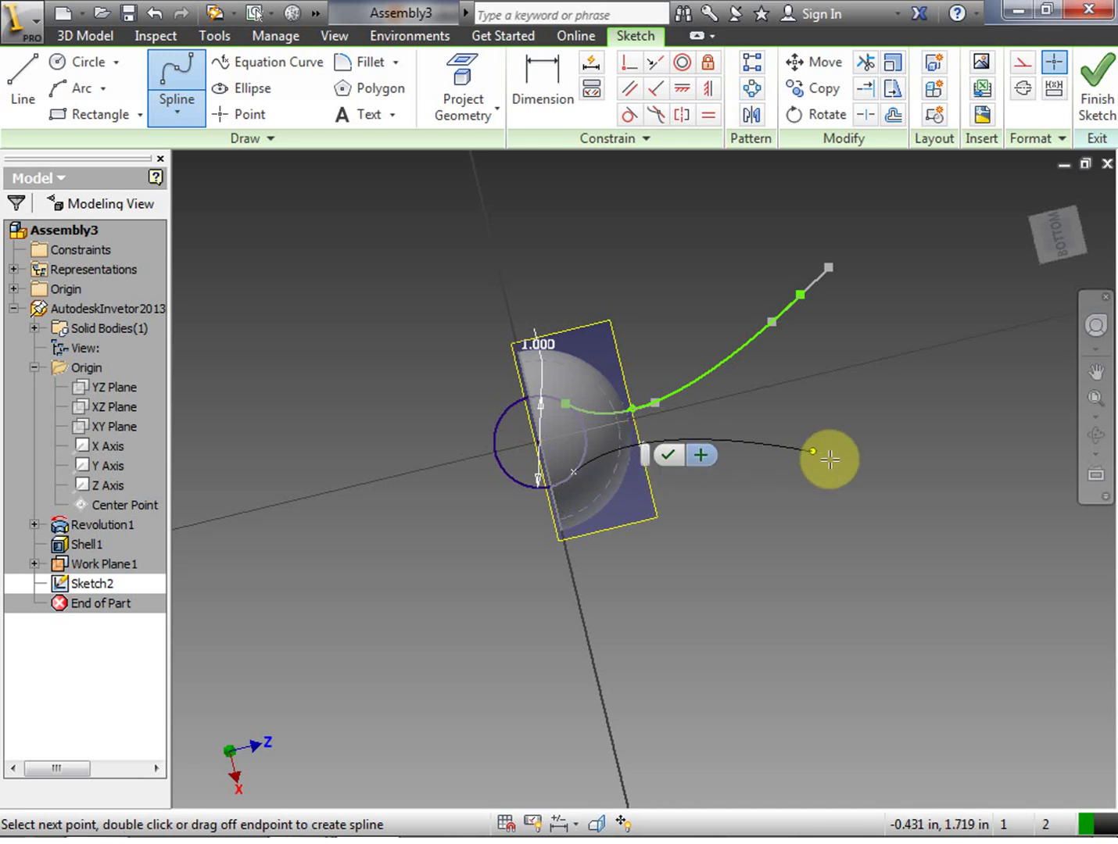
left_click(780, 490)
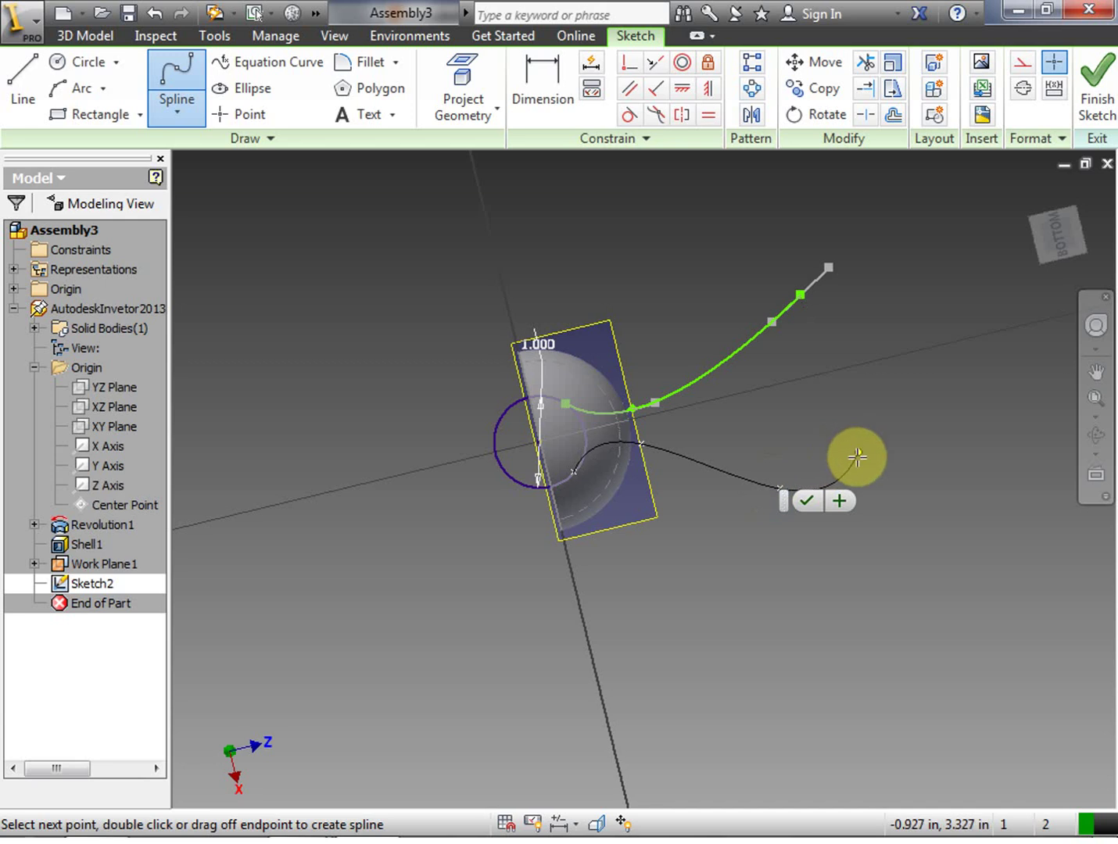
left_click(858, 458)
left_click(883, 471)
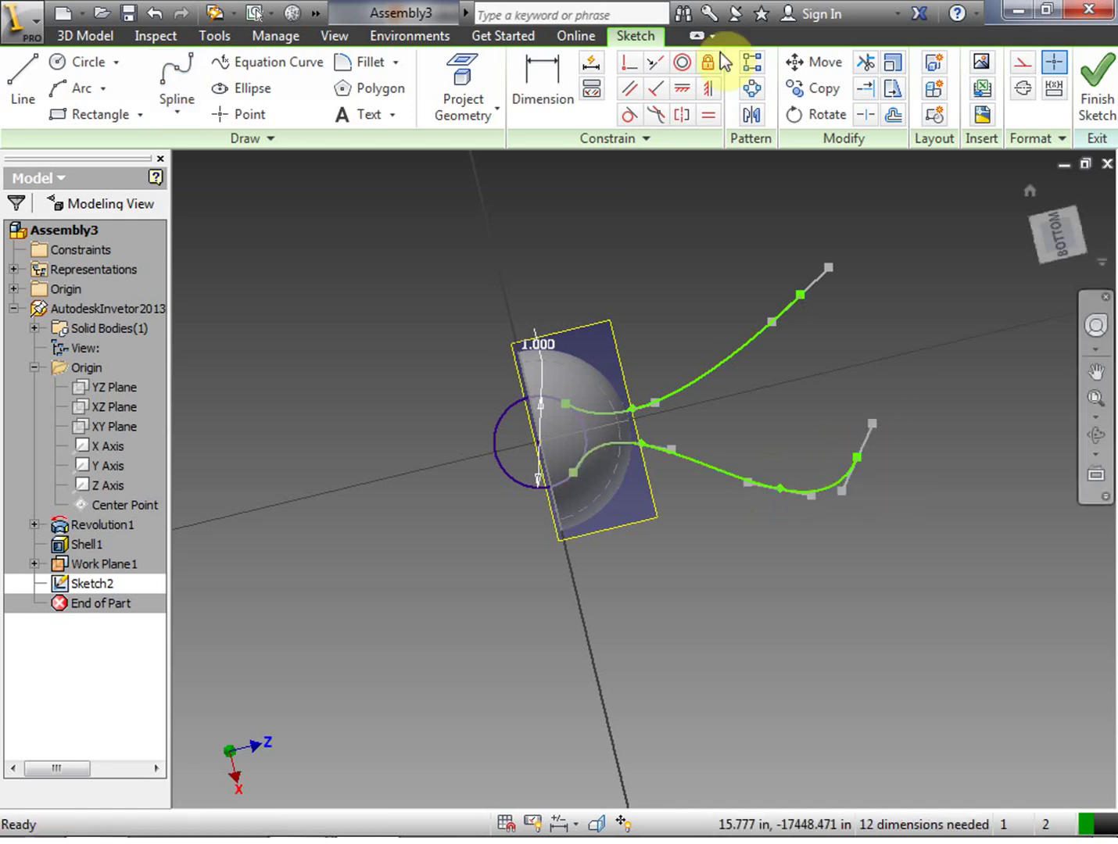
Join the outer ends of the two splines with a straight line
left_click(23, 86)
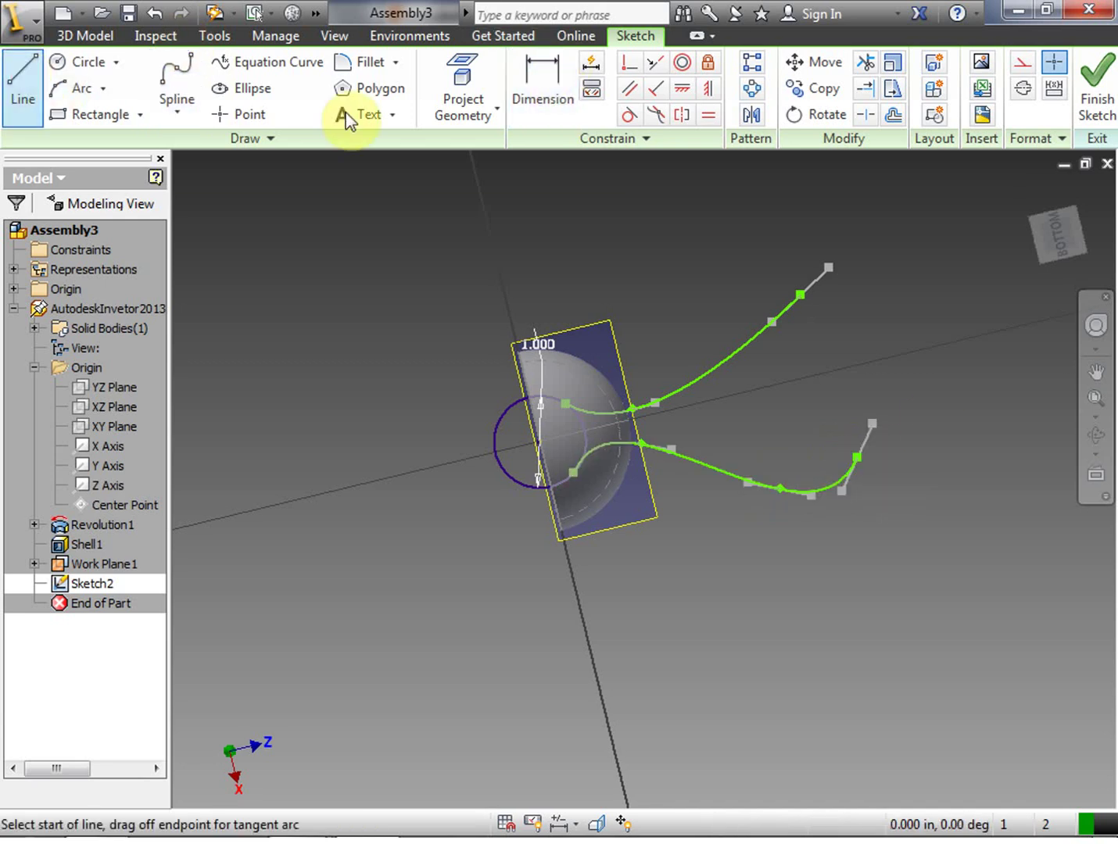
left_click(801, 294)
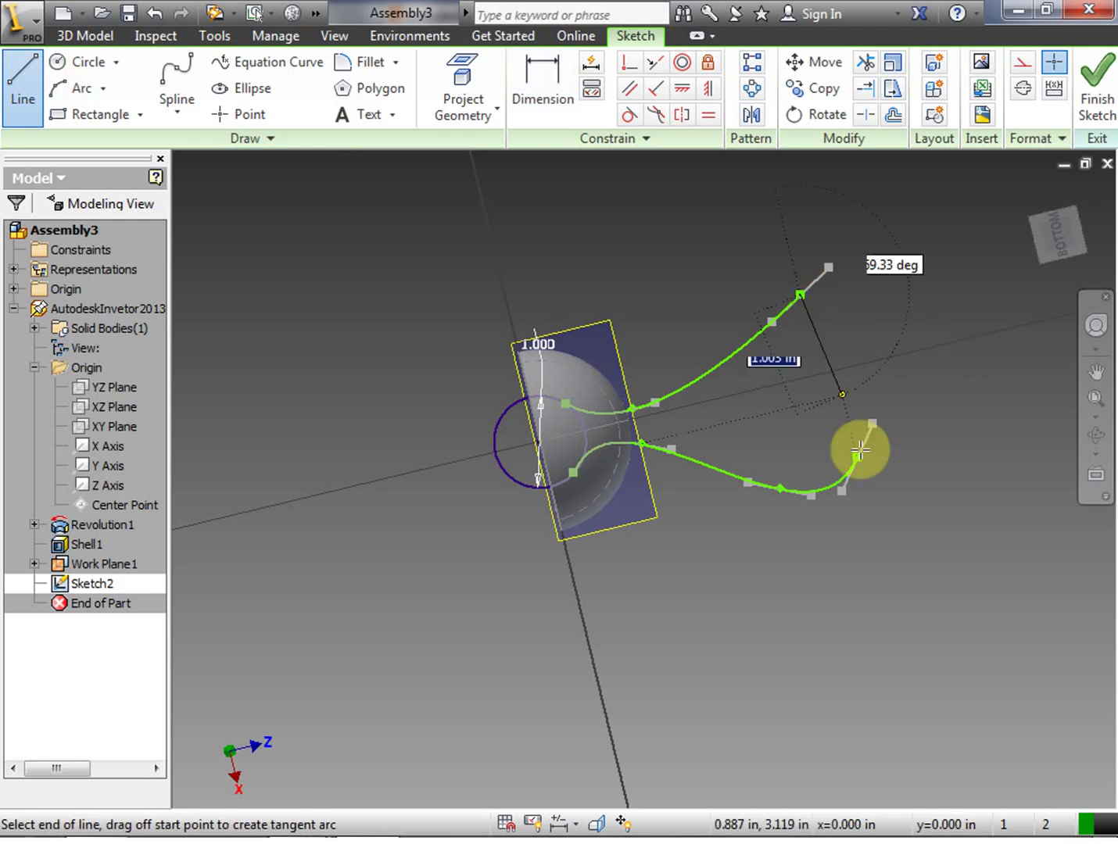
left_click(858, 458)
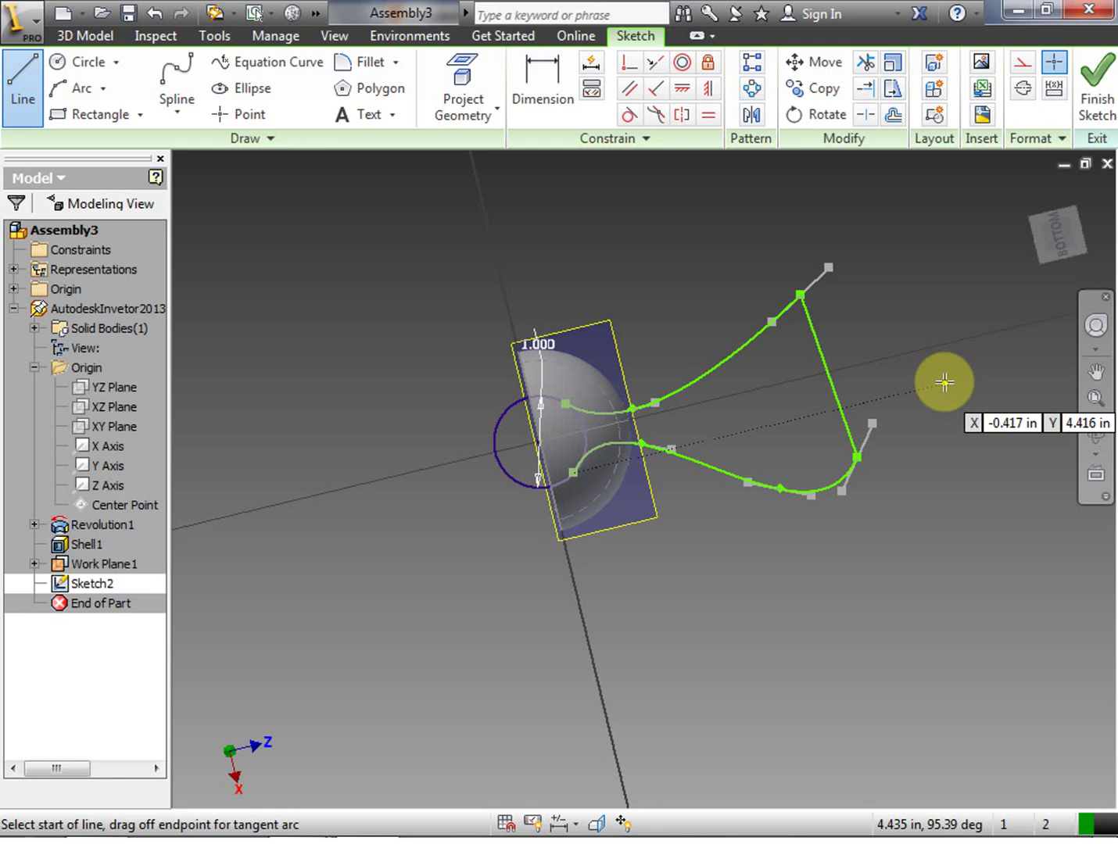
right_click(944, 381)
left_click(1009, 380)
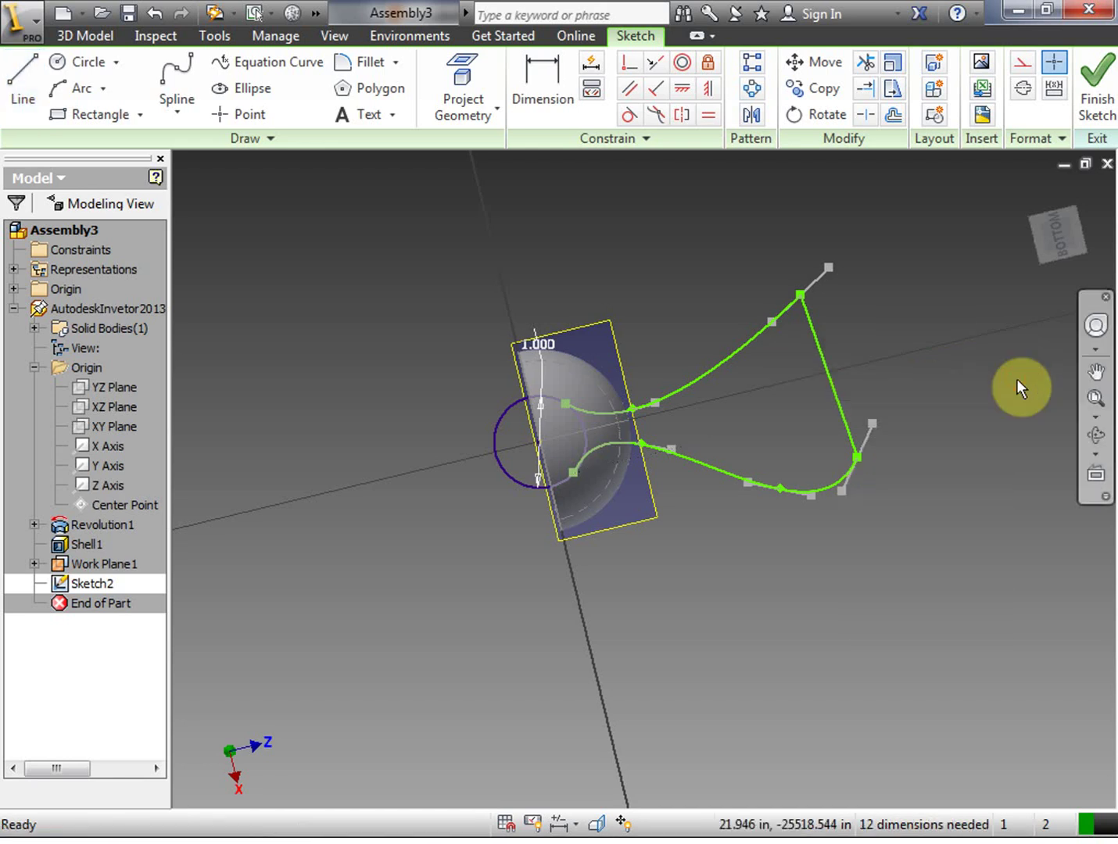
left_click(709, 91)
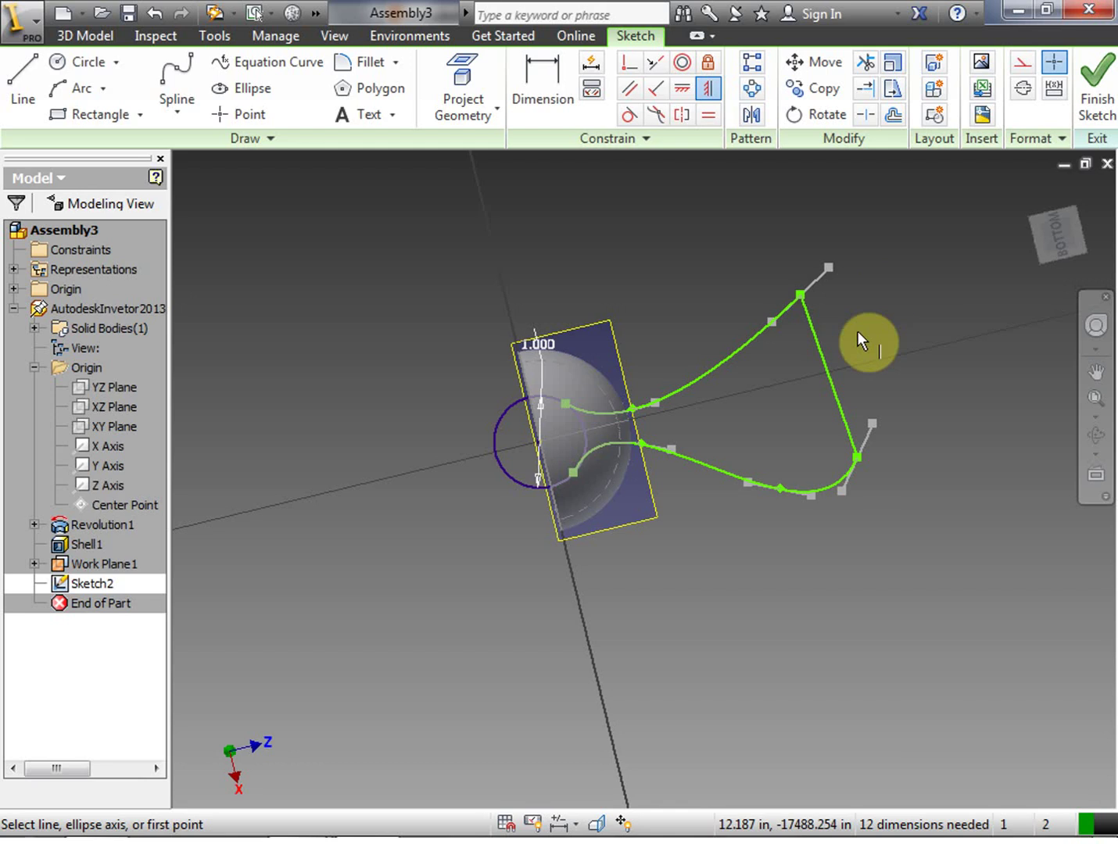
left_click(823, 352)
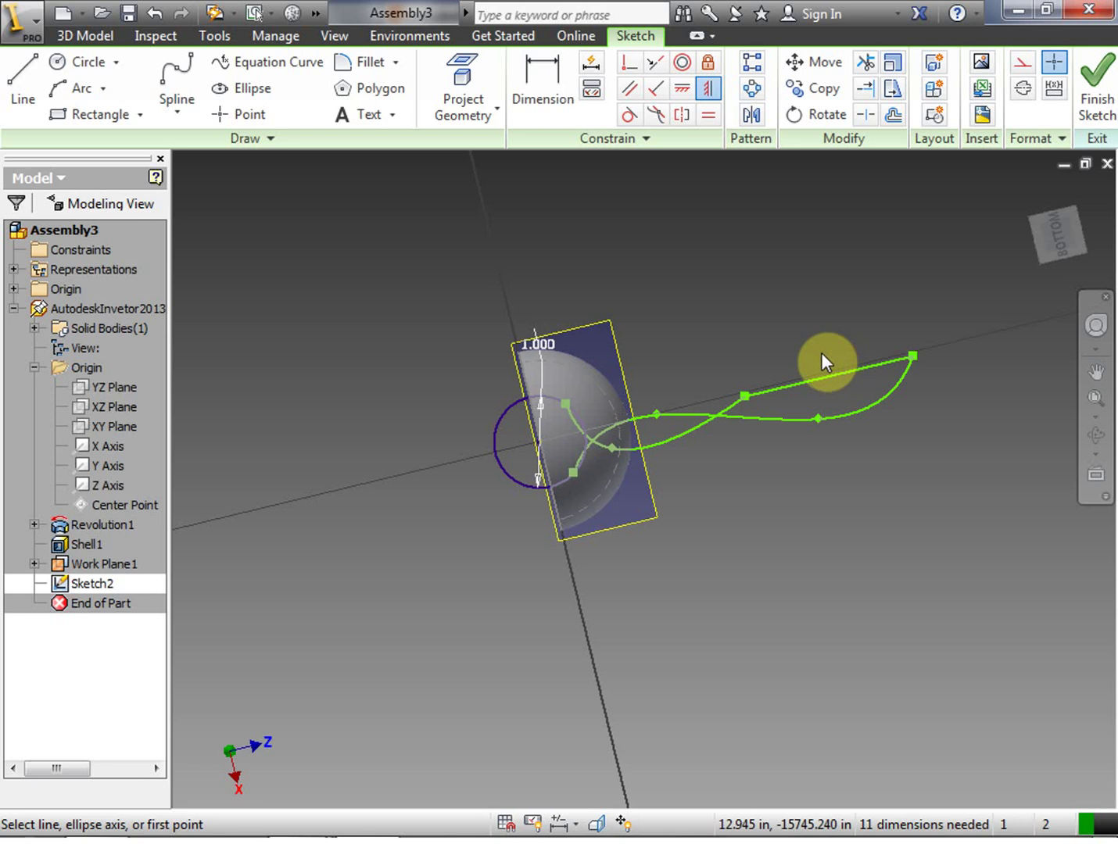
key("ctrl+z")
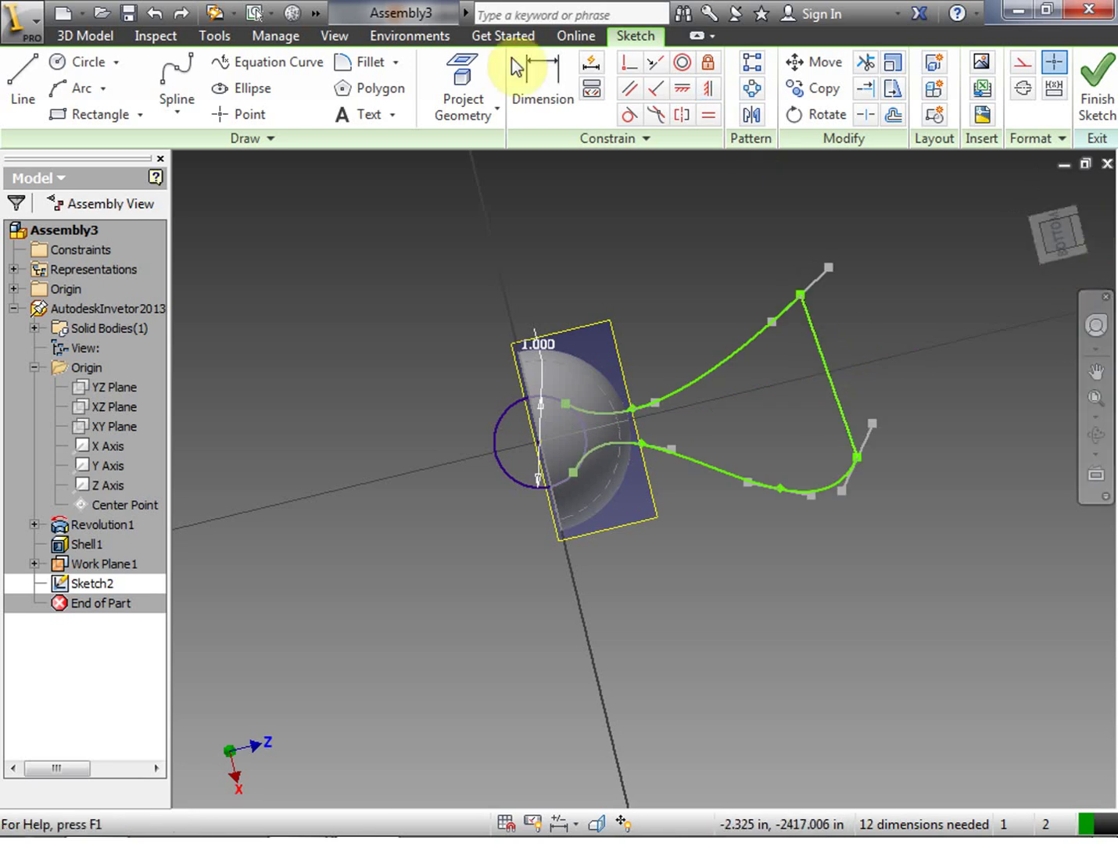
Apply a horizontal constraint to the line joining the outer spline ends
left_click(683, 89)
left_click(818, 354)
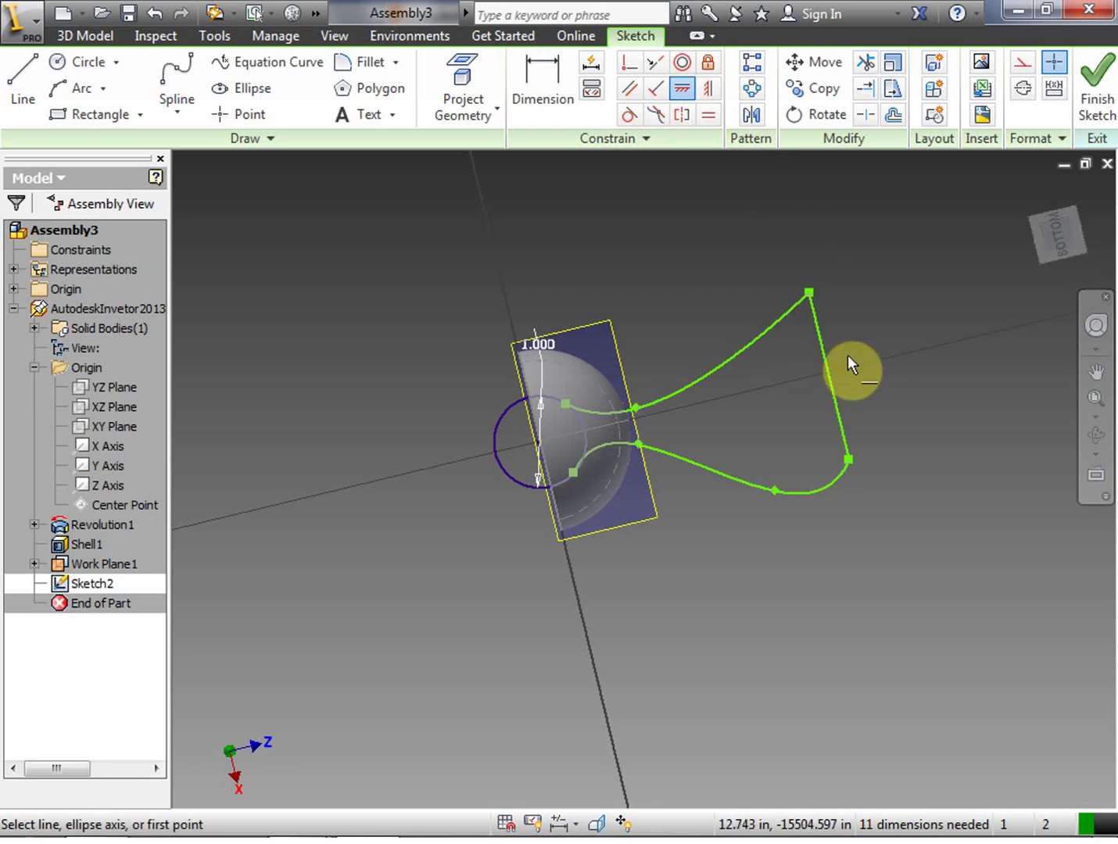
right_click(925, 327)
left_click(999, 330)
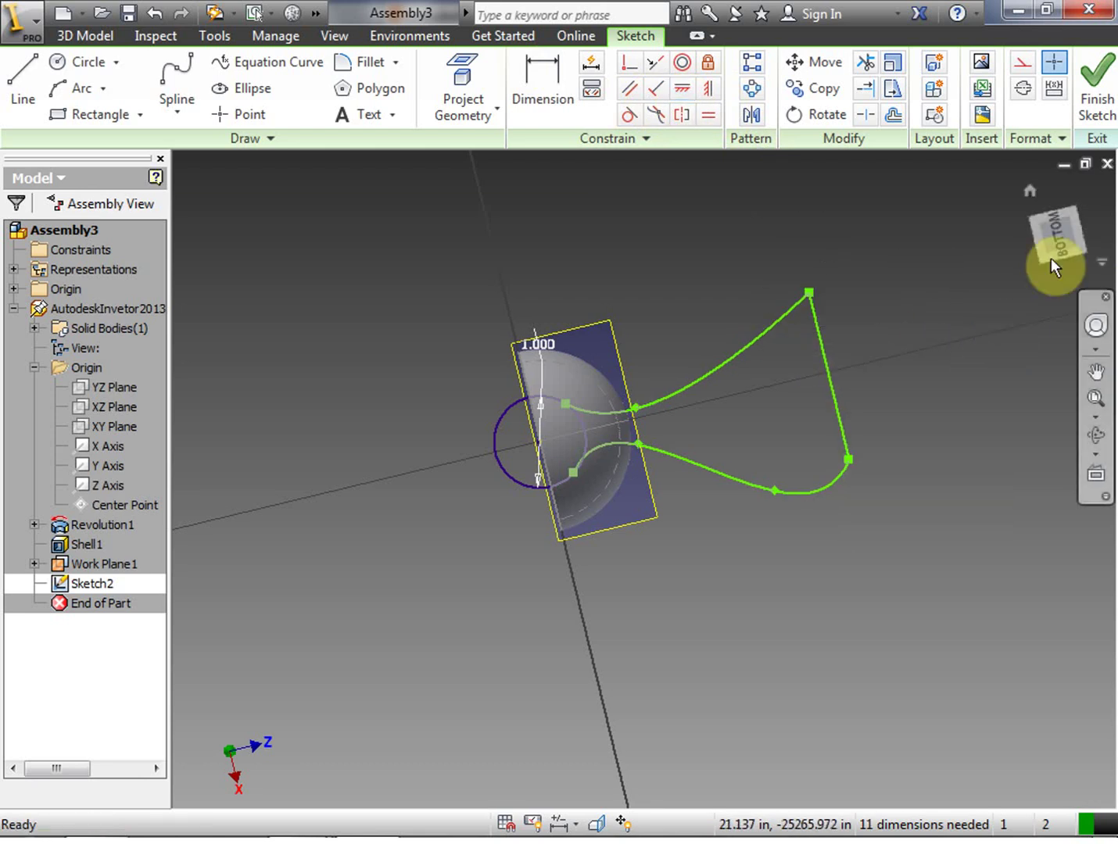
Trim the circle's arc between the two splines and finish the sketch
left_click(1065, 232)
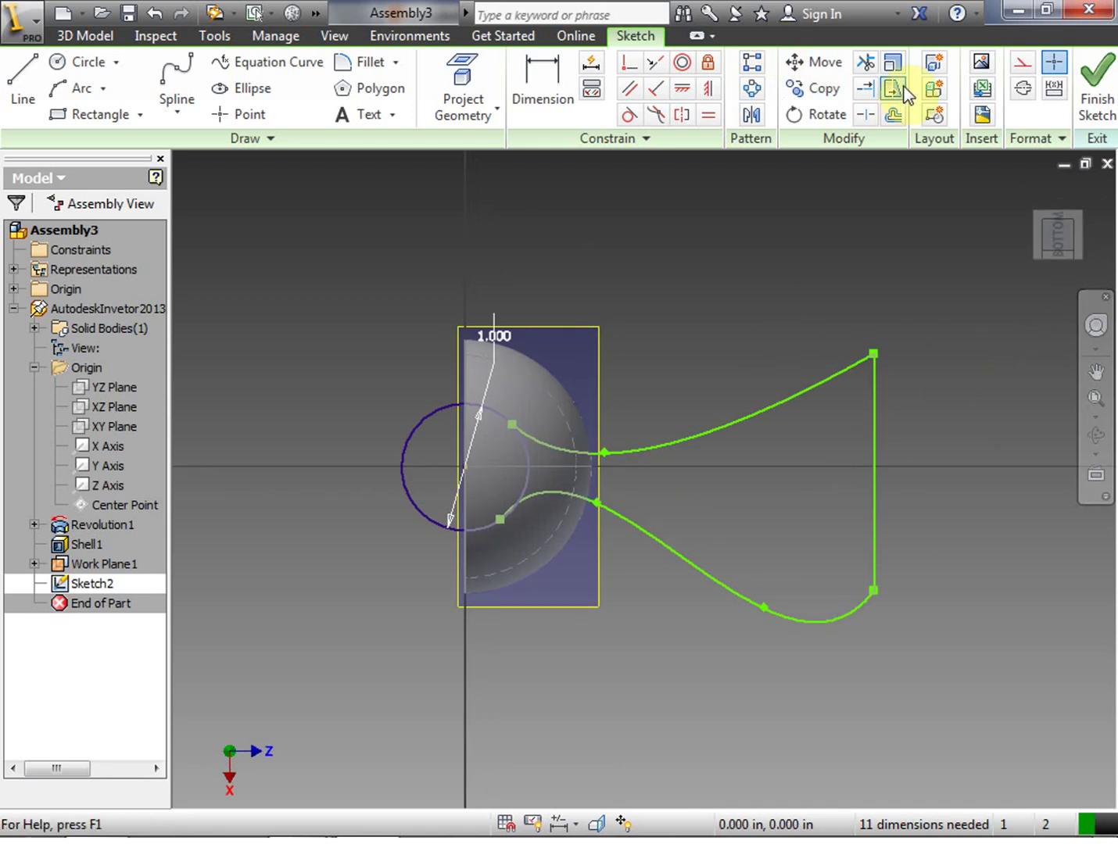
left_click(864, 64)
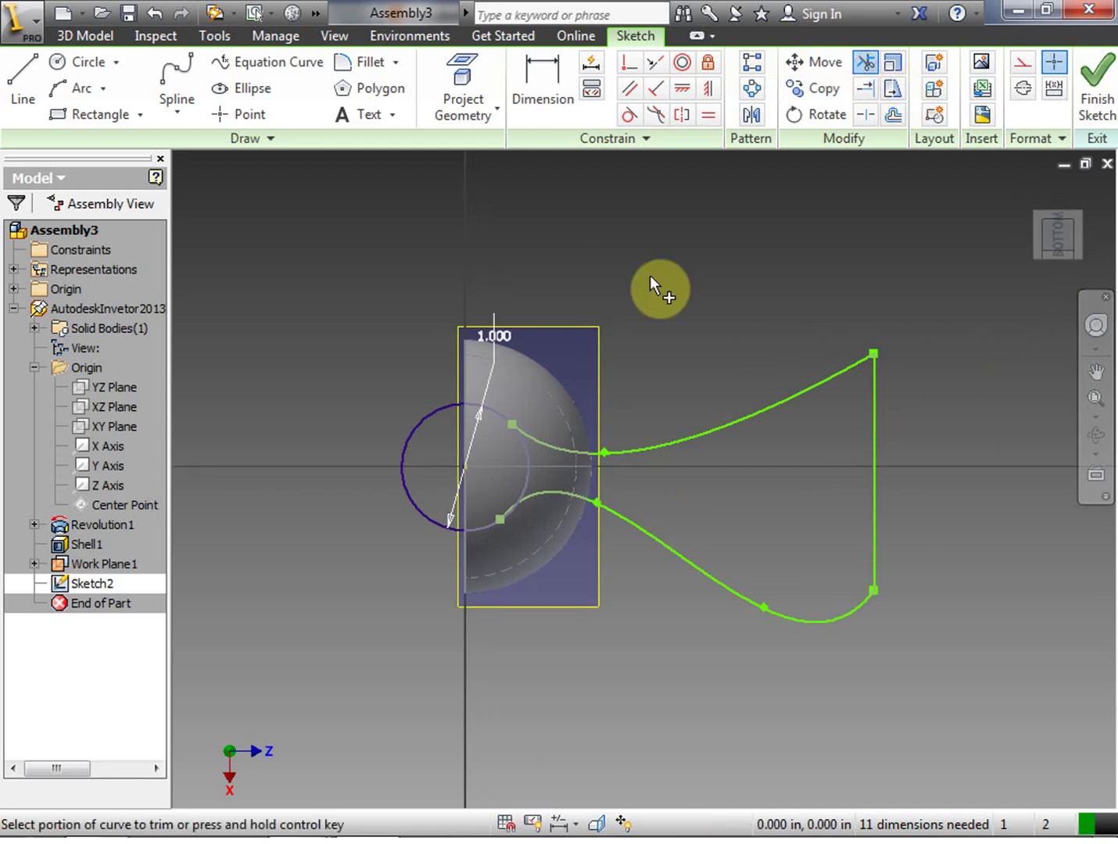
left_click(528, 463)
right_click(778, 363)
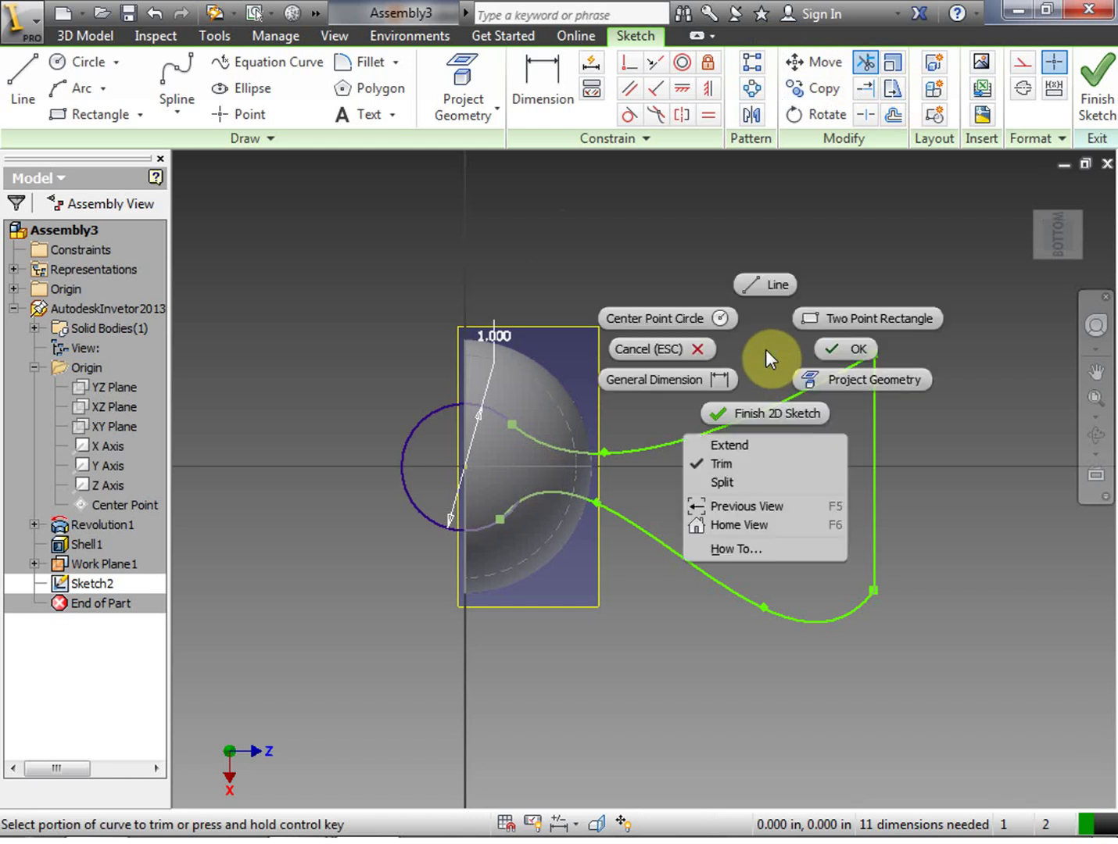
left_click(770, 408)
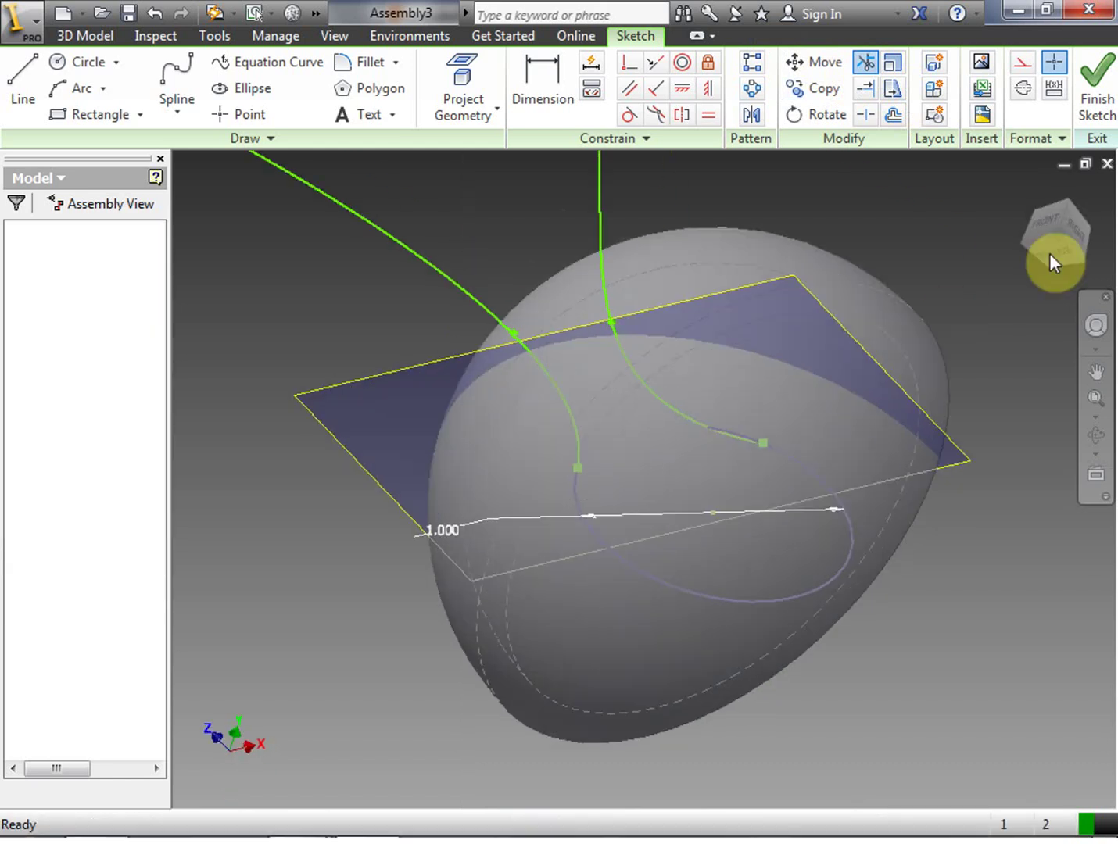
Extrude the closed spline-and-circle profile 1/4 in symmetrically about the work plane
left_click_drag(1054, 191, 1012, 188)
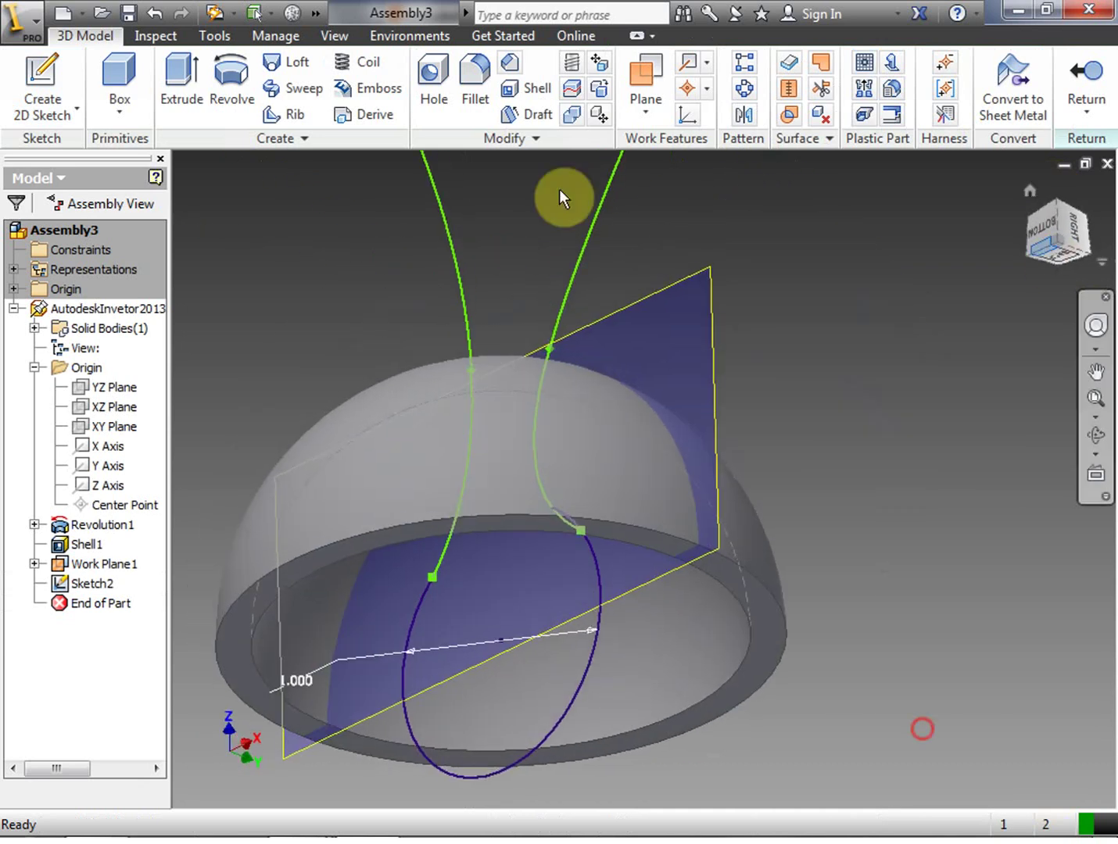
left_click(188, 93)
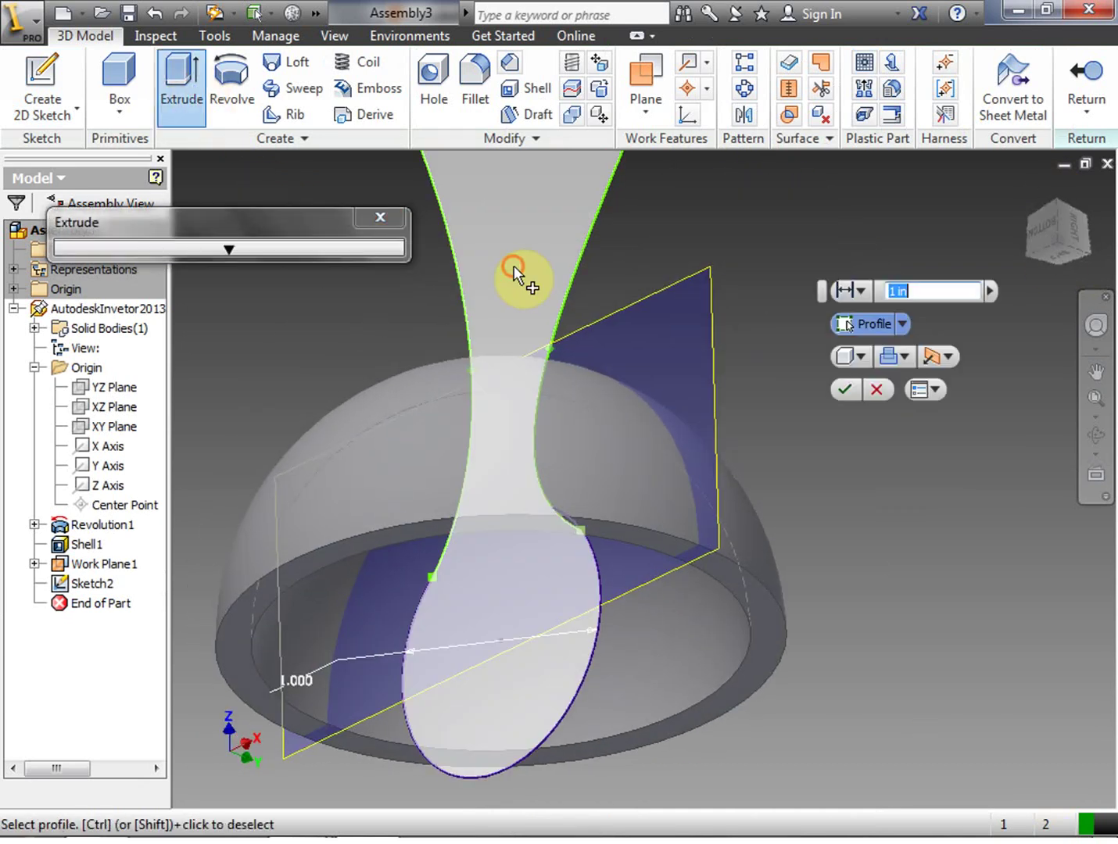
left_click(512, 265)
left_click(896, 291)
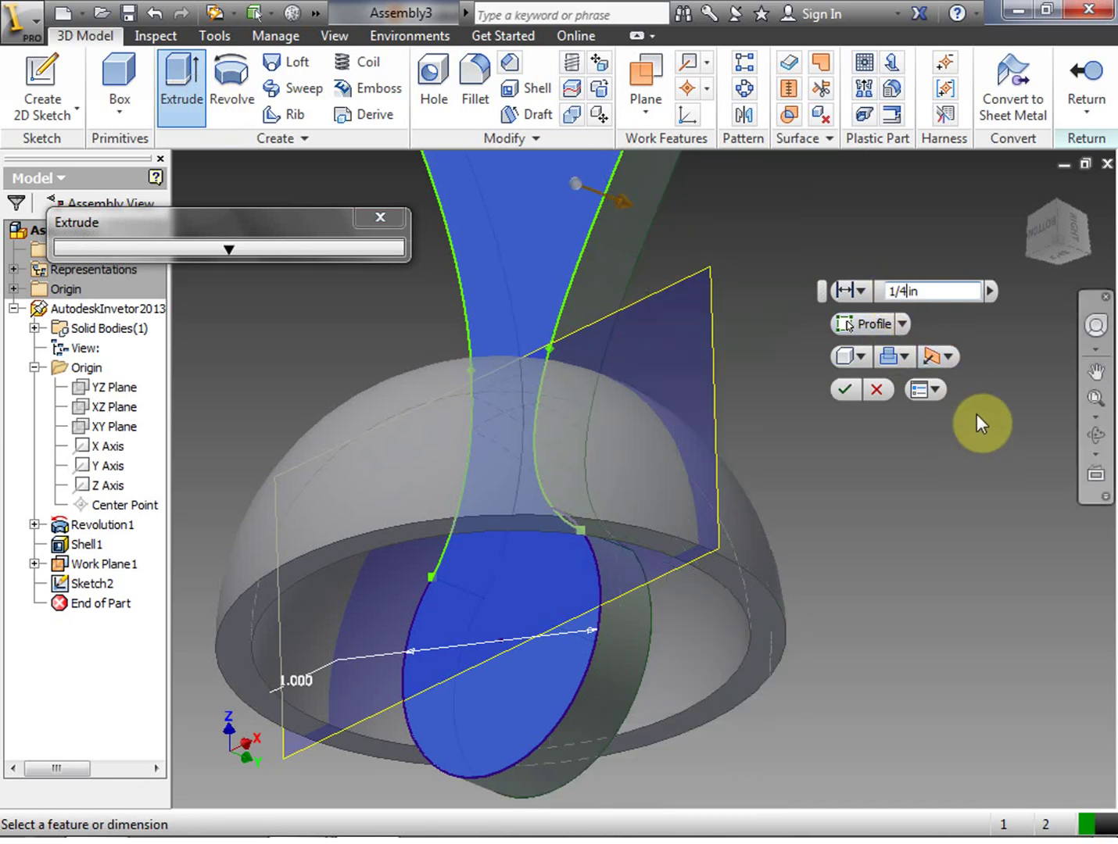
left_click(948, 362)
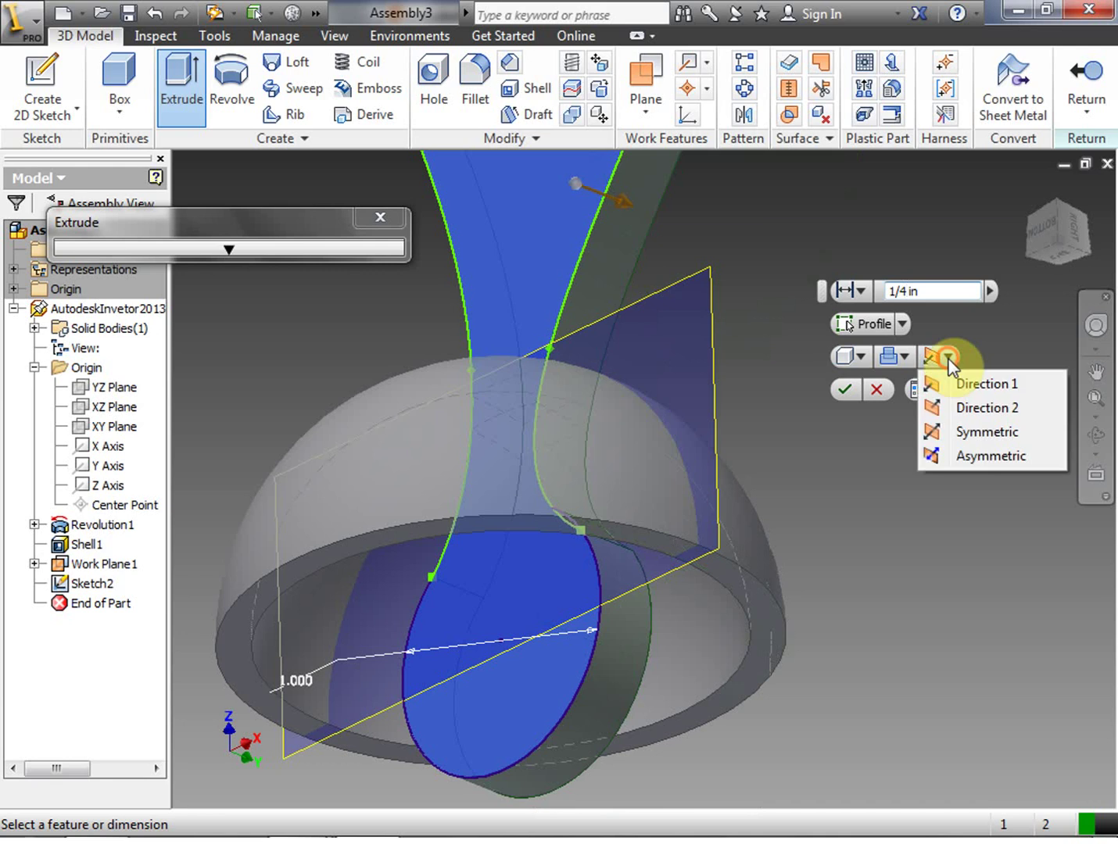
left_click(975, 430)
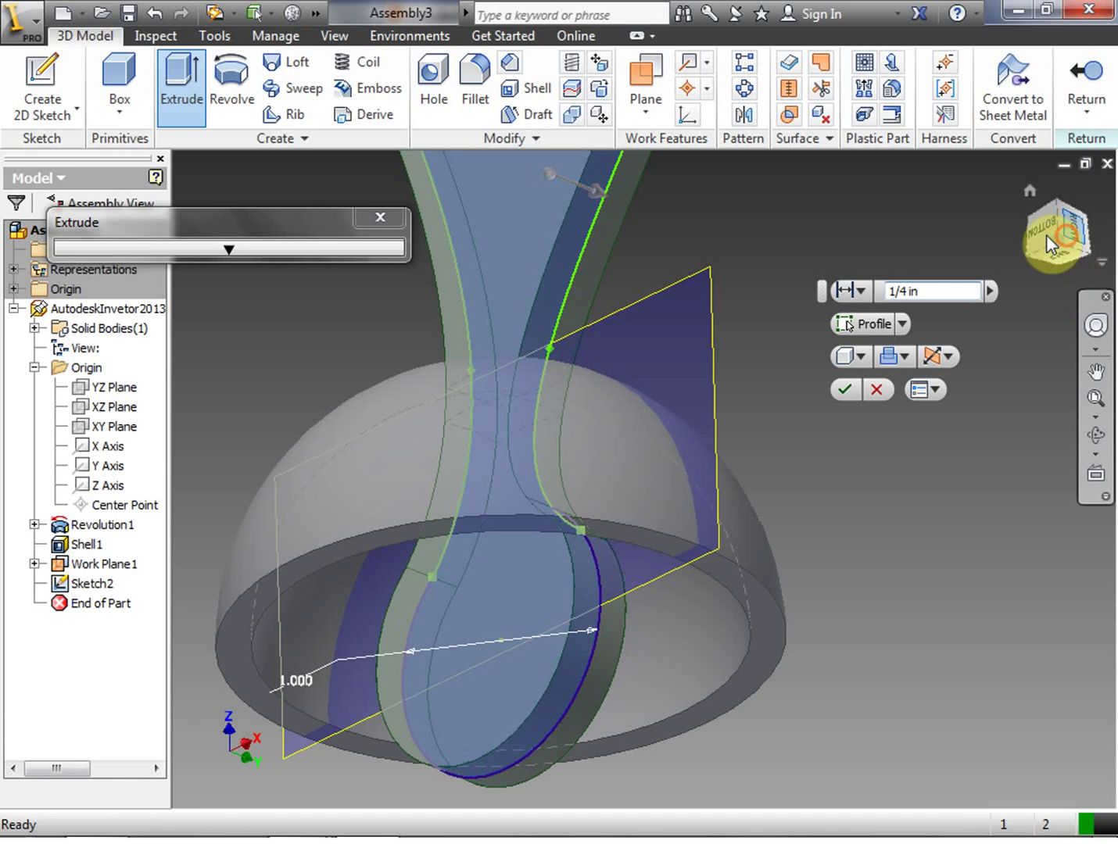
mouse_move(1047, 235)
left_mouse_down()
mouse_move(988, 239)
mouse_move(896, 802)
mouse_move(911, 726)
mouse_move(1036, 694)
mouse_move(1074, 718)
left_mouse_up()
left_click_drag(187, 736, 199, 738)
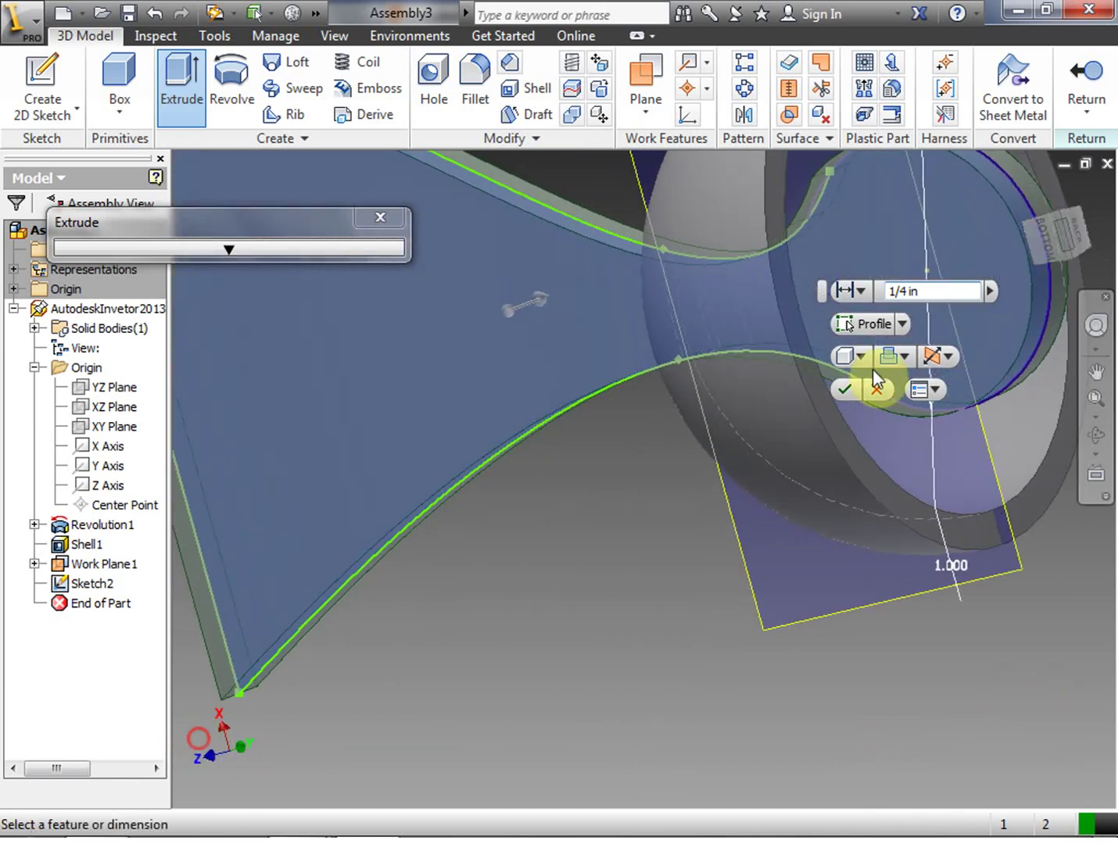
left_click(847, 389)
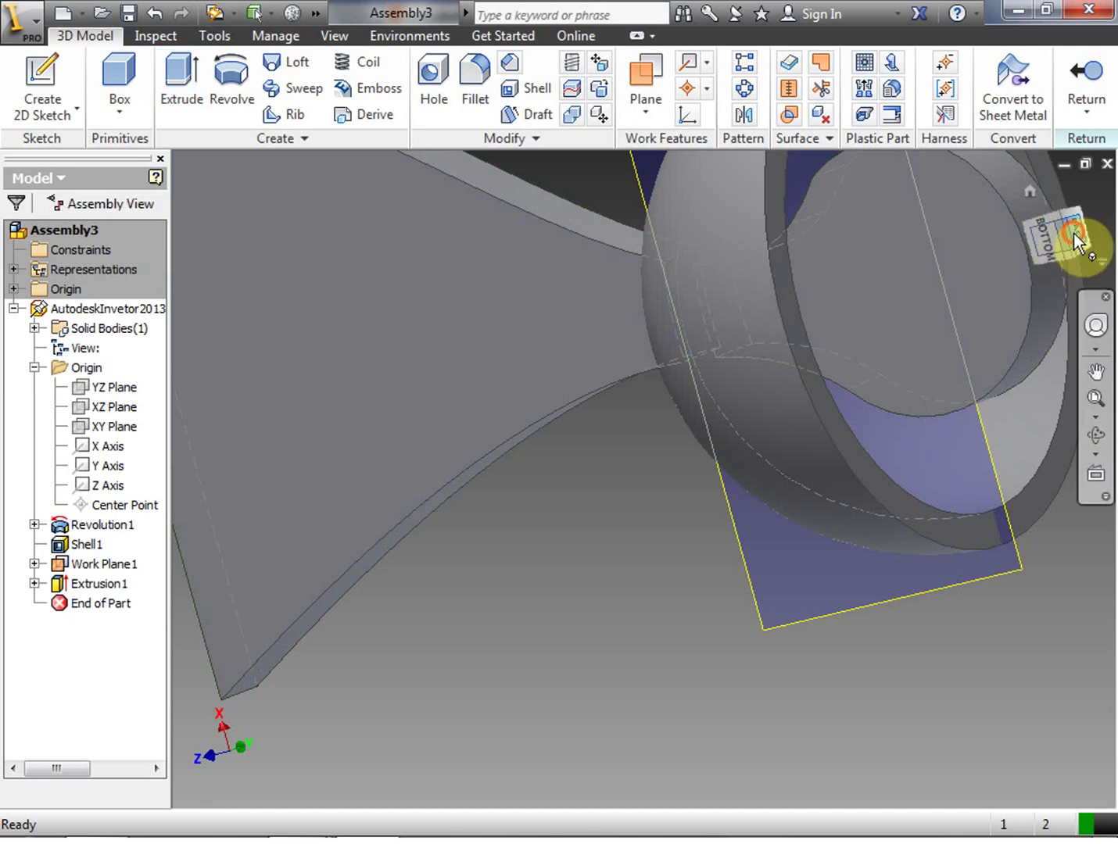
Start a new 2D sketch on the work plane that cuts through the middle of the half-sphere
mouse_move(1073, 234)
left_mouse_down()
mouse_move(1001, 273)
mouse_move(782, 500)
mouse_move(813, 305)
mouse_move(813, 421)
left_mouse_up()
left_click_drag(1027, 275, 1015, 287)
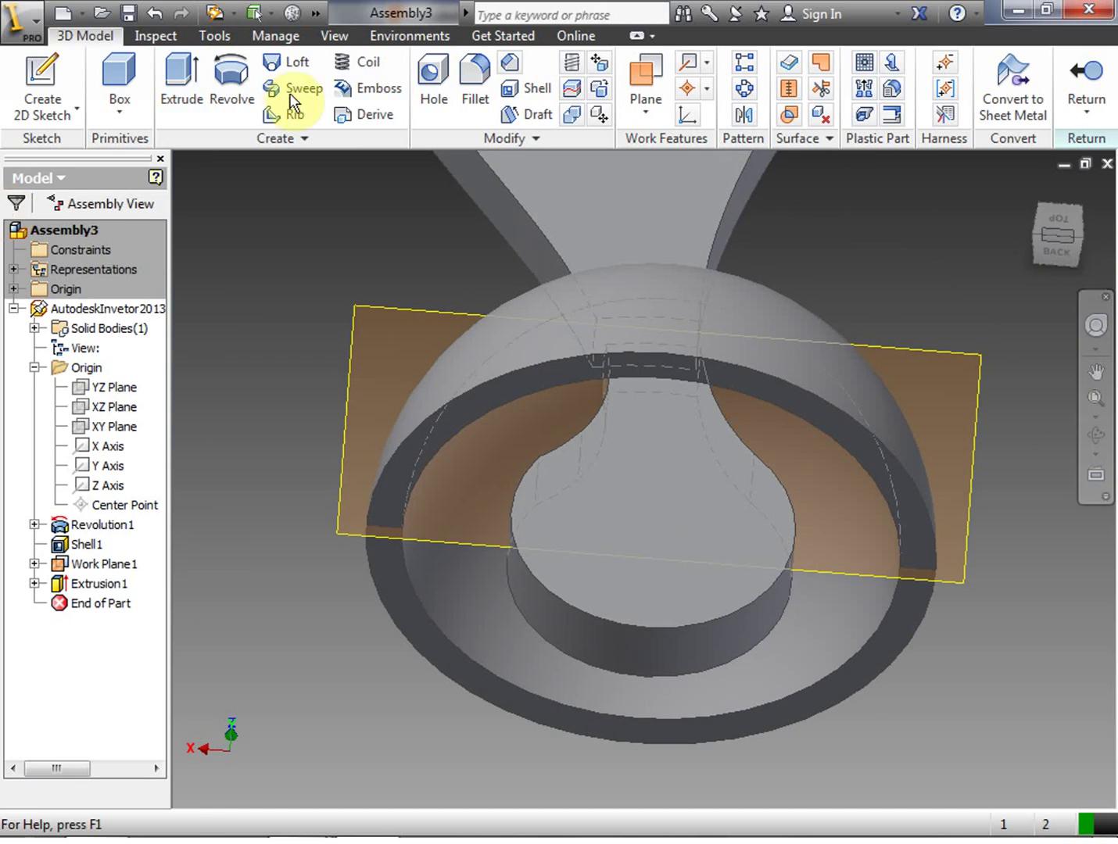
left_click(43, 82)
left_click(350, 307)
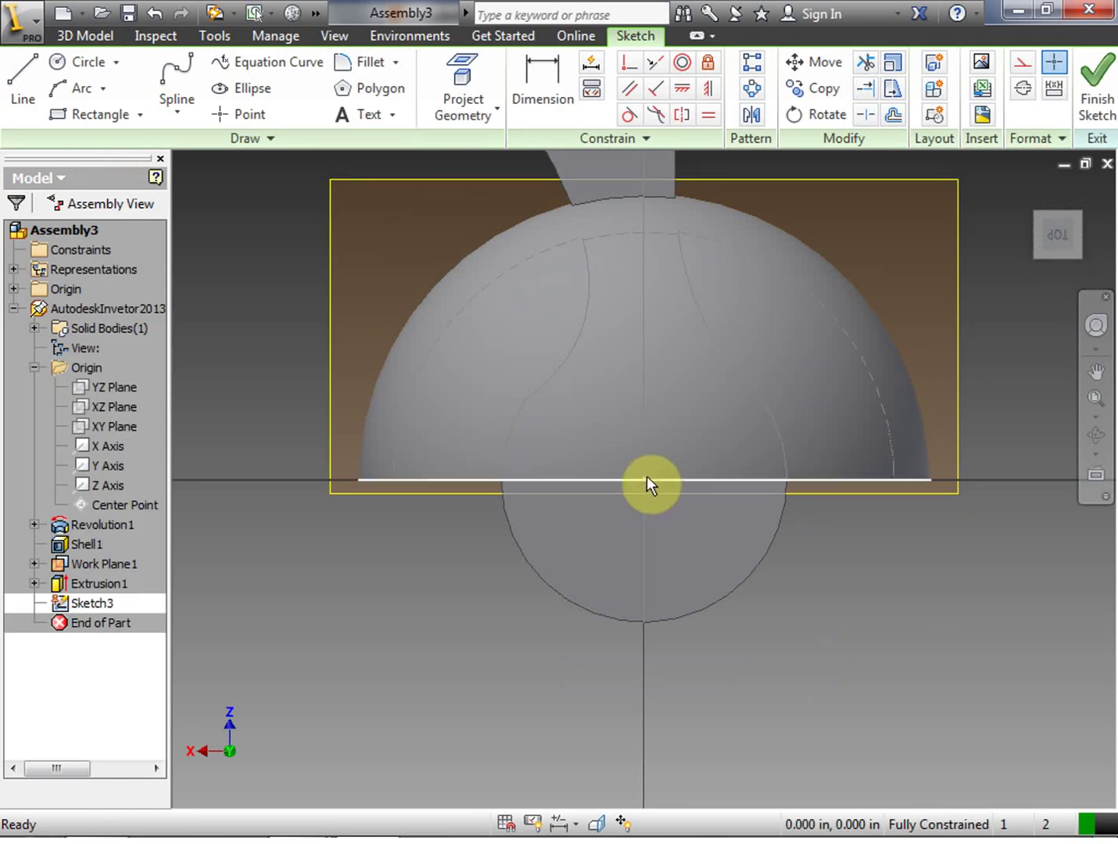
Draw a circle about 0.2 in in diameter centred on the sketch origin, inside the rounded end of the extruded arm
left_click(644, 478)
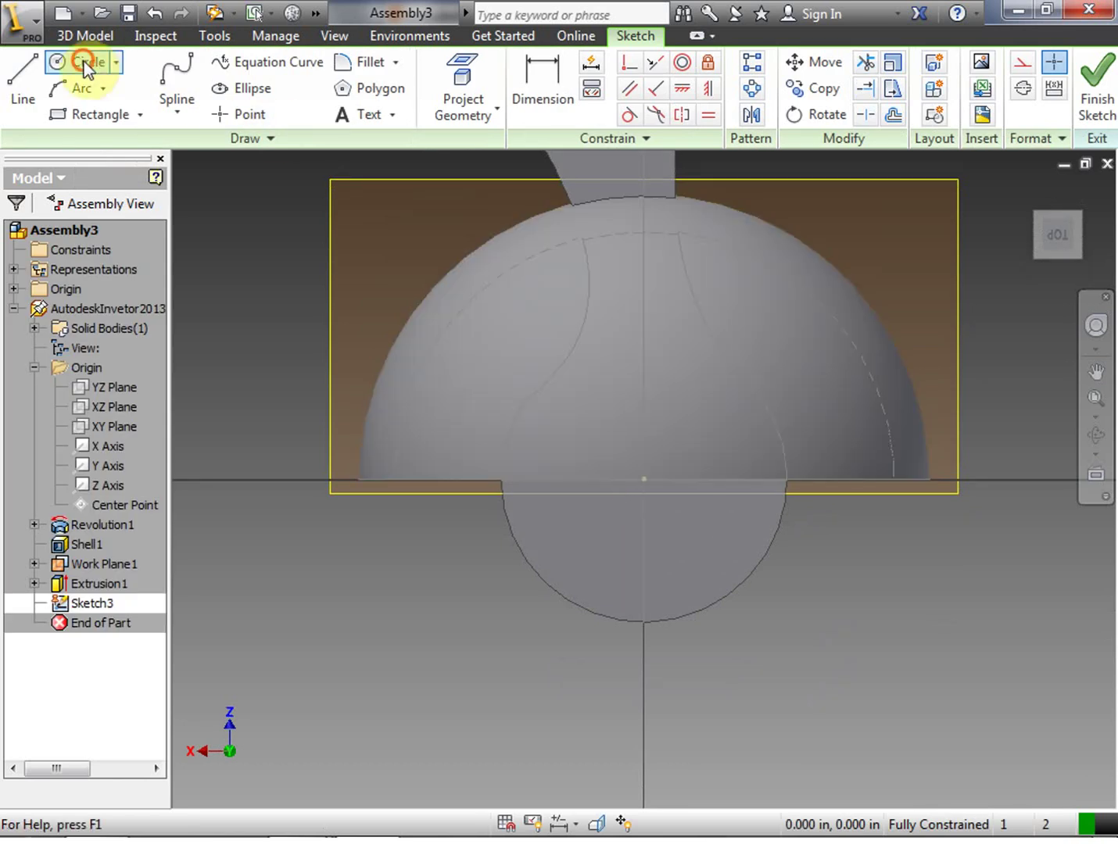
left_click(83, 60)
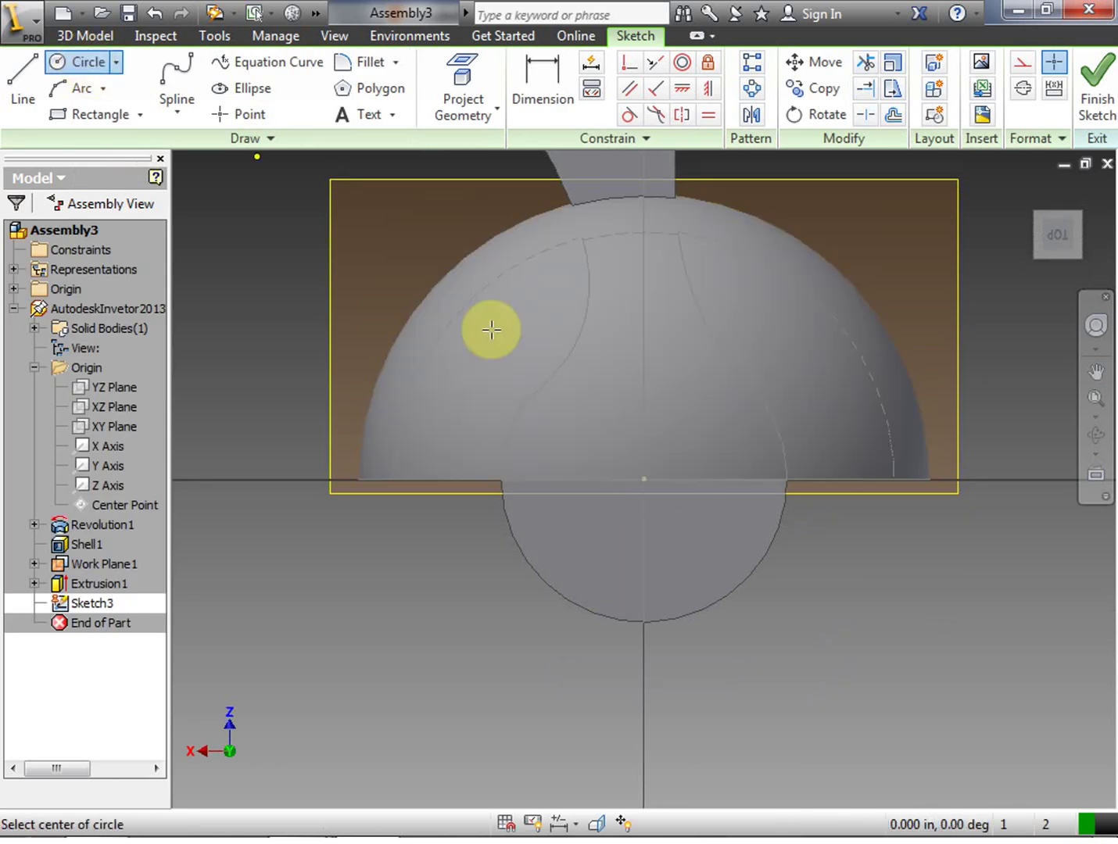
left_click(643, 481)
left_click(668, 466)
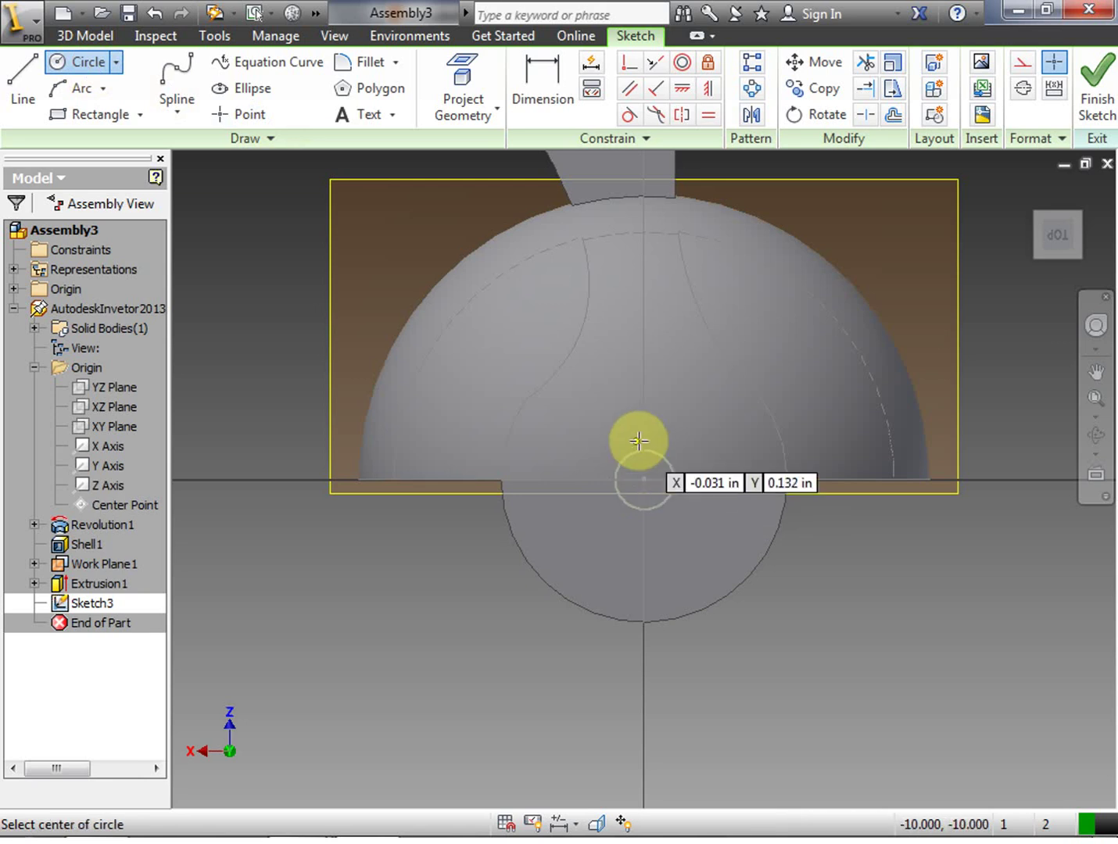
Dimension the circle at the sketch origin and set its diameter to 1/4 in
left_click(559, 87)
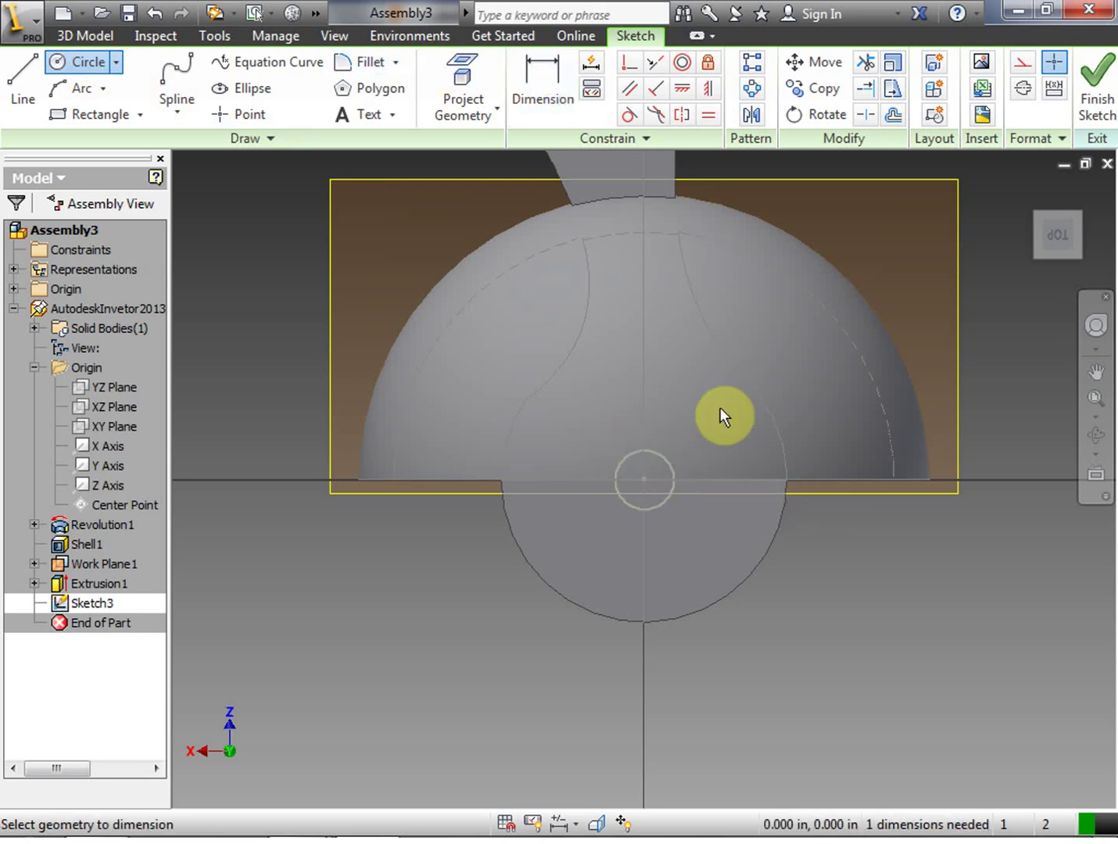
left_click(658, 458)
left_click(715, 434)
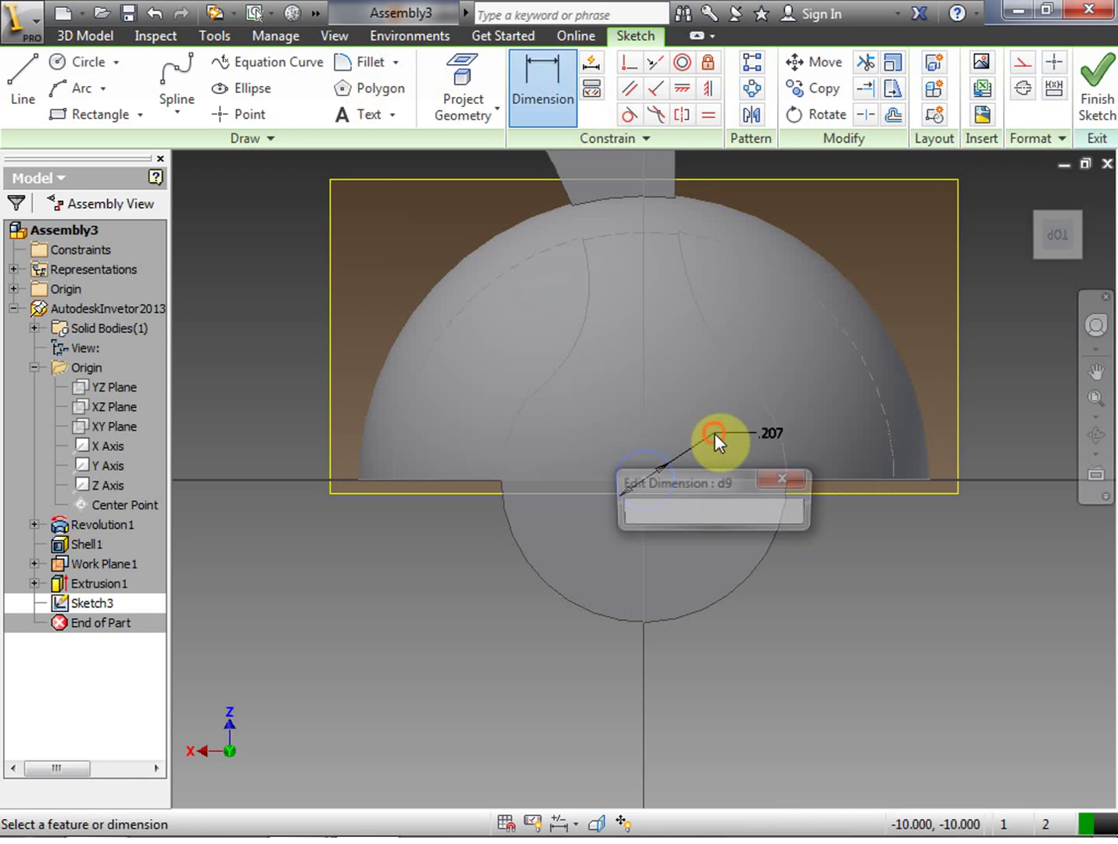
left_click_drag(683, 514, 530, 512)
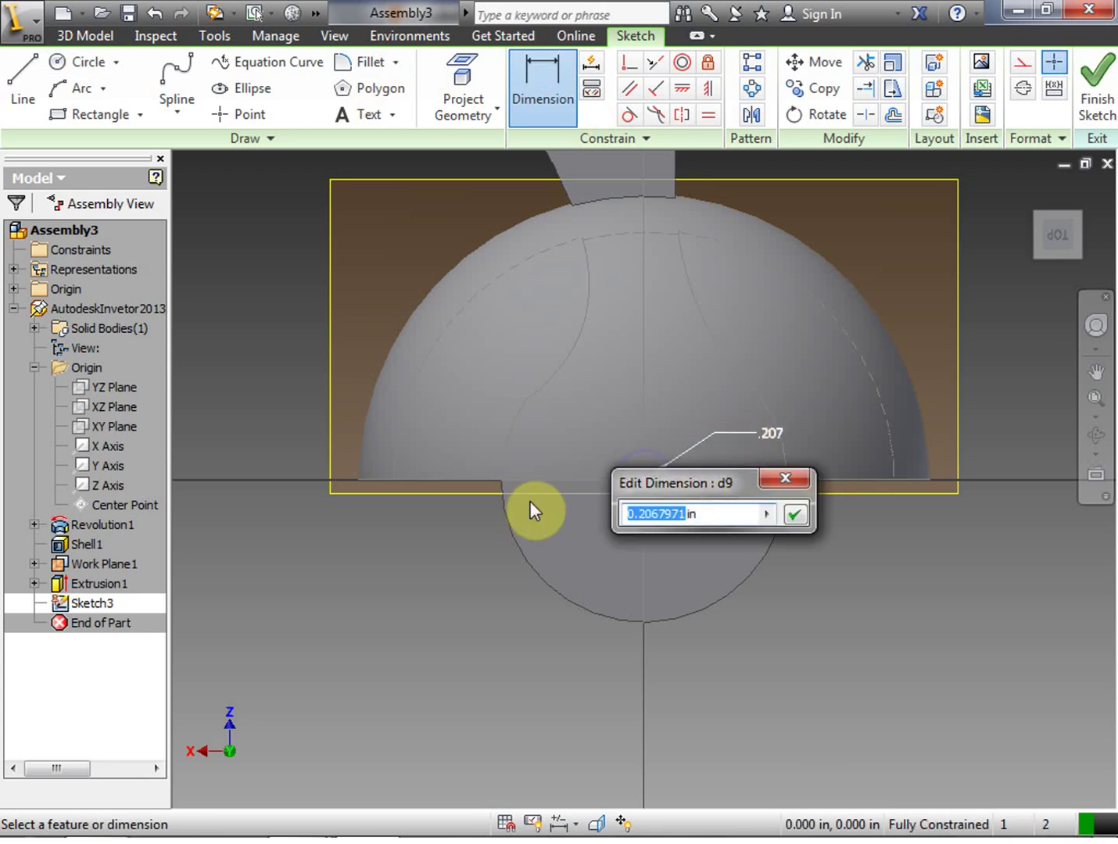
key("Delete")
type("/14")
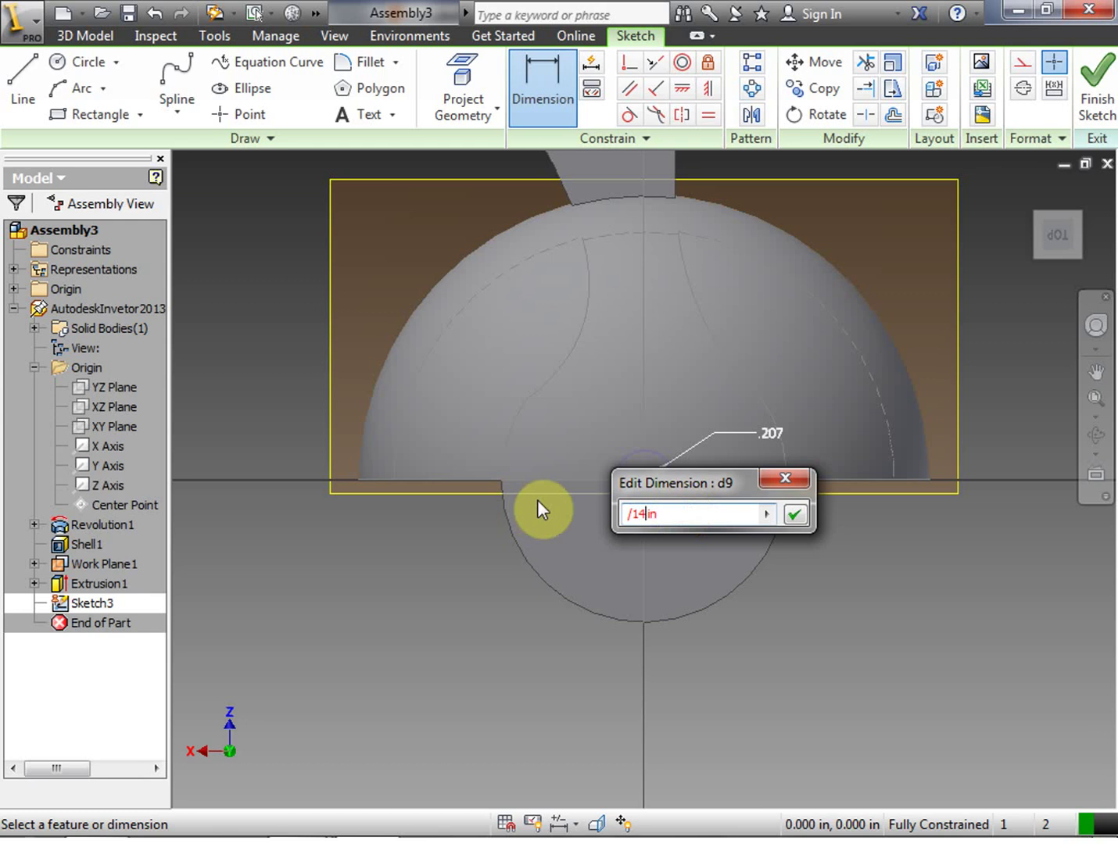
key("BackSpace")
key("BackSpace")
key("BackSpace")
type("1/4")
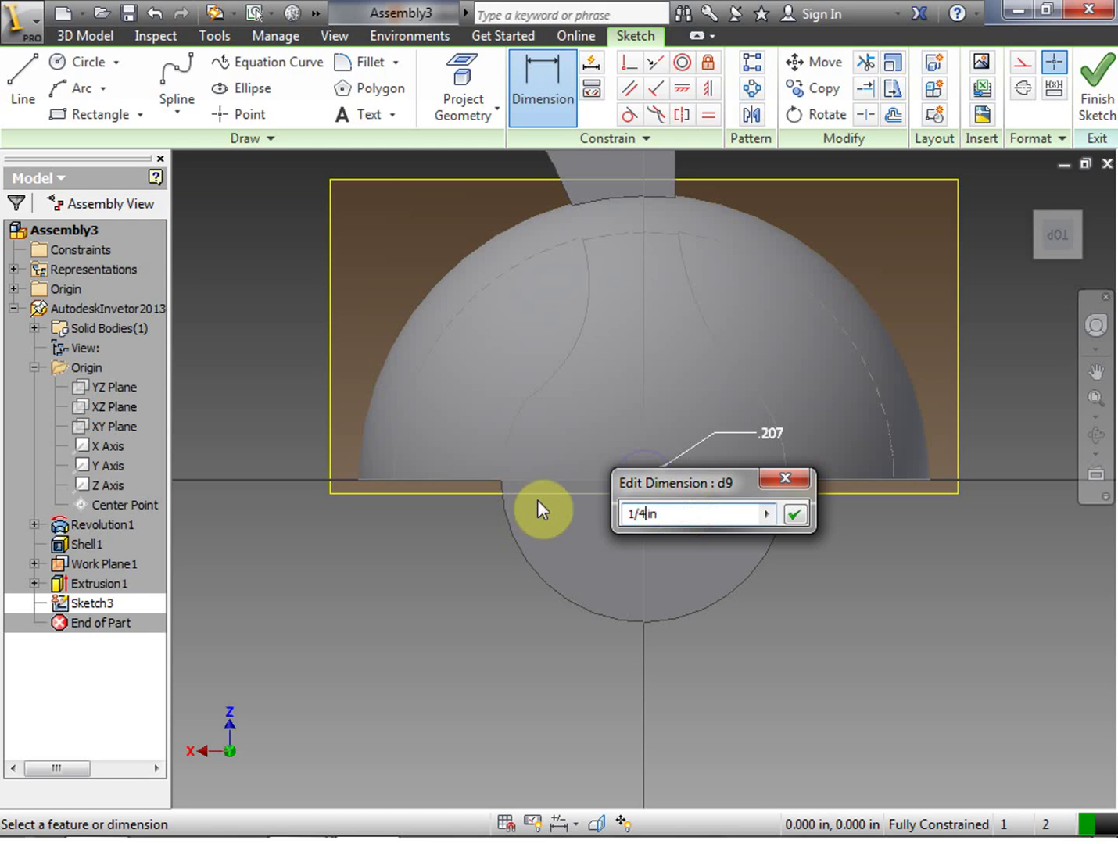
left_click(793, 515)
End dimensioning and finish the 2D sketch containing the 1/4 in circle
left_click(1061, 238)
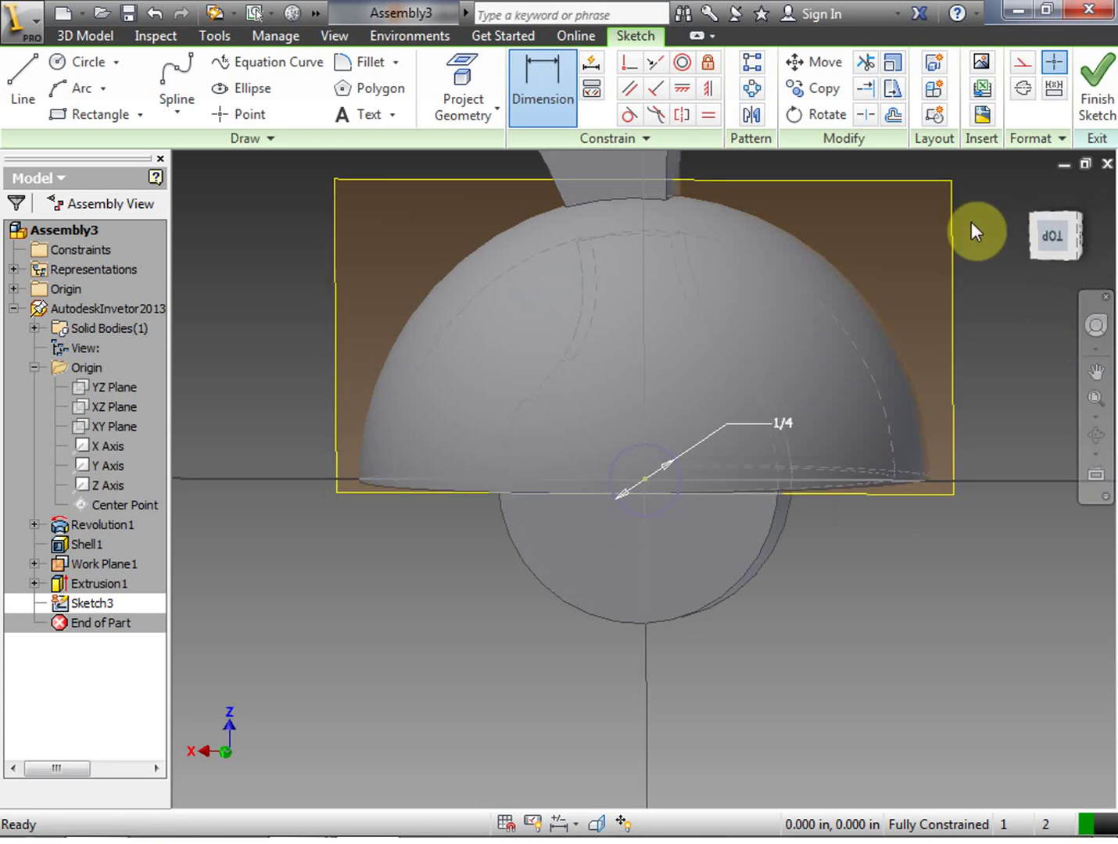
left_click_drag(924, 803, 914, 158)
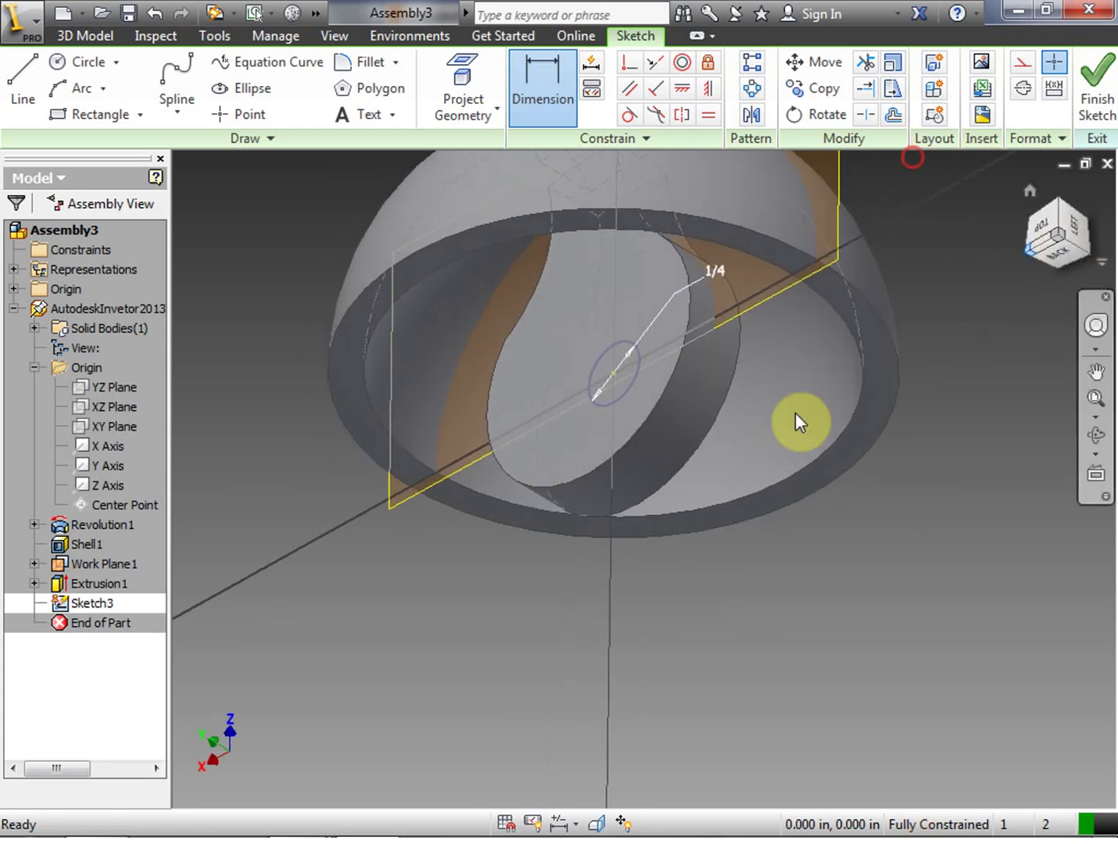
right_click(881, 527)
left_click(956, 528)
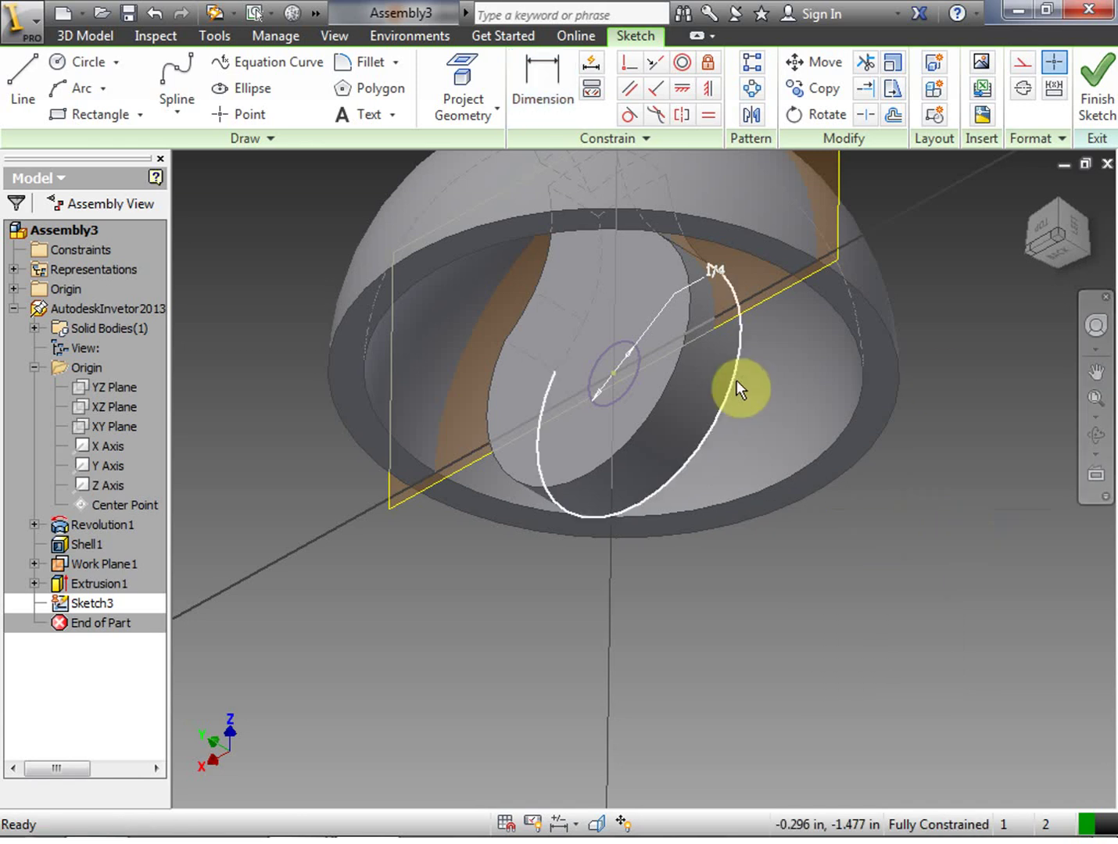
right_click(712, 646)
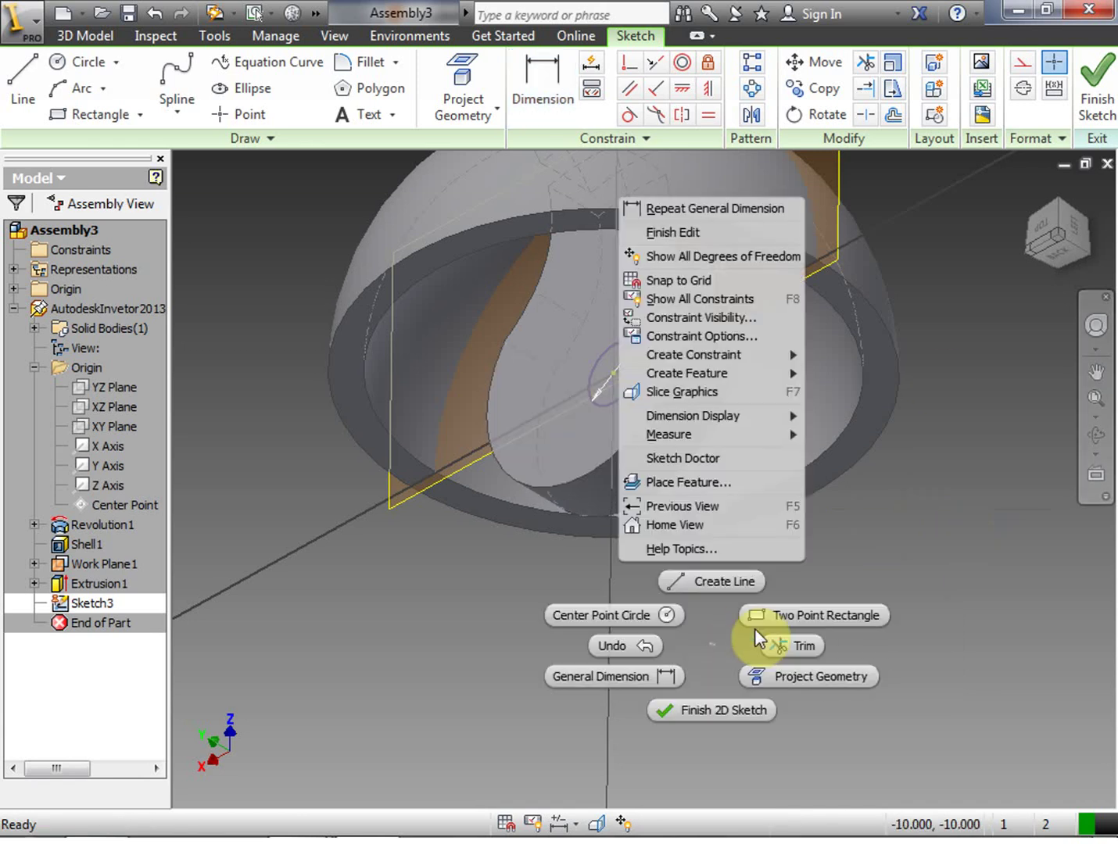
left_click(707, 712)
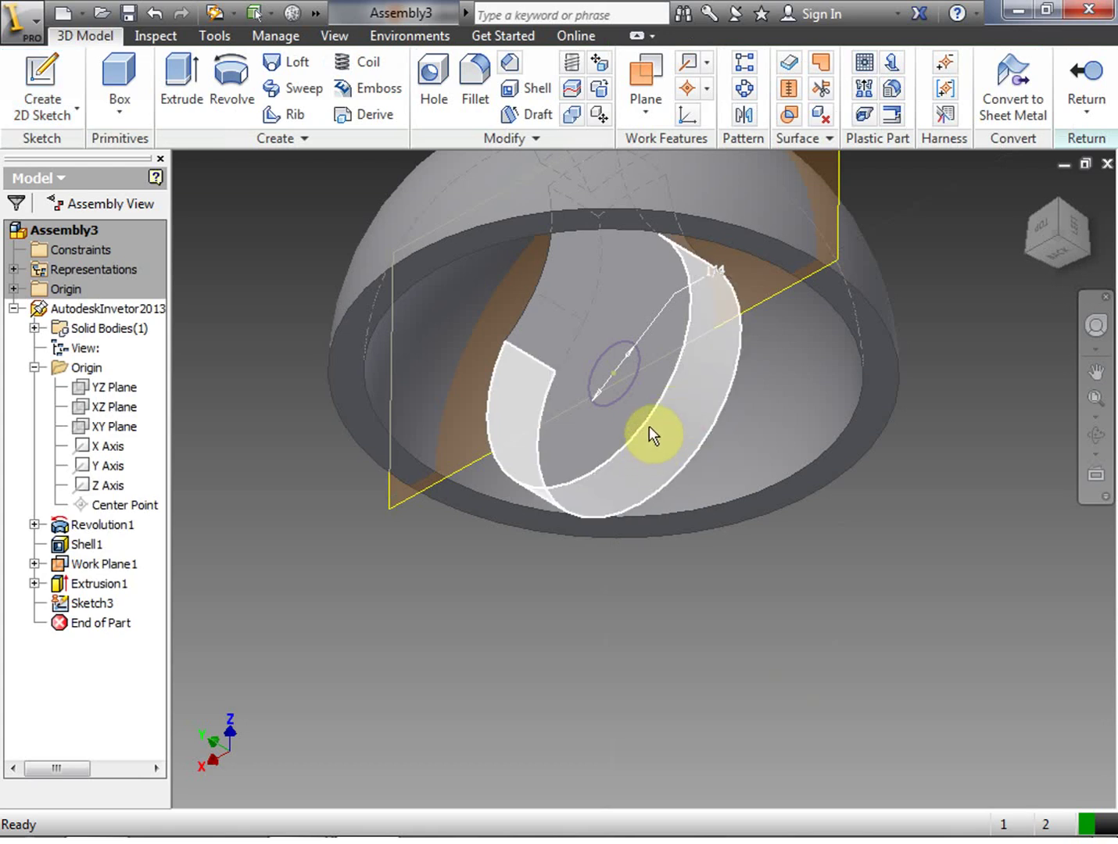
Edit the arm's existing extrusion and reduce its thickness
double_click(58, 588)
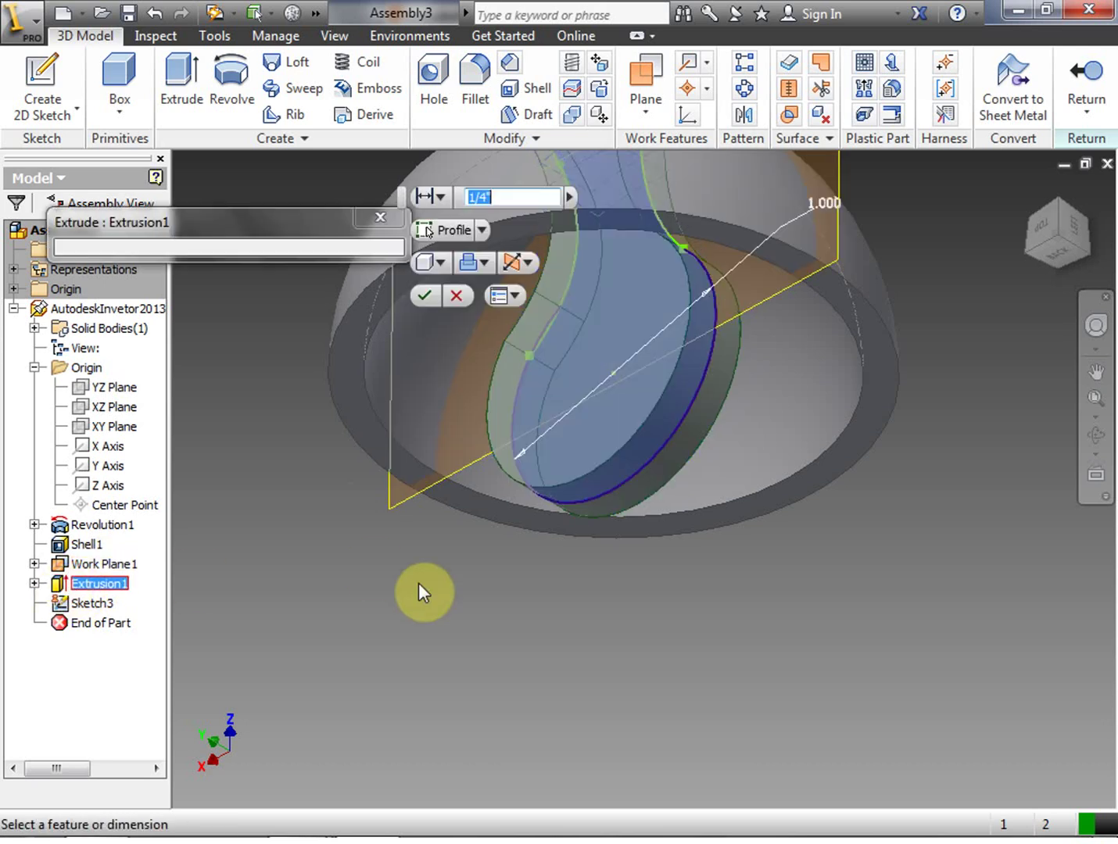
left_click(483, 196)
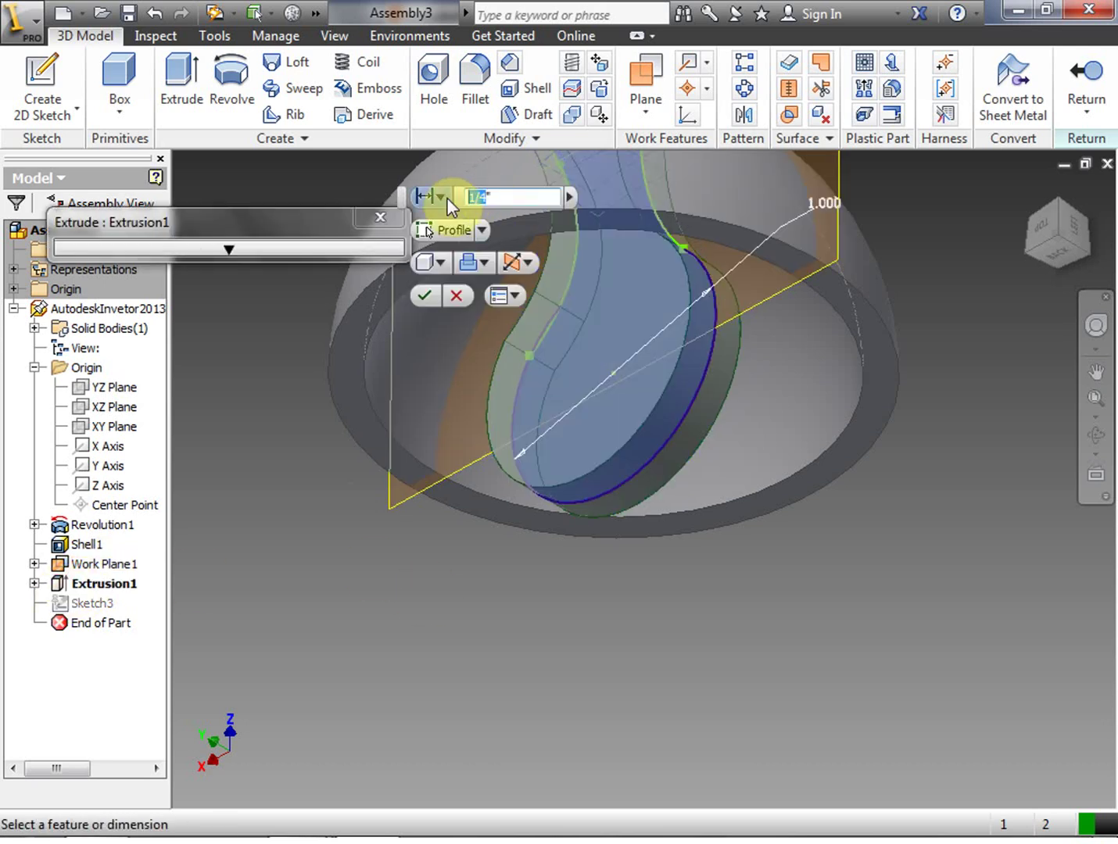
type("1/")
key("Return")
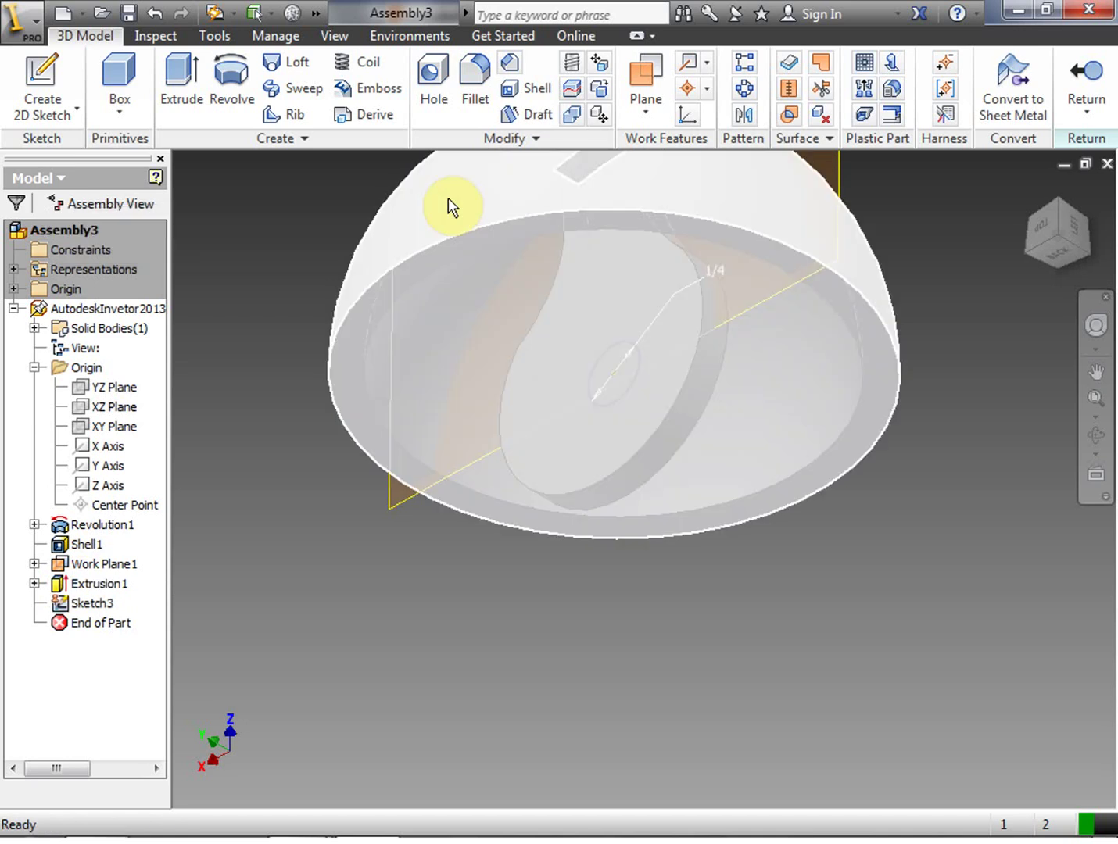
left_click(72, 602)
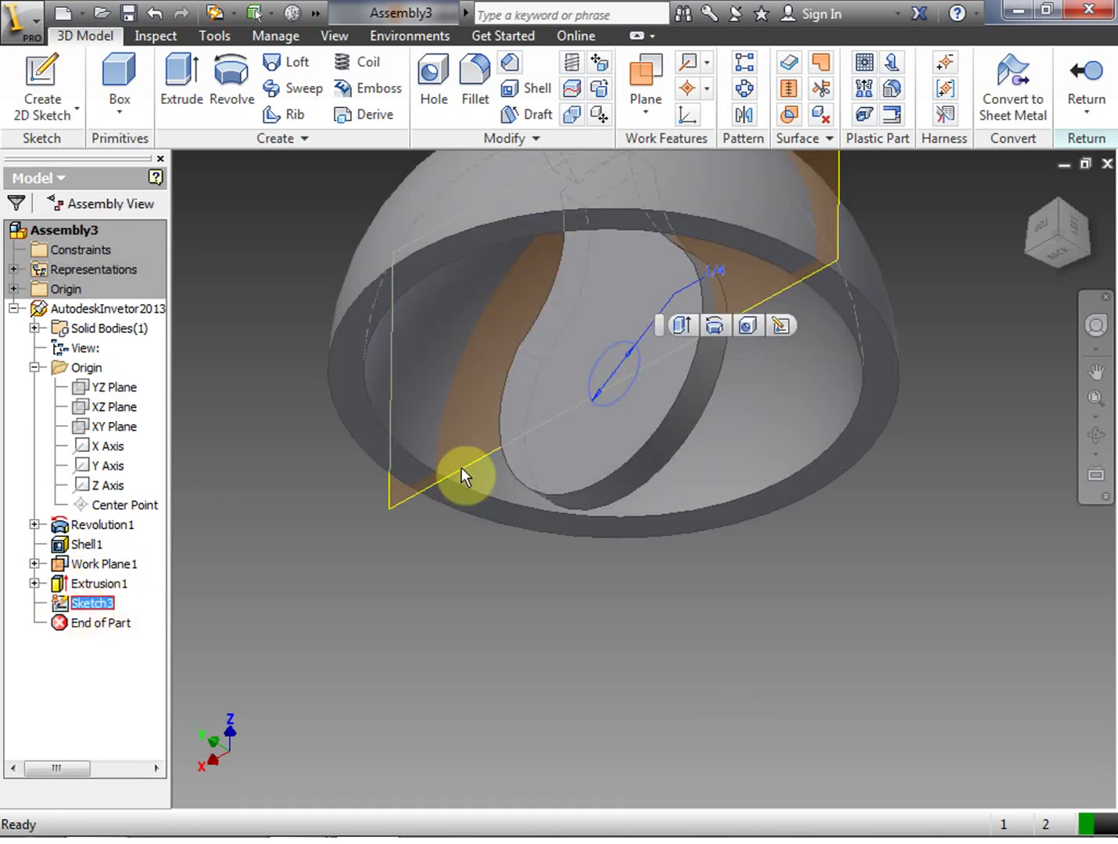
left_click(181, 74)
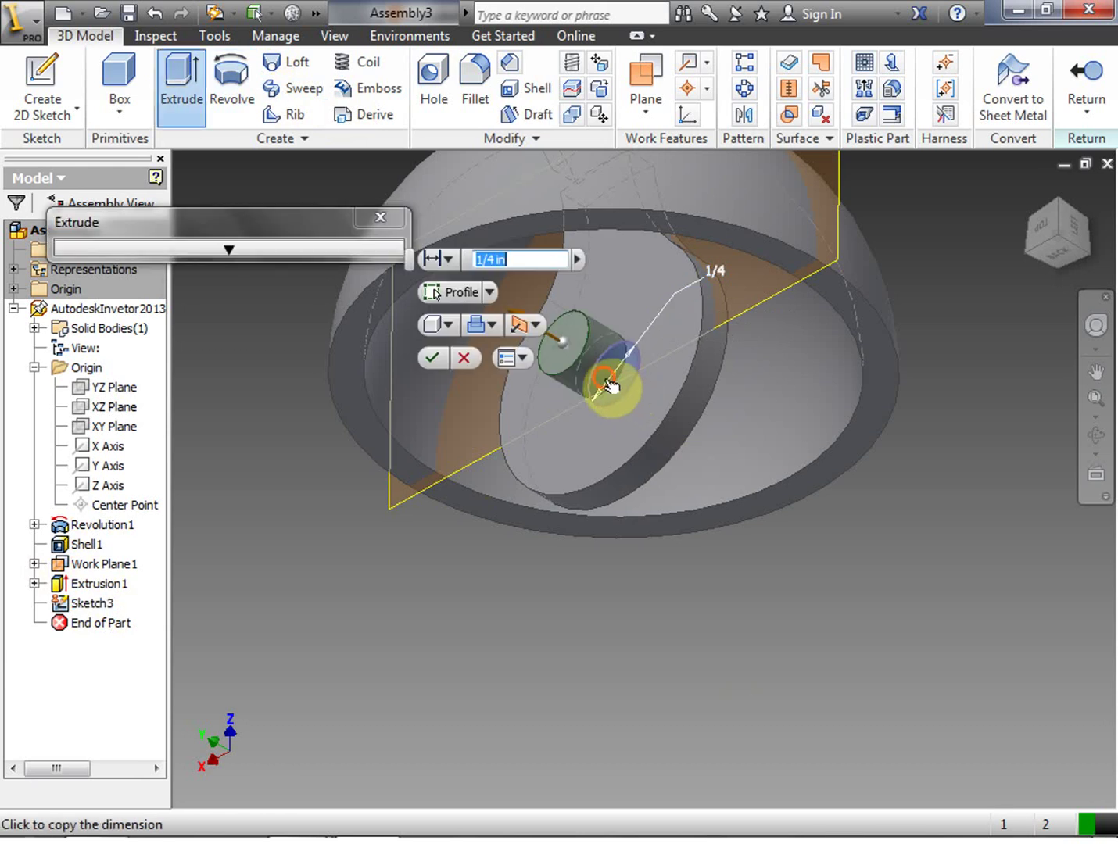
left_click(468, 357)
Extrude the 1/4 in circle 1/2 in symmetrically so it forms an axle stub on both faces of the arm
left_click(170, 78)
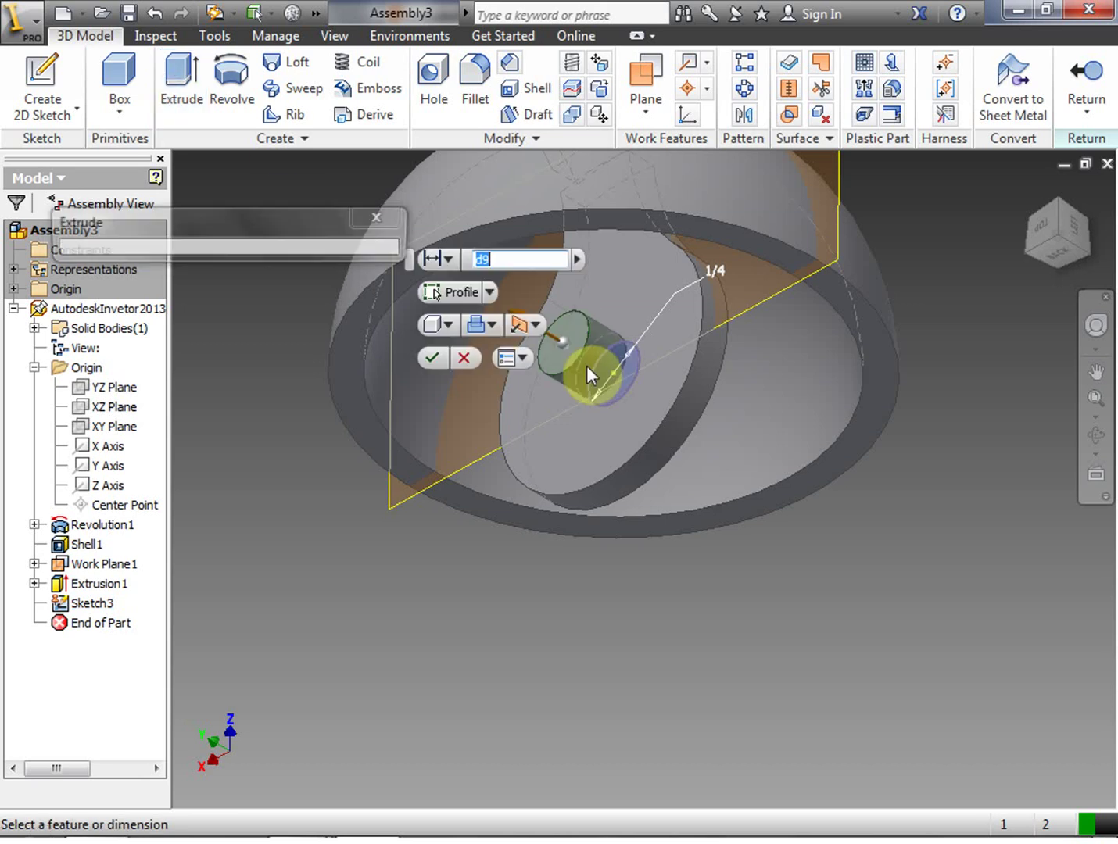
left_click(495, 258)
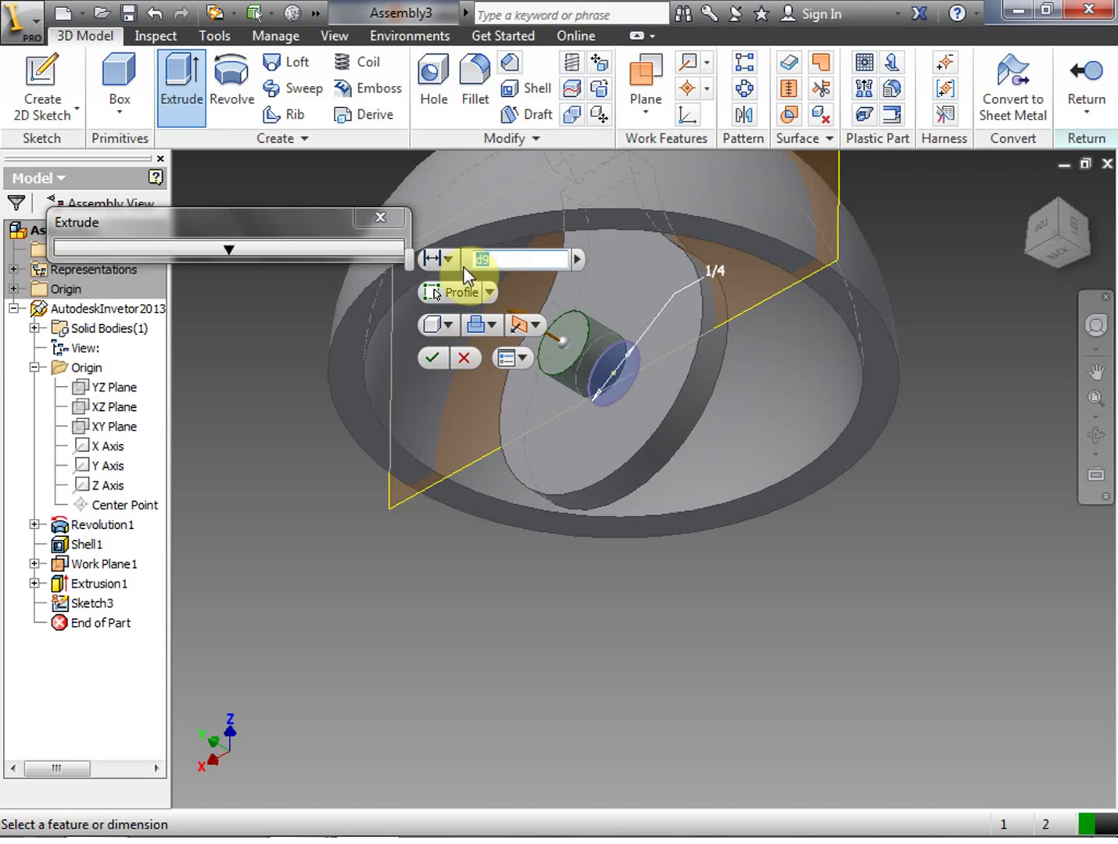
type("1/2")
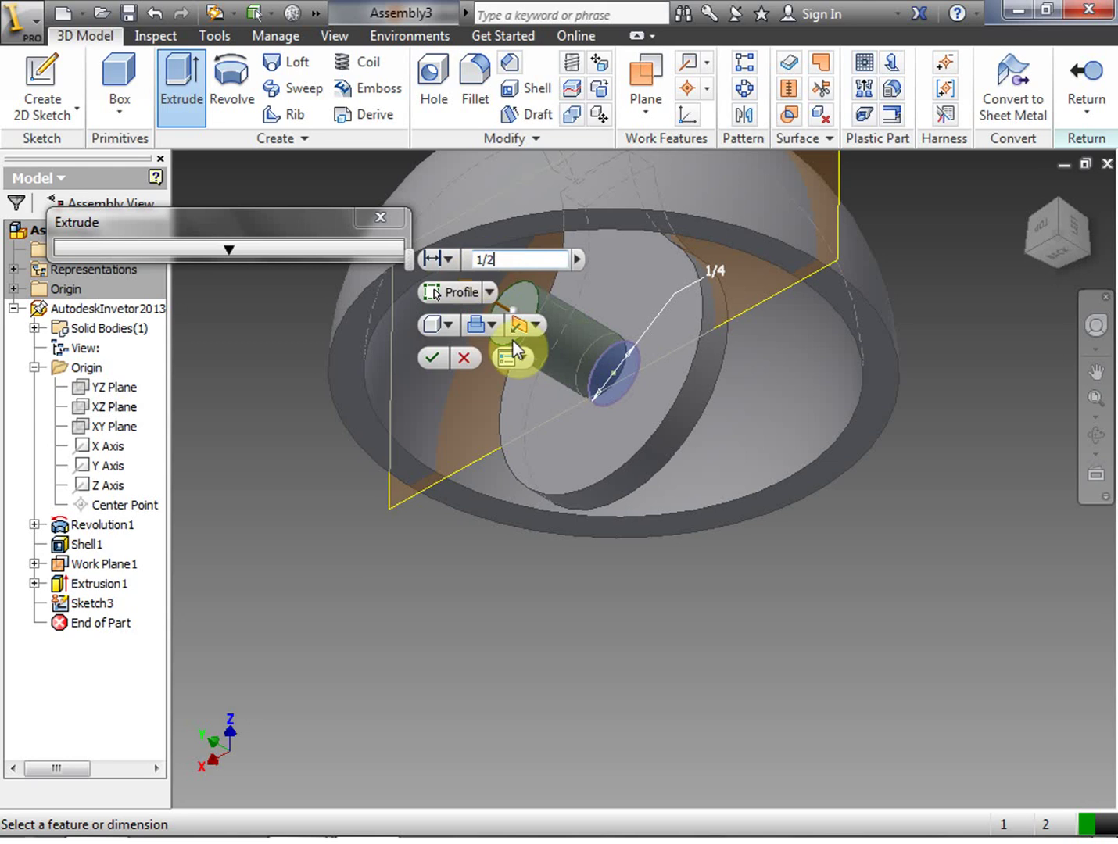
left_click(533, 326)
left_click(570, 400)
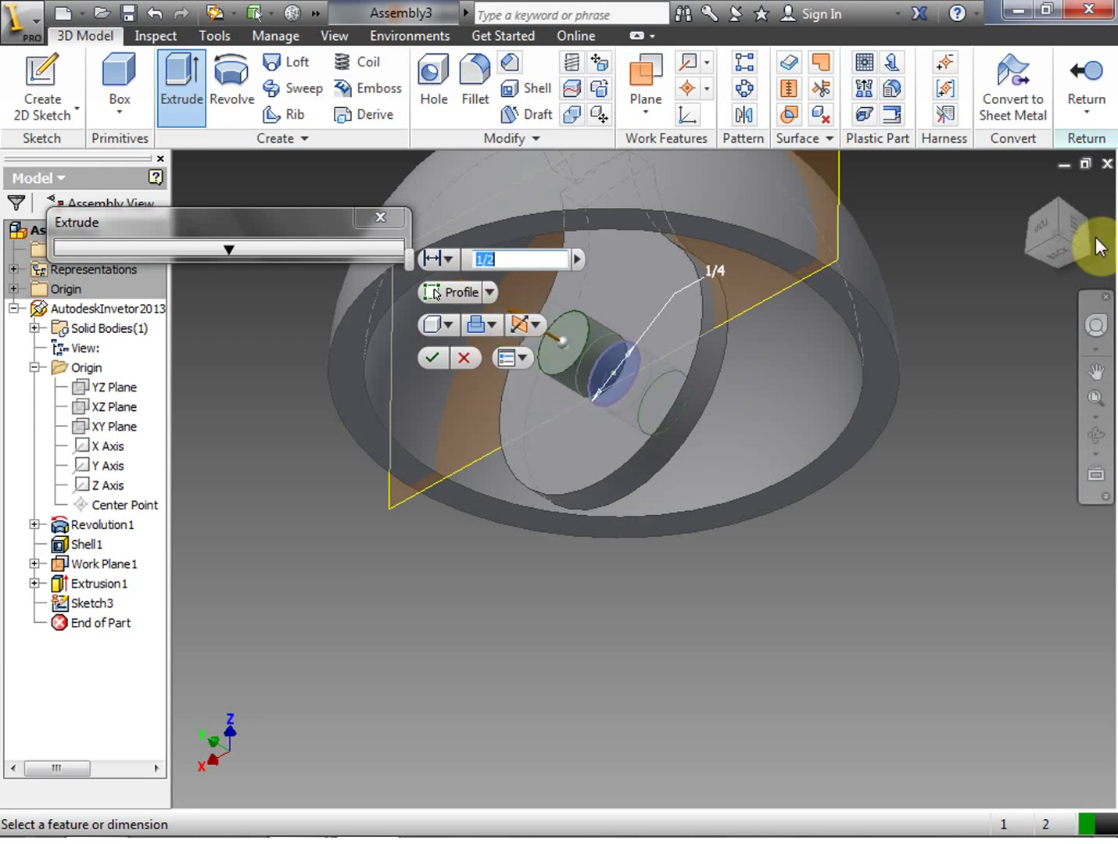
left_click_drag(1056, 251, 1025, 317)
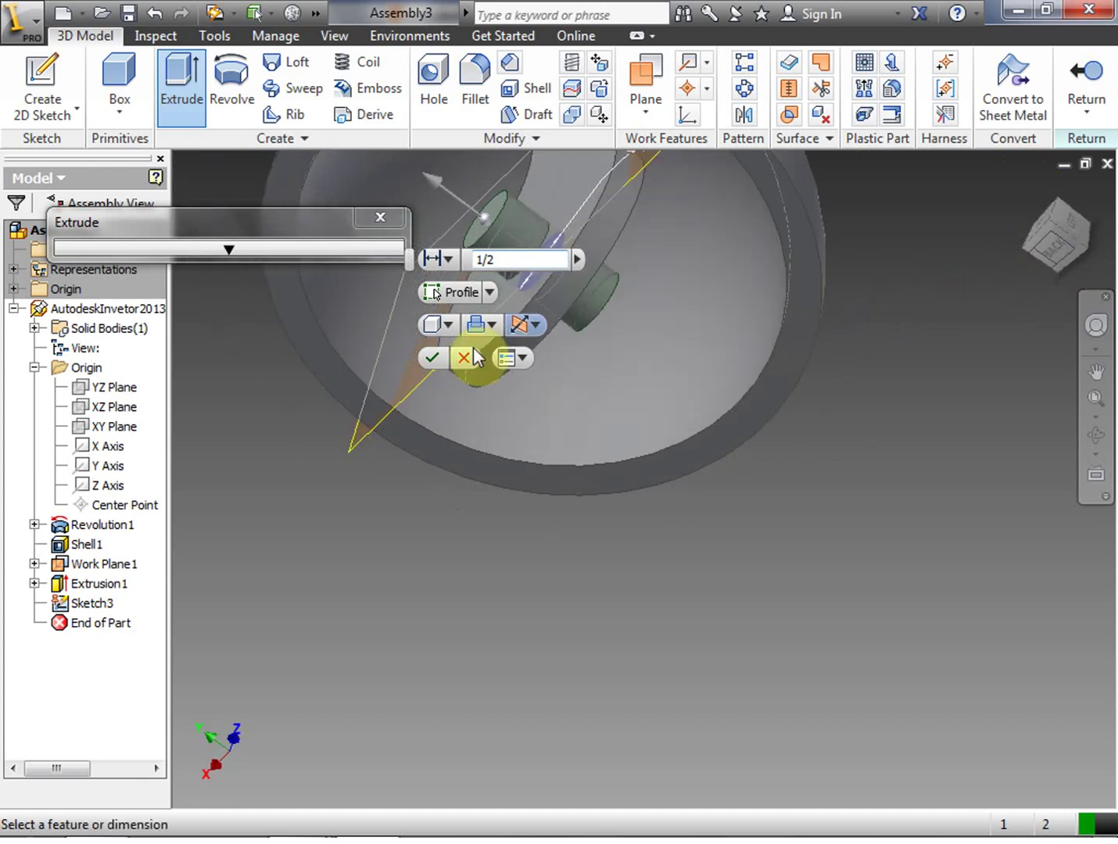
left_click(433, 358)
Finish editing the WheelRig part and return to the assembly
right_click(641, 576)
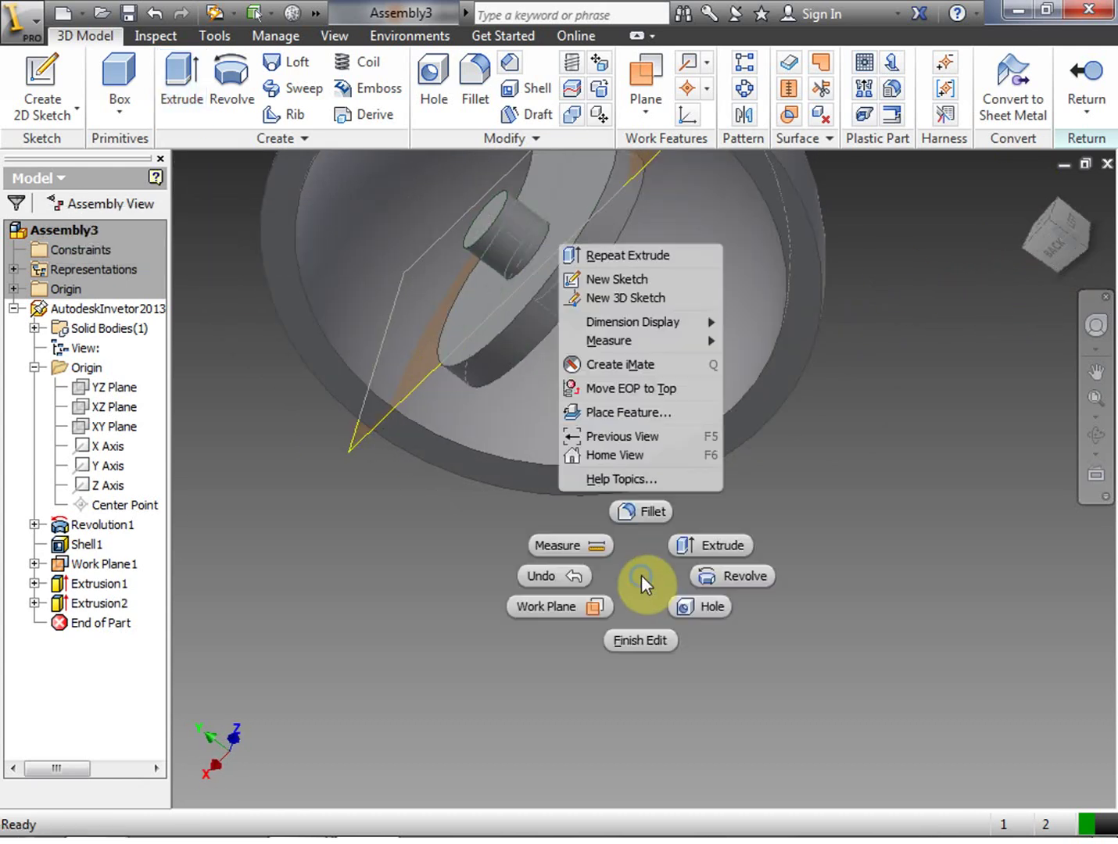
left_click(652, 644)
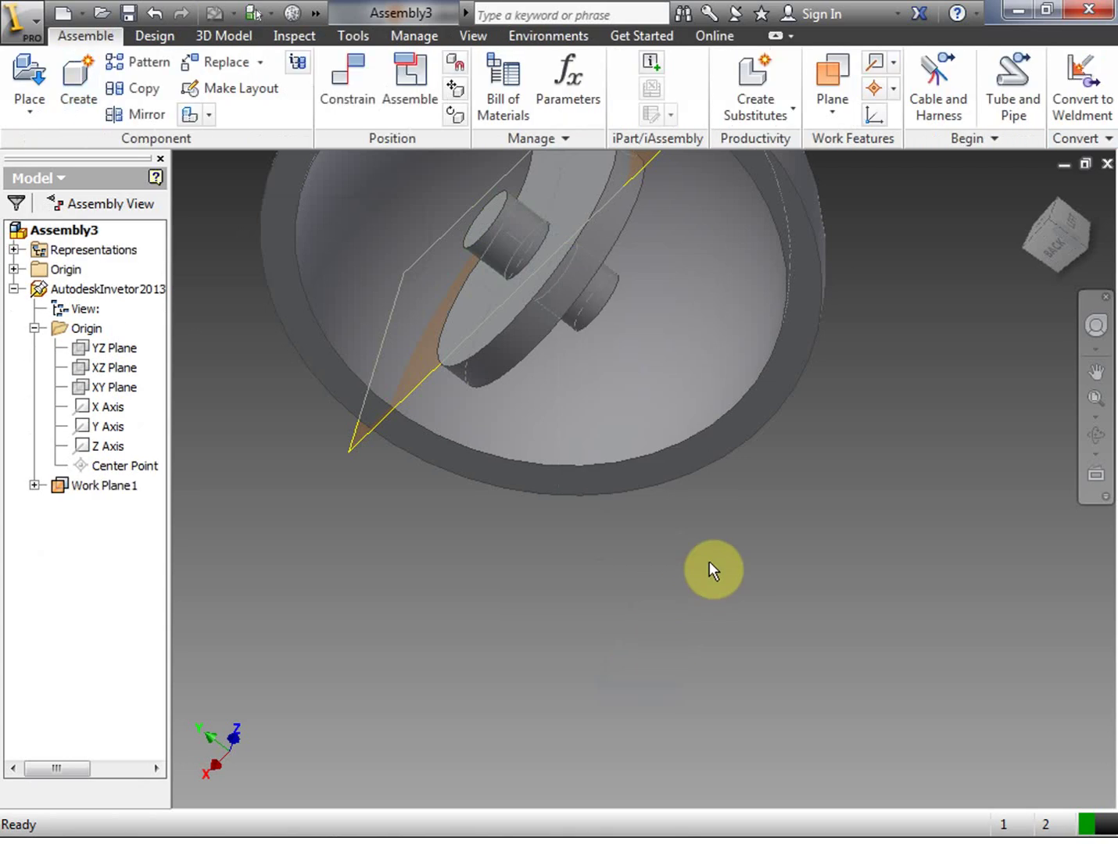
left_click_drag(1054, 265, 1030, 320)
left_click_drag(1059, 234, 1047, 257)
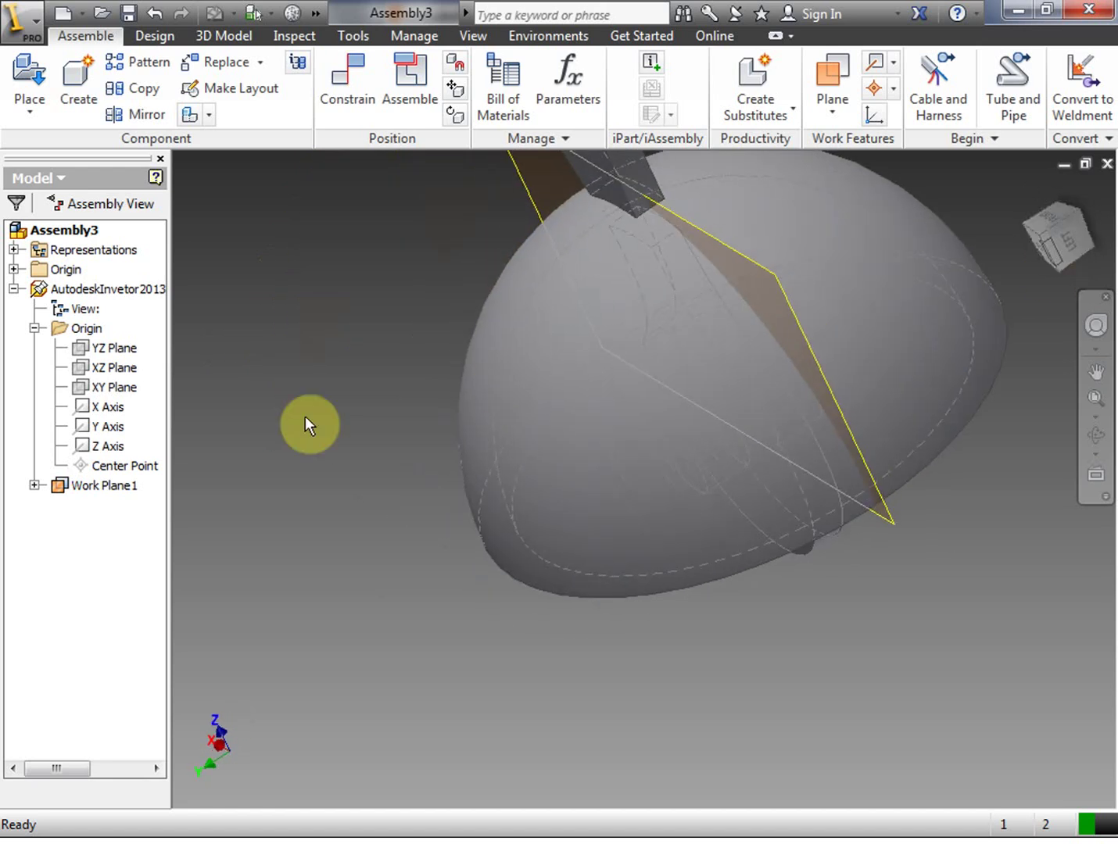
right_click(68, 486)
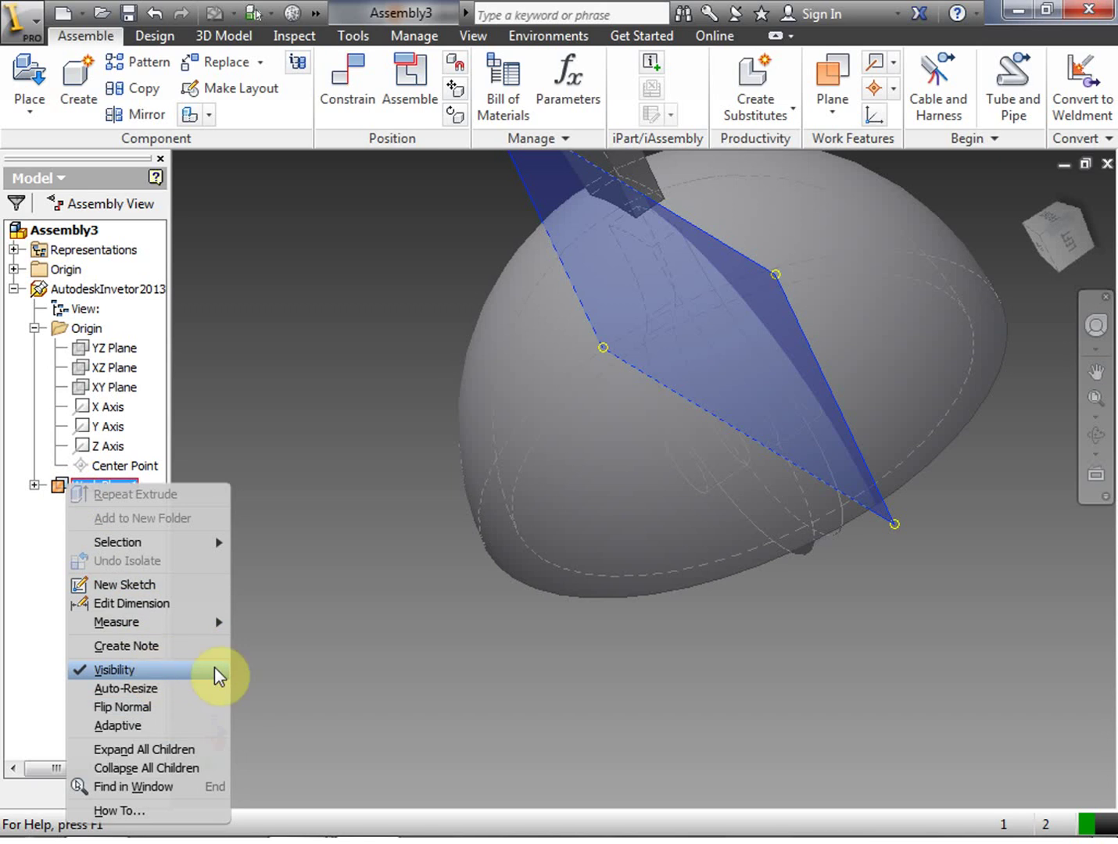
left_click(1068, 242)
left_click_drag(1067, 243, 725, 198)
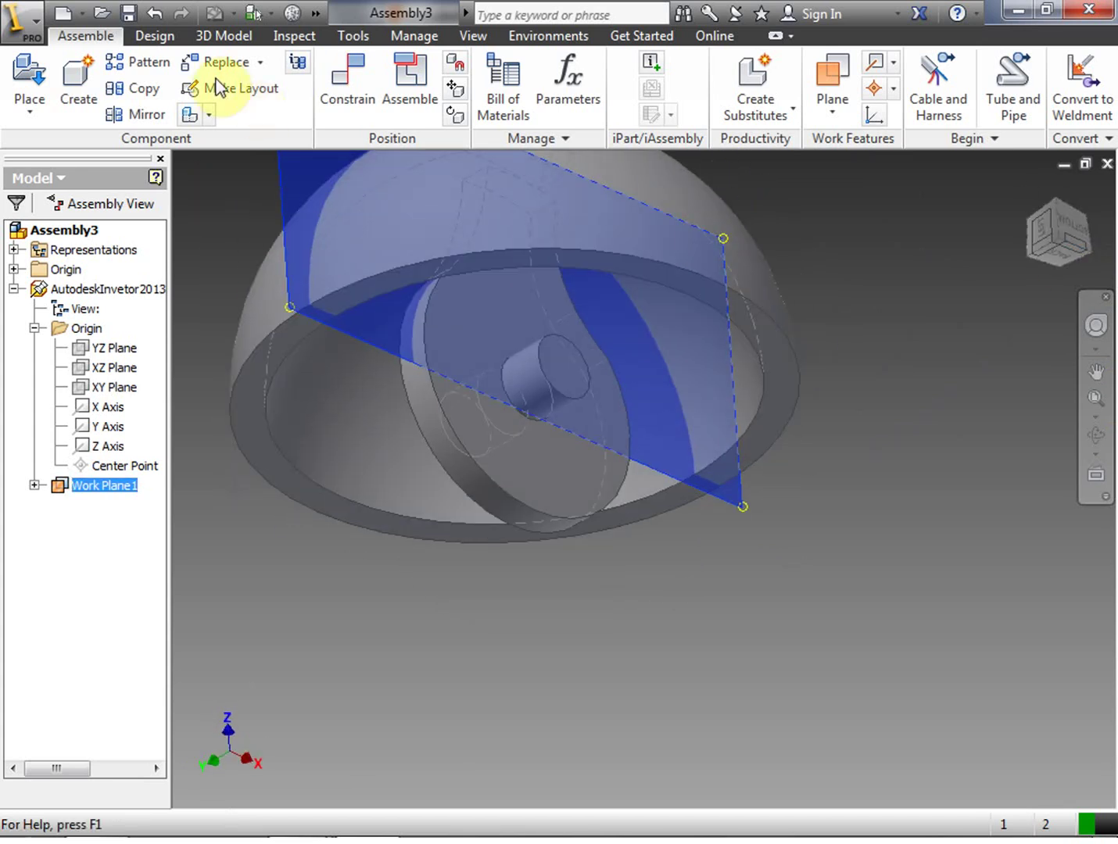
Create an in-place component named AutodeskInvetor2013_Lesson_13_Wheel from the Standard.ipt template
left_click(77, 79)
left_click_drag(567, 280, 571, 368)
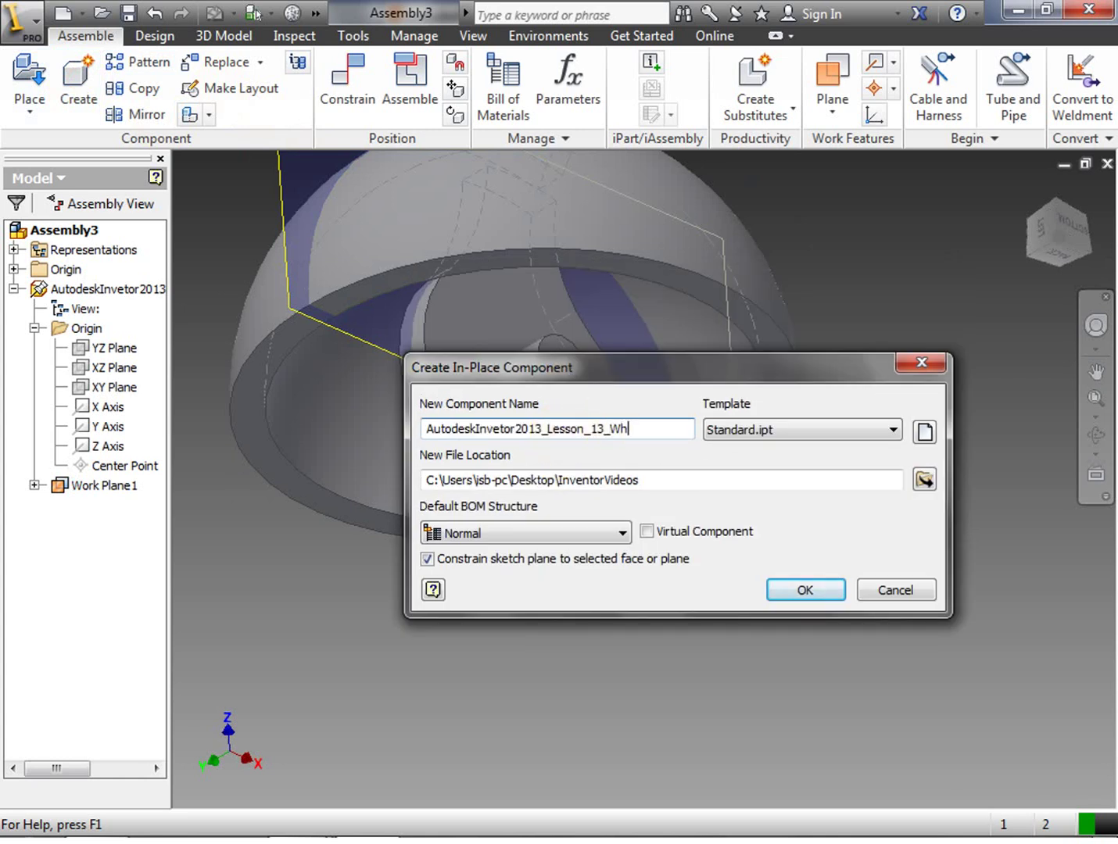
left_click(812, 587)
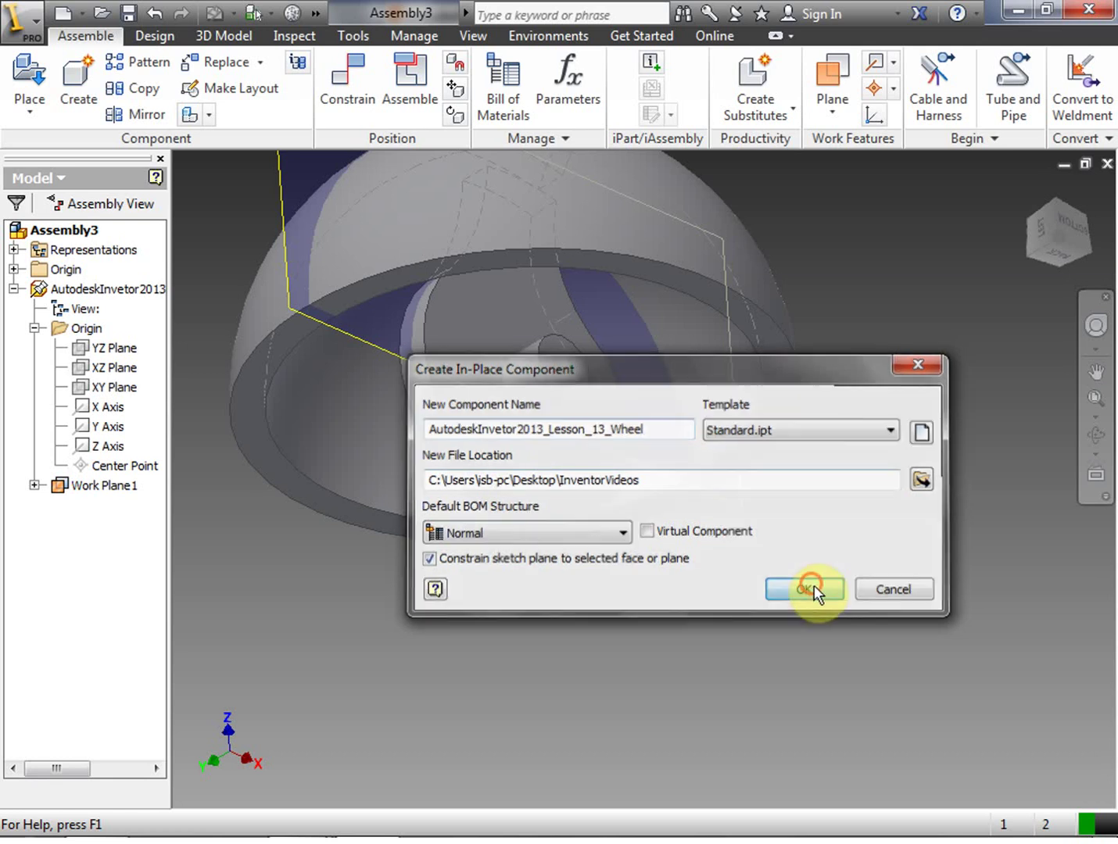
Start a 2D sketch on the new wheel part's horizontal origin plane, parallel to the arm's flat faces
left_click(1082, 210)
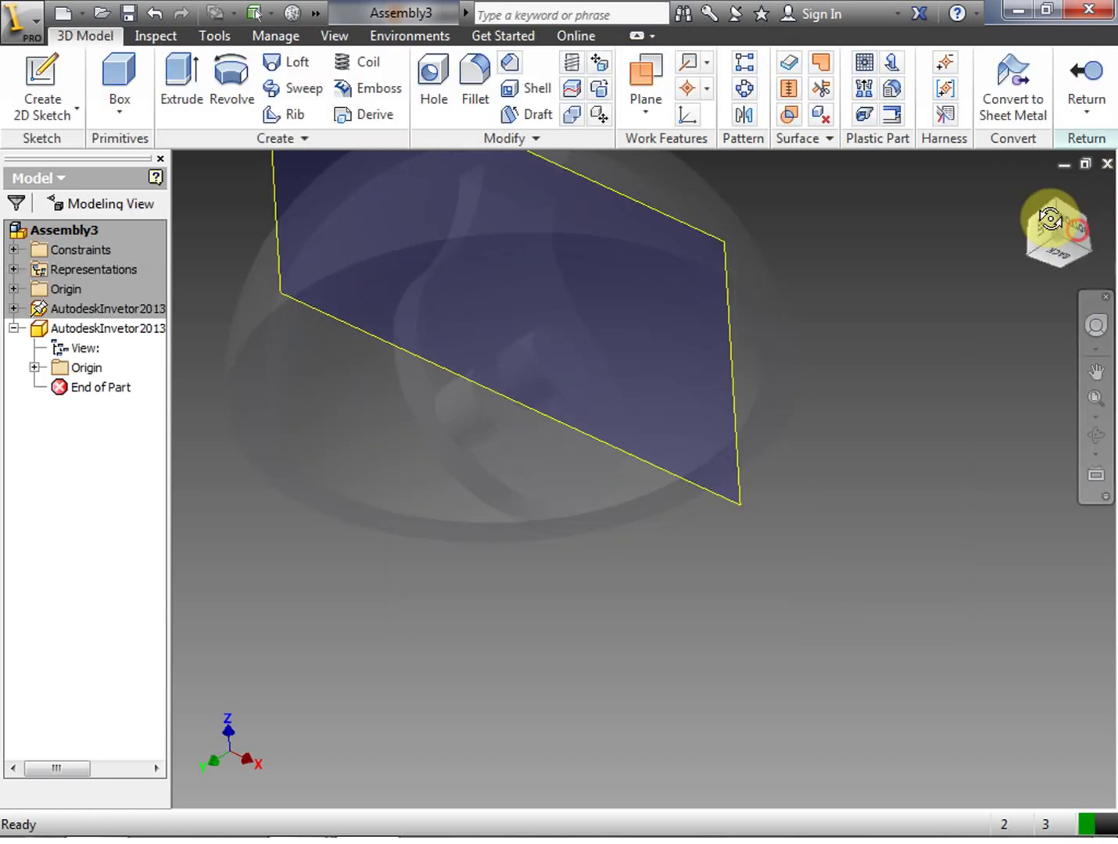
left_click_drag(1081, 209, 1093, 260)
scroll(781, 279, "down", 3)
scroll(780, 280, "down", 3)
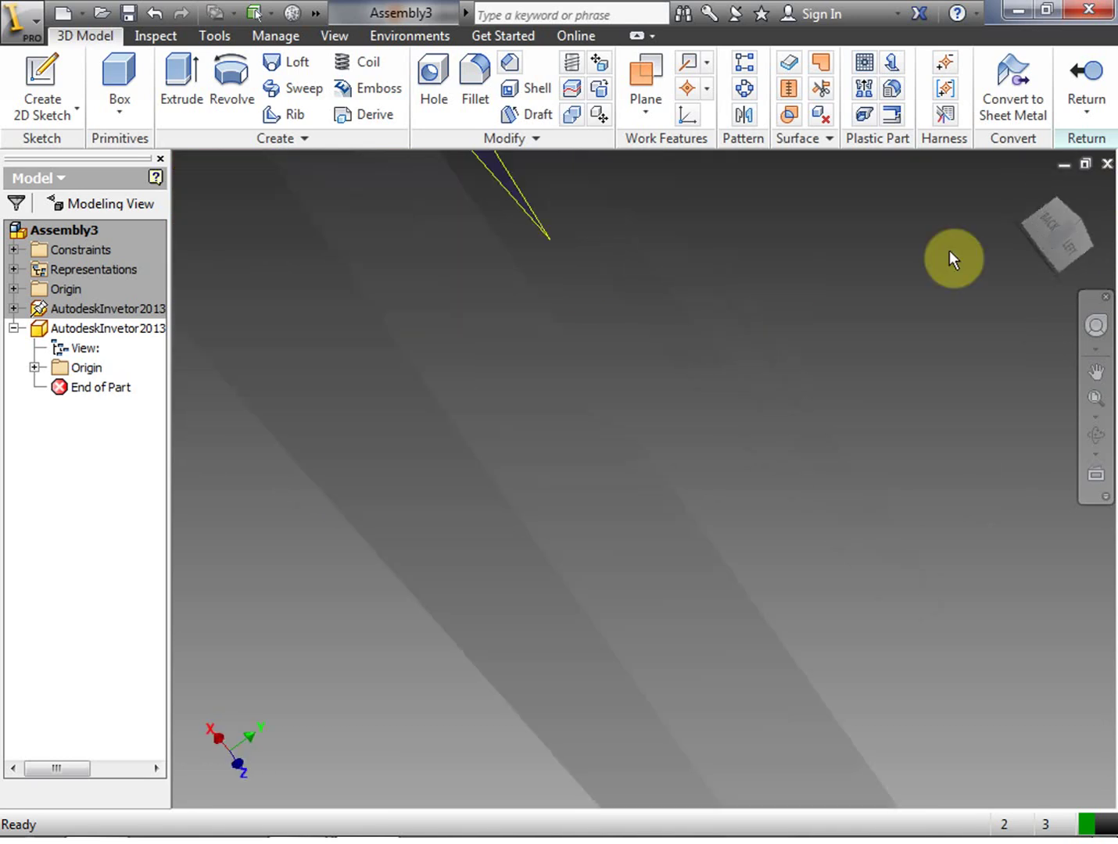
scroll(985, 241, "up", 3)
left_click(1055, 222)
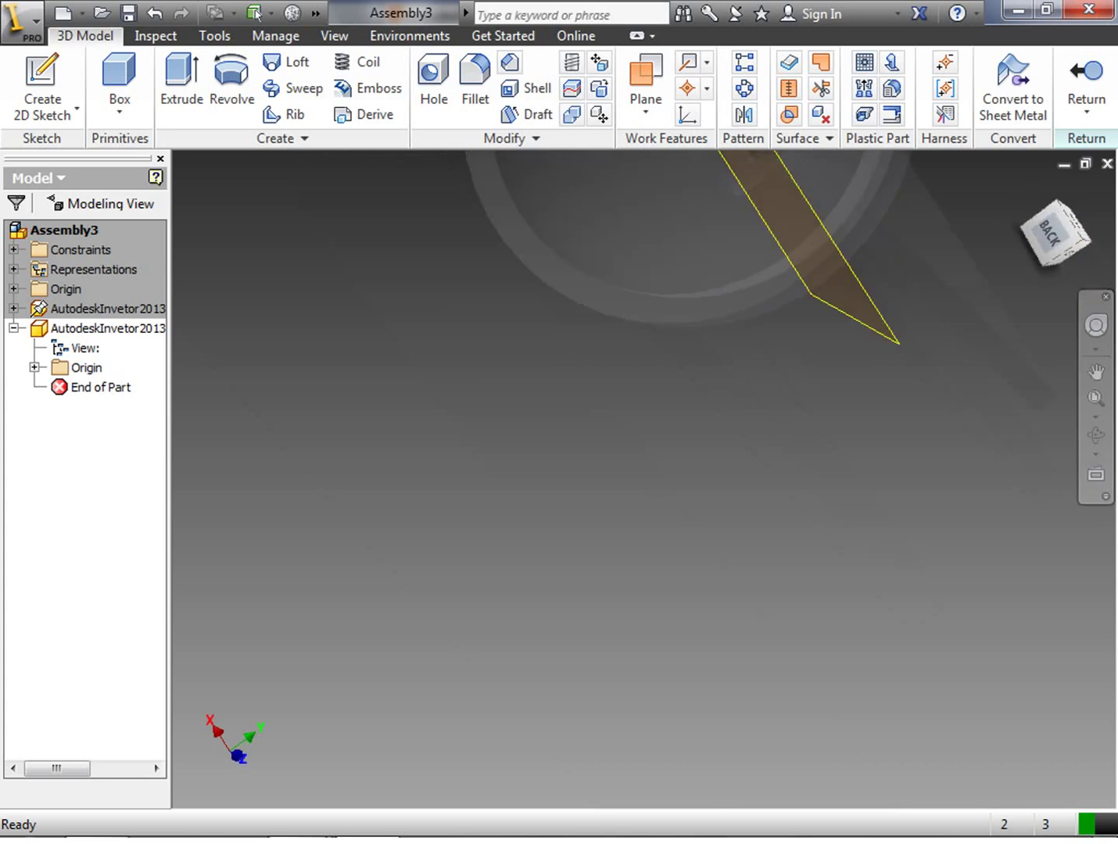
left_click_drag(962, 426, 999, 379)
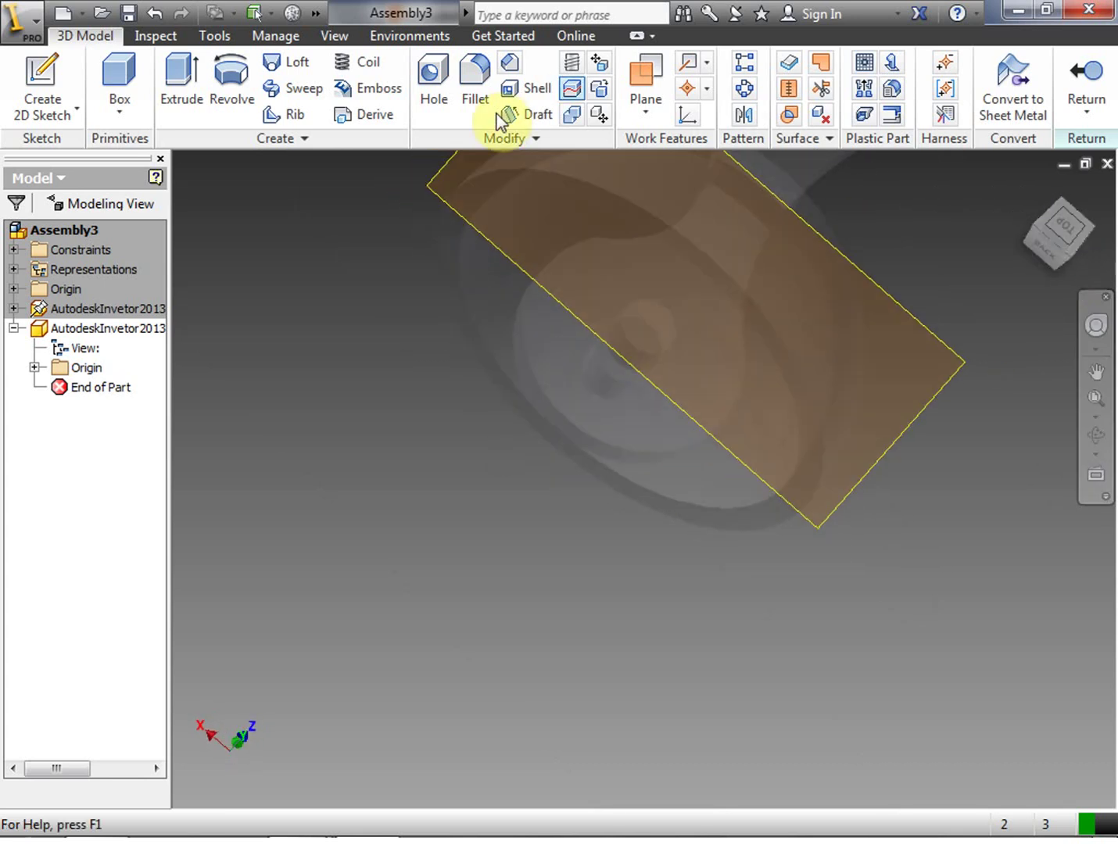
left_click(56, 85)
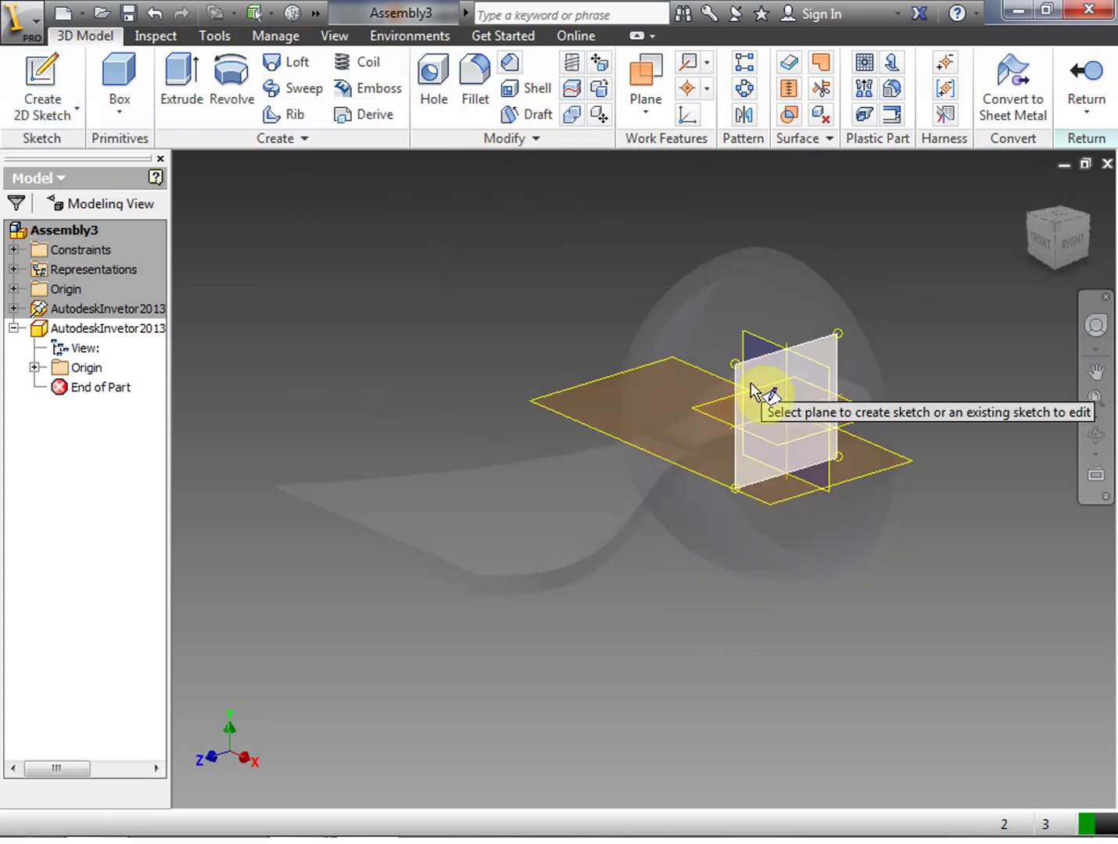
left_click(716, 417)
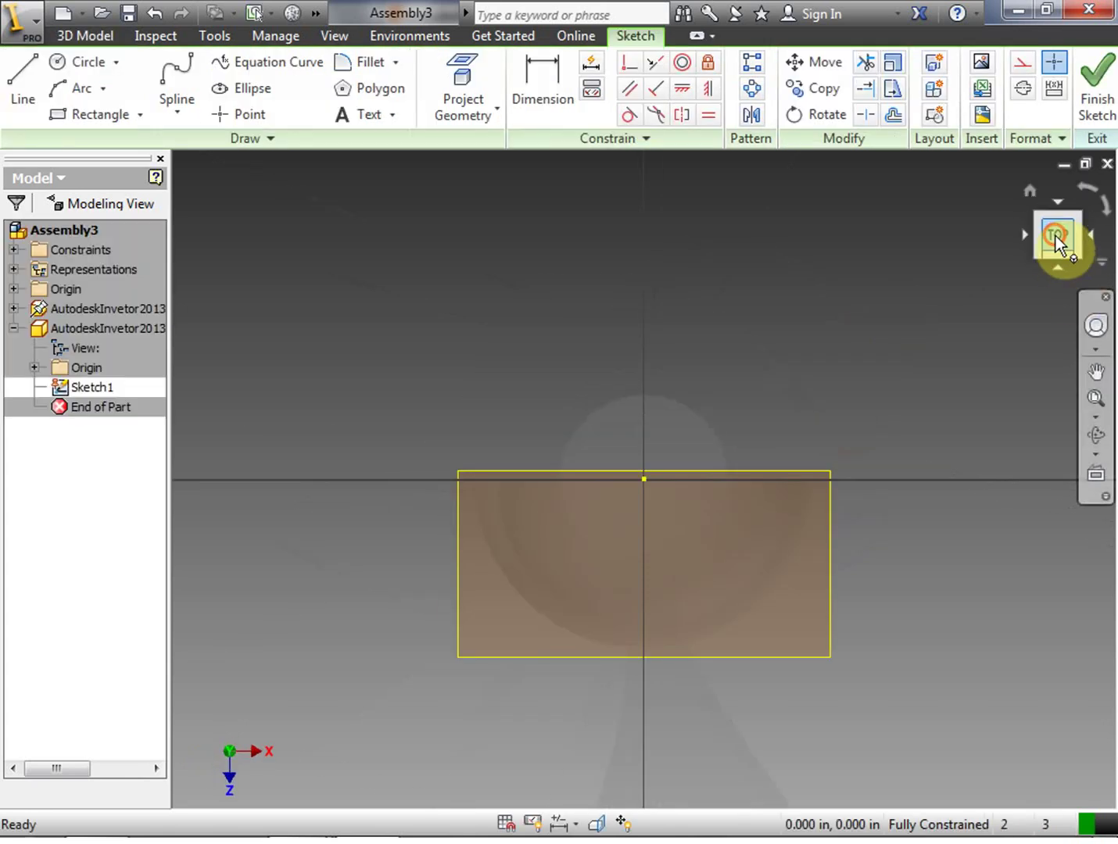
Finish the wheel sketch and stop editing the Wheel part to return to the assembly
mouse_move(1058, 240)
left_mouse_down()
mouse_move(1009, 176)
mouse_move(995, 223)
mouse_move(956, 192)
mouse_move(1002, 216)
left_mouse_up()
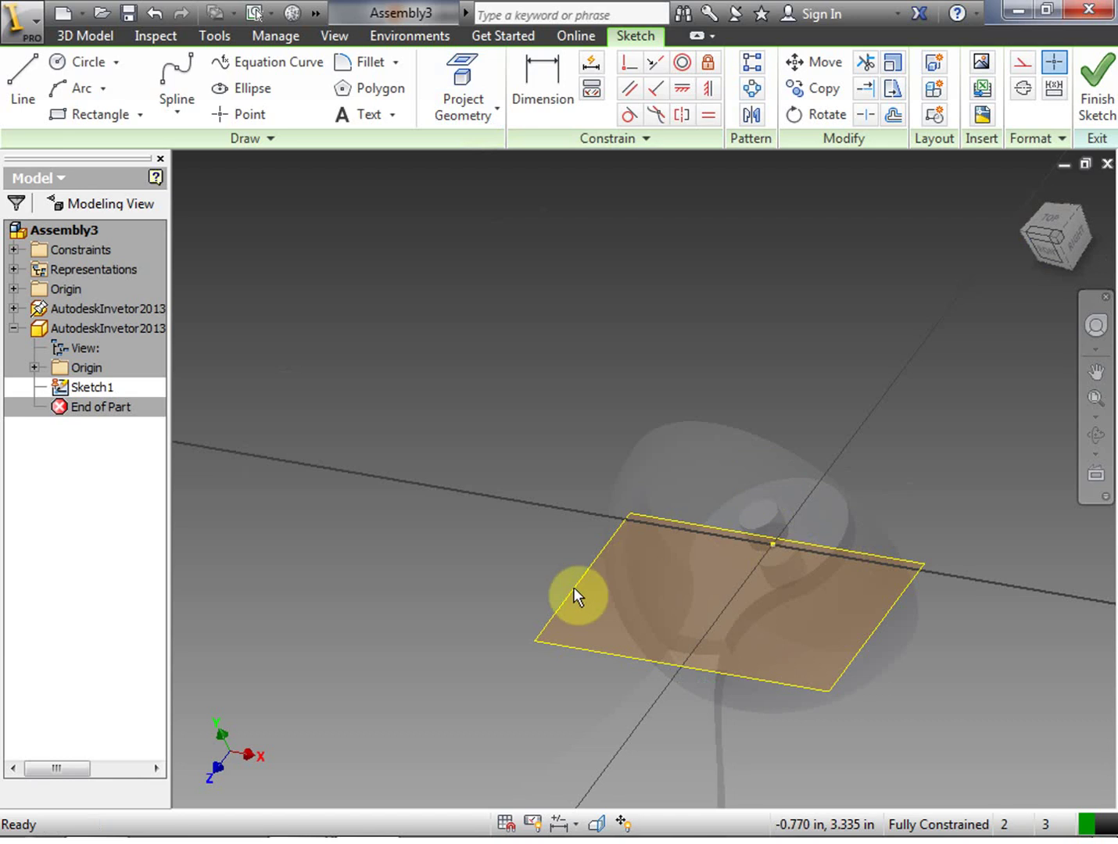
right_click(368, 557)
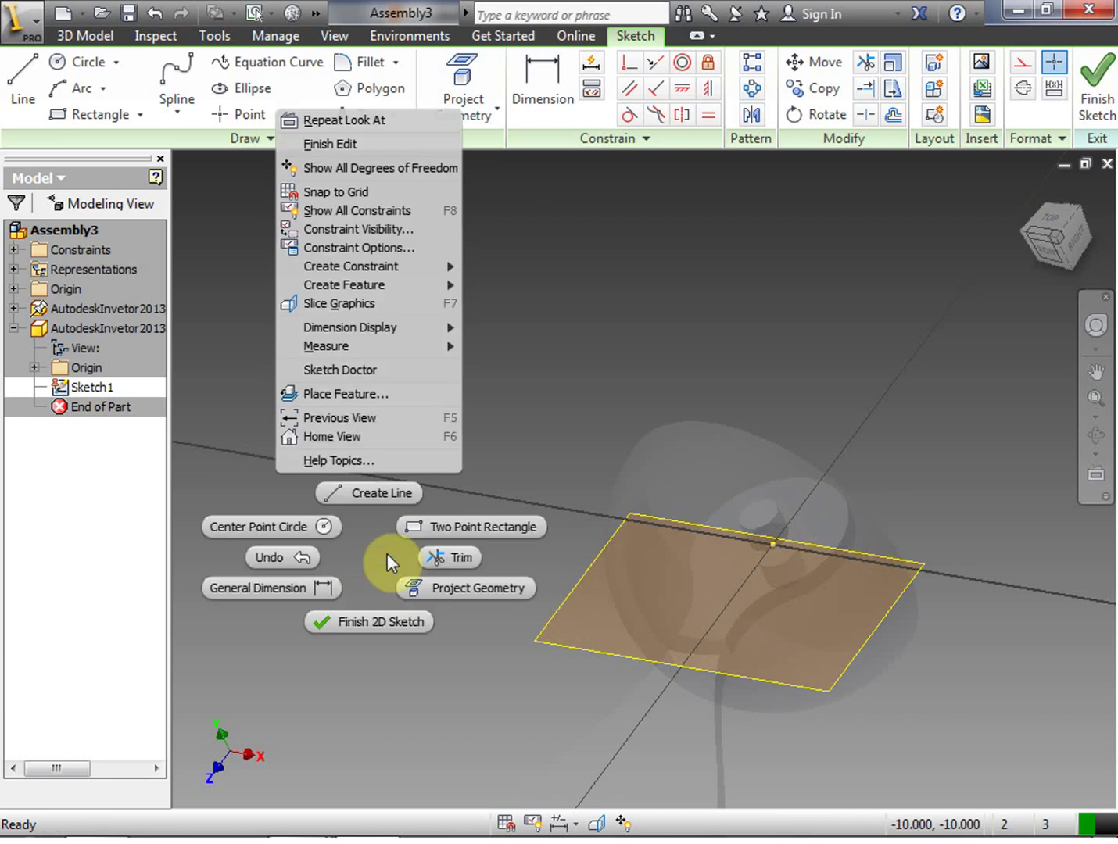
left_click(380, 618)
right_click(380, 618)
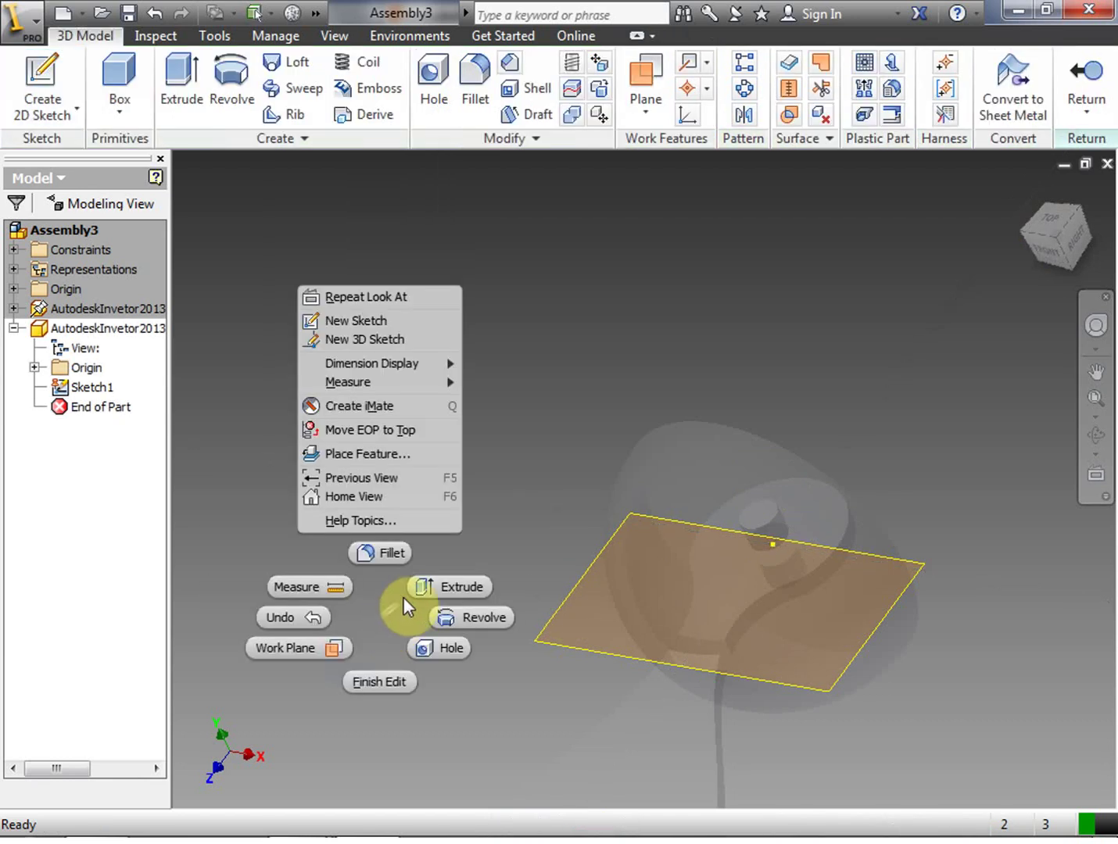
left_click(394, 677)
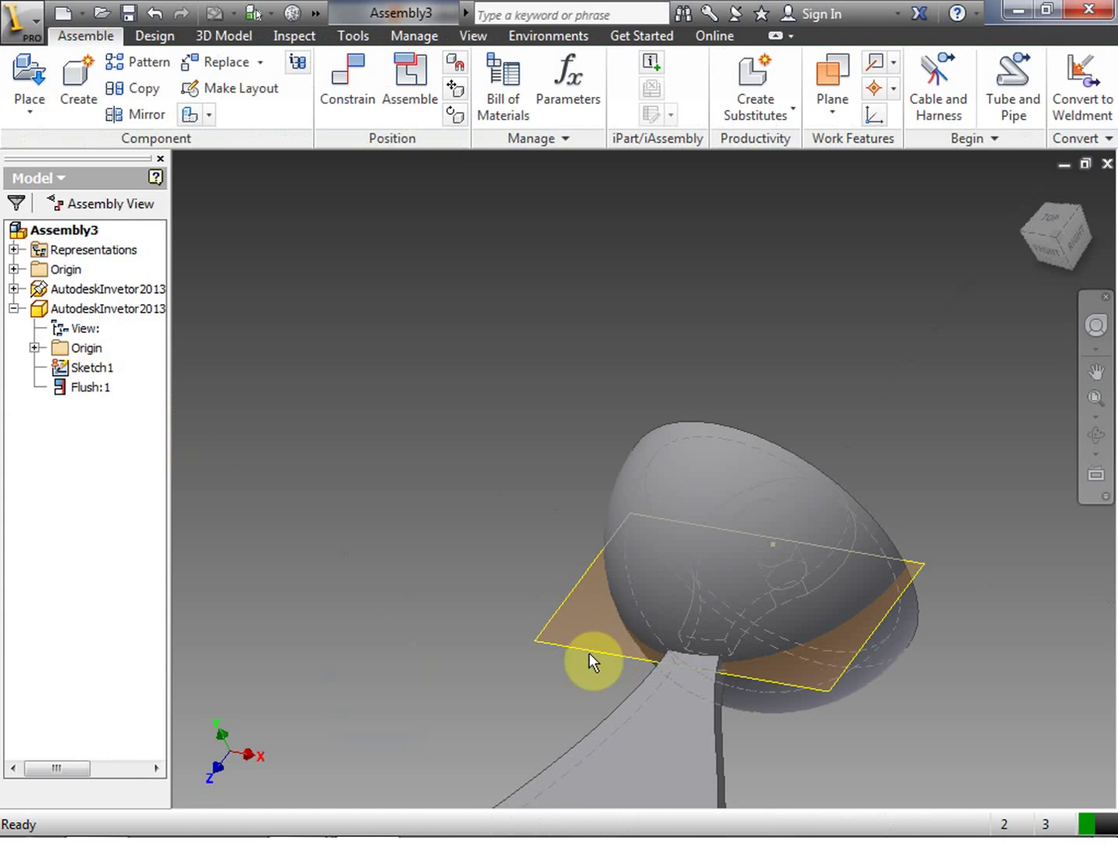
Activate the WheelRig part for in-place editing and hide its Work Plane1
double_click(38, 289)
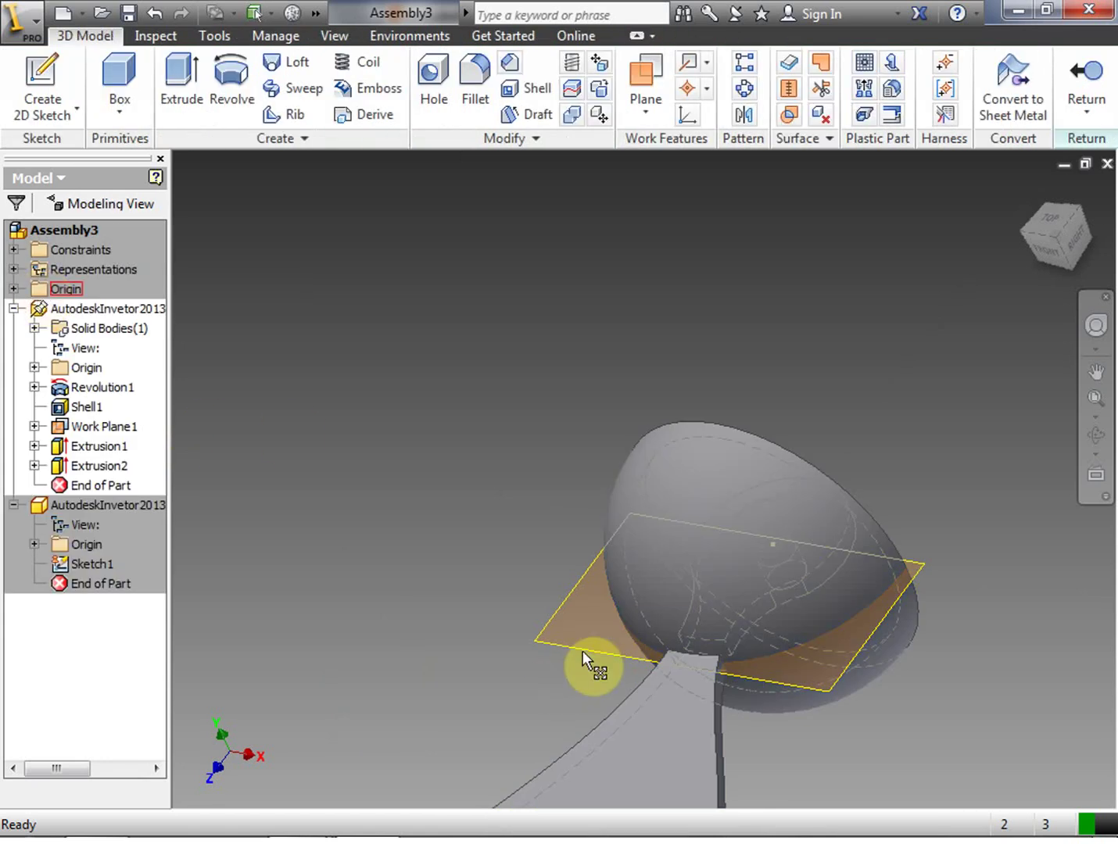
left_click(579, 652)
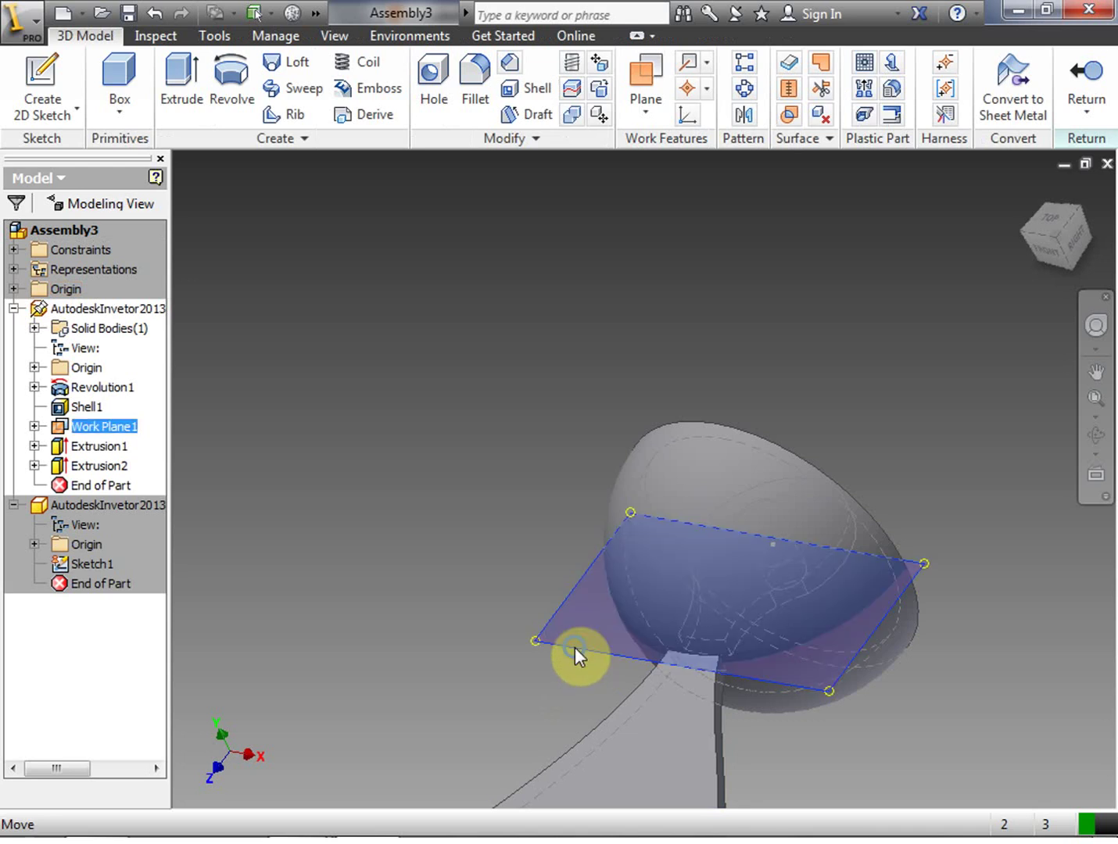
right_click(575, 647)
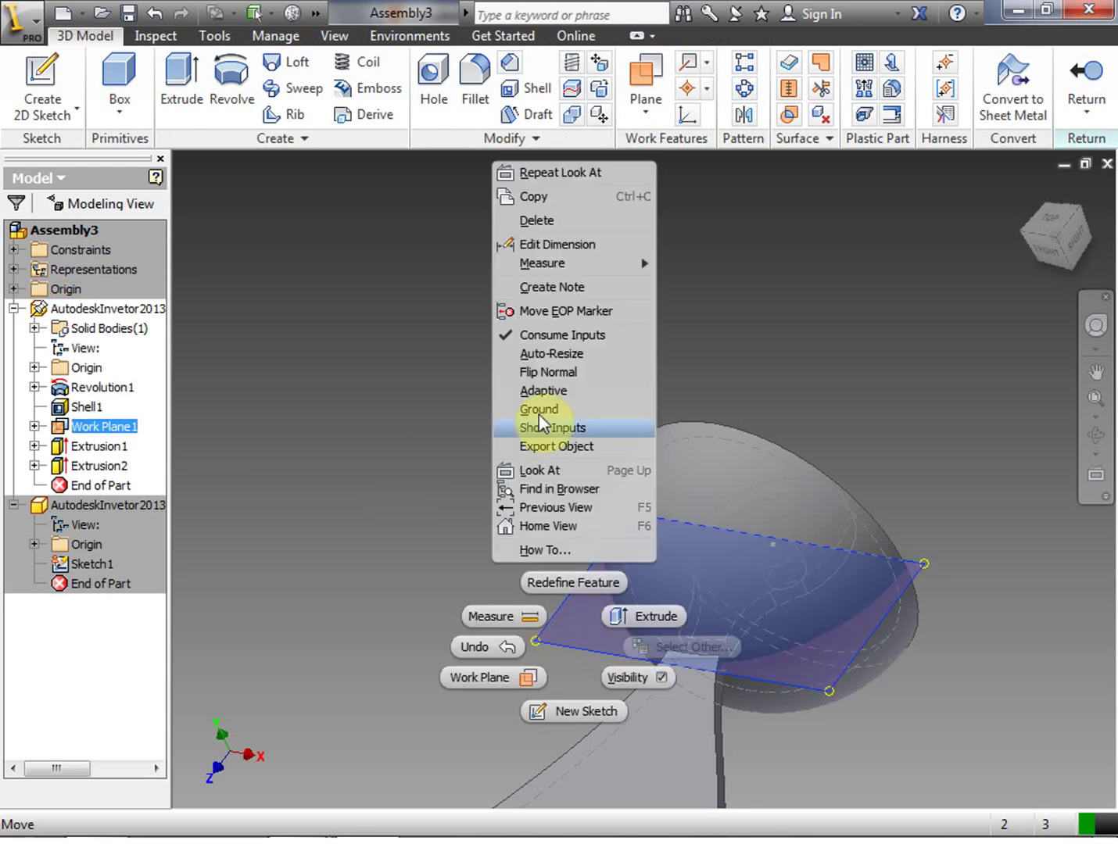
left_click(387, 450)
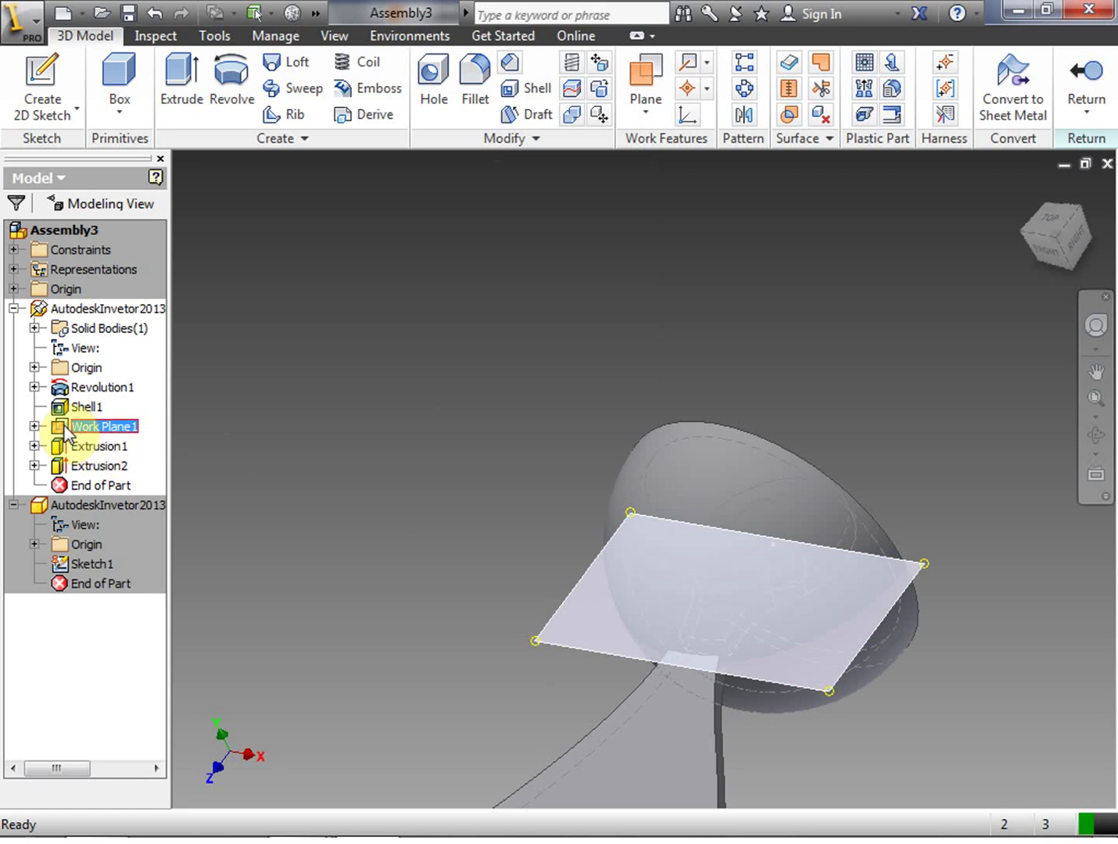
right_click(65, 426)
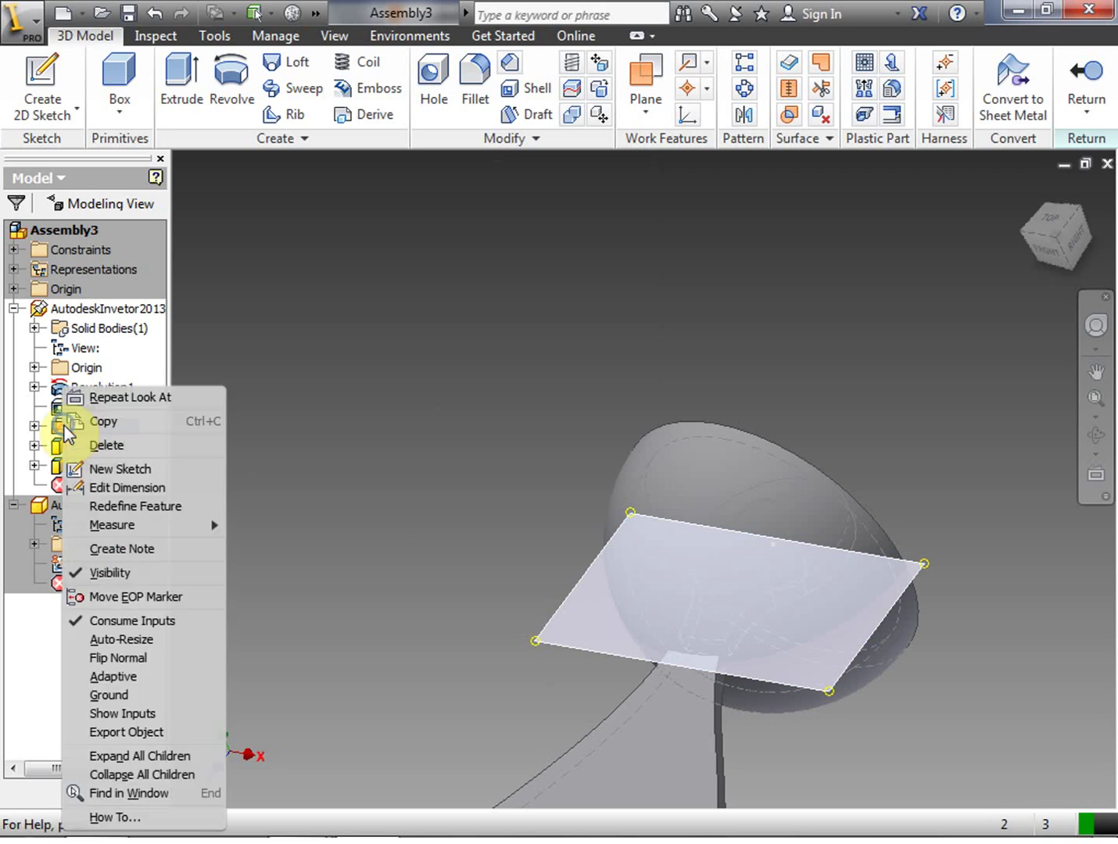
left_click(107, 576)
right_click(369, 458)
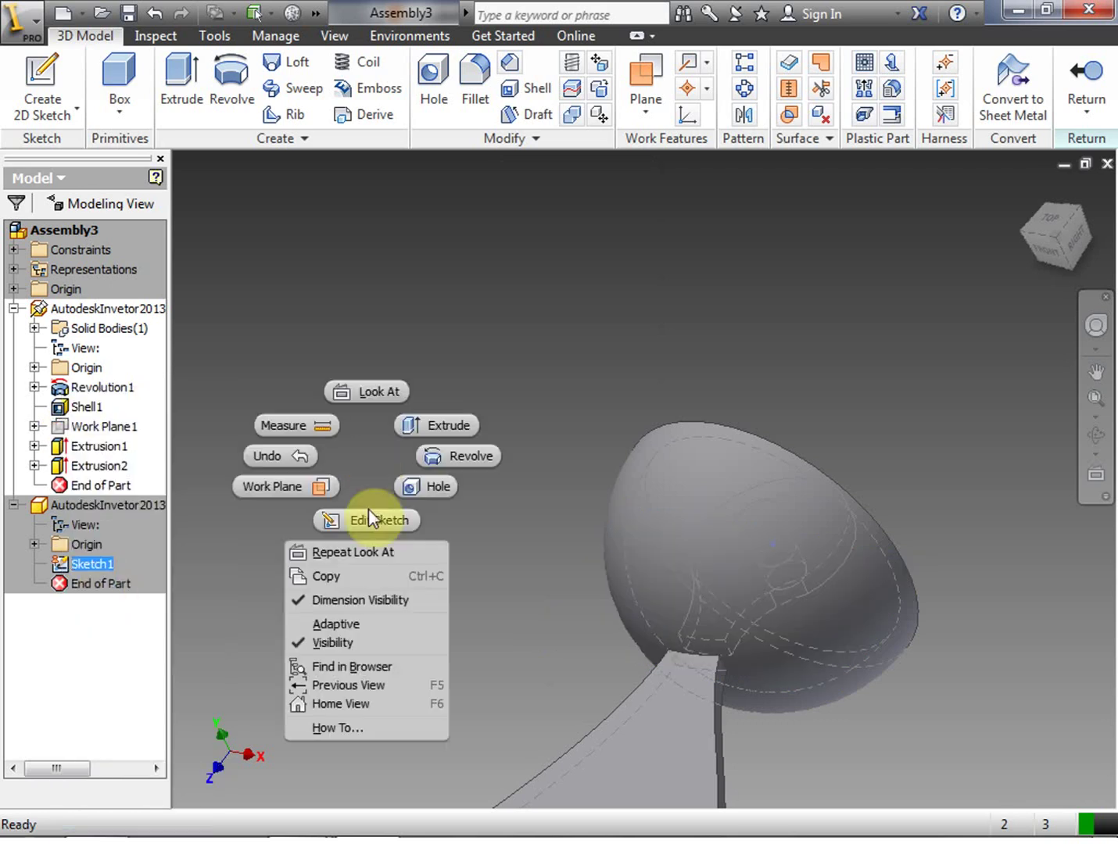
left_click(368, 520)
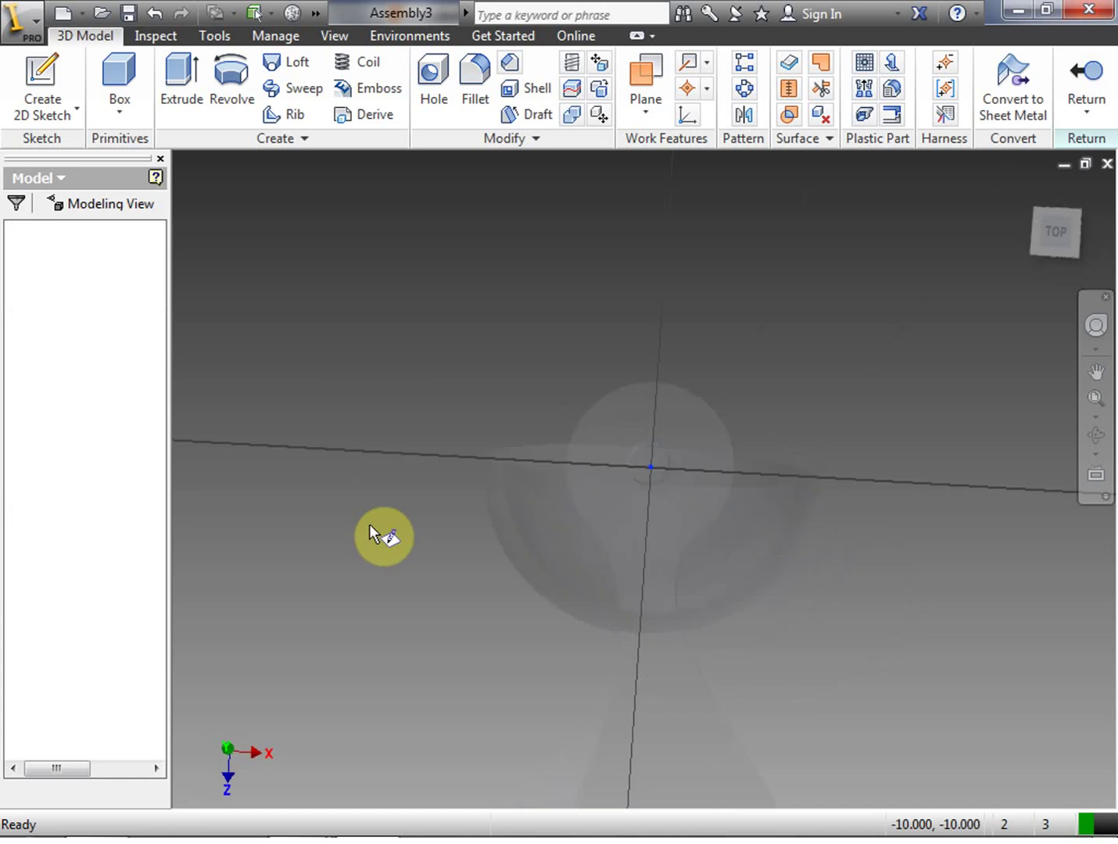
right_click(369, 526)
left_click(398, 587)
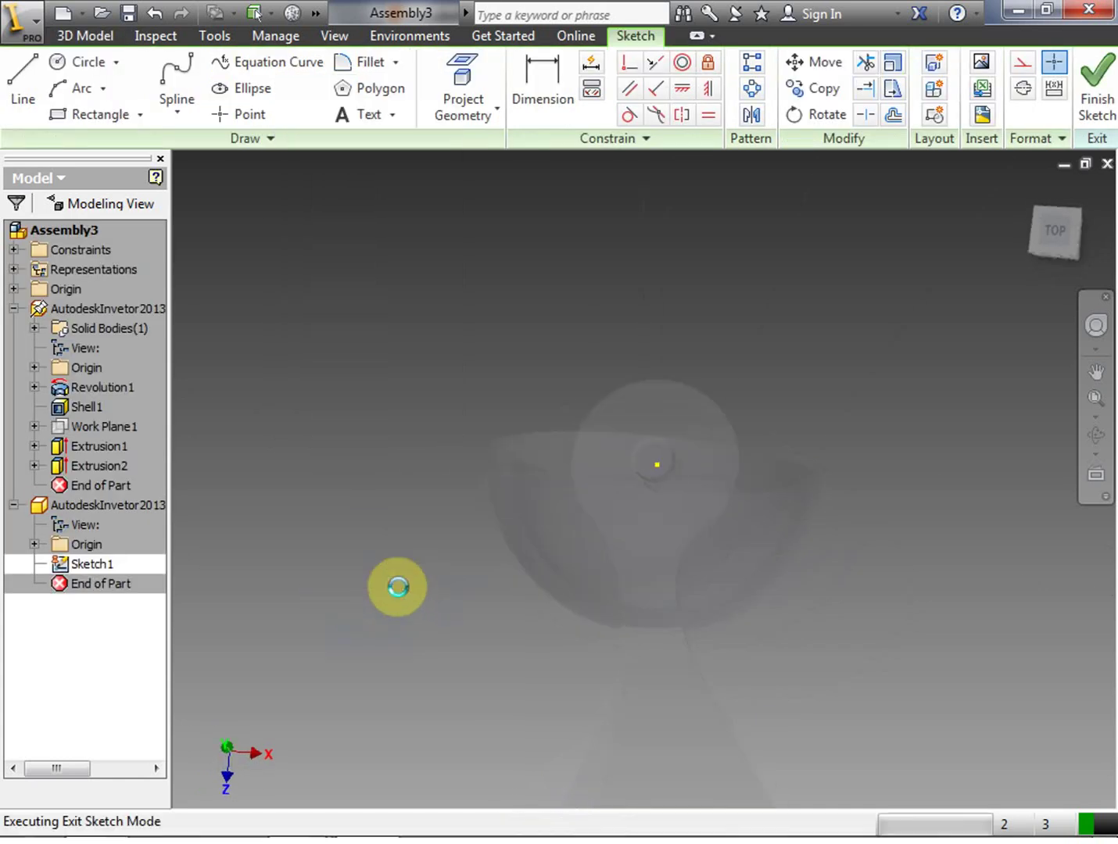
right_click(399, 586)
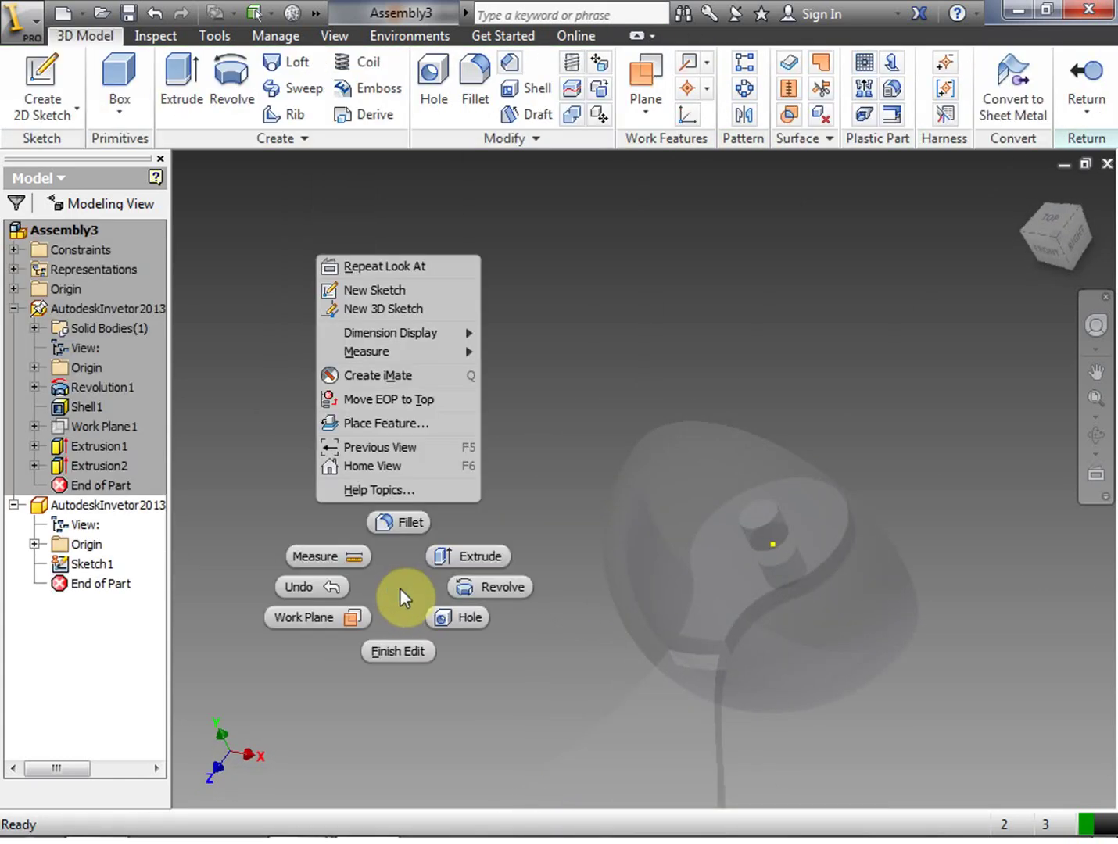
left_click(404, 657)
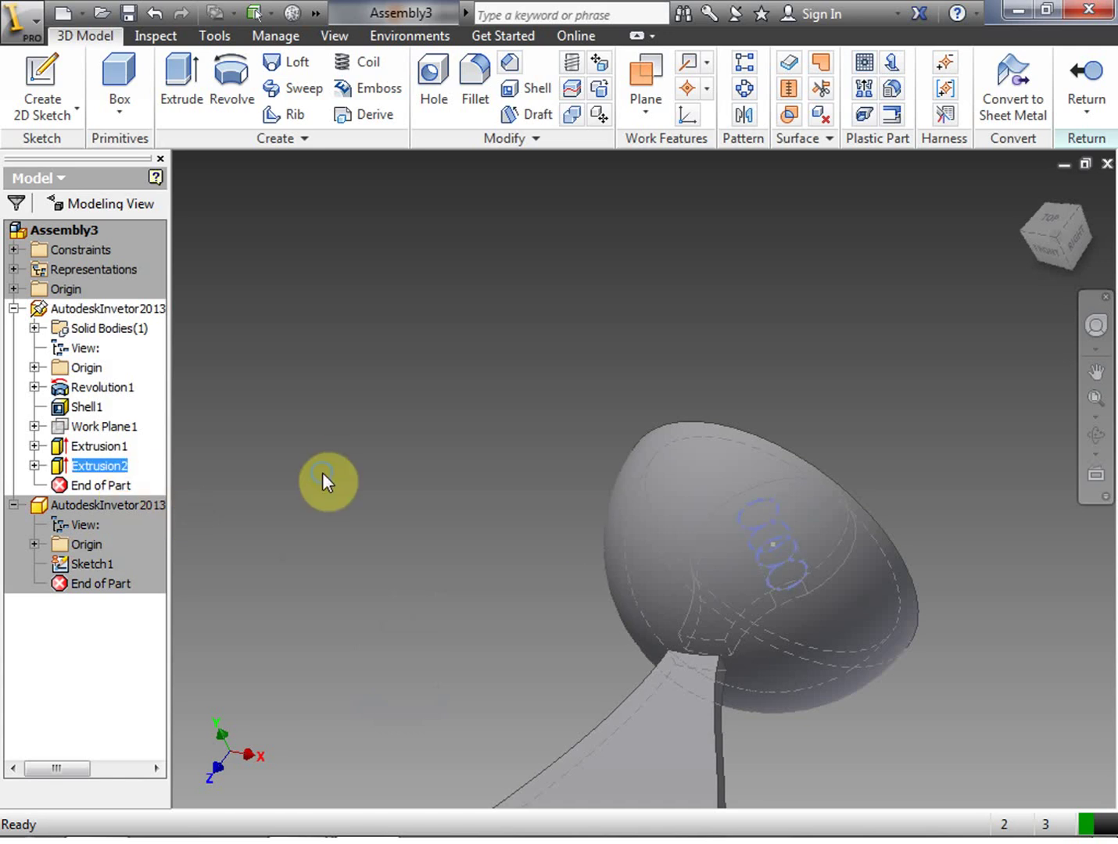
right_click(322, 473)
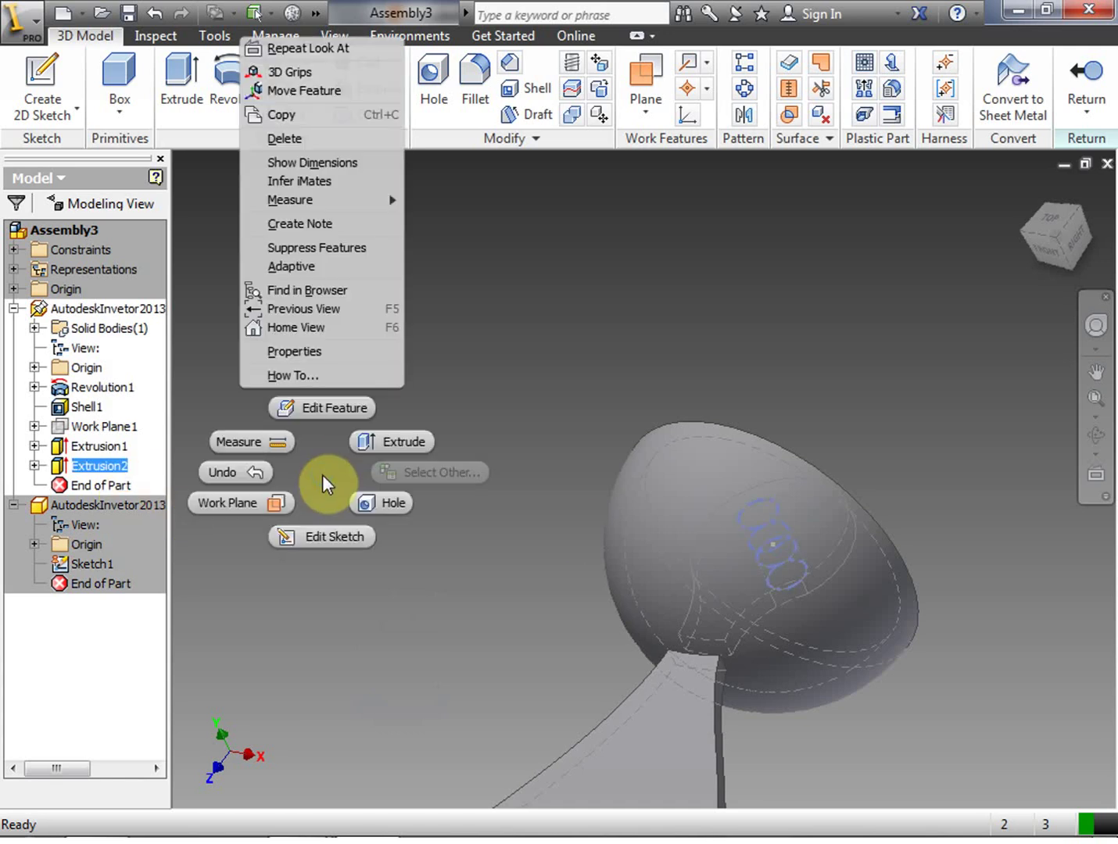
left_click(470, 608)
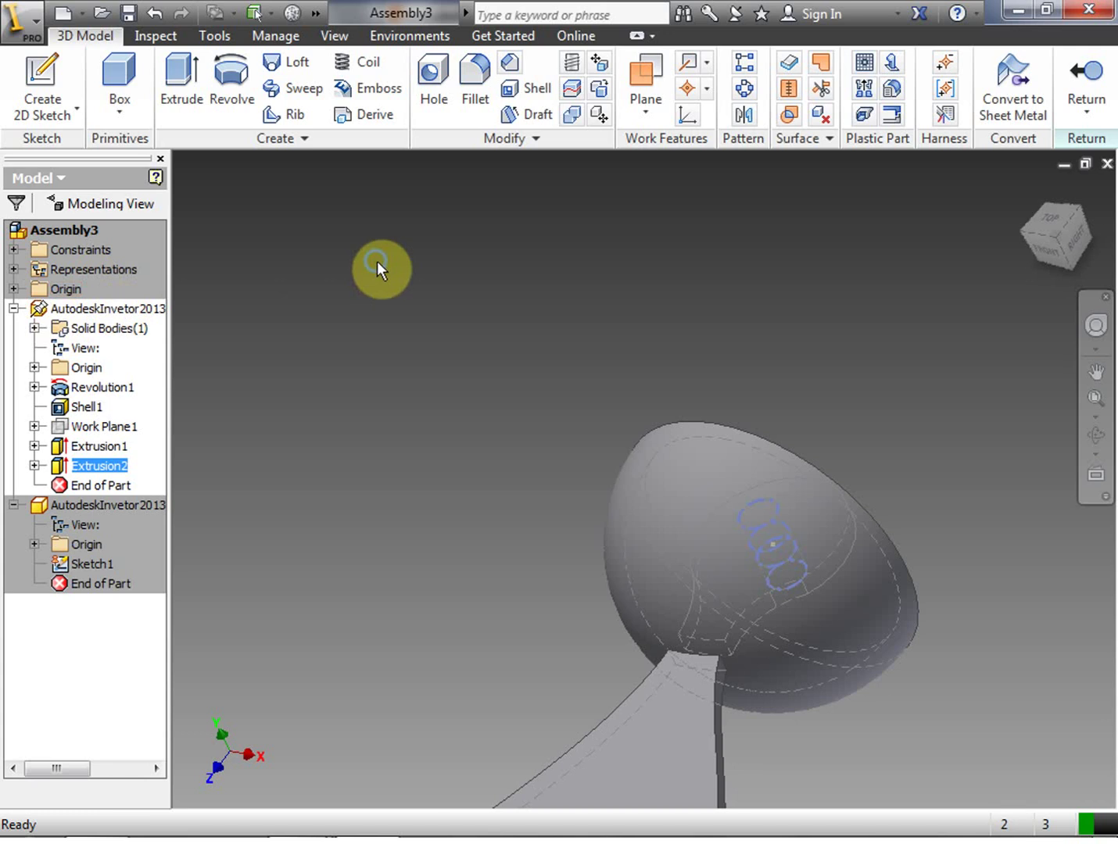
right_click(377, 261)
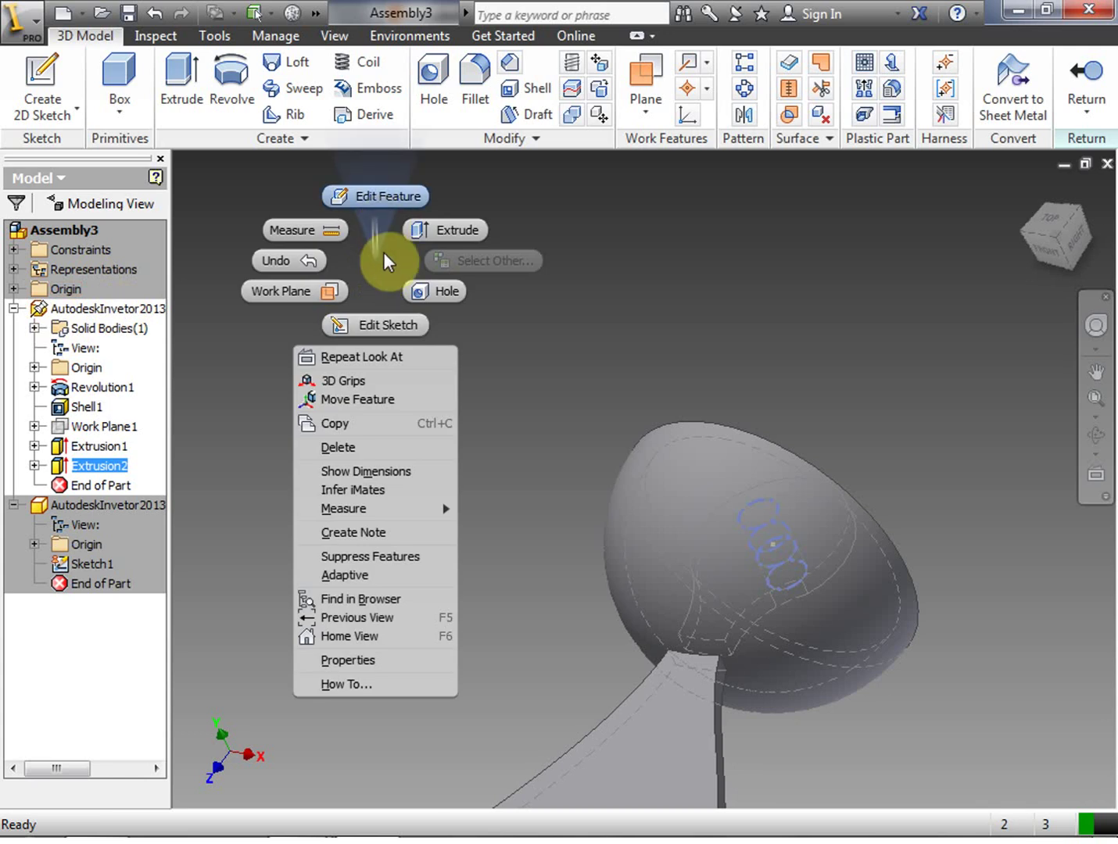
left_click(382, 263)
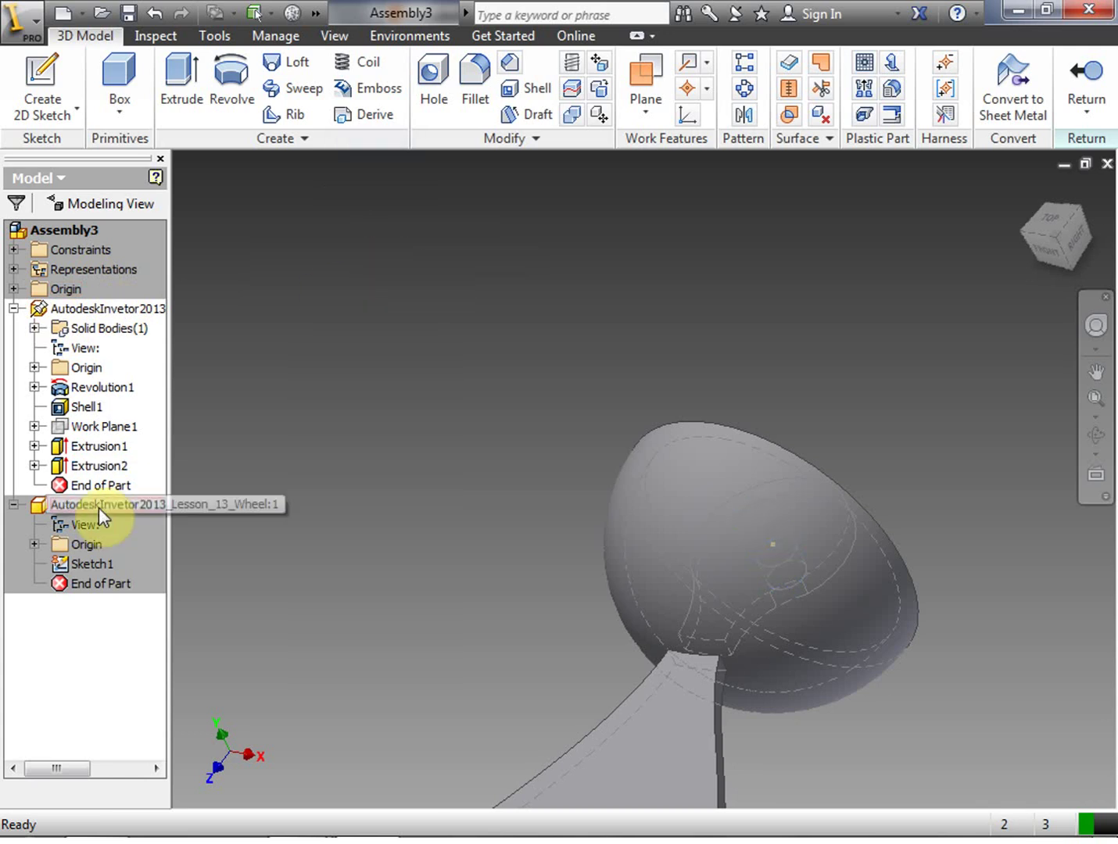
Activate the Wheel part in the assembly and reopen its Sketch1 for editing
left_click(36, 504)
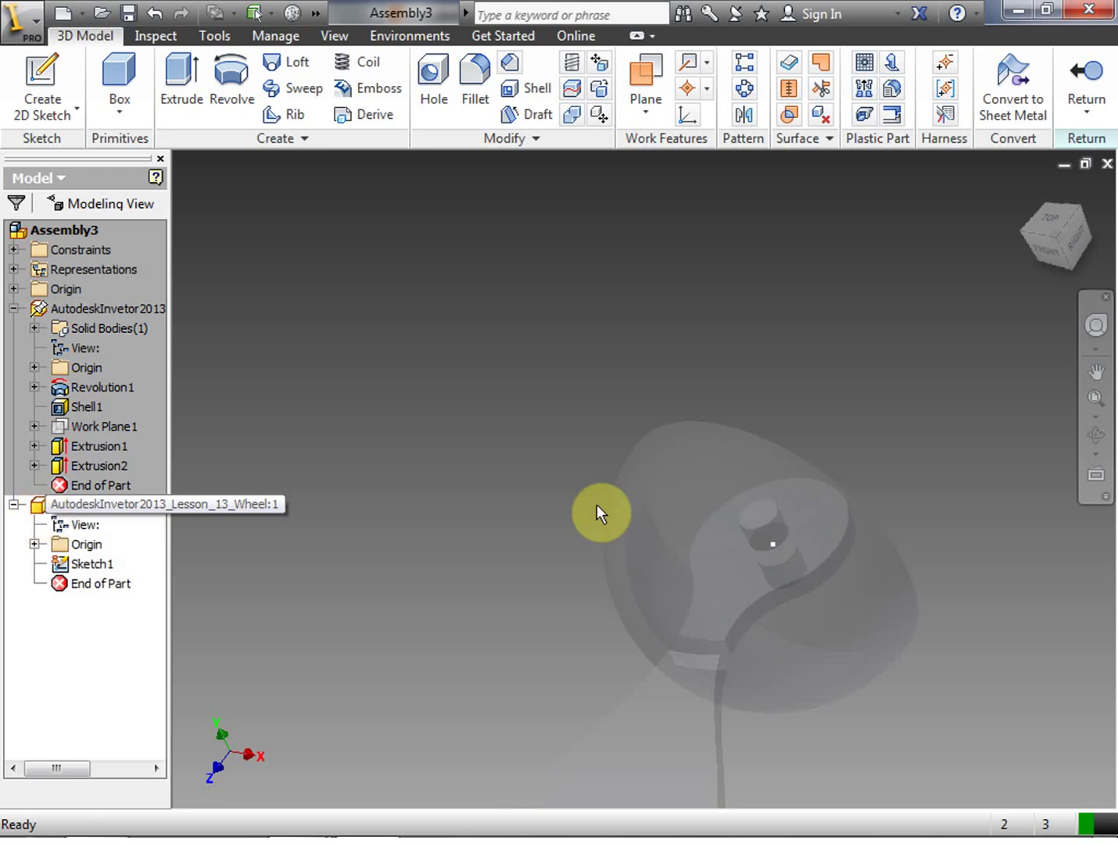
mouse_move(1017, 228)
left_mouse_down()
mouse_move(954, 175)
mouse_move(889, 267)
left_mouse_up()
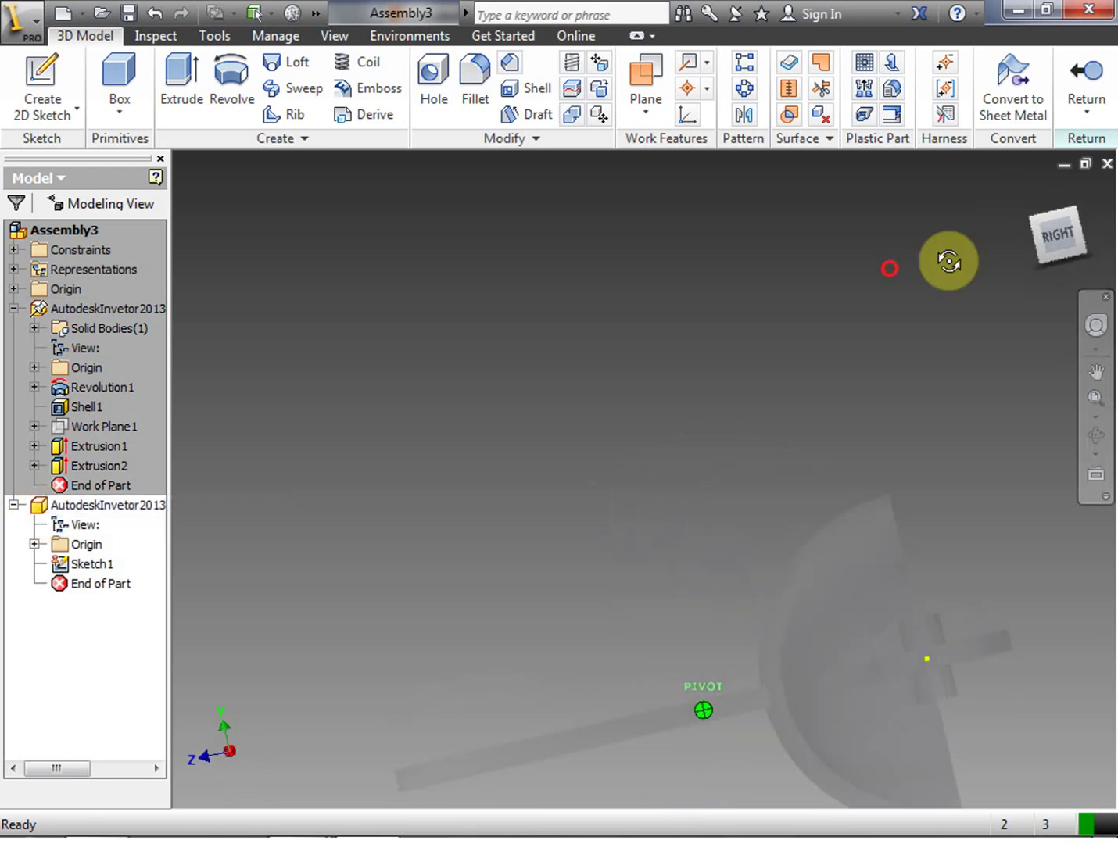
double_click(59, 564)
double_click(56, 564)
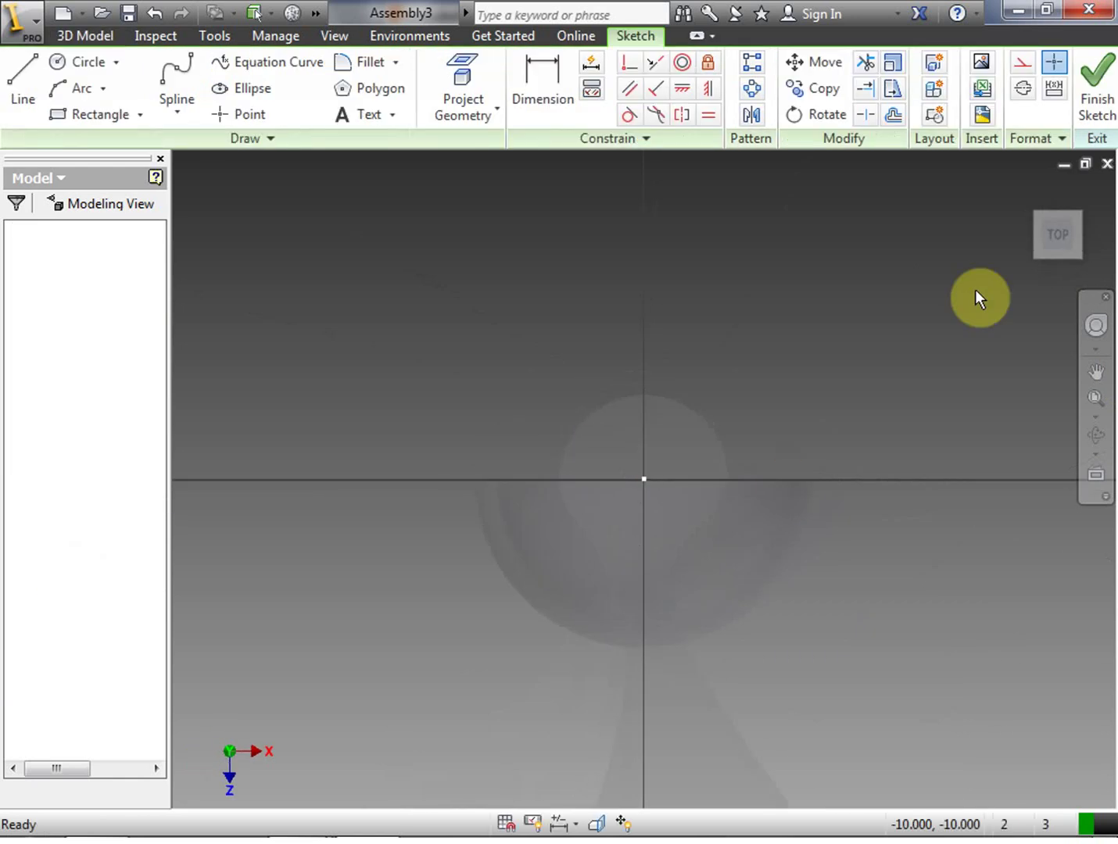
Project the circular outline of the WheelRig's axle stub into the wheel sketch with Project Geometry
left_click_drag(1061, 240, 952, 181)
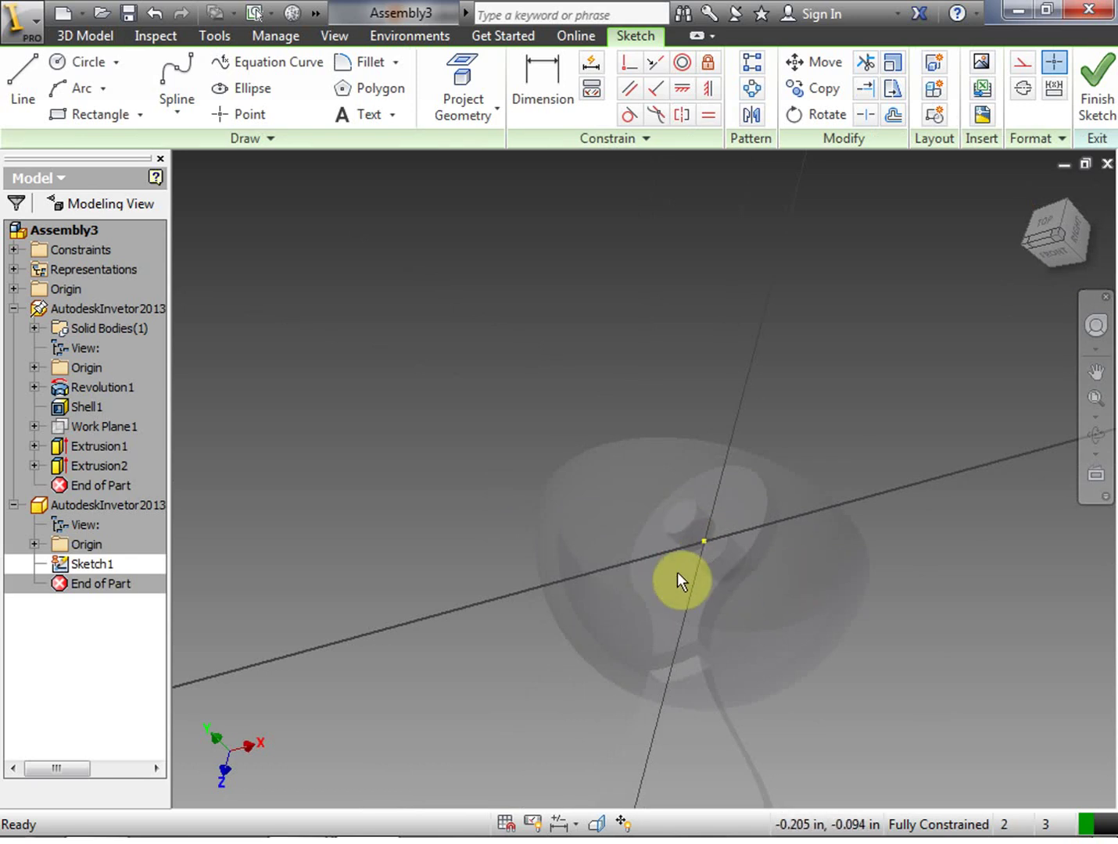
left_click(464, 83)
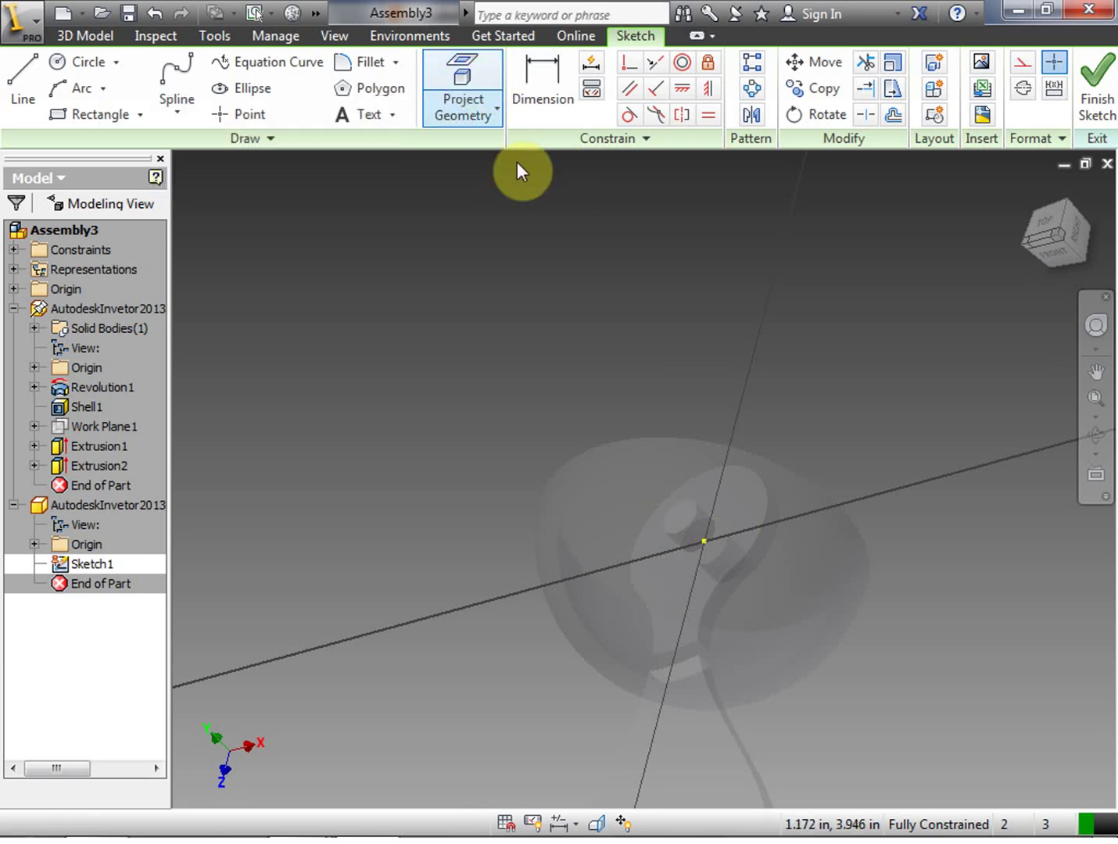
left_click(702, 532)
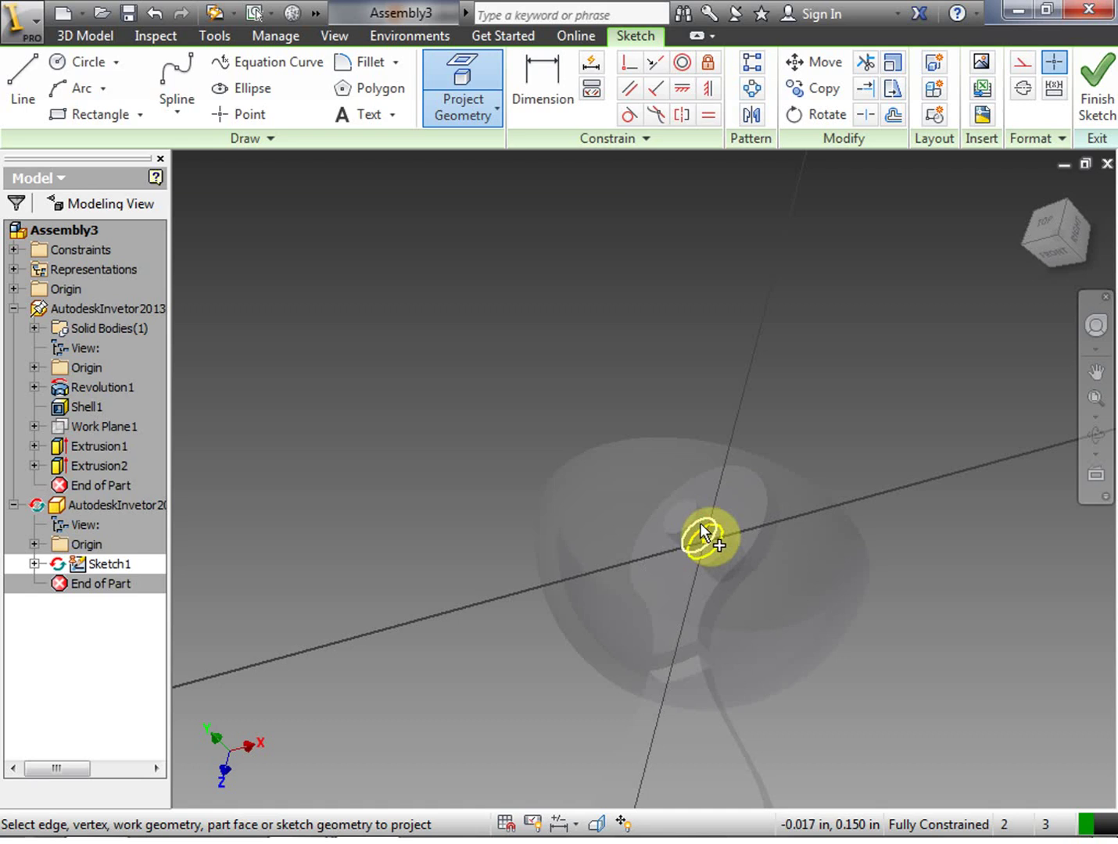
right_click(890, 394)
left_click(892, 391)
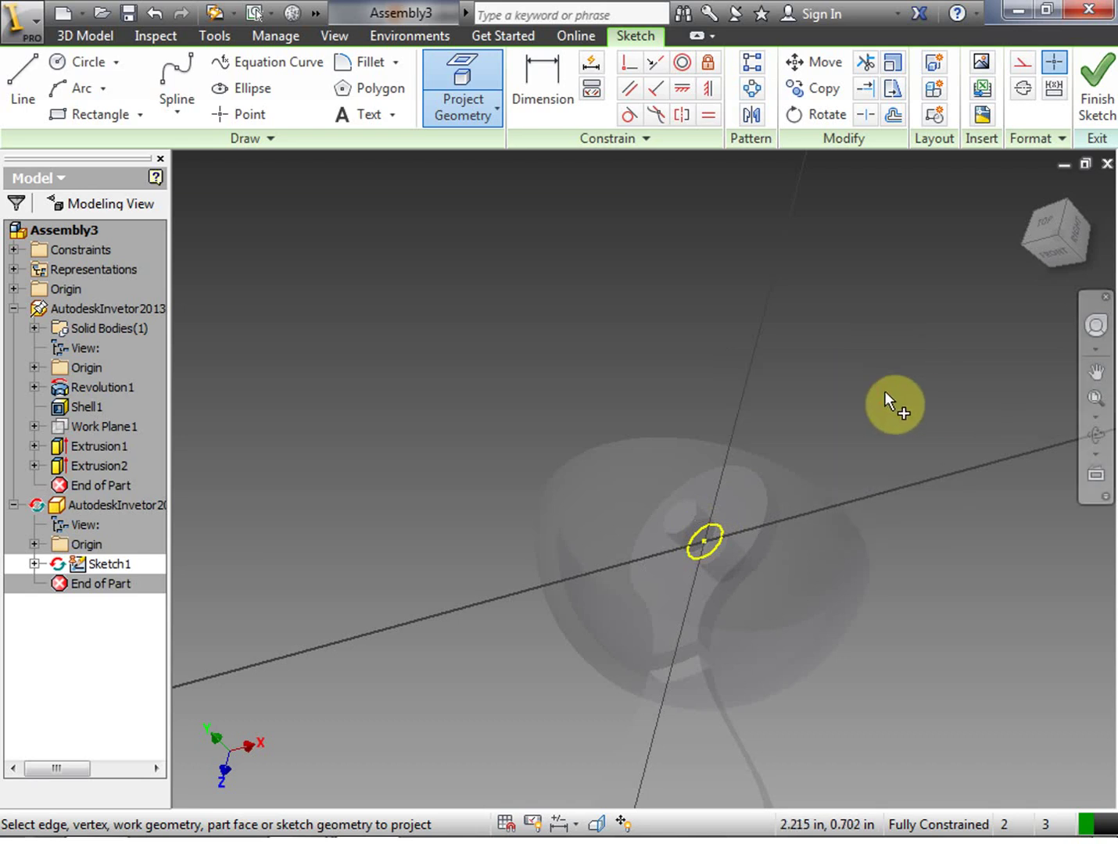
right_click(861, 395)
left_click(928, 393)
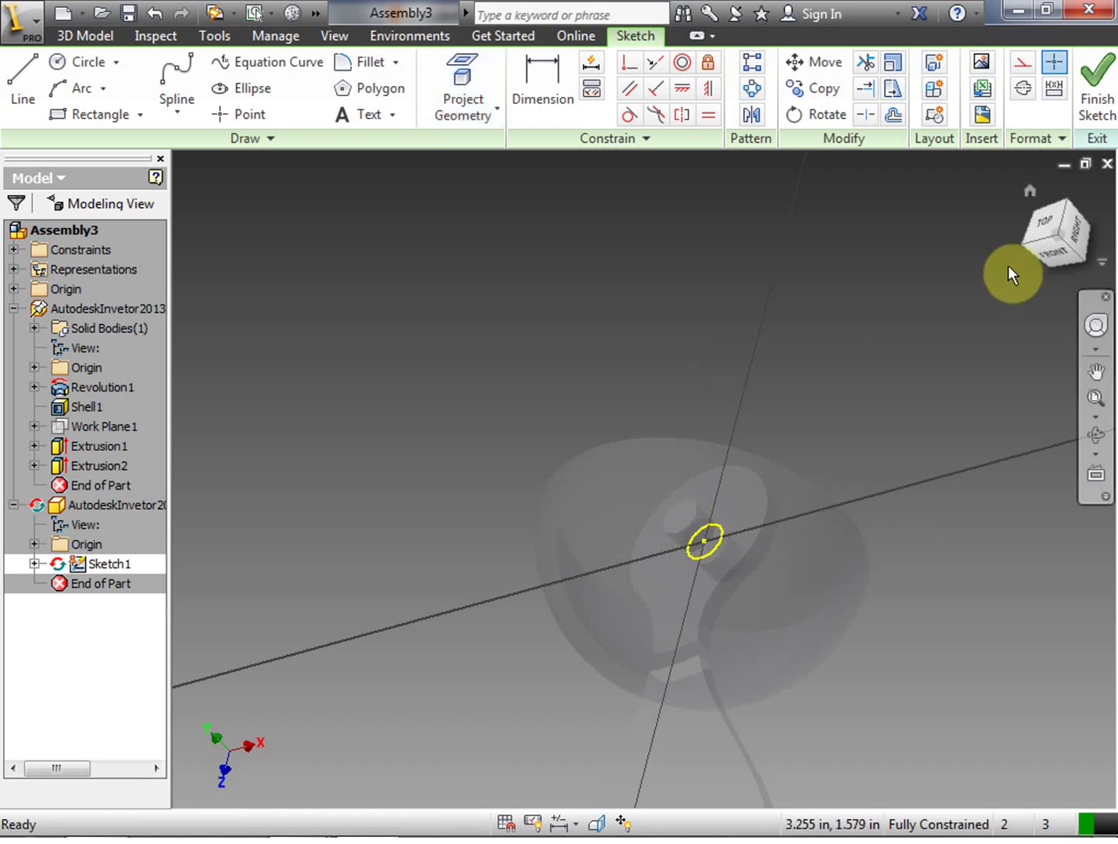
Draw a circle about 1.72 in in diameter centred on the projected axle circle
left_click_drag(1051, 238, 1085, 266)
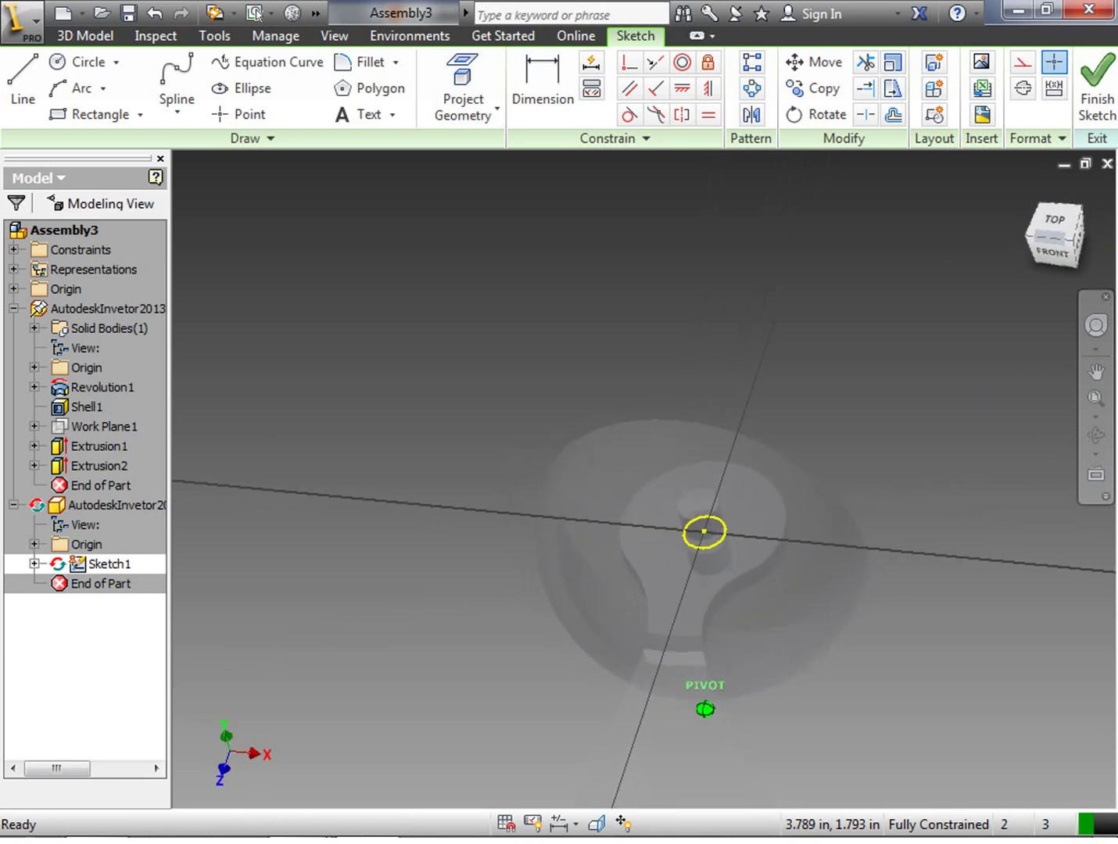
left_click_drag(1085, 265, 1035, 238)
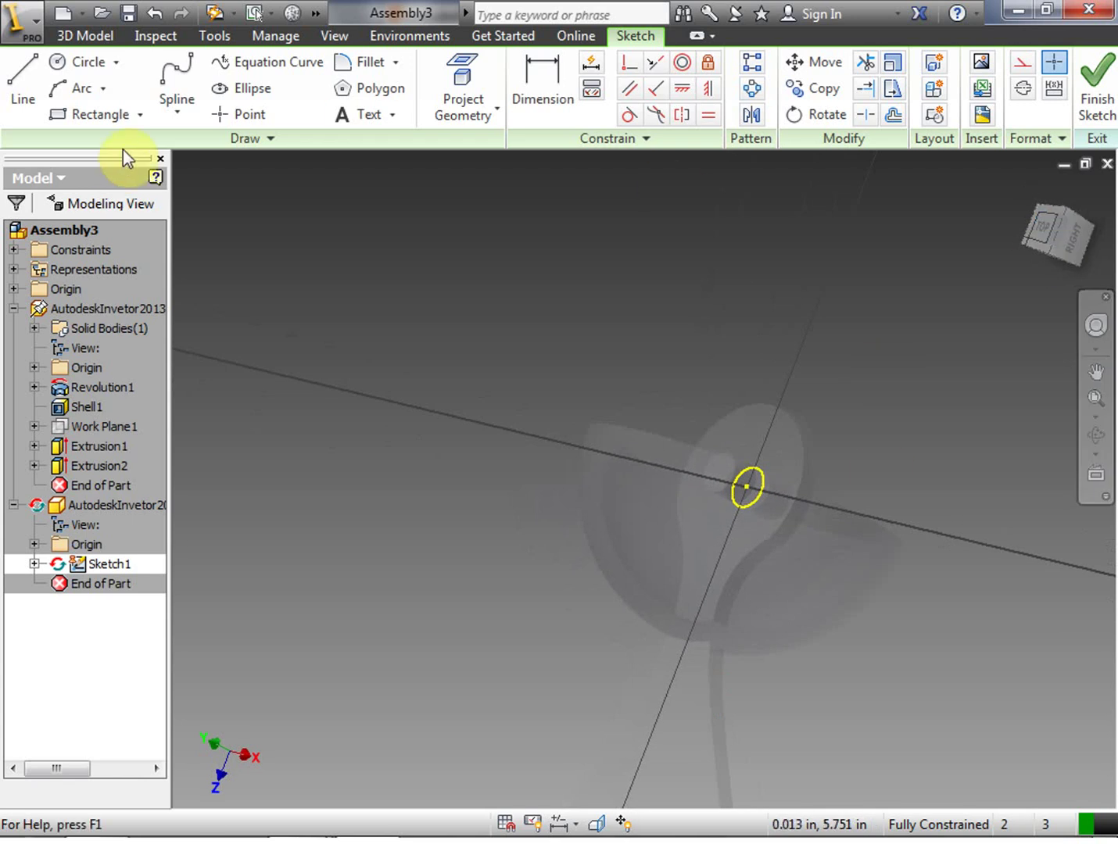
left_click(79, 63)
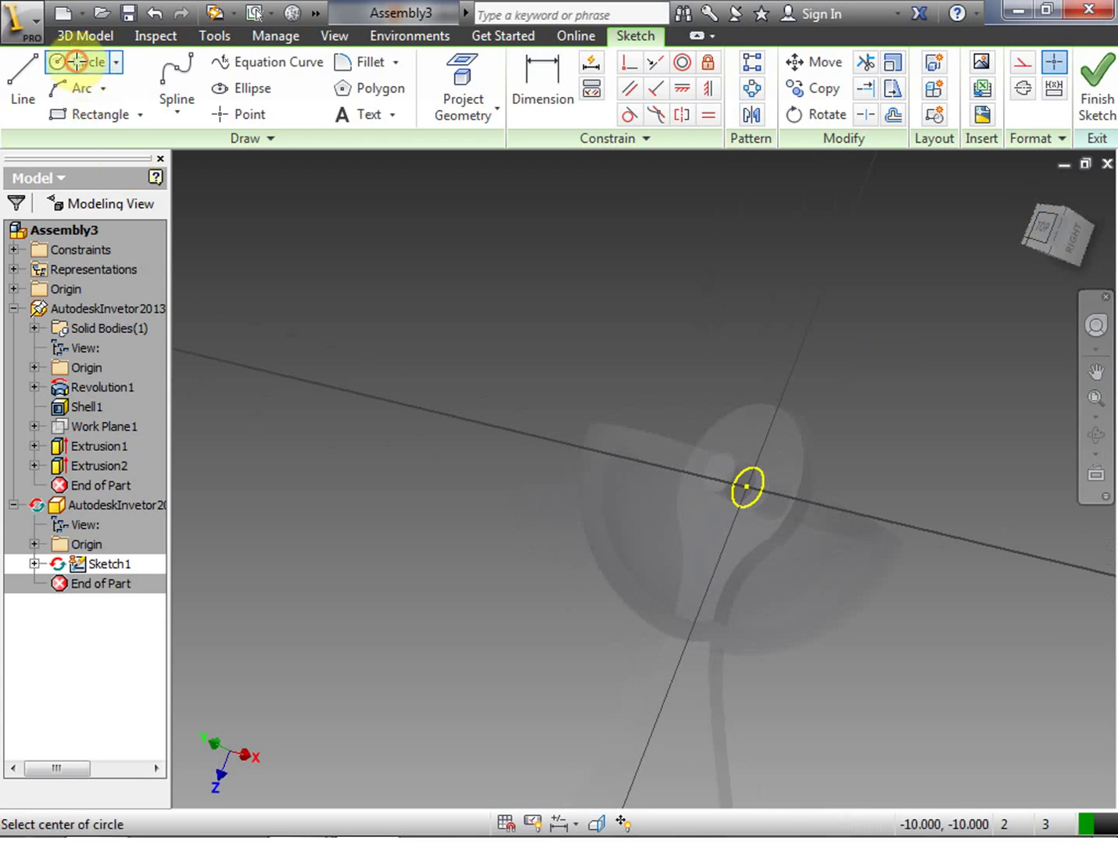
left_click(747, 488)
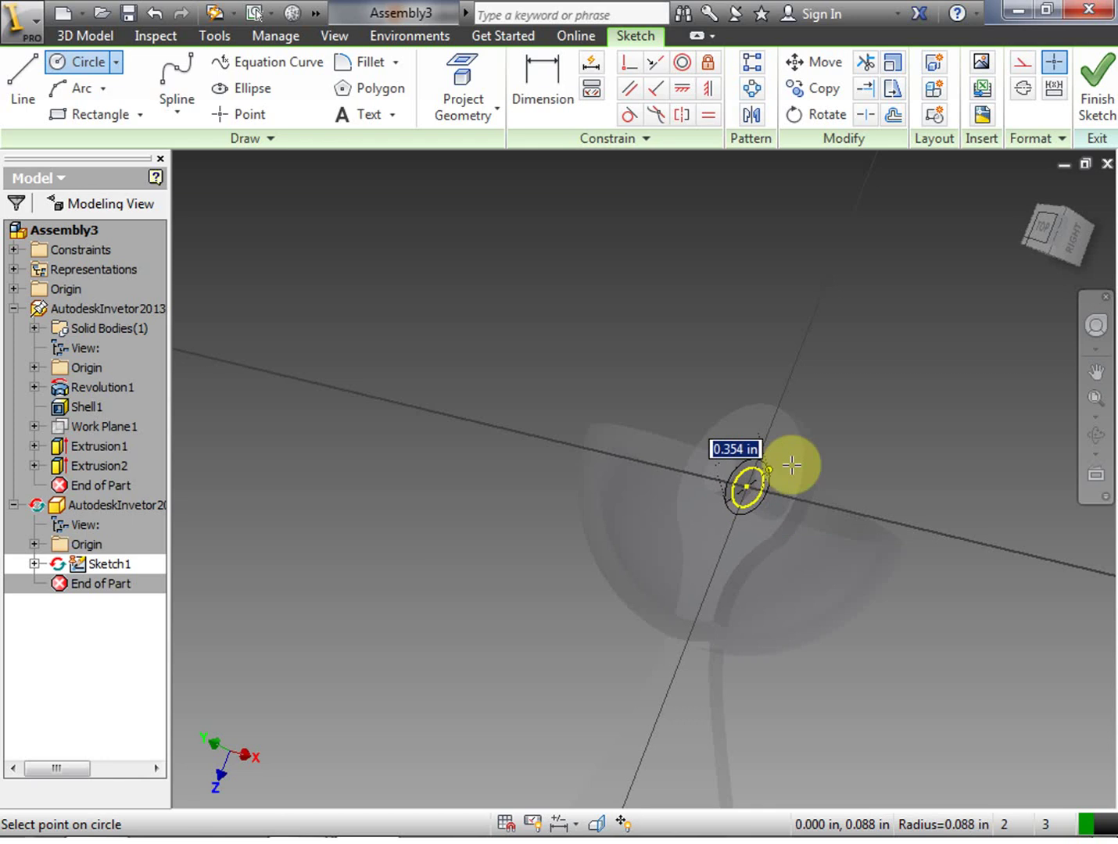
left_click(856, 447)
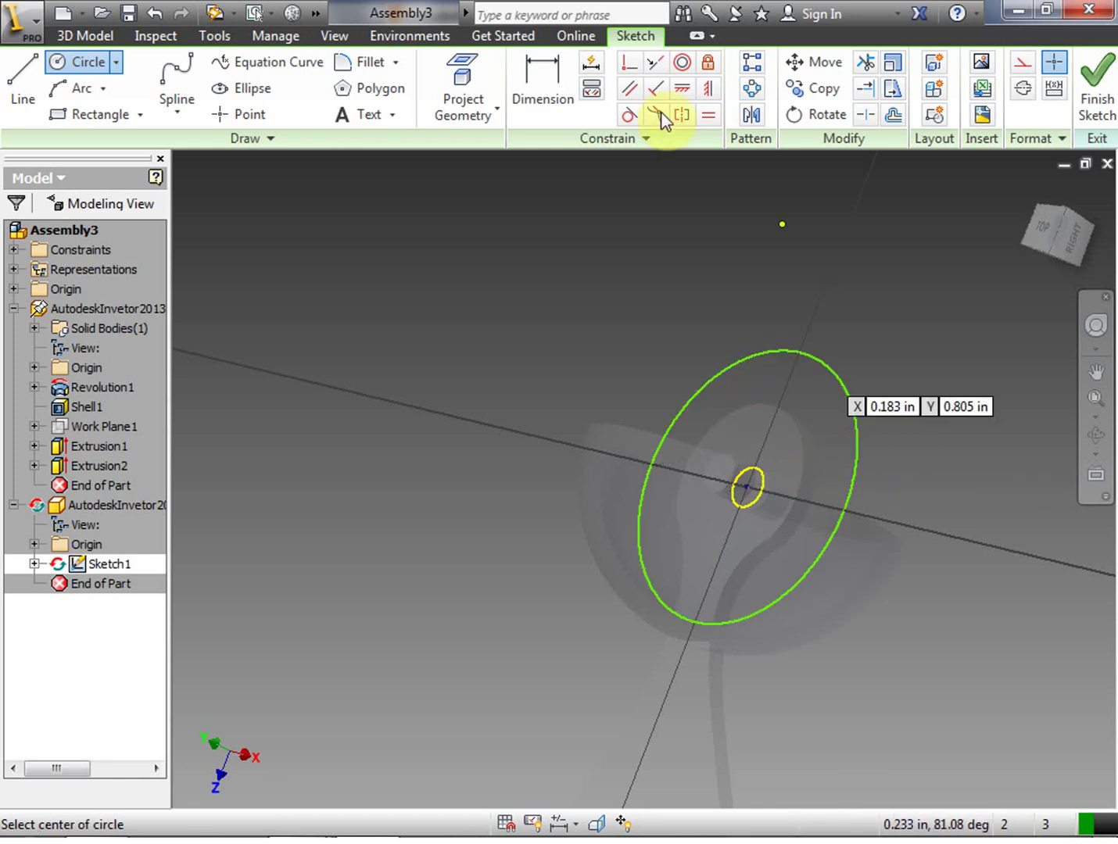
Dimension the outer wheel circle's diameter and set it to 1.5 in
left_click(553, 82)
left_click(840, 383)
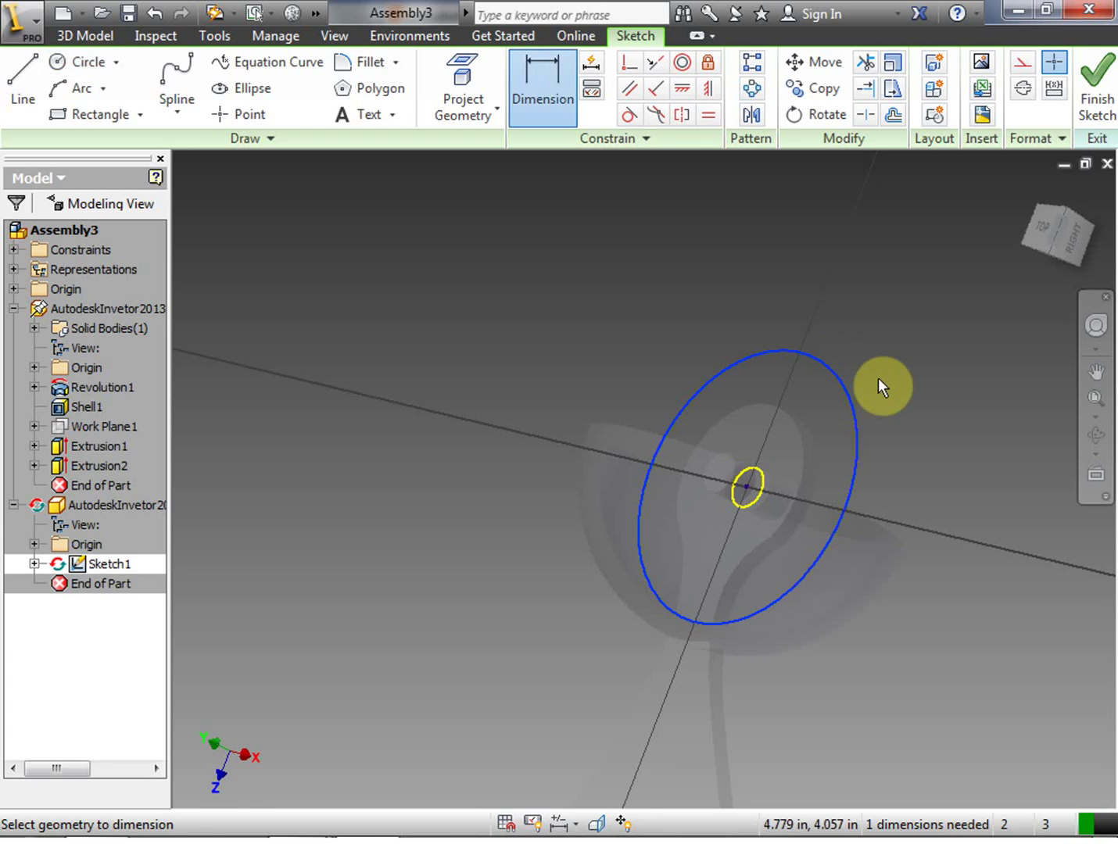
left_click(926, 394)
left_click(852, 470)
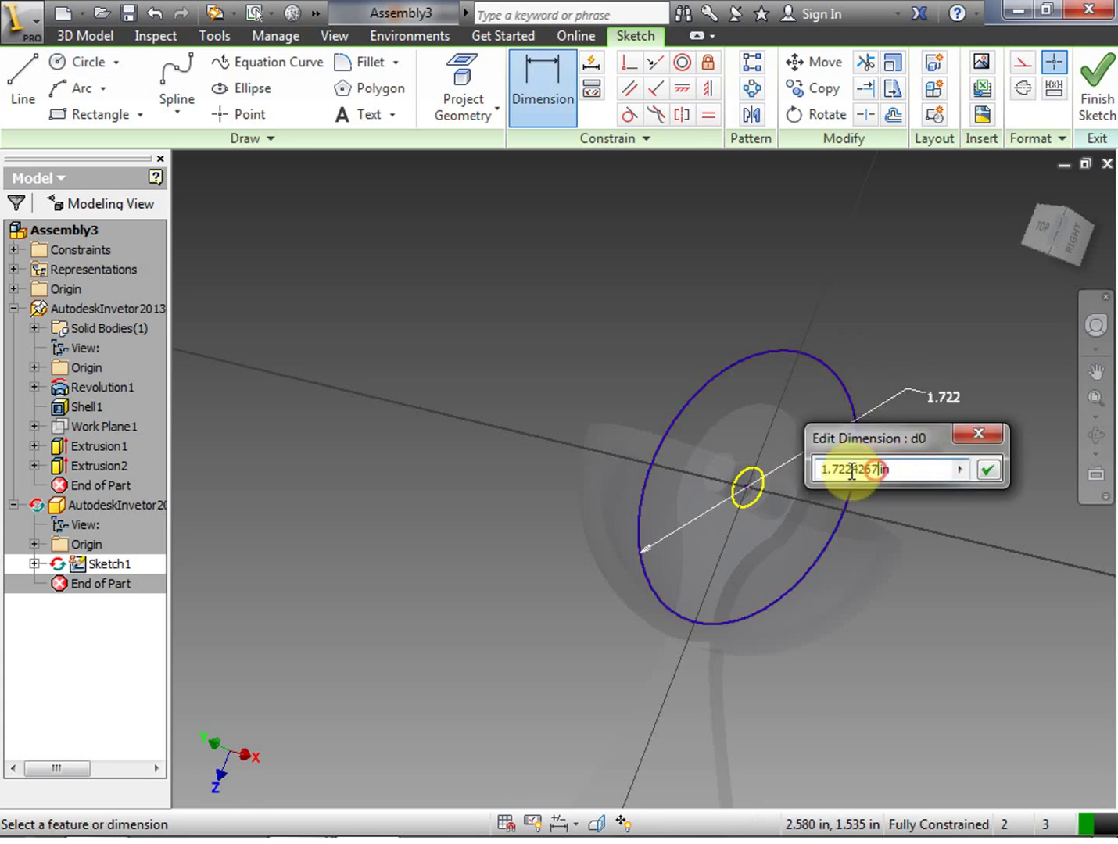
type("5")
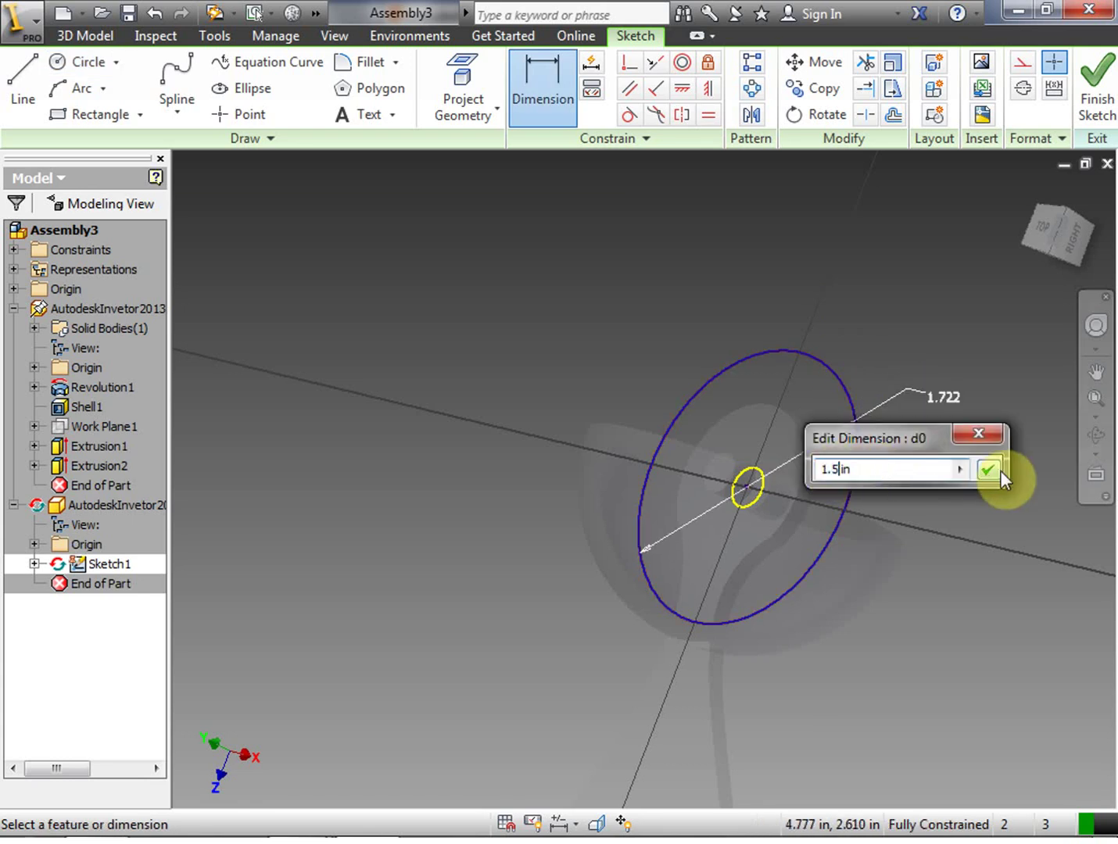
left_click(987, 470)
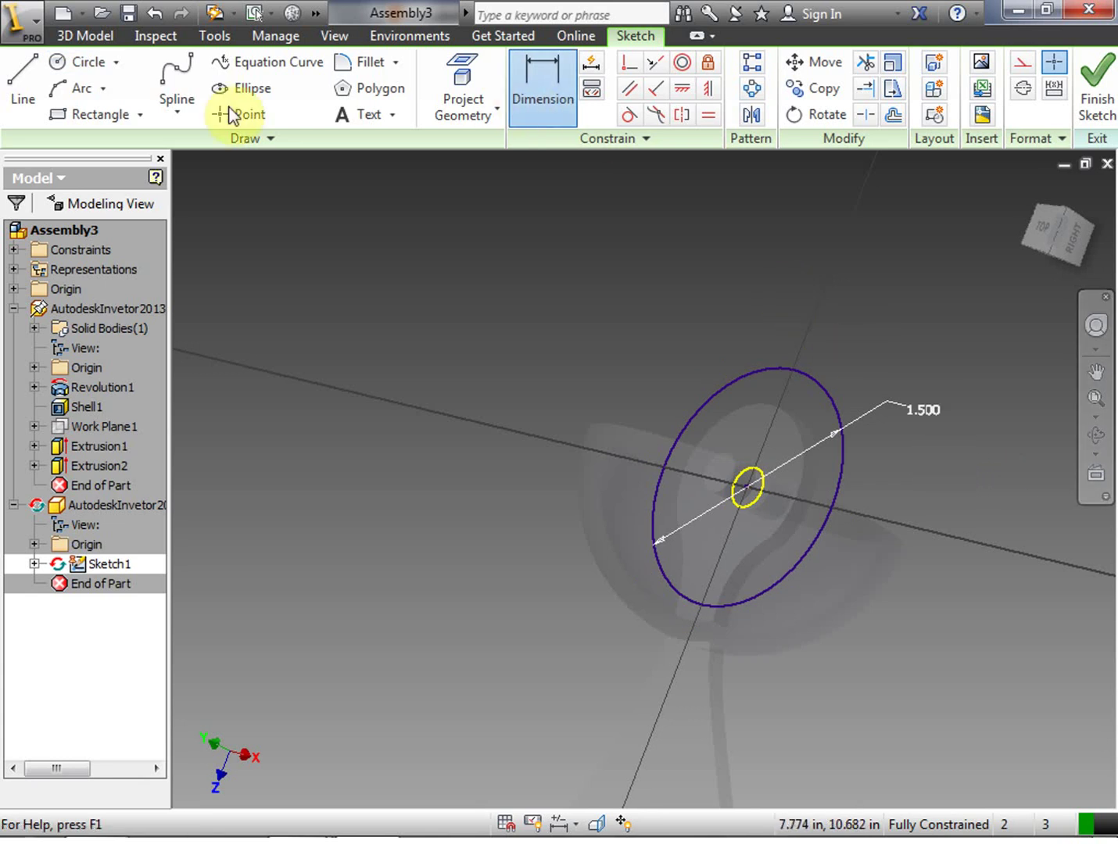
Draw a vertical diameter line across the 1.5 in wheel circle, from its top point to its bottom point
left_click(1047, 228)
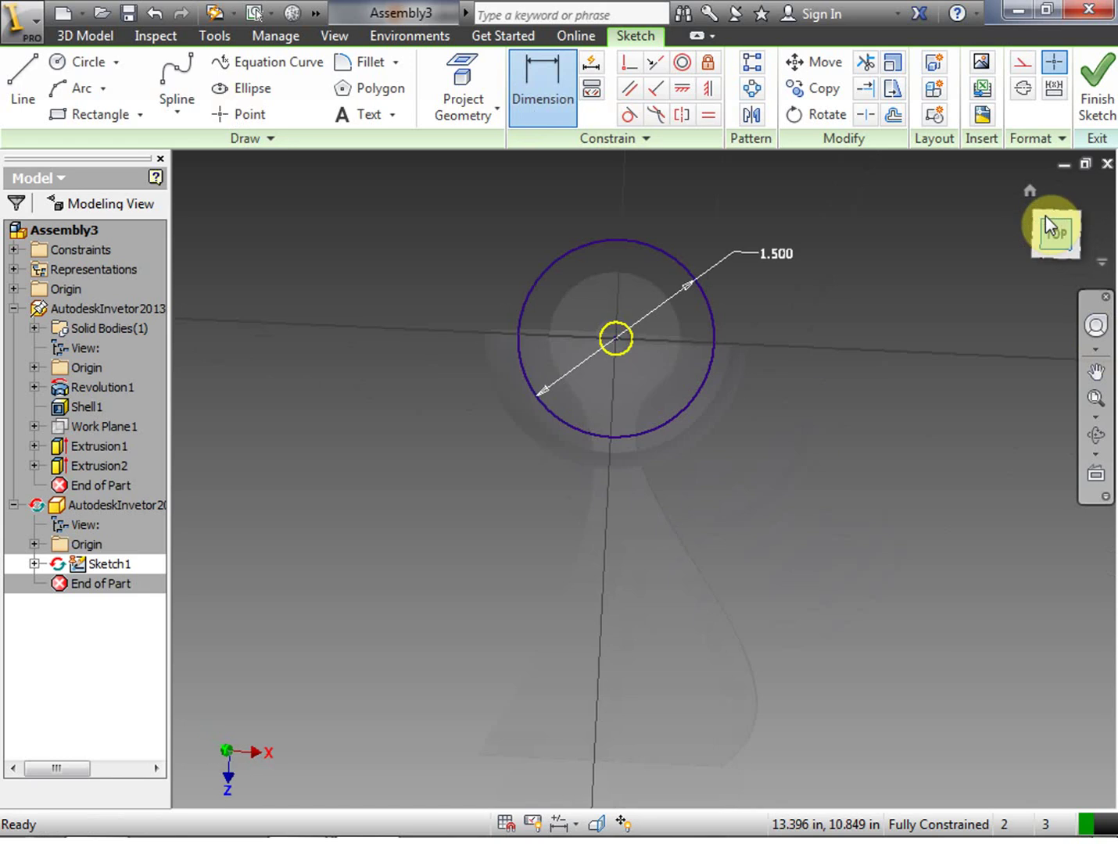
left_click(23, 82)
left_click(598, 231)
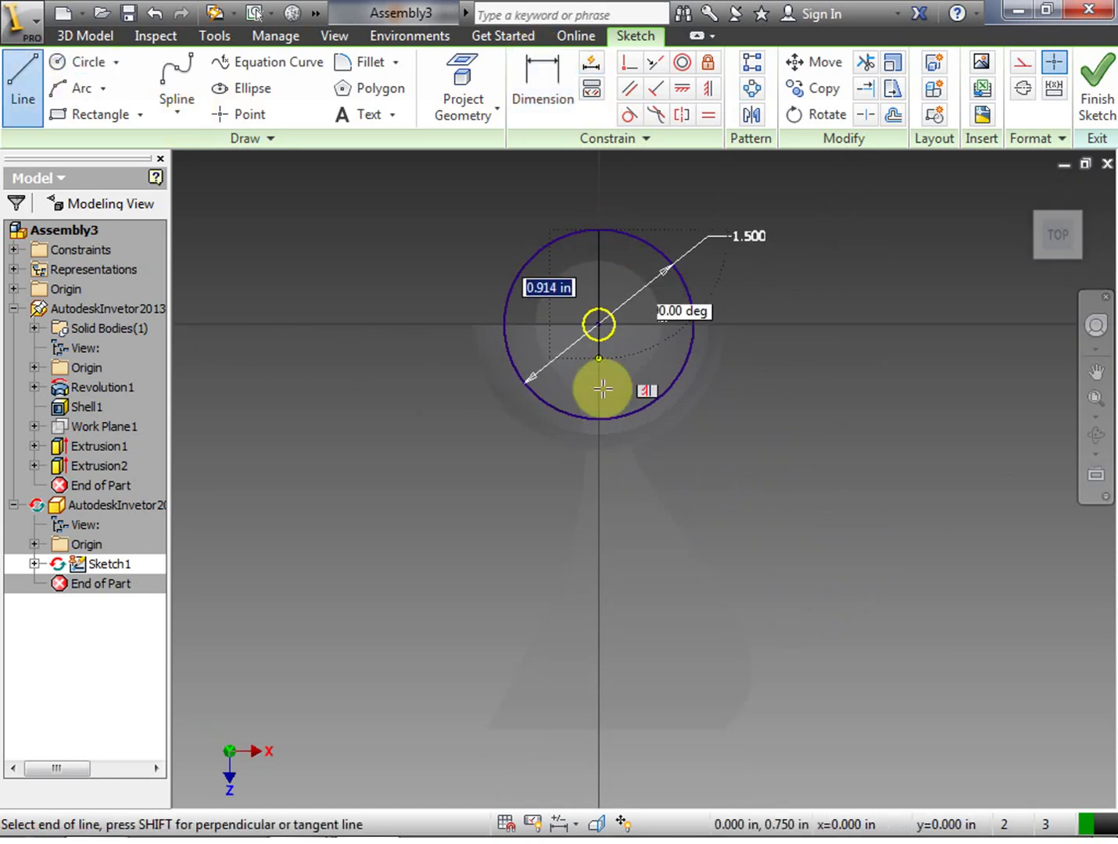
left_click(603, 417)
right_click(754, 400)
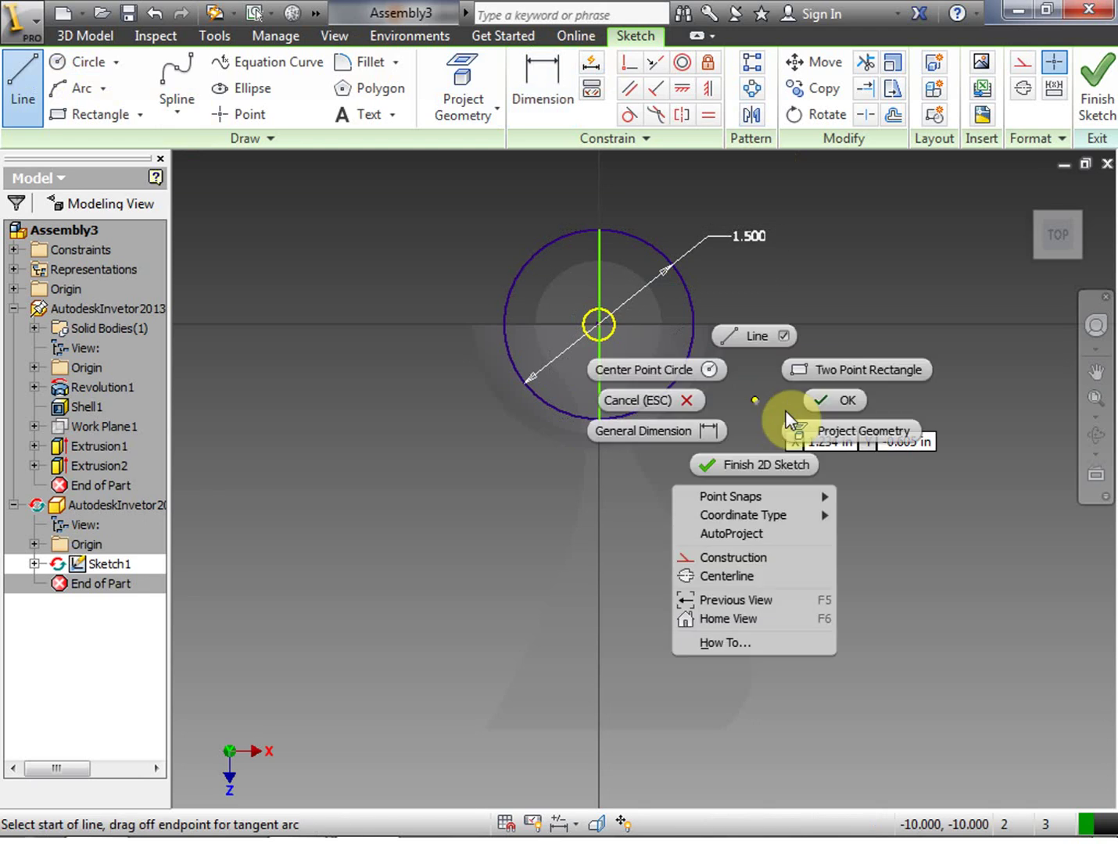
left_click(830, 404)
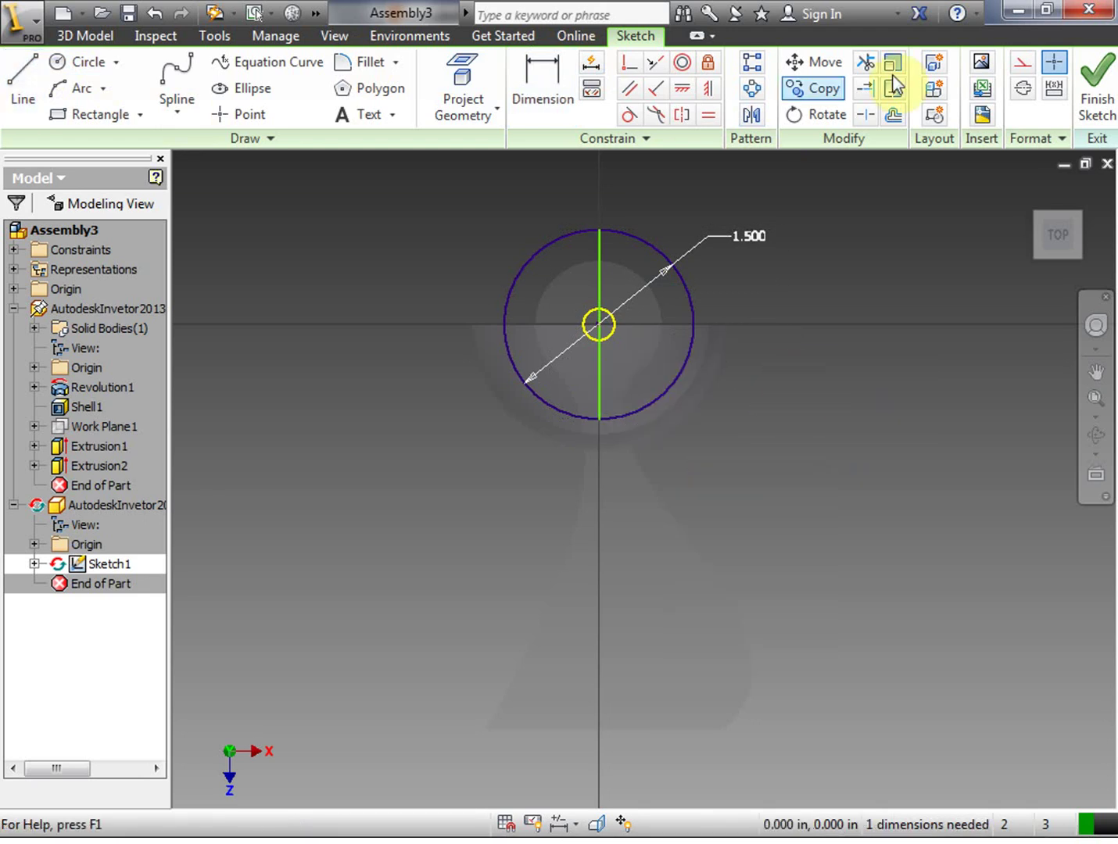
Trim away the right half of the outer wheel circle and finish the sketch
left_click(866, 63)
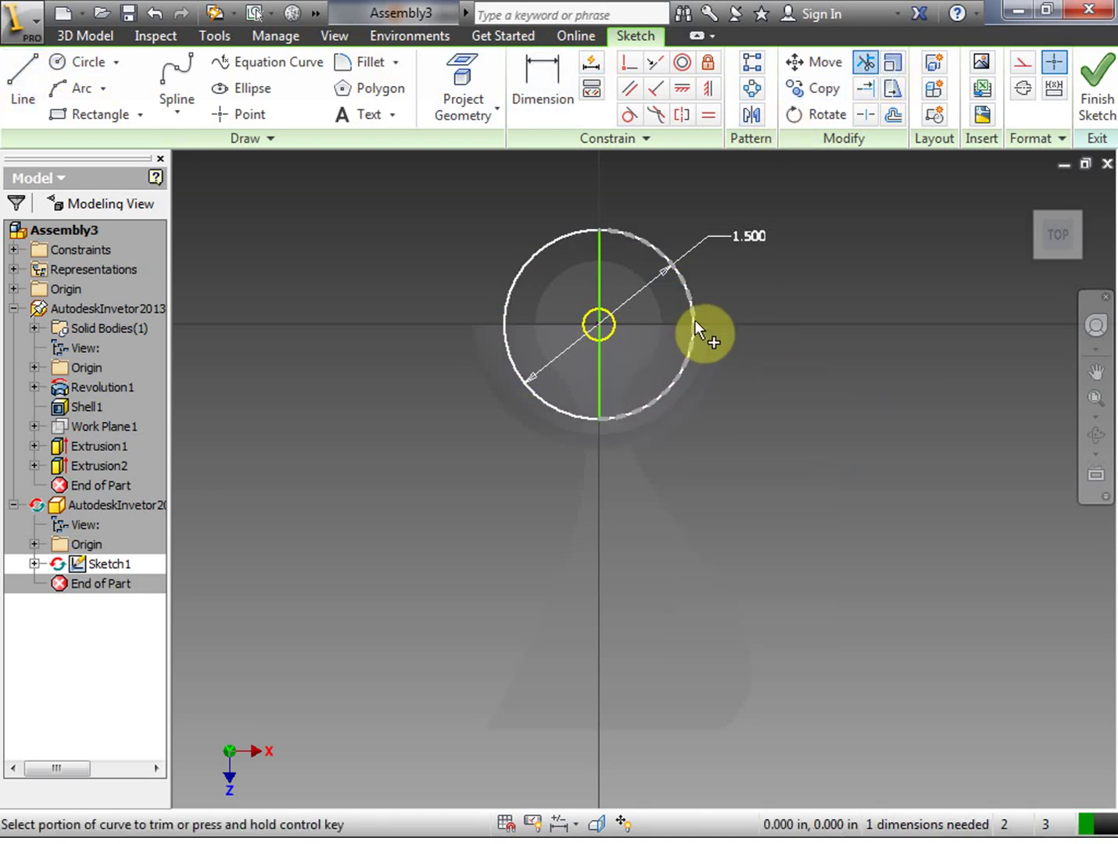
left_click(695, 320)
right_click(829, 320)
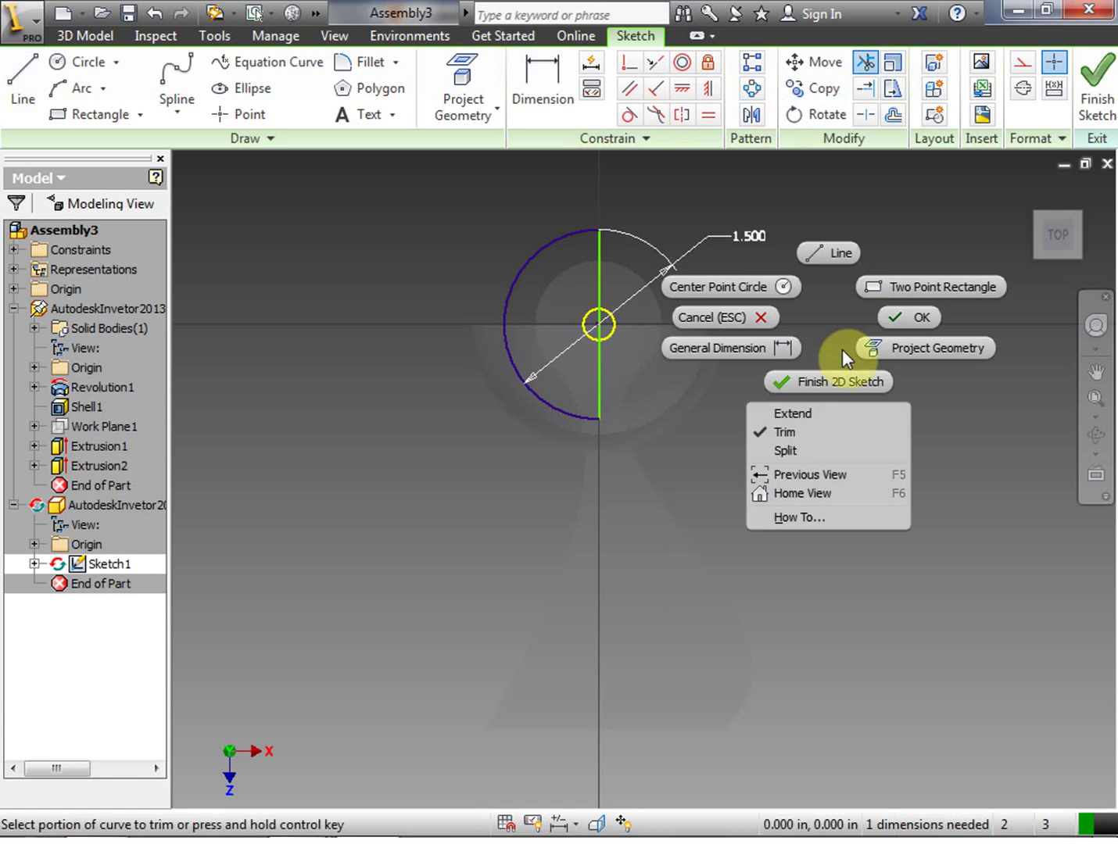
left_click(836, 381)
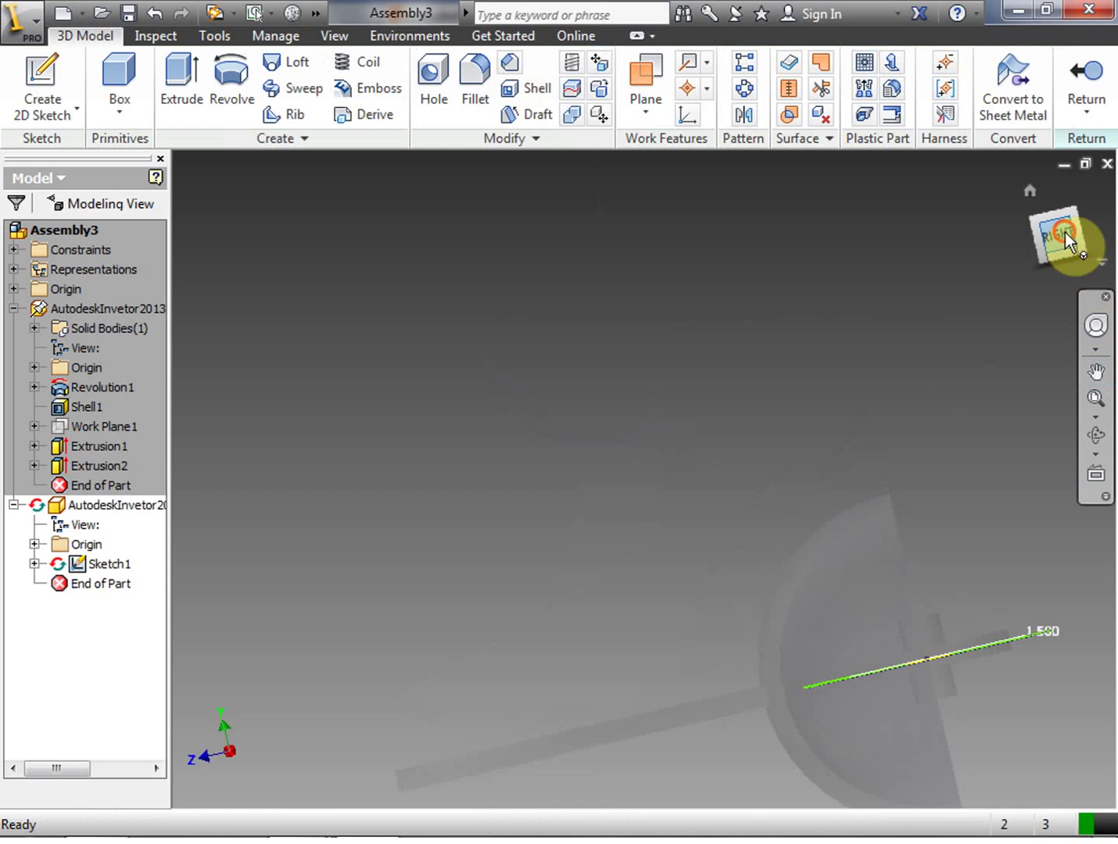
Revolve the half-circle profile 180 degrees about the straight diameter line
left_click_drag(1064, 232, 1085, 412)
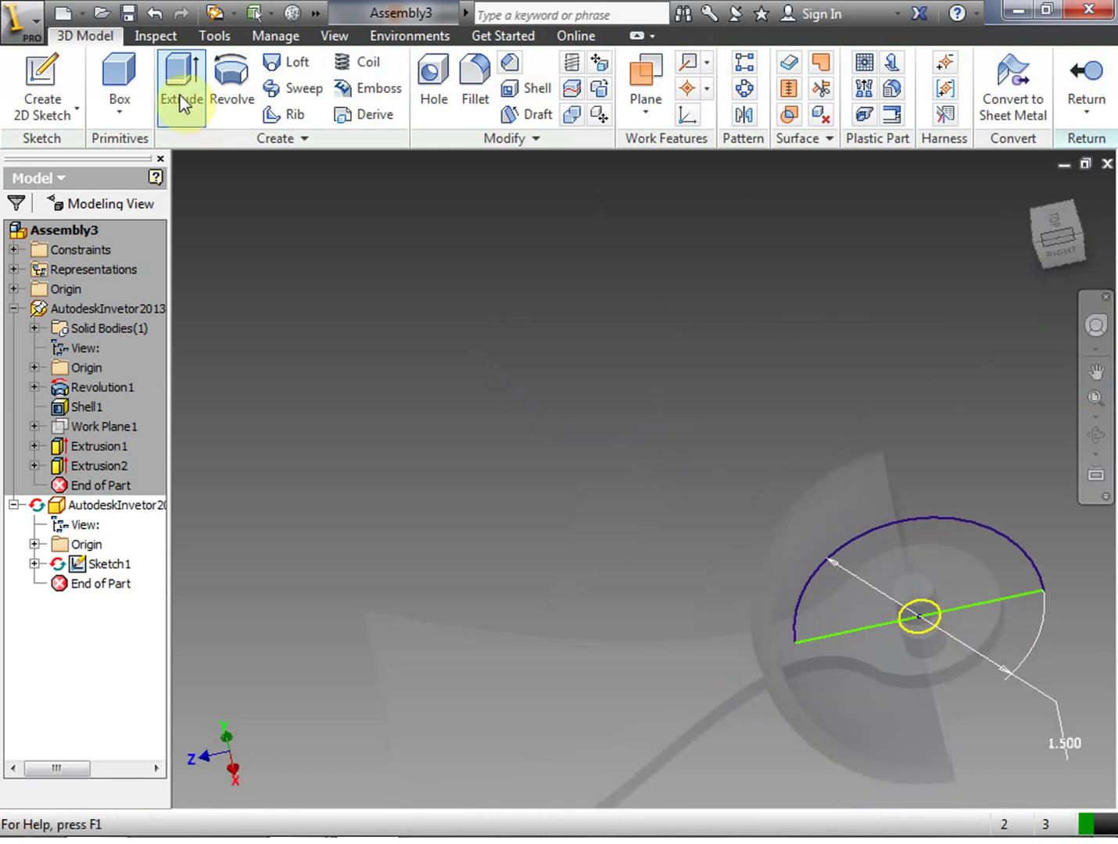
left_click(232, 79)
left_click(957, 551)
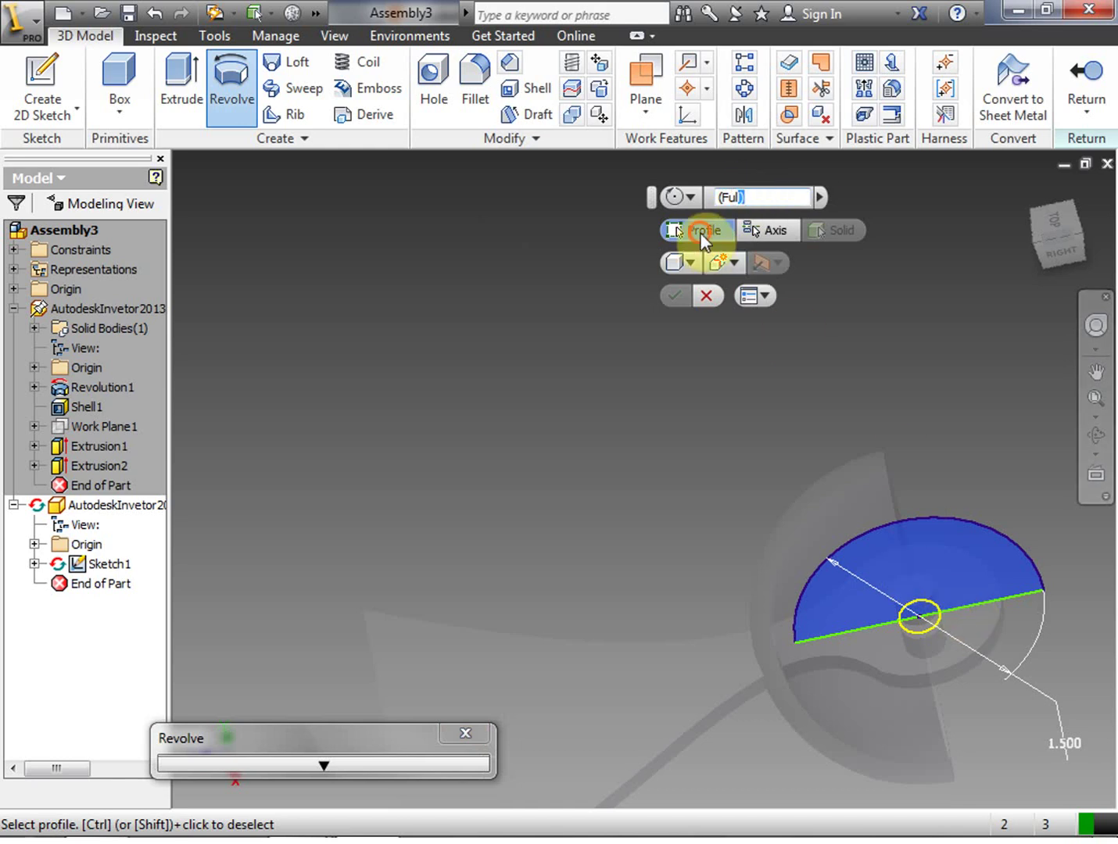
left_click(771, 227)
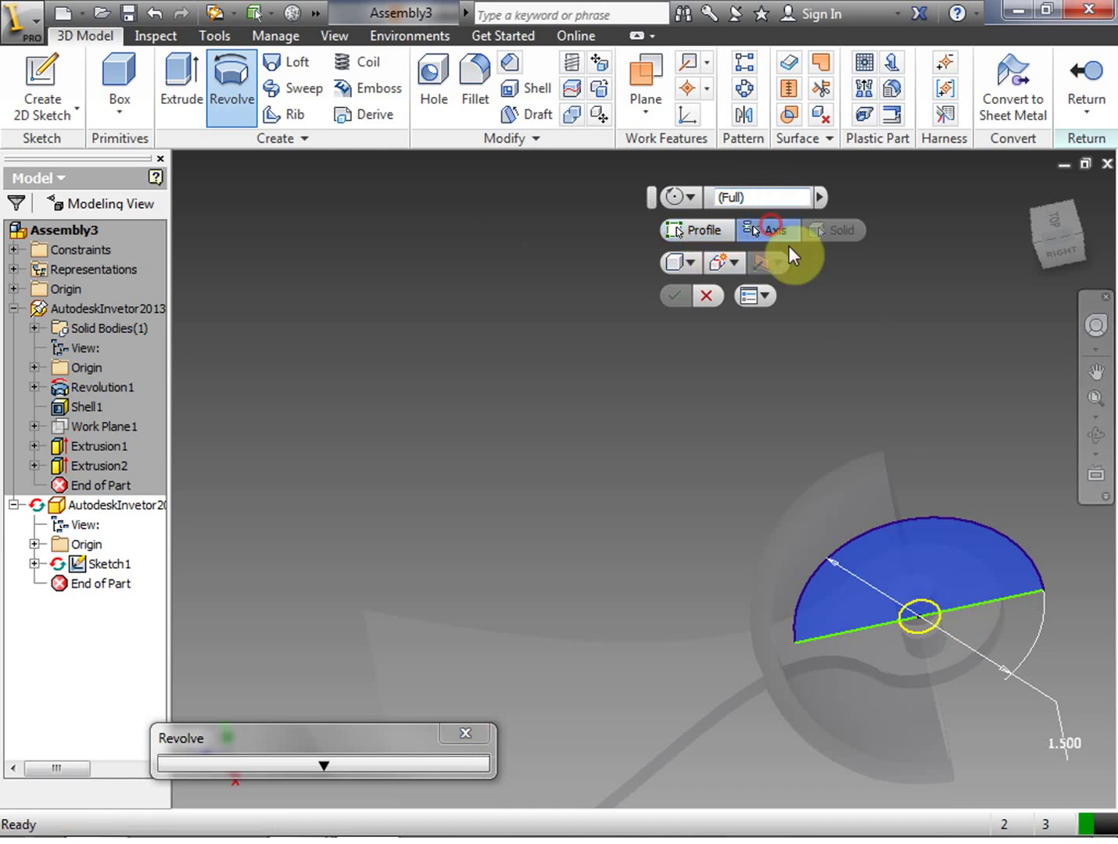
left_click(991, 603)
left_click(1000, 667)
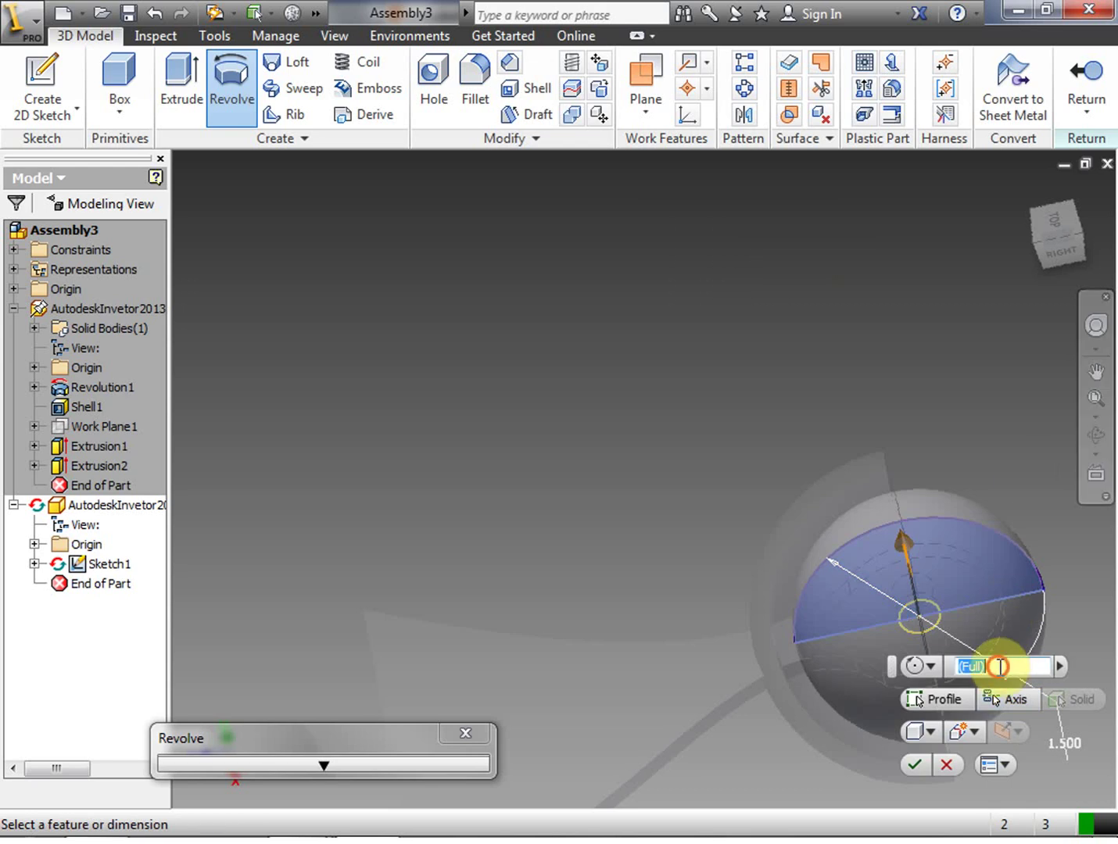
type("1")
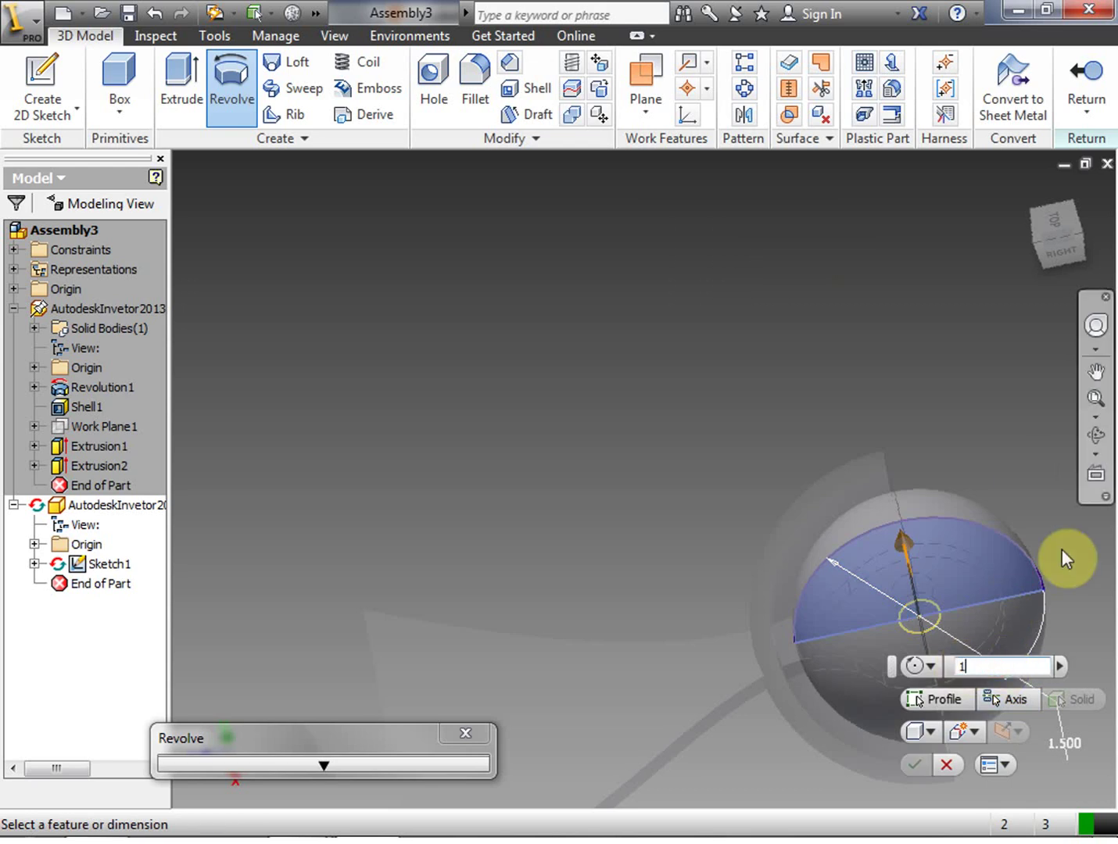
type("80")
left_click(913, 766)
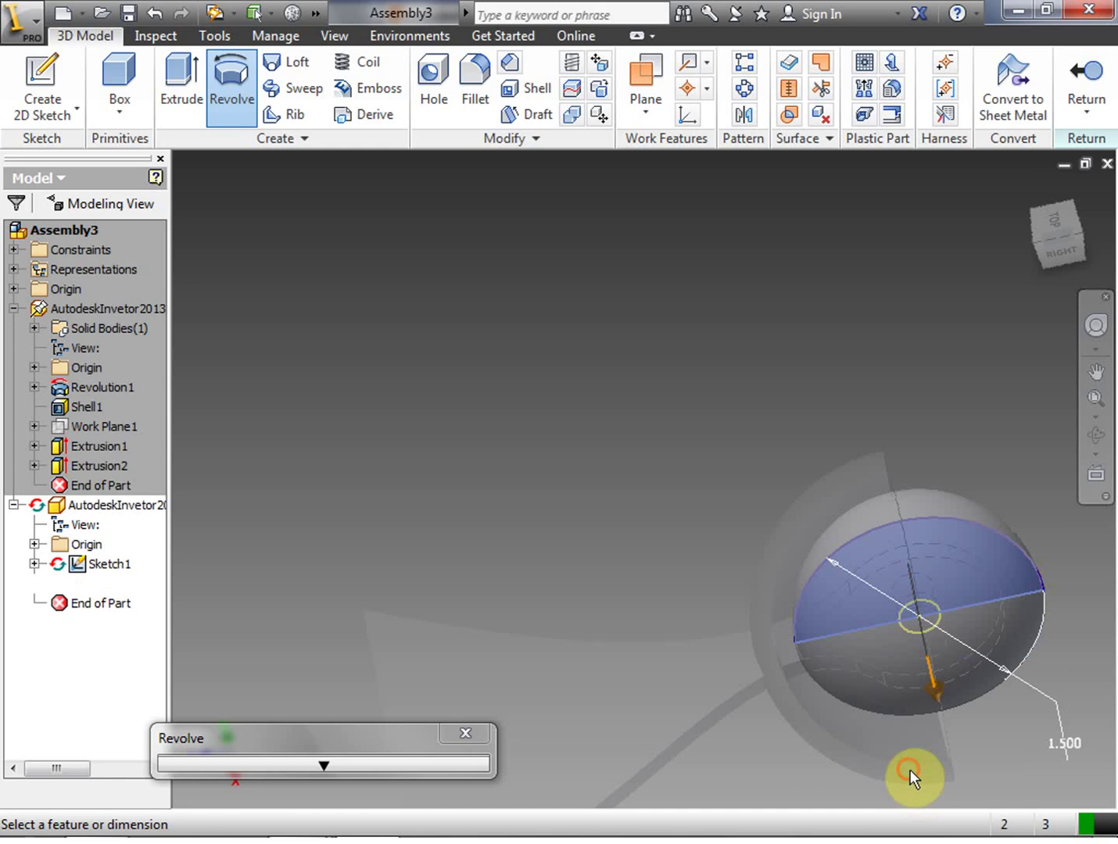
Create a 2D sketch on the wheel's flat circular face and project the axle stub's circular edge into it
left_click_drag(1067, 254, 993, 167)
left_click_drag(1012, 273, 1068, 258)
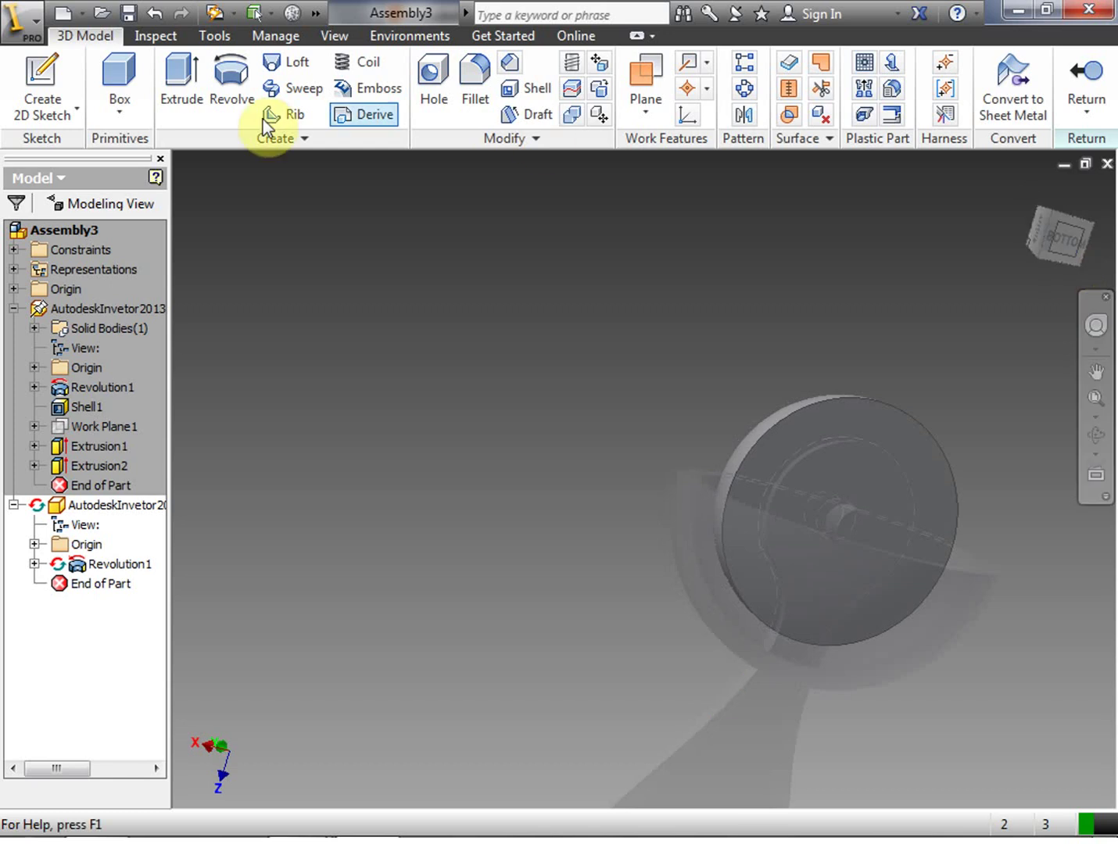
left_click(47, 64)
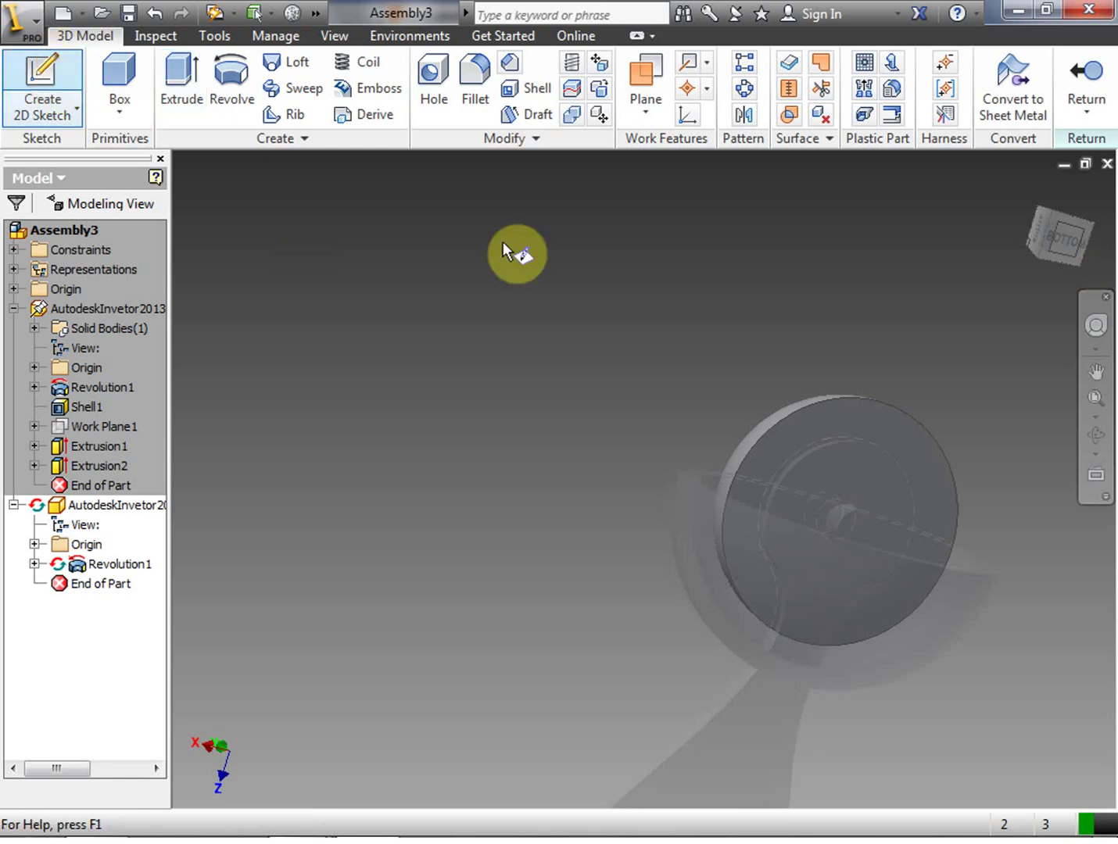
left_click(879, 442)
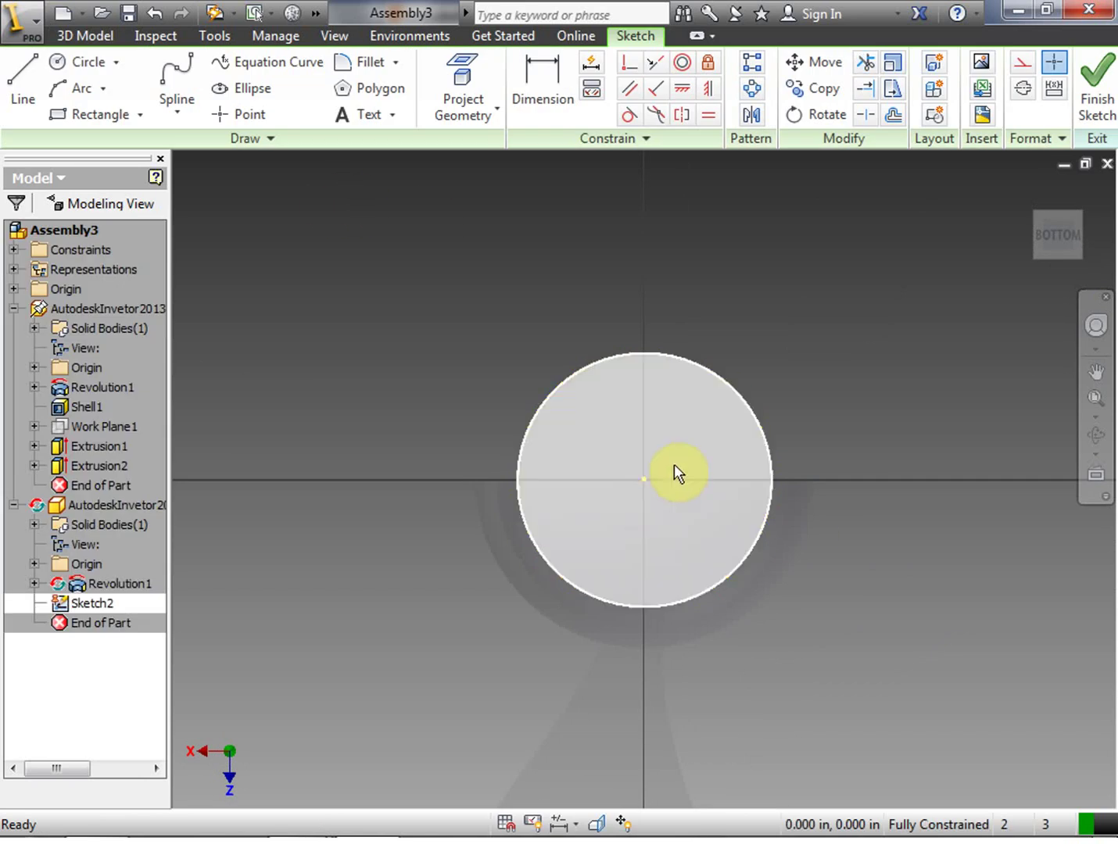
left_click(469, 74)
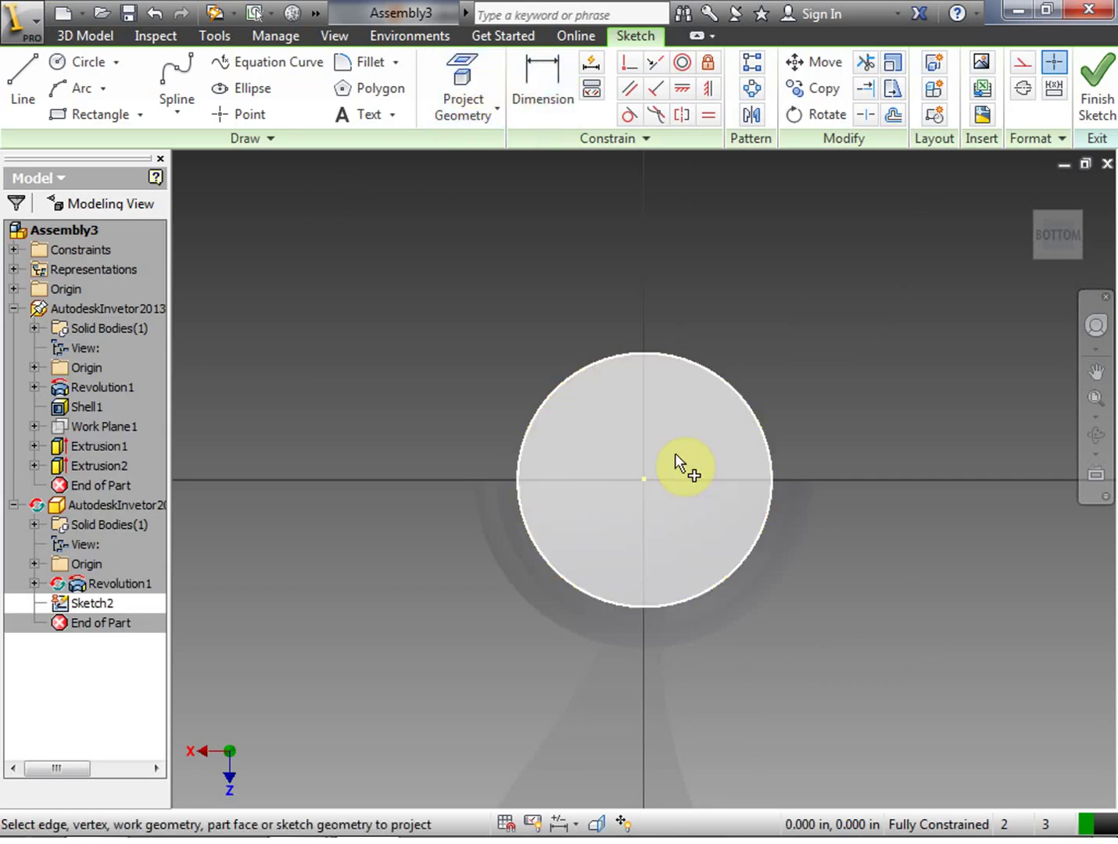
left_click(662, 472)
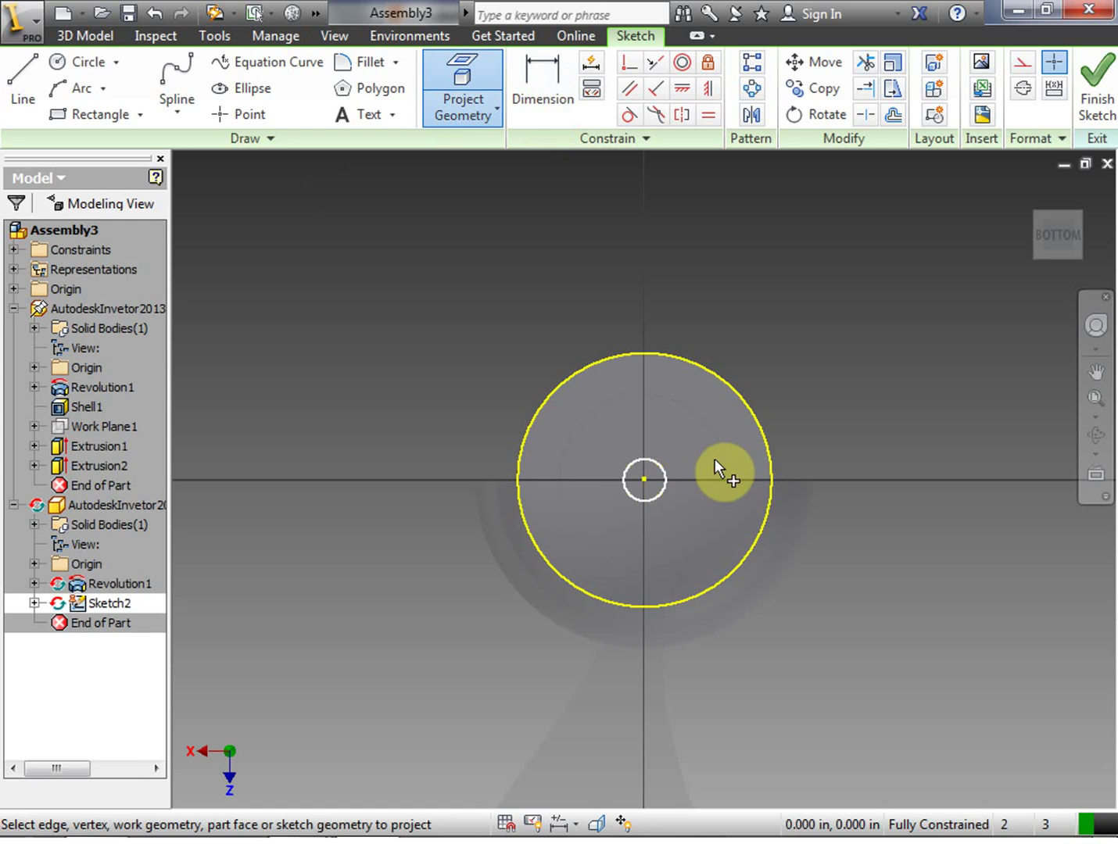
Draw a circle about 0.25 in in diameter from the wheel's center out to the projected axle outline
mouse_move(1074, 265)
left_mouse_down()
mouse_move(1067, 410)
mouse_move(1055, 317)
left_mouse_up()
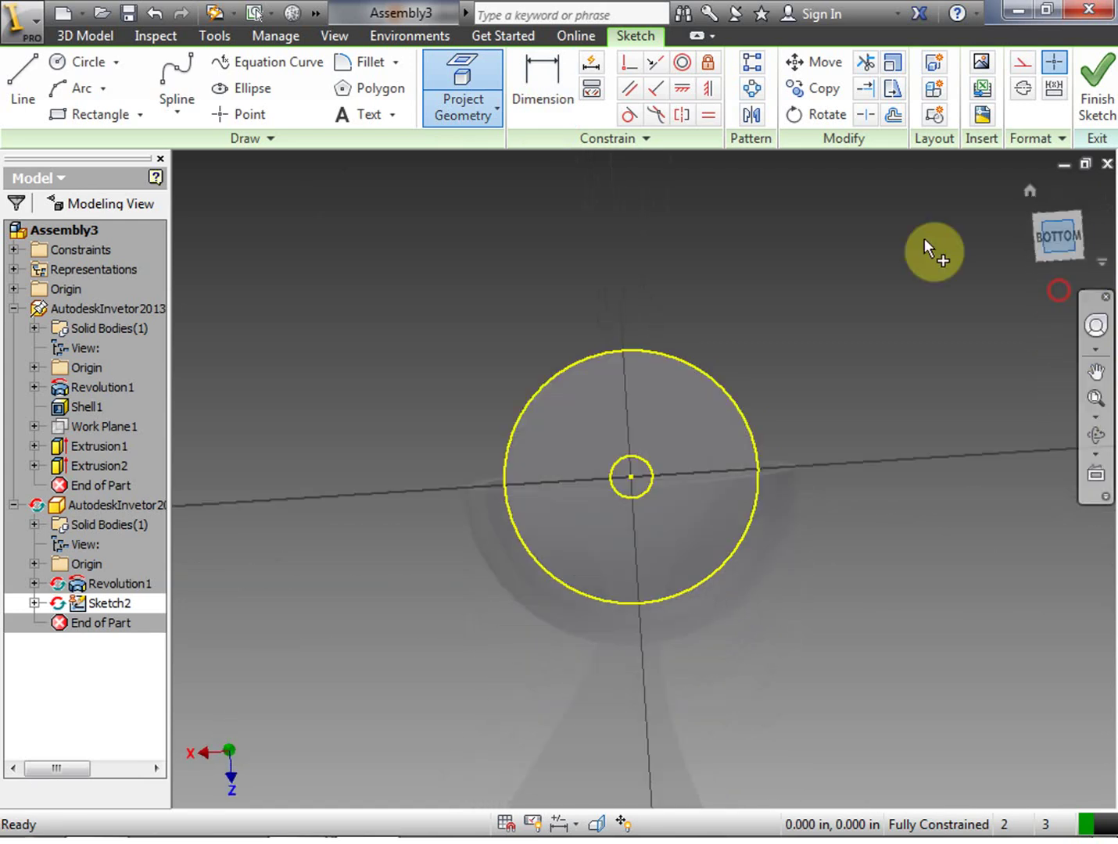
left_click(78, 61)
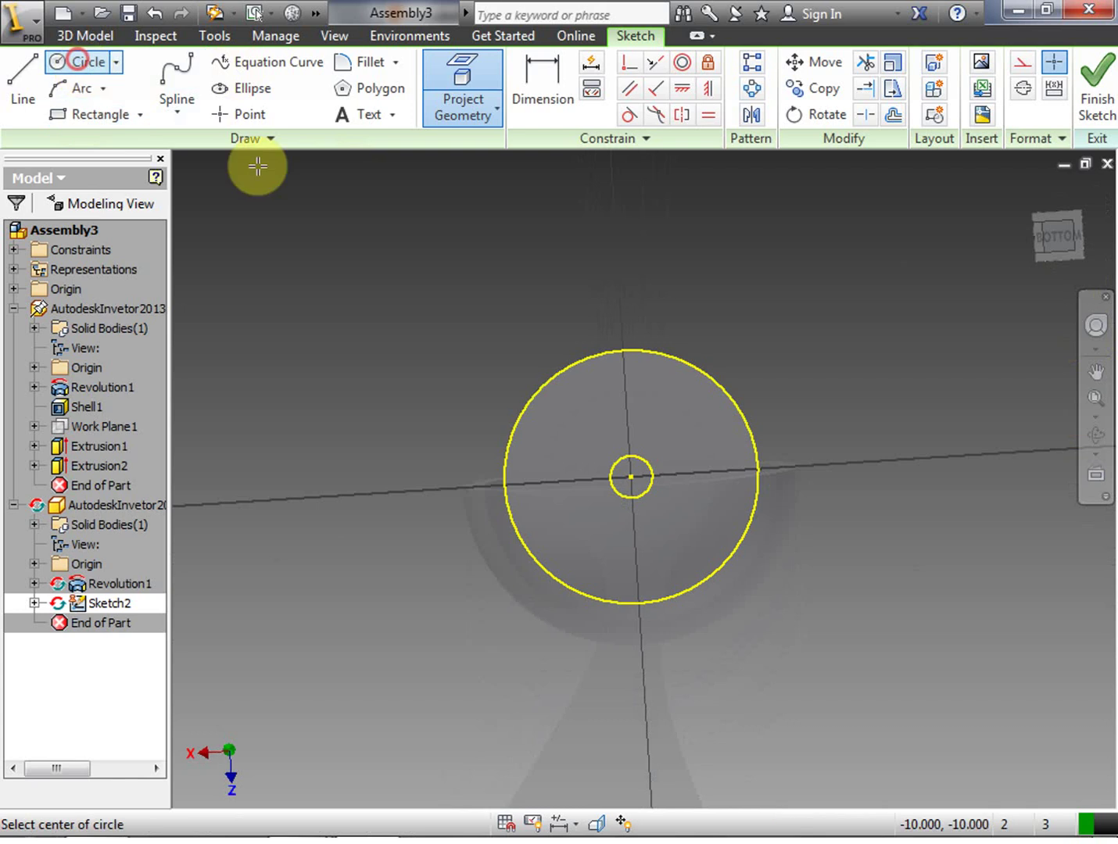
left_click(631, 476)
left_click(652, 467)
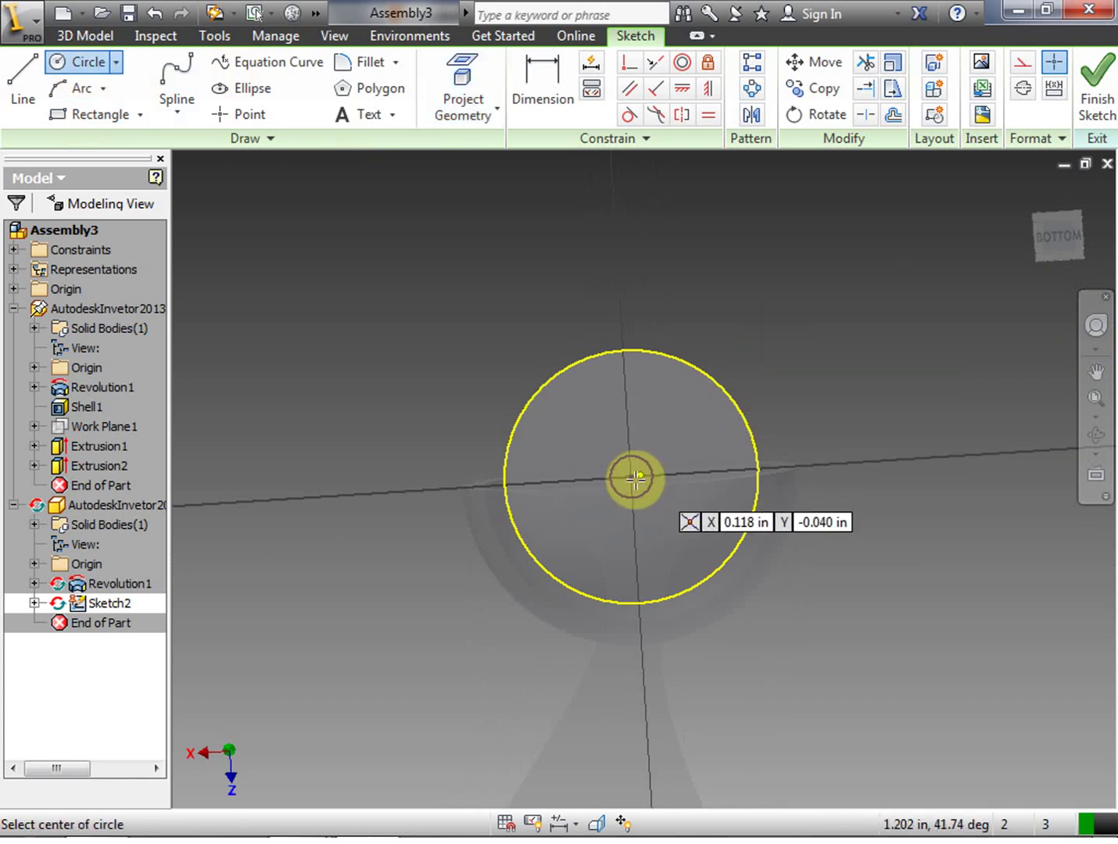
left_click(67, 67)
left_click(66, 64)
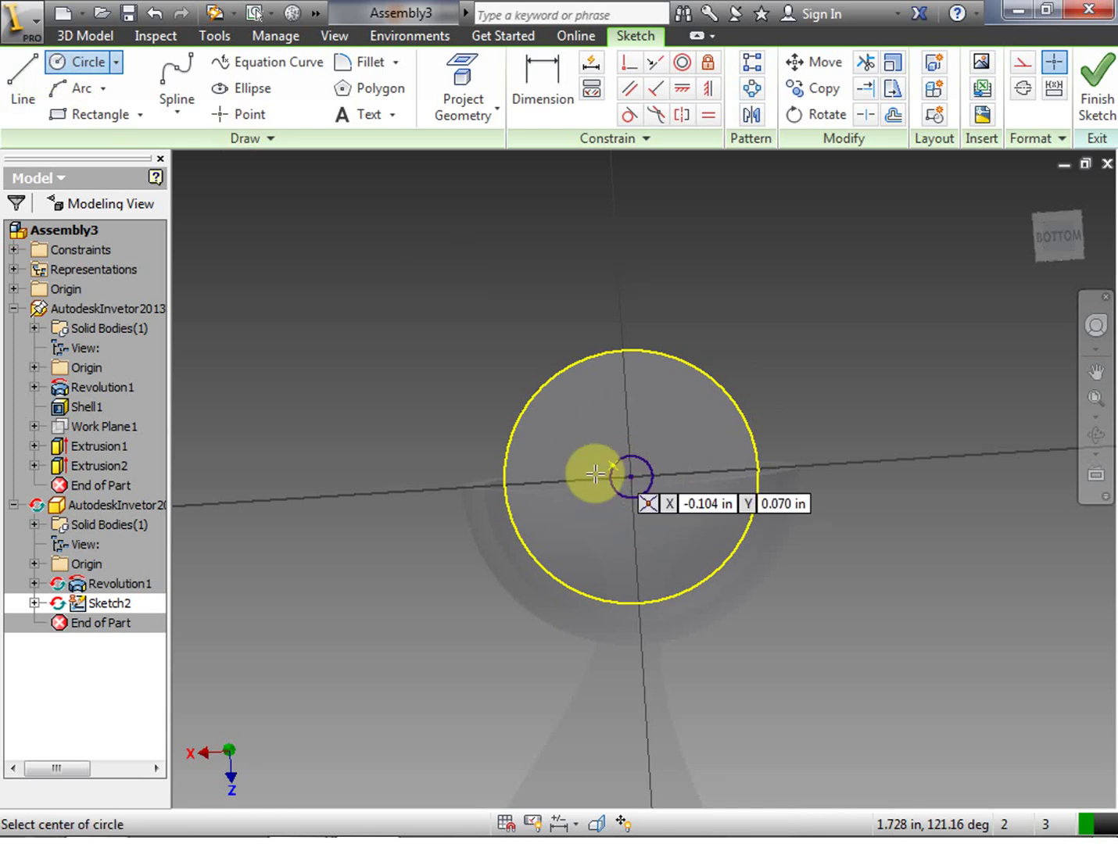
right_click(772, 367)
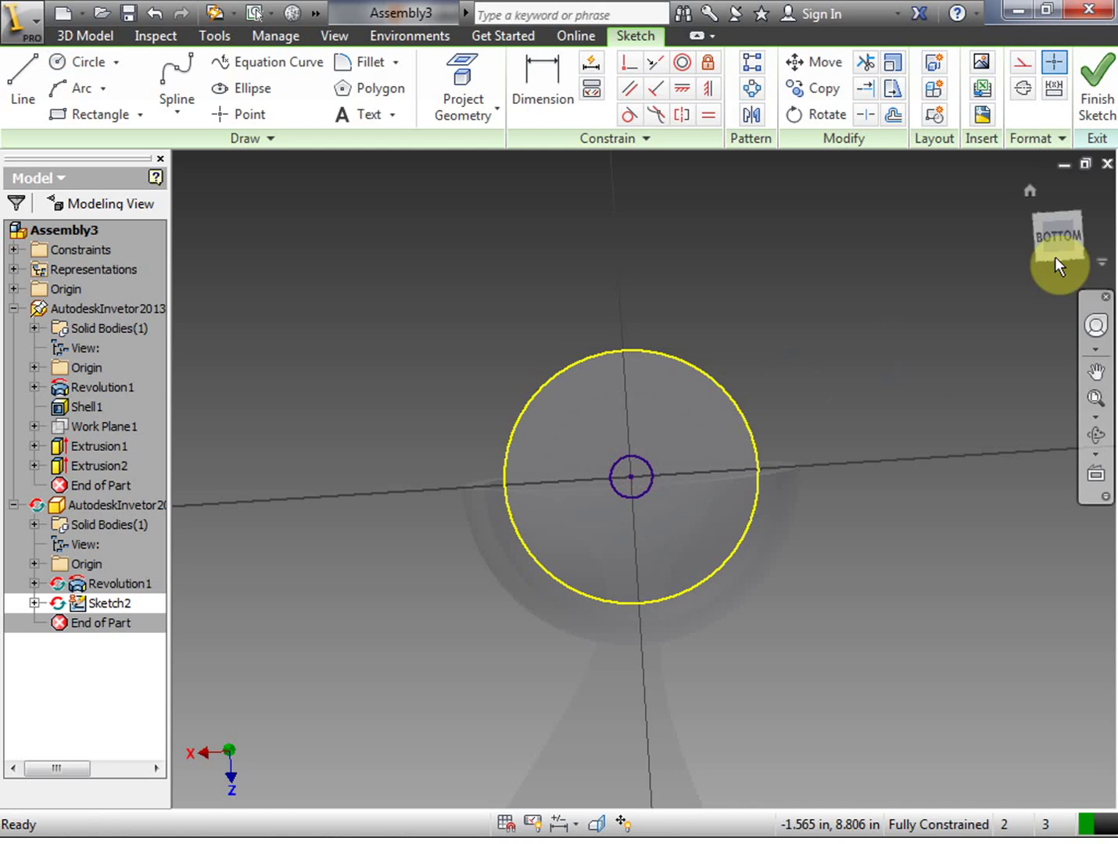
Try to add a diameter dimension to the small center circle
left_click(1062, 238)
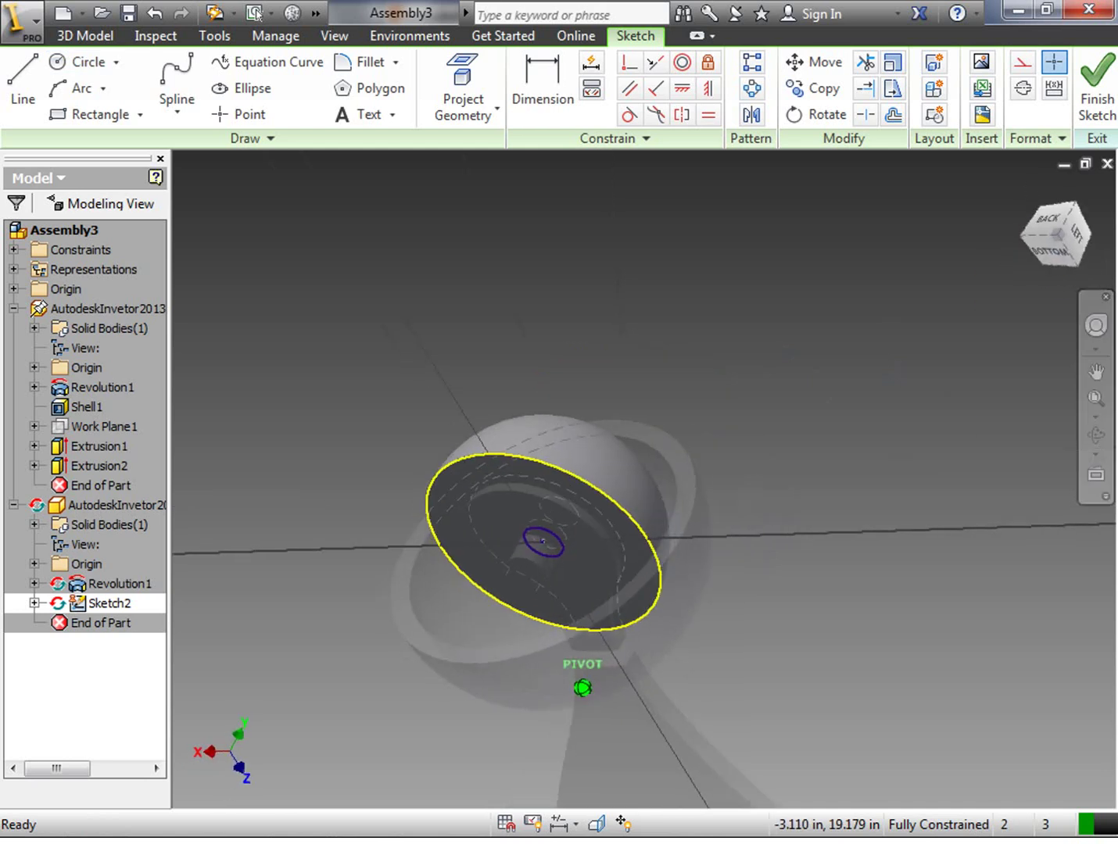
left_click(545, 123)
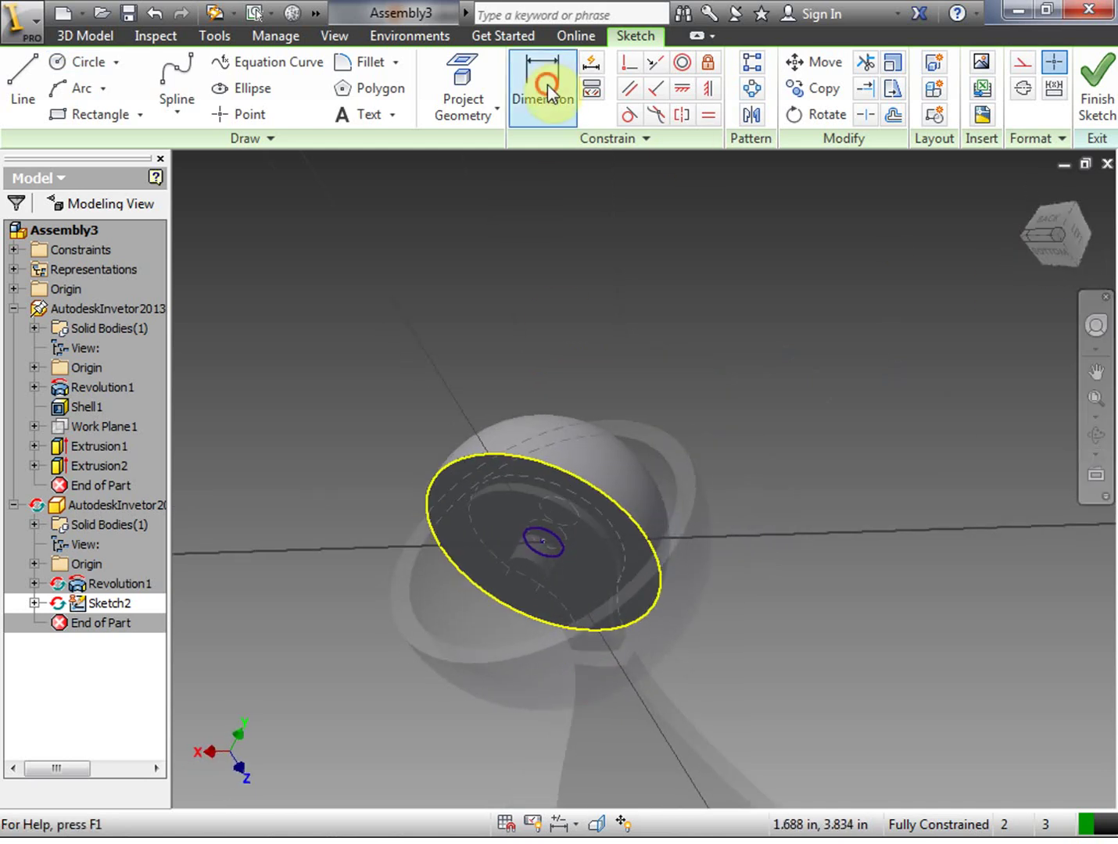
left_click(555, 534)
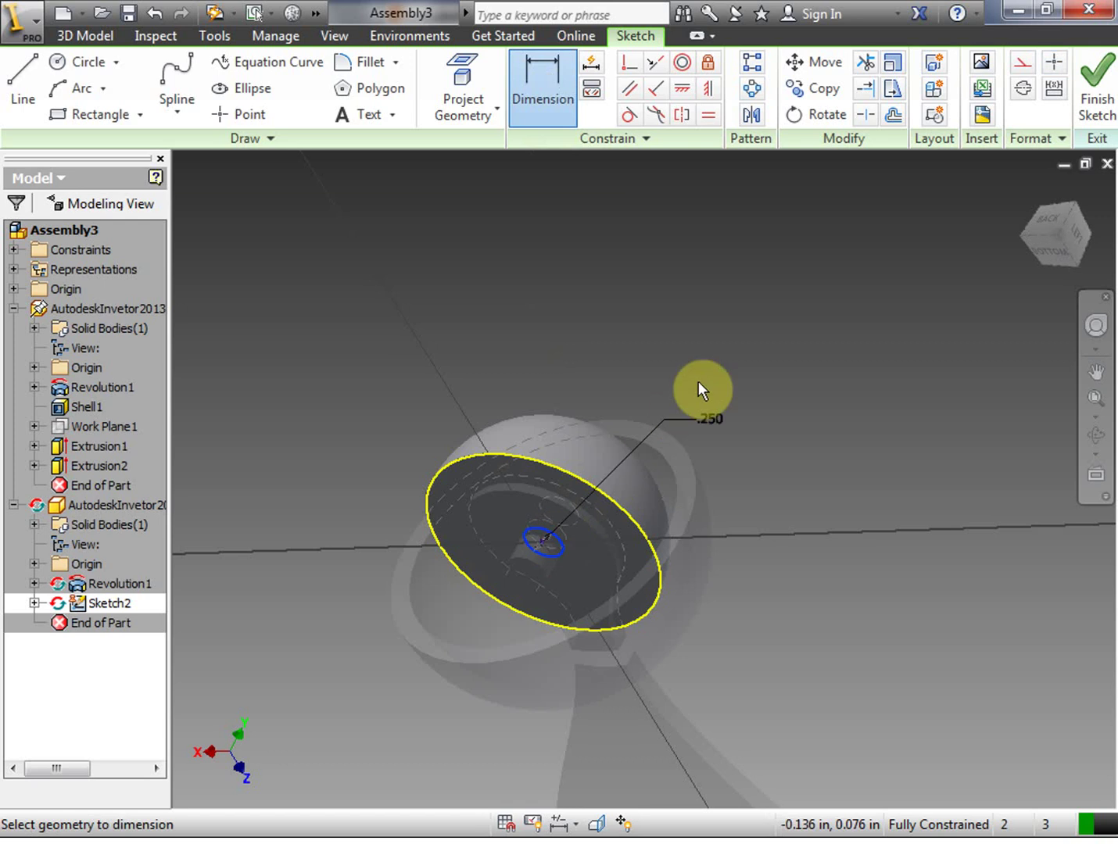
left_click(699, 380)
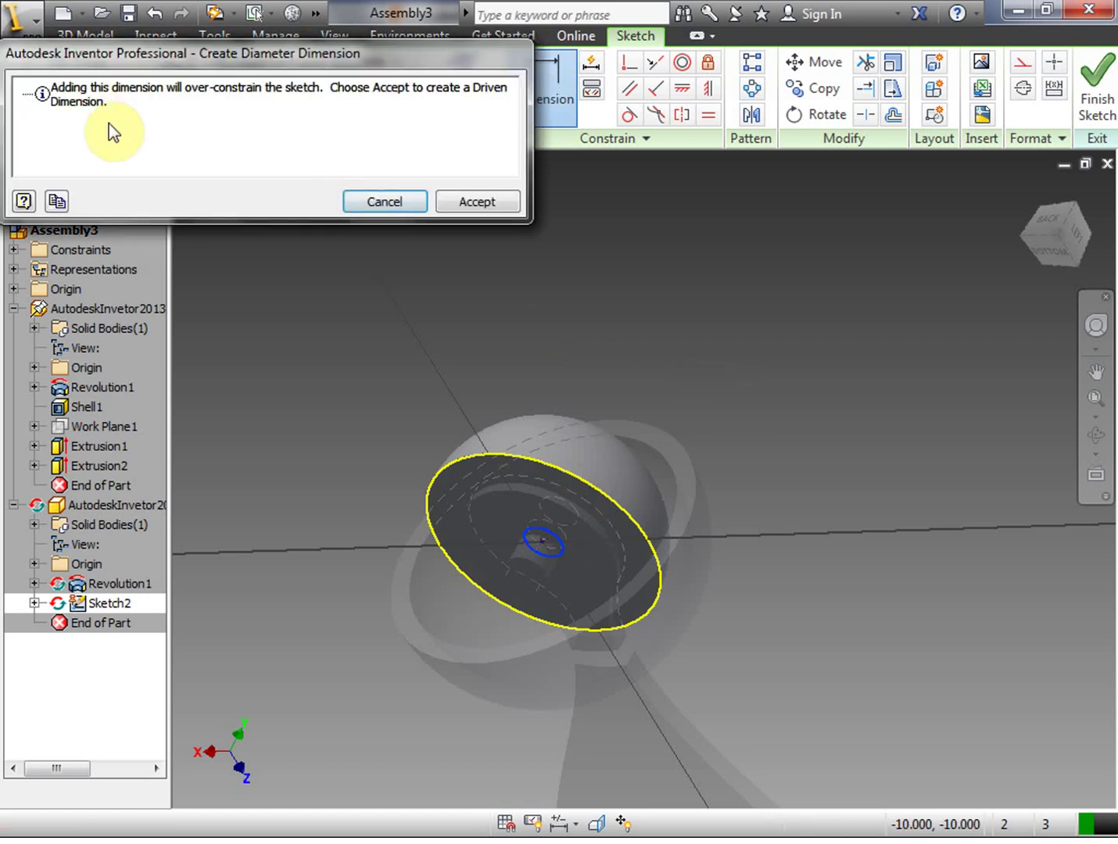
left_click_drag(385, 53, 421, 43)
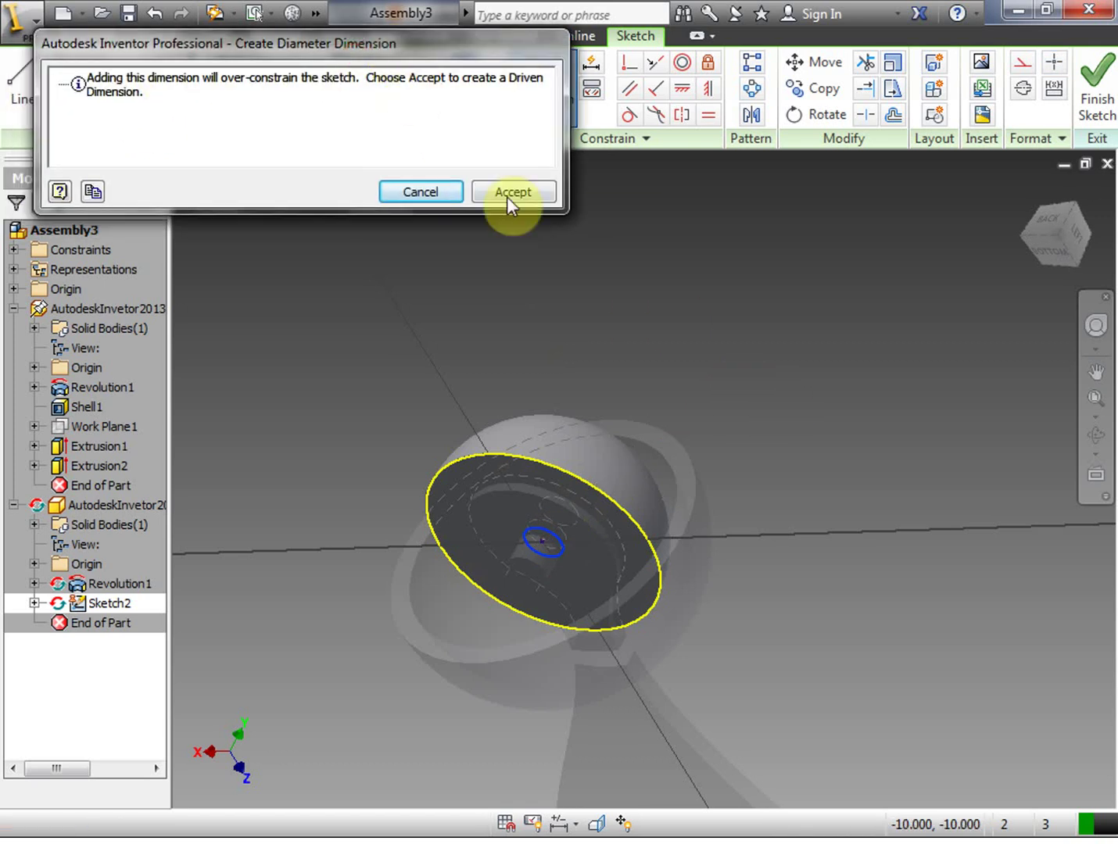
left_click(420, 193)
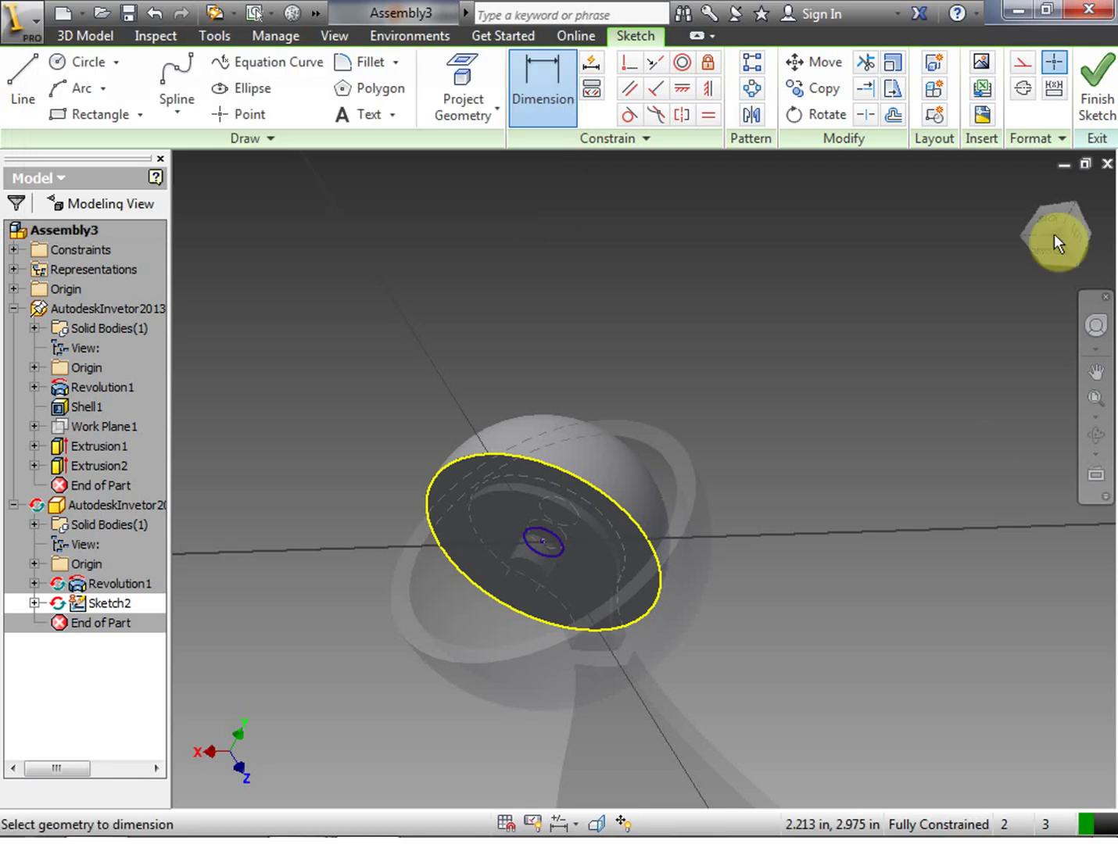
Leave the dimension command and finish the 2D sketch on the wheel's flat face
left_click(1056, 235)
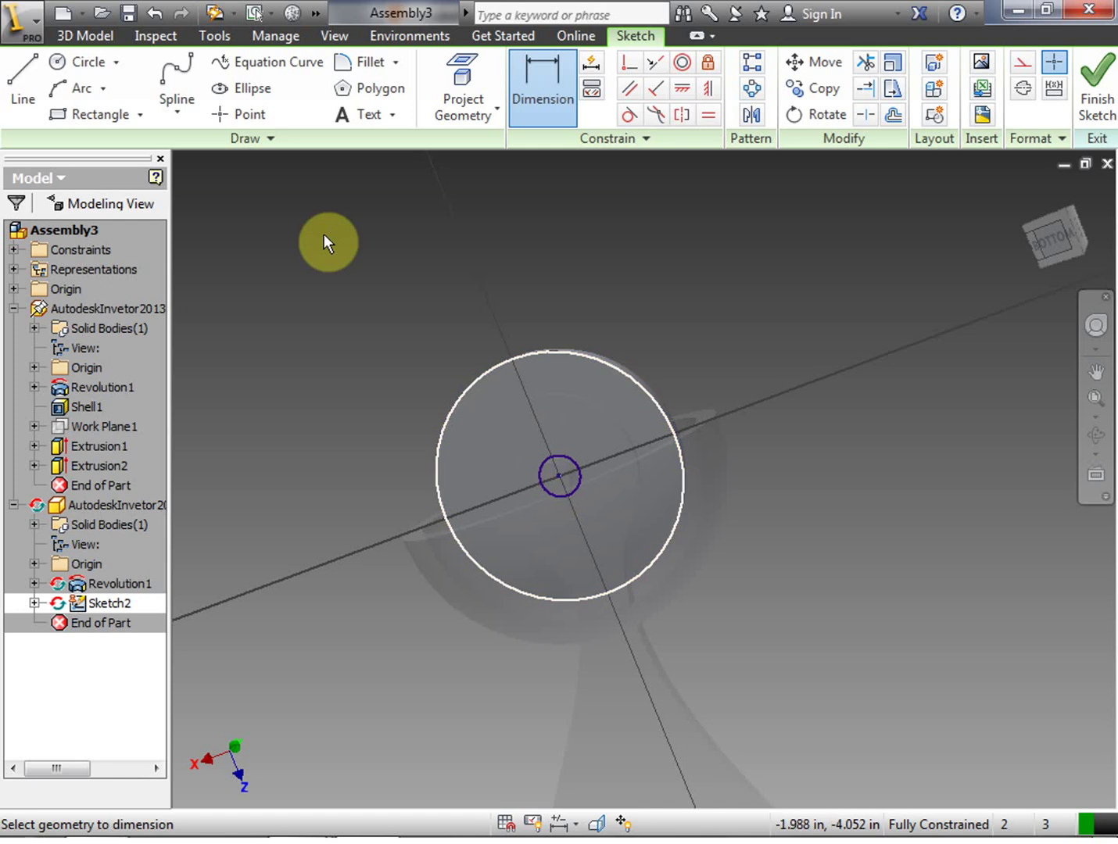
right_click(378, 279)
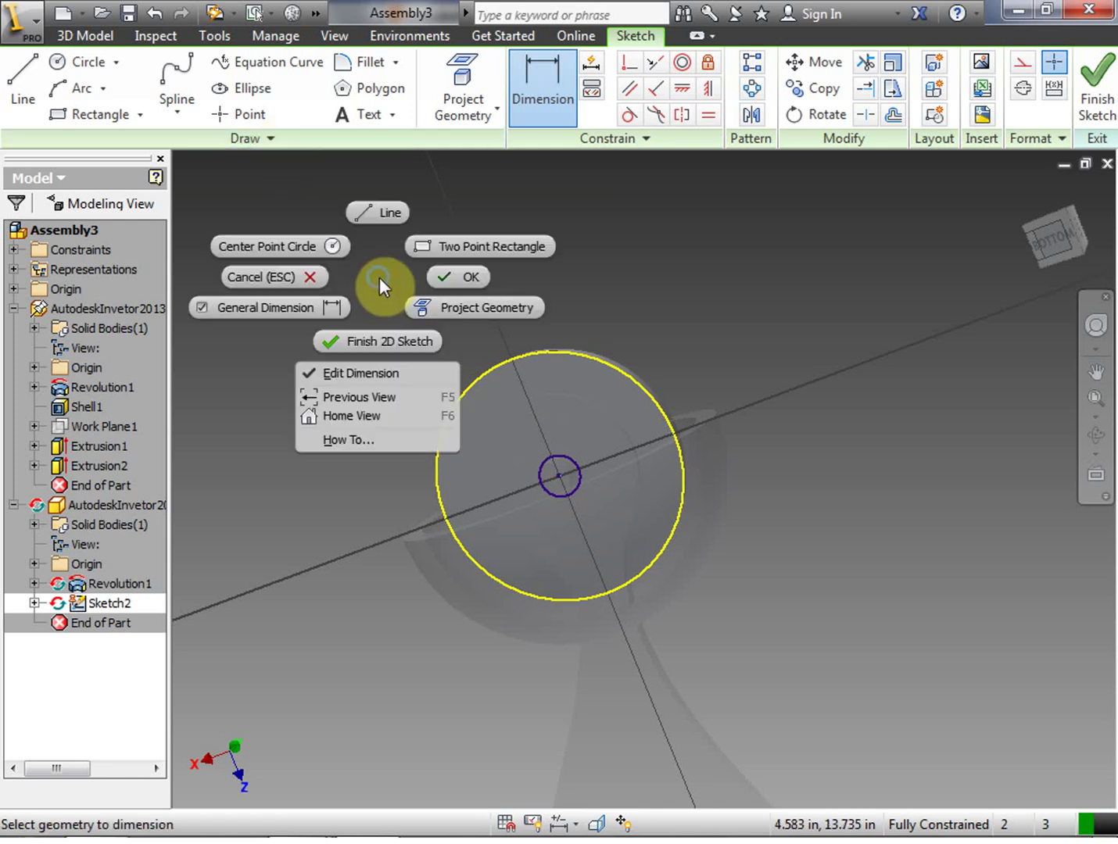
left_click(386, 337)
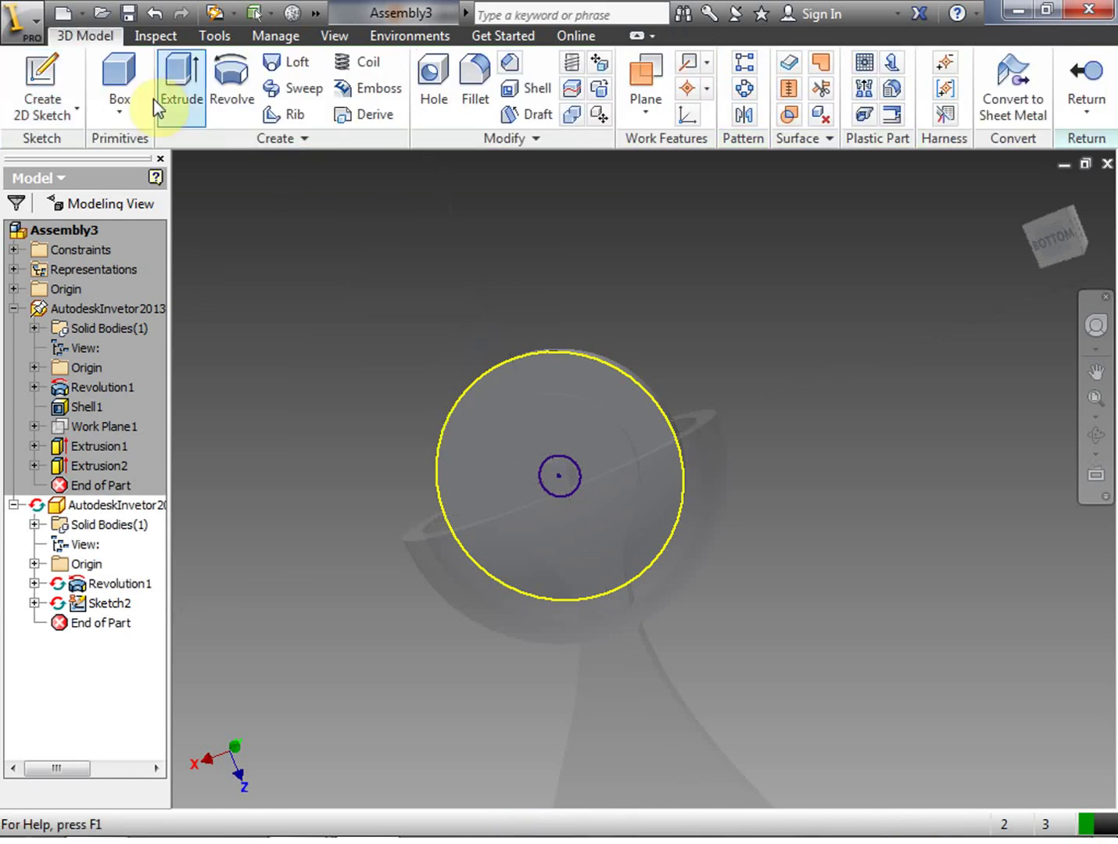
Extrude the small center circle as a cut 1/4 in deep into the wheel's flat face
left_click(183, 83)
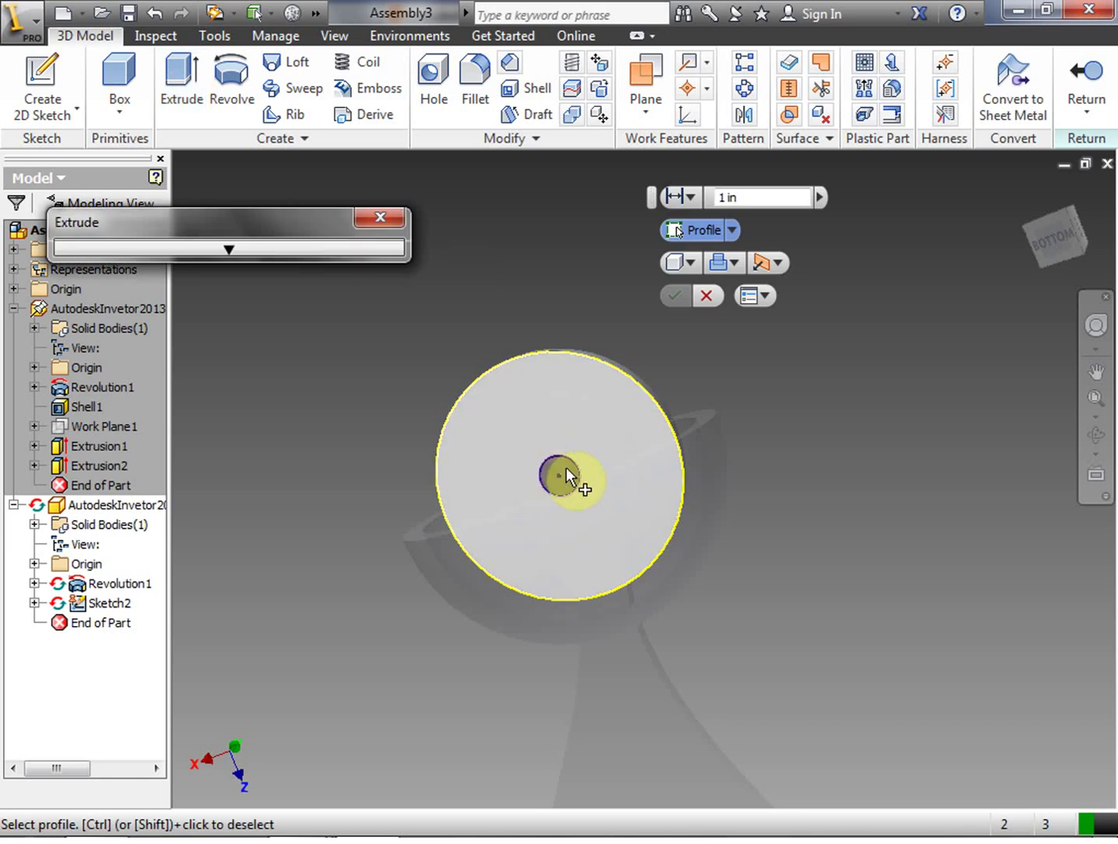
left_click(566, 471)
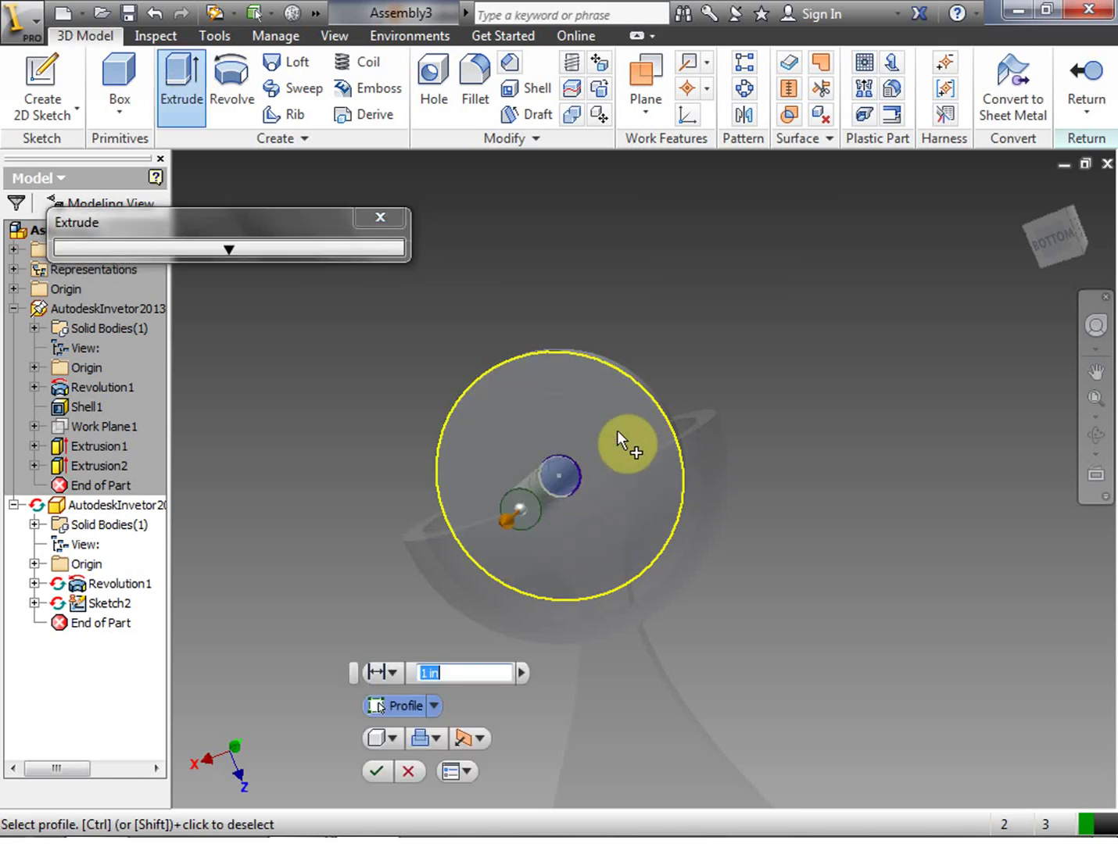
left_click(435, 738)
left_click(459, 779)
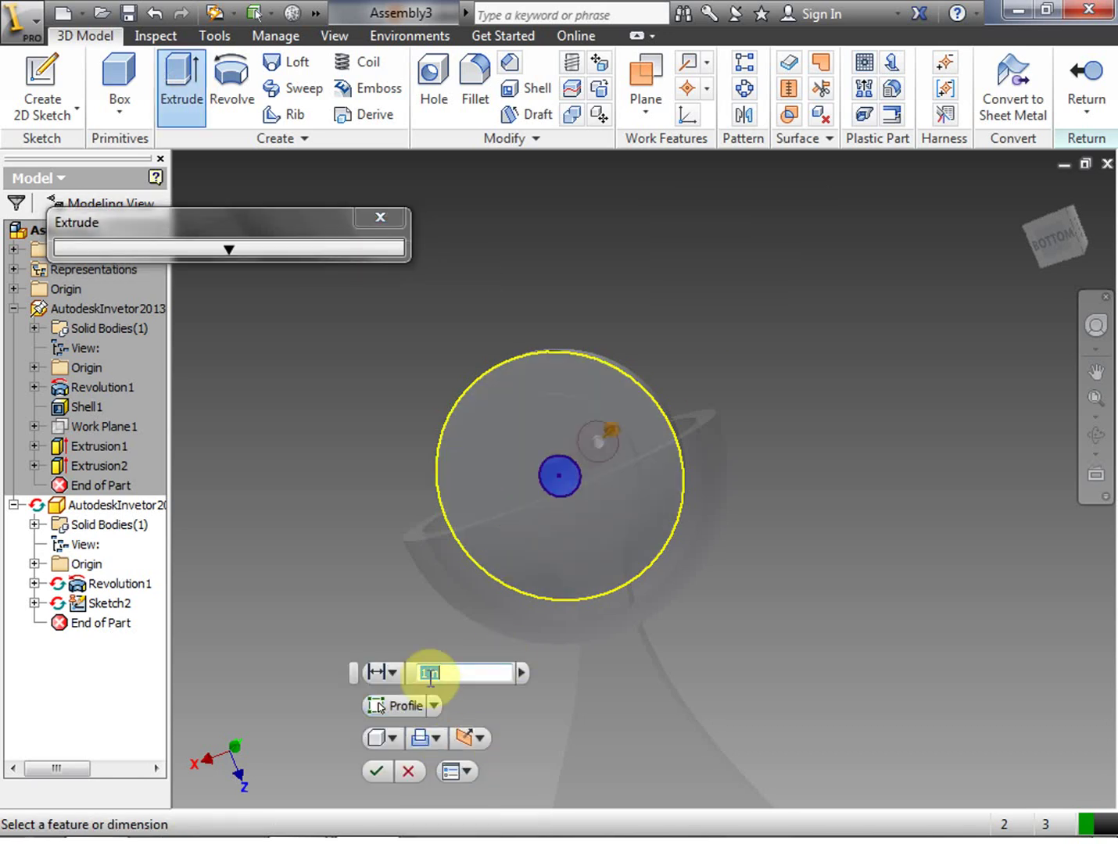
left_click_drag(428, 674, 409, 678)
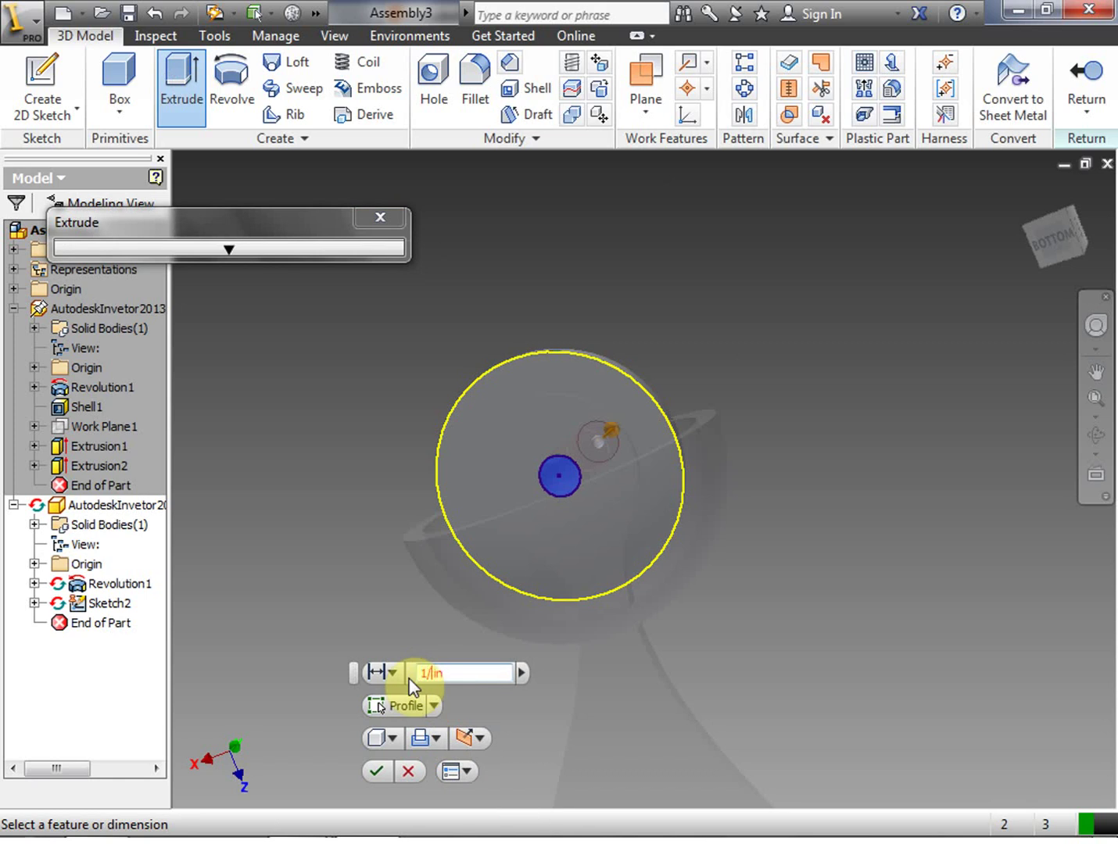
type("1/4")
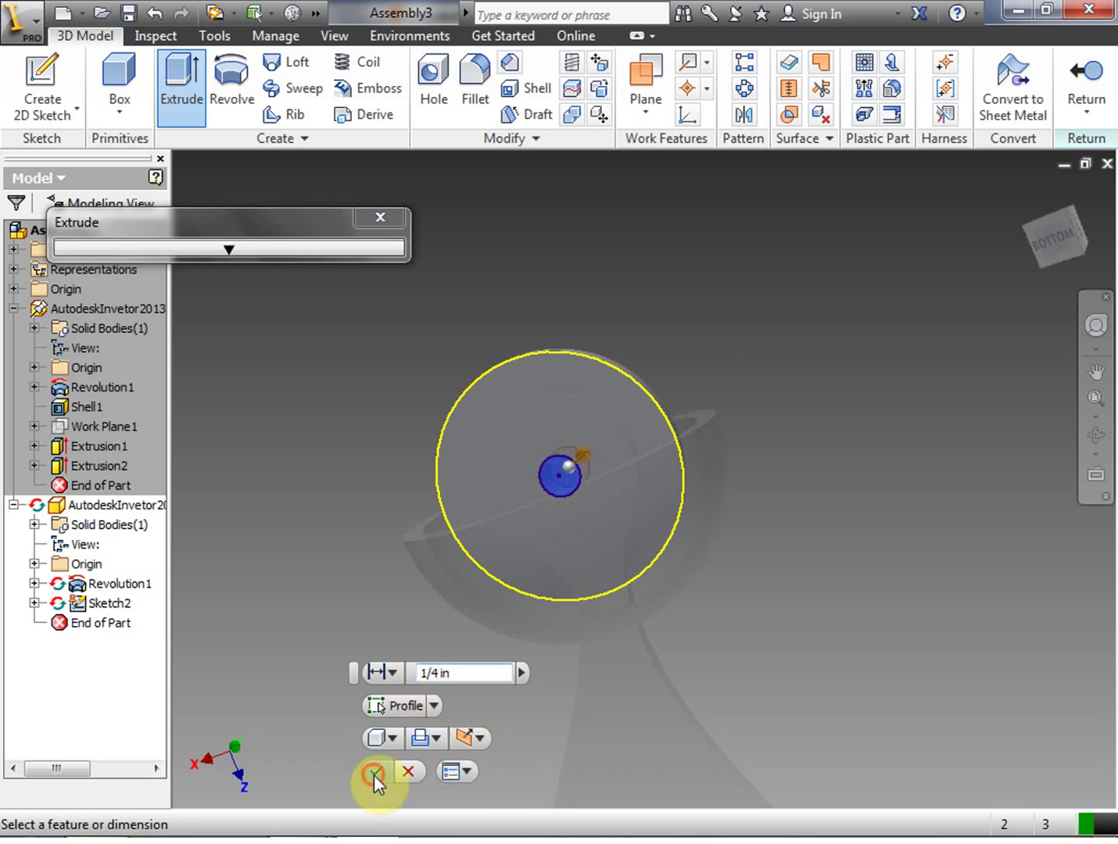
left_click(374, 775)
left_click(1047, 246)
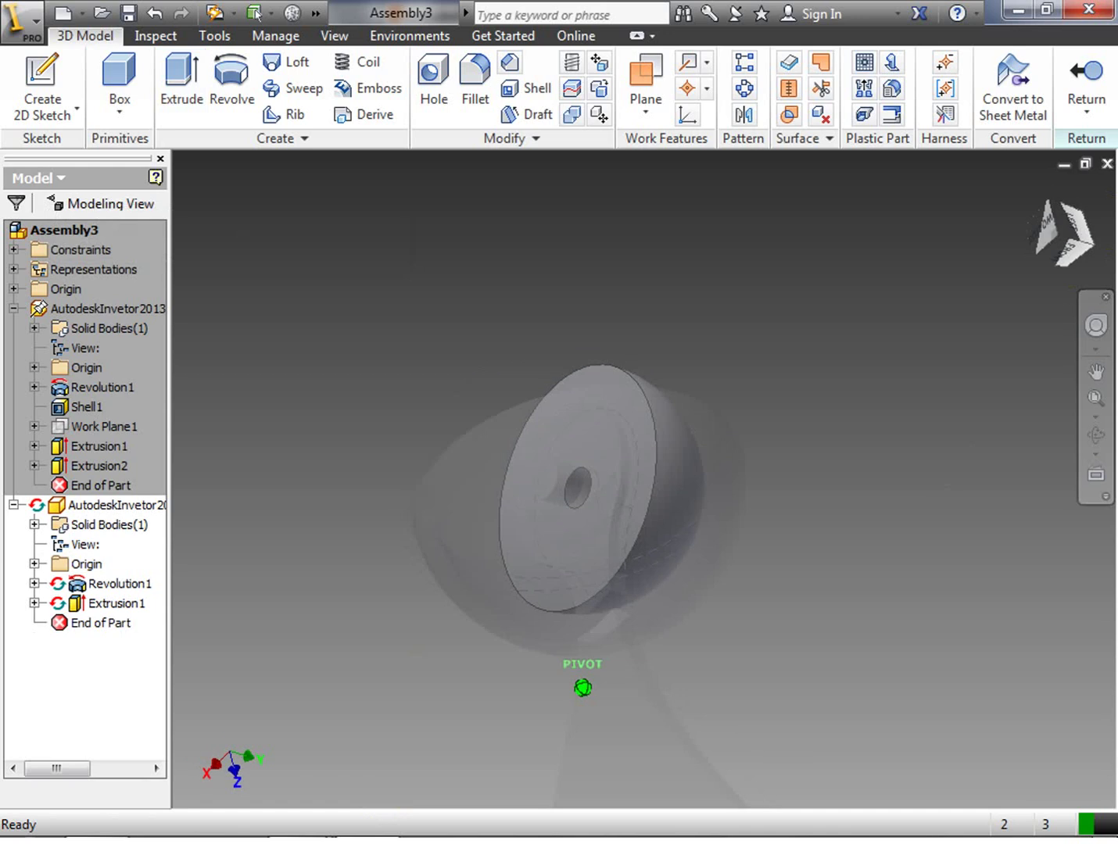
left_click_drag(1048, 247, 863, 419)
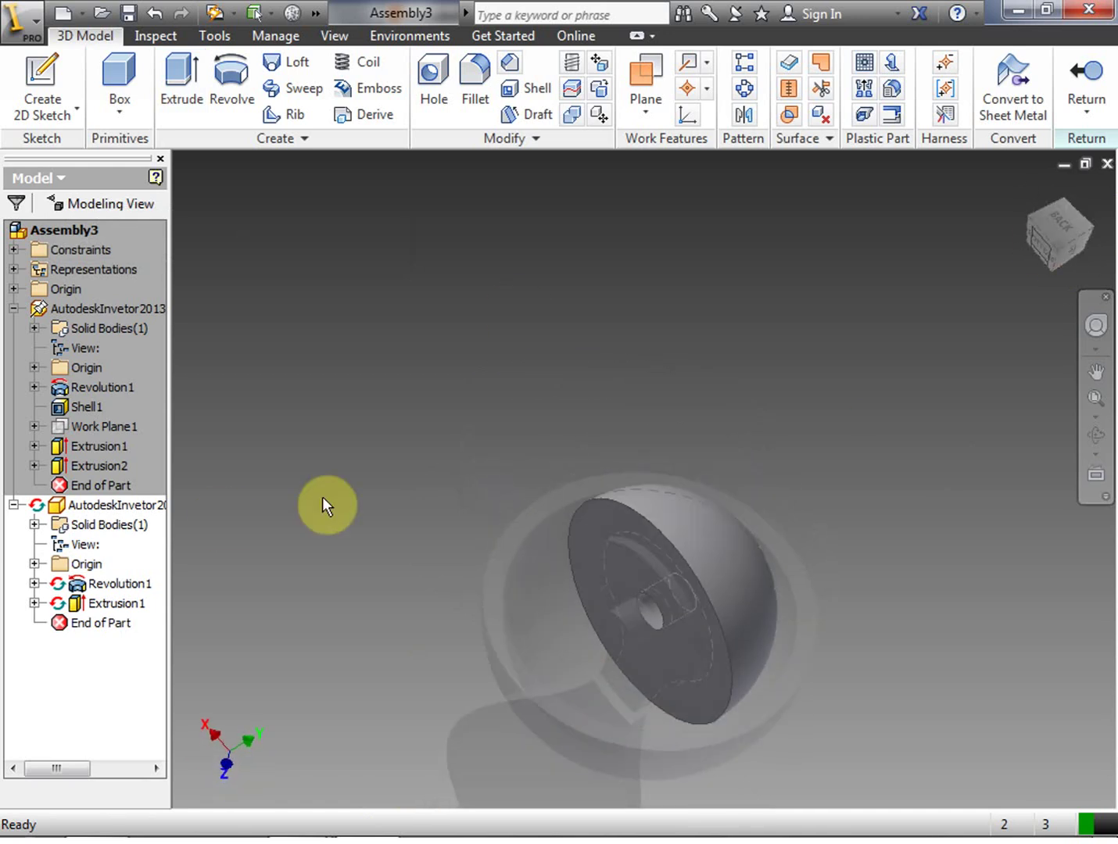
Apply the Gold - Metal appearance from the Inventor Material Library to the whole wheel part
left_click(466, 14)
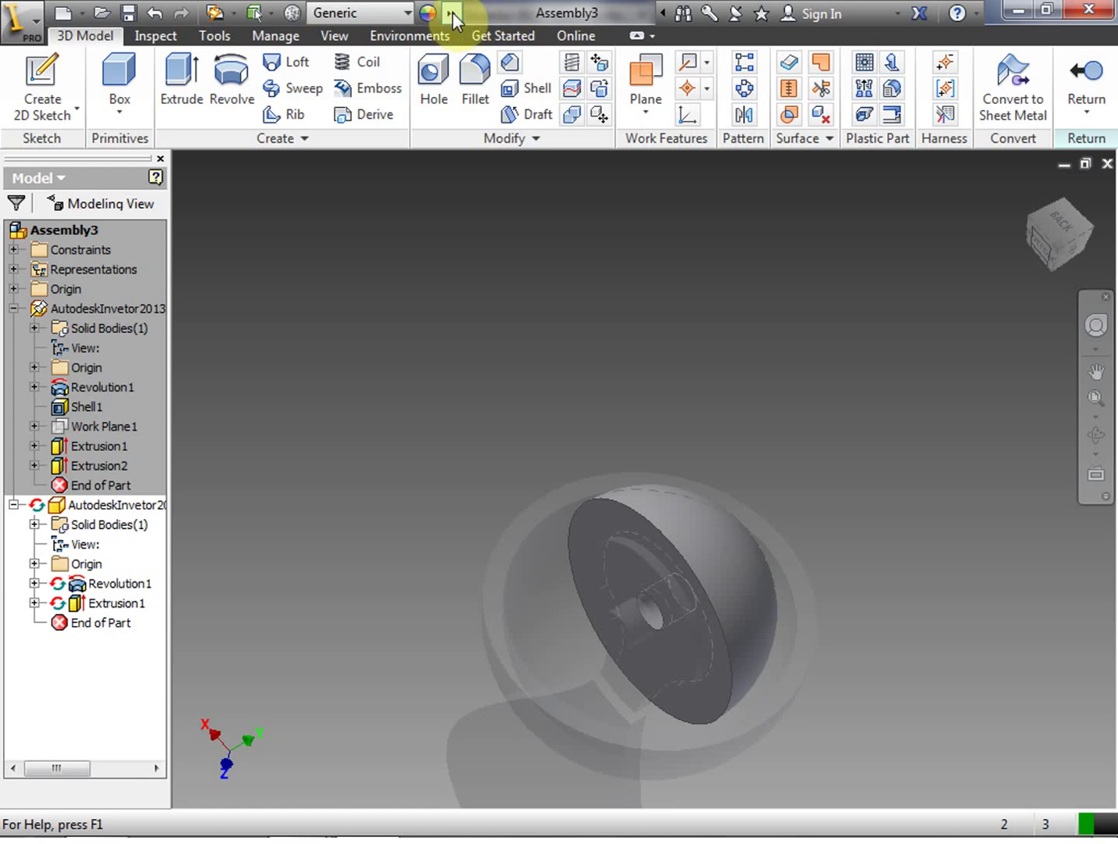
left_click(293, 472)
left_click(49, 507)
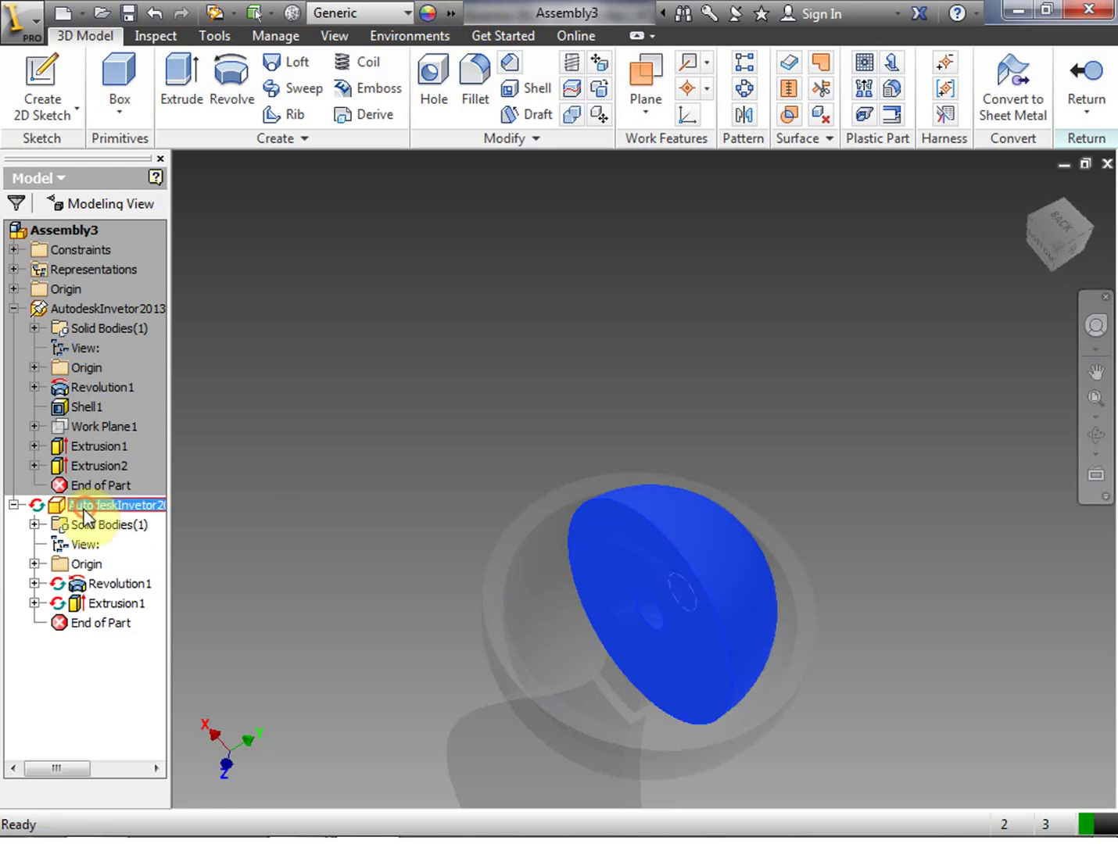
right_click(57, 506)
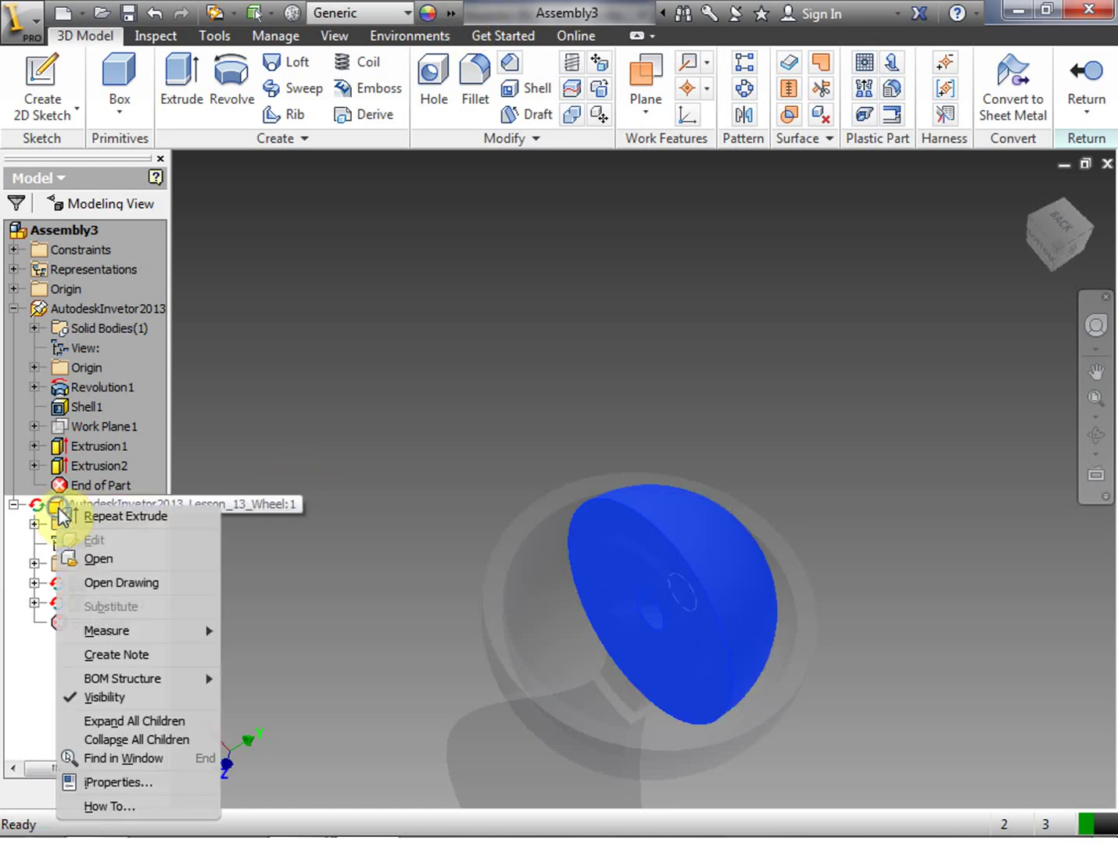
left_click(350, 462)
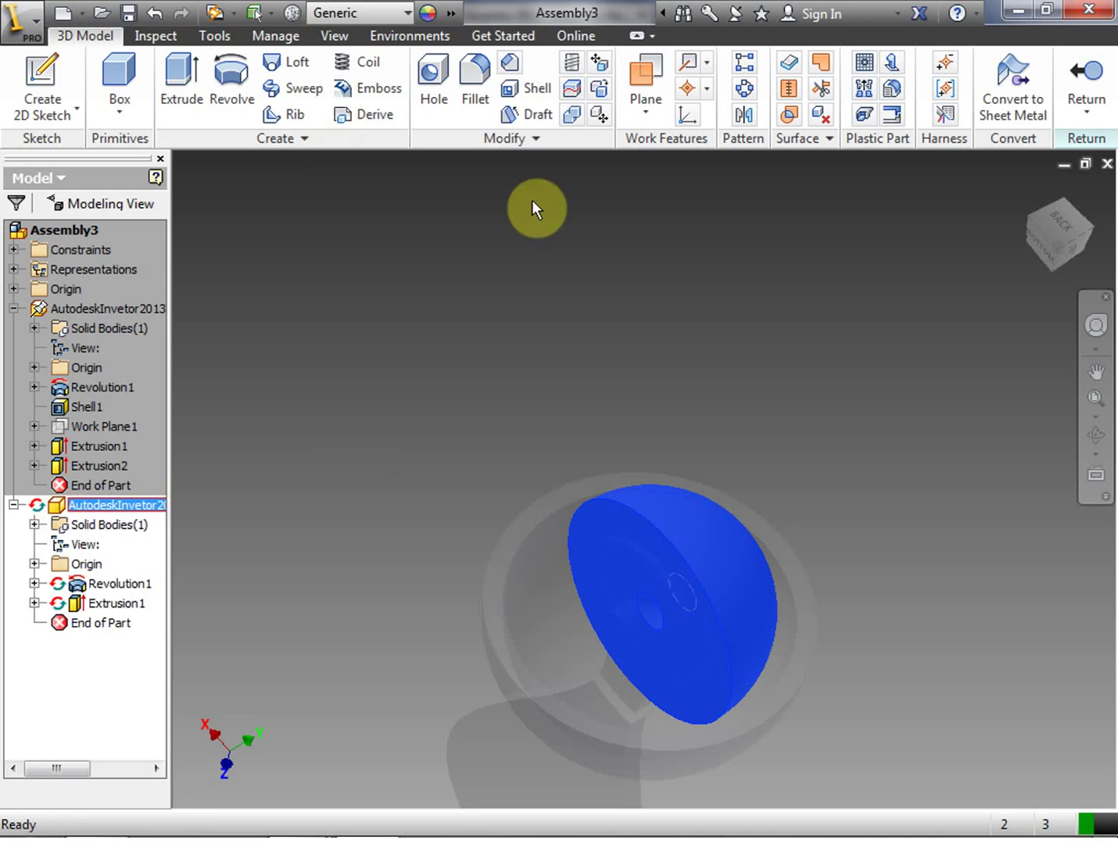
left_click(450, 14)
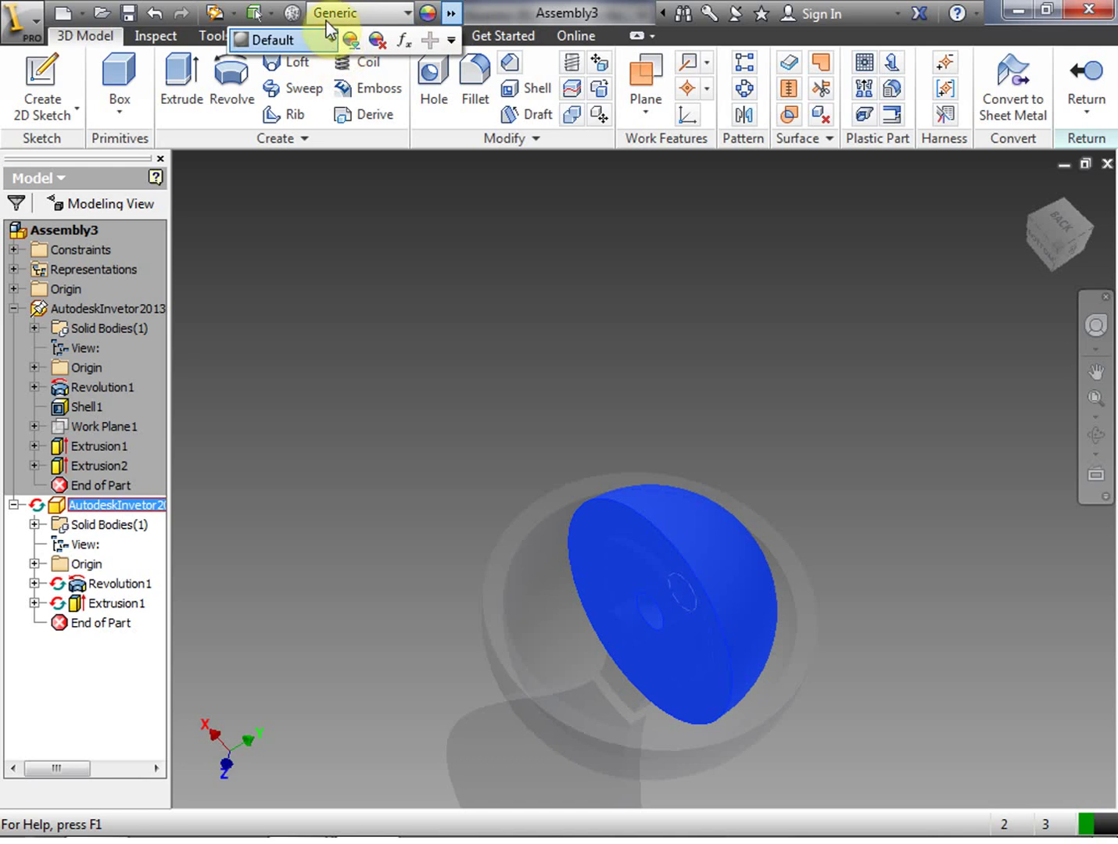
left_click(330, 42)
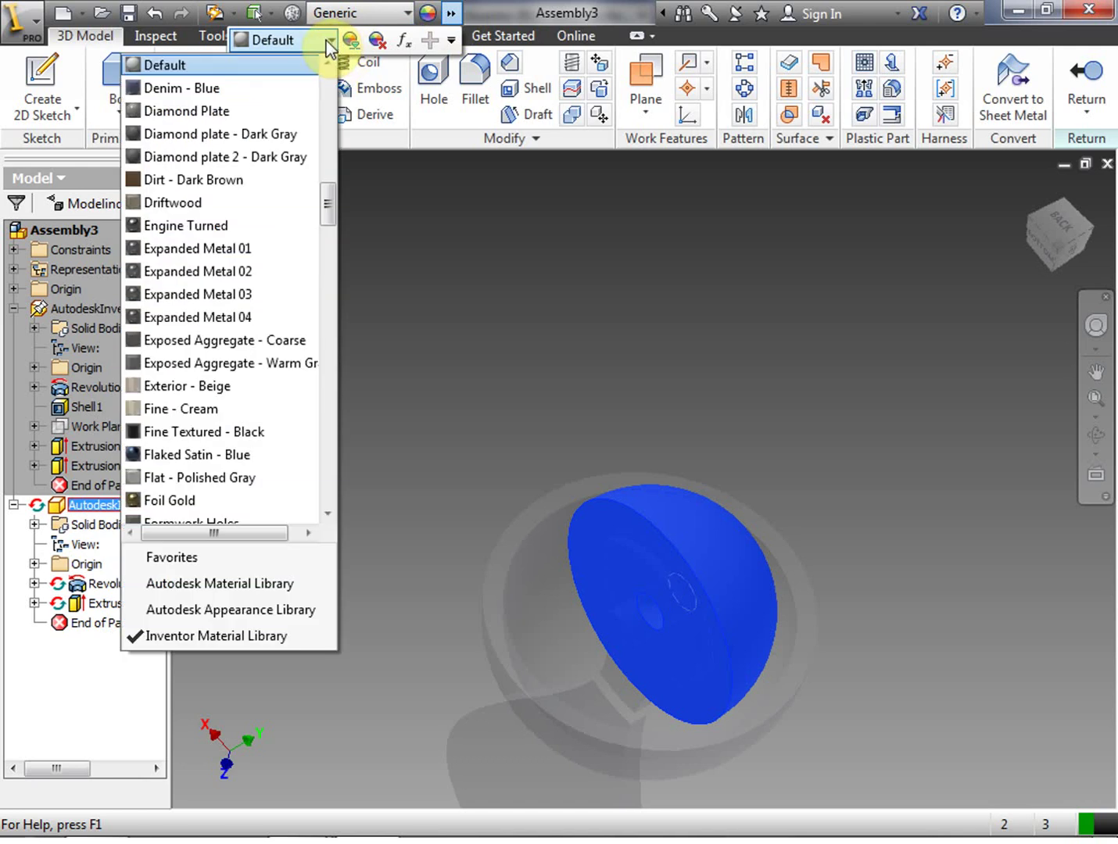
scroll(334, 241, "down", 1)
scroll(334, 368, "down", 5)
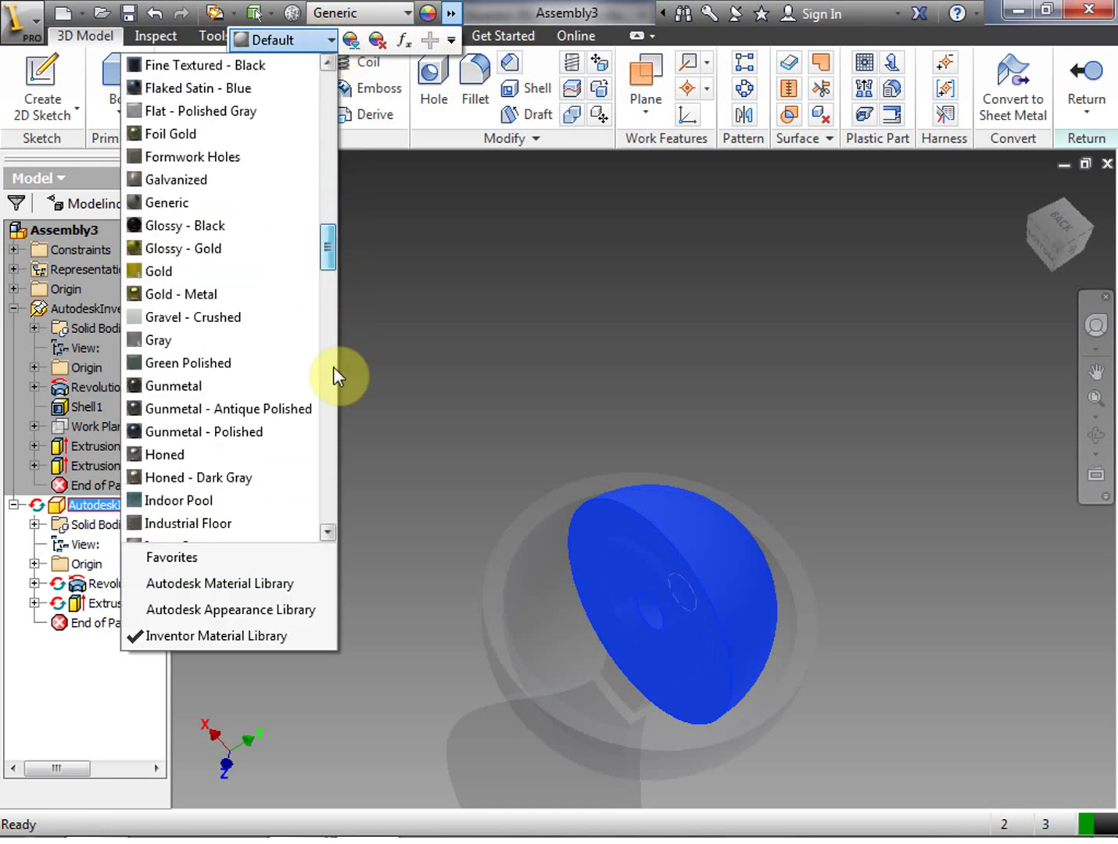
scroll(337, 376, "down", 7)
left_click_drag(328, 299, 324, 250)
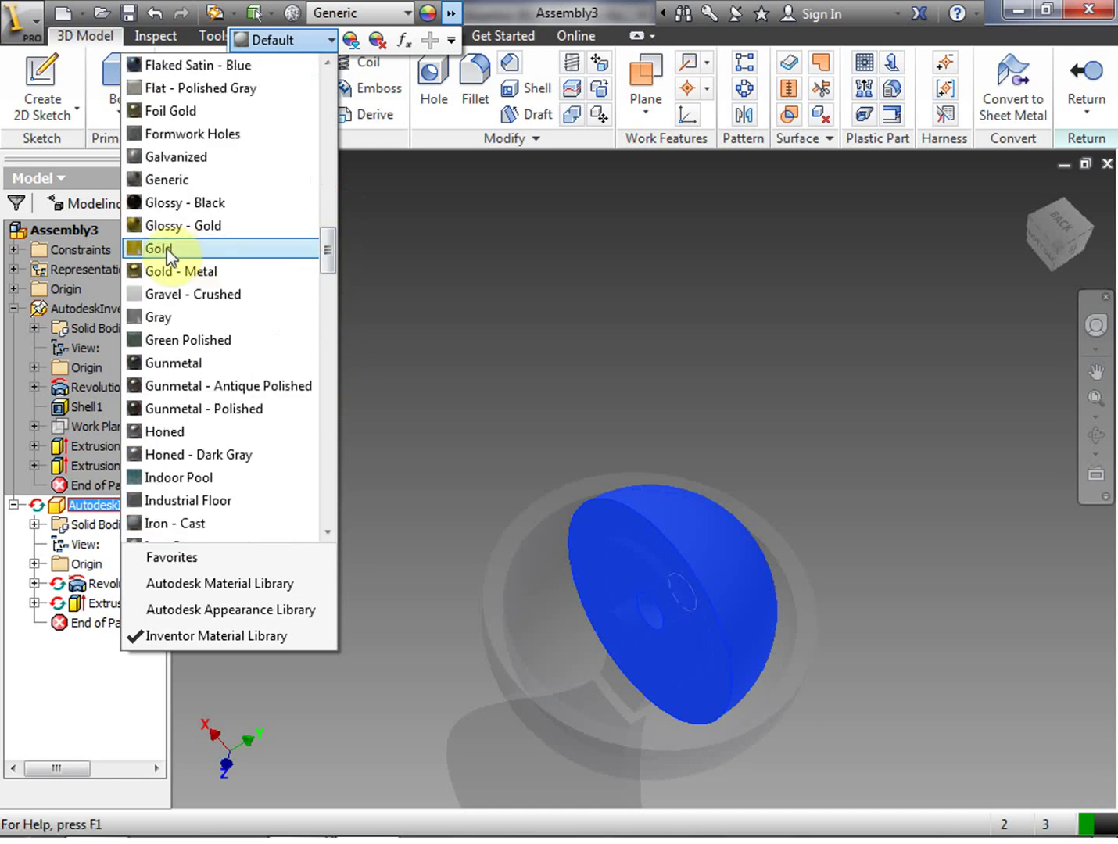
left_click(168, 274)
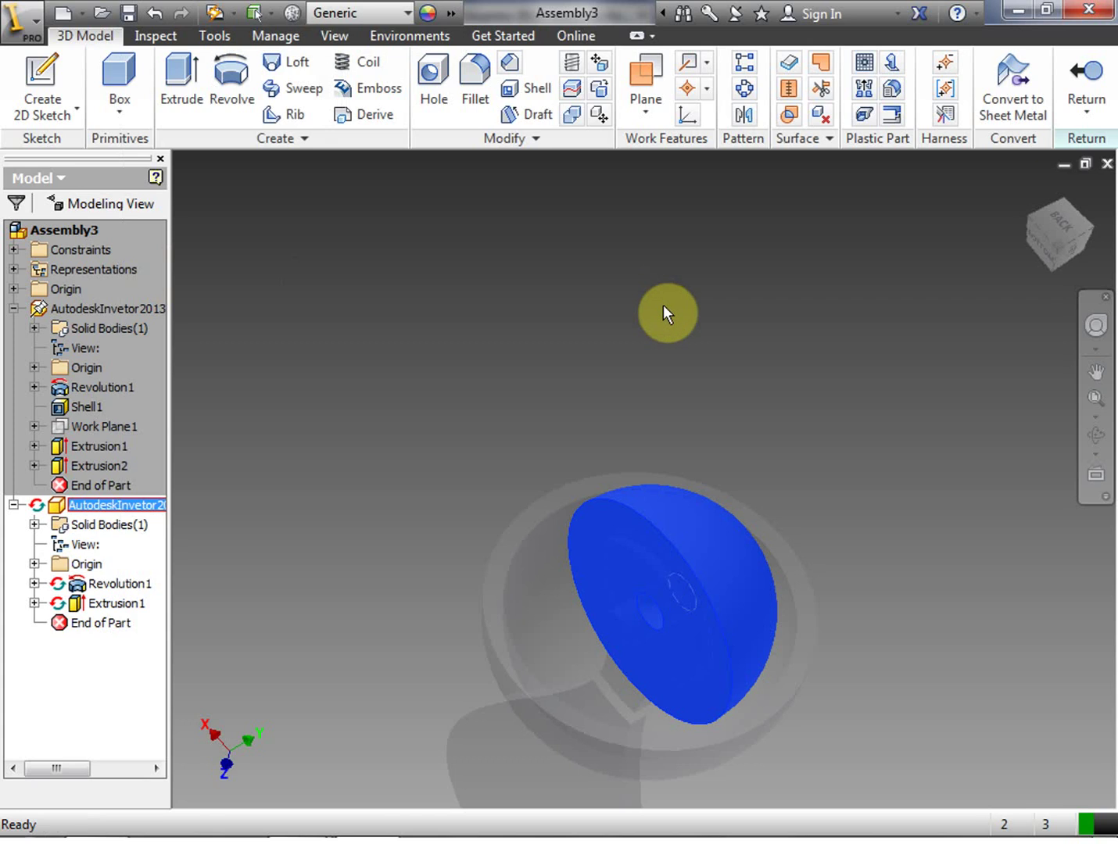
left_click(369, 367)
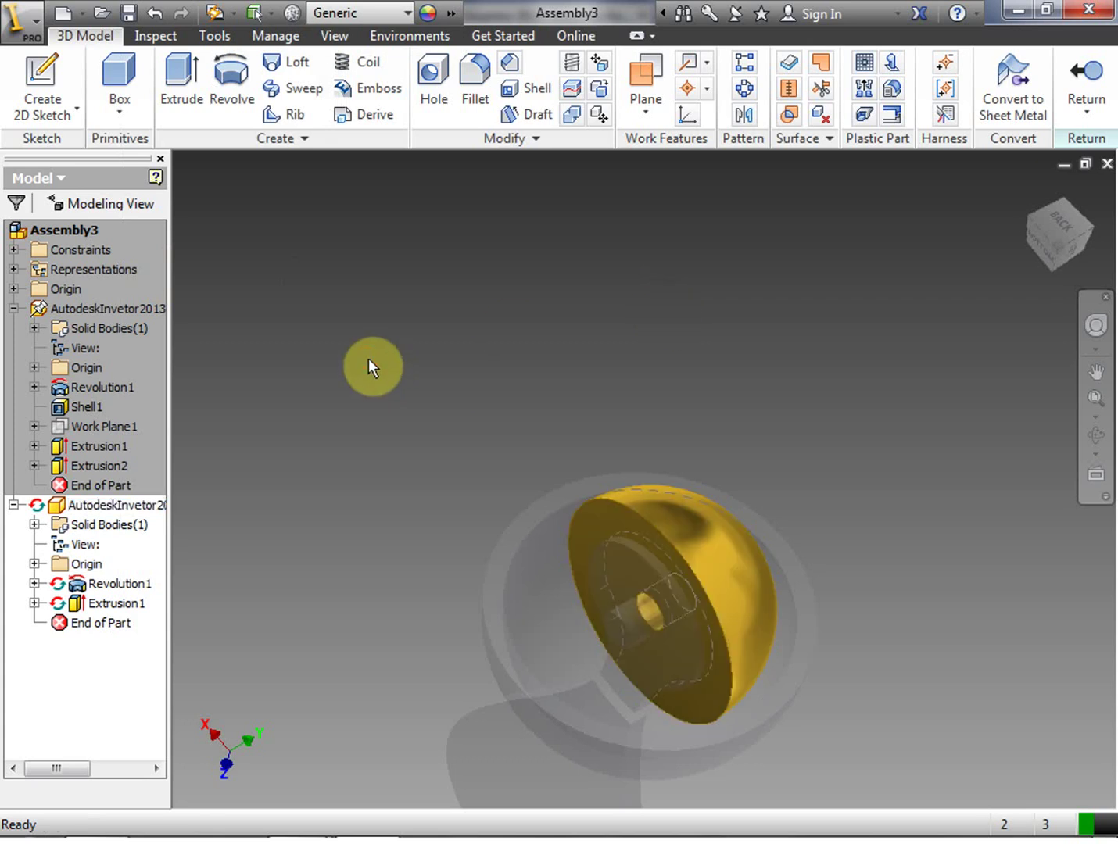
Finish editing the wheel part and return to the top-level assembly, Assembly3
left_click(117, 427)
right_click(288, 425)
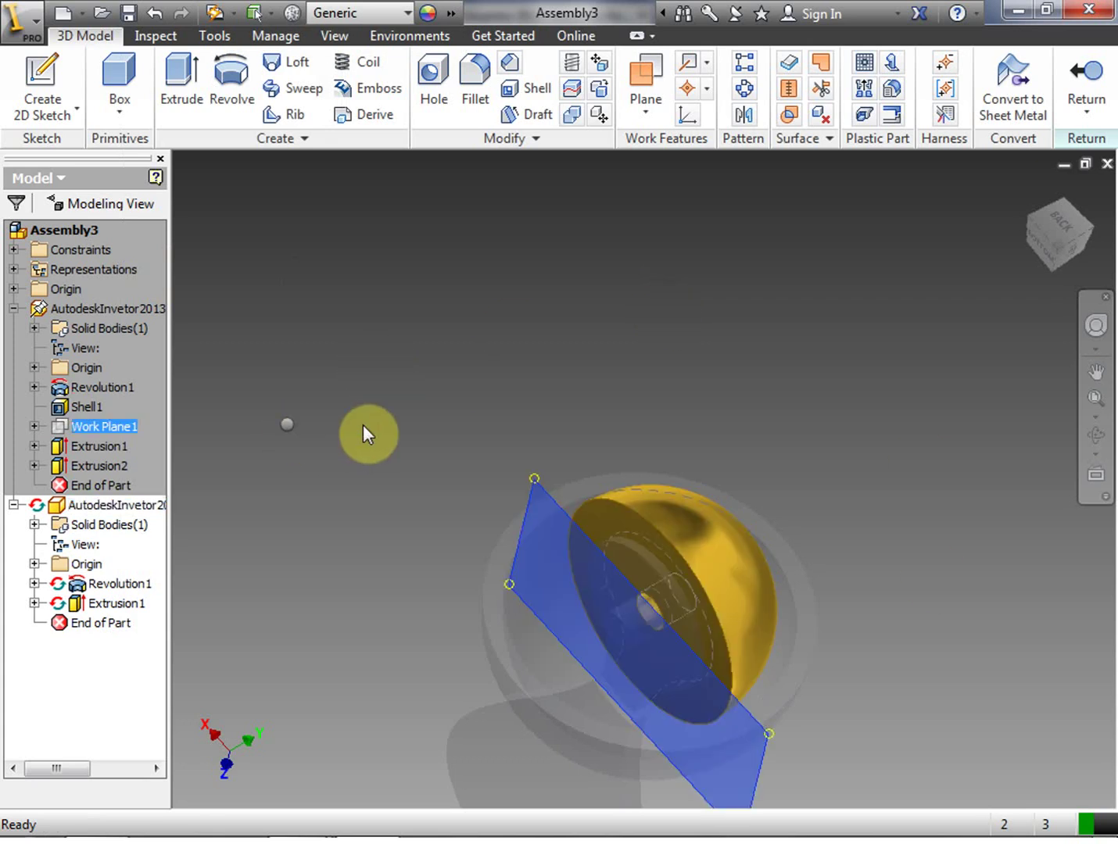
left_click(319, 450)
left_click(289, 326)
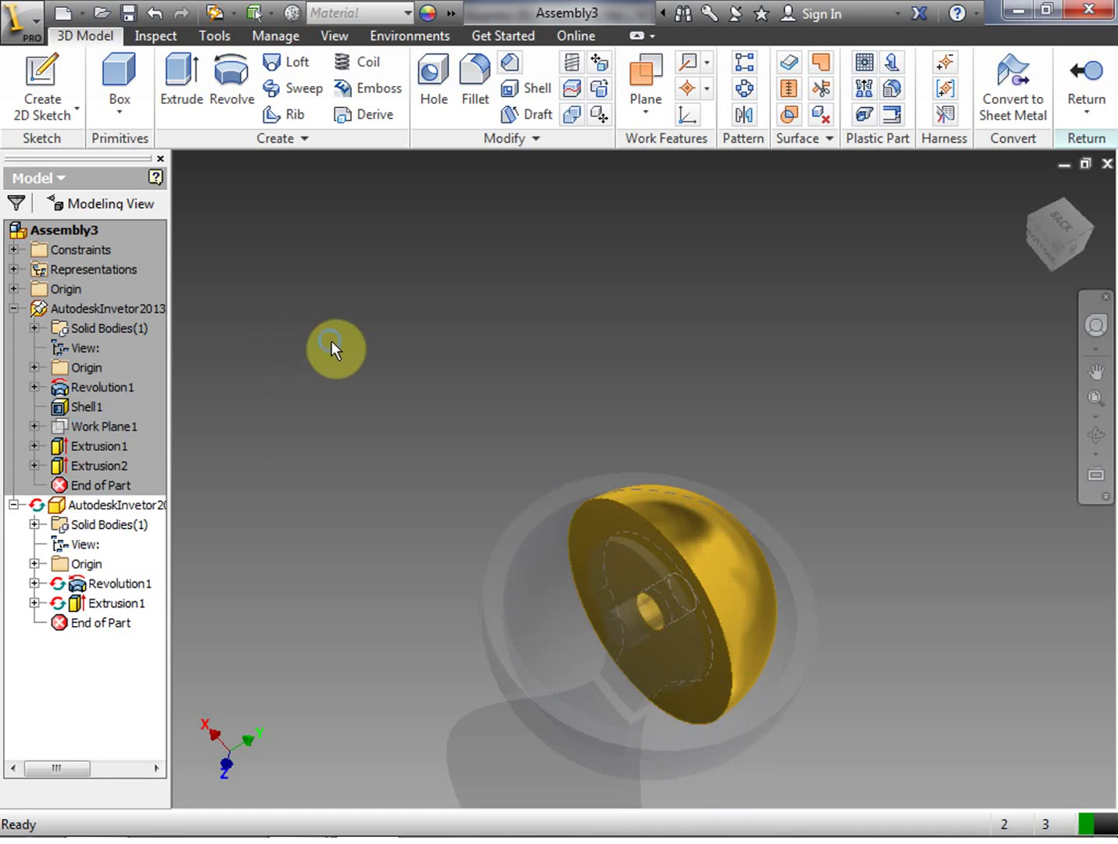
right_click(330, 341)
left_click(329, 403)
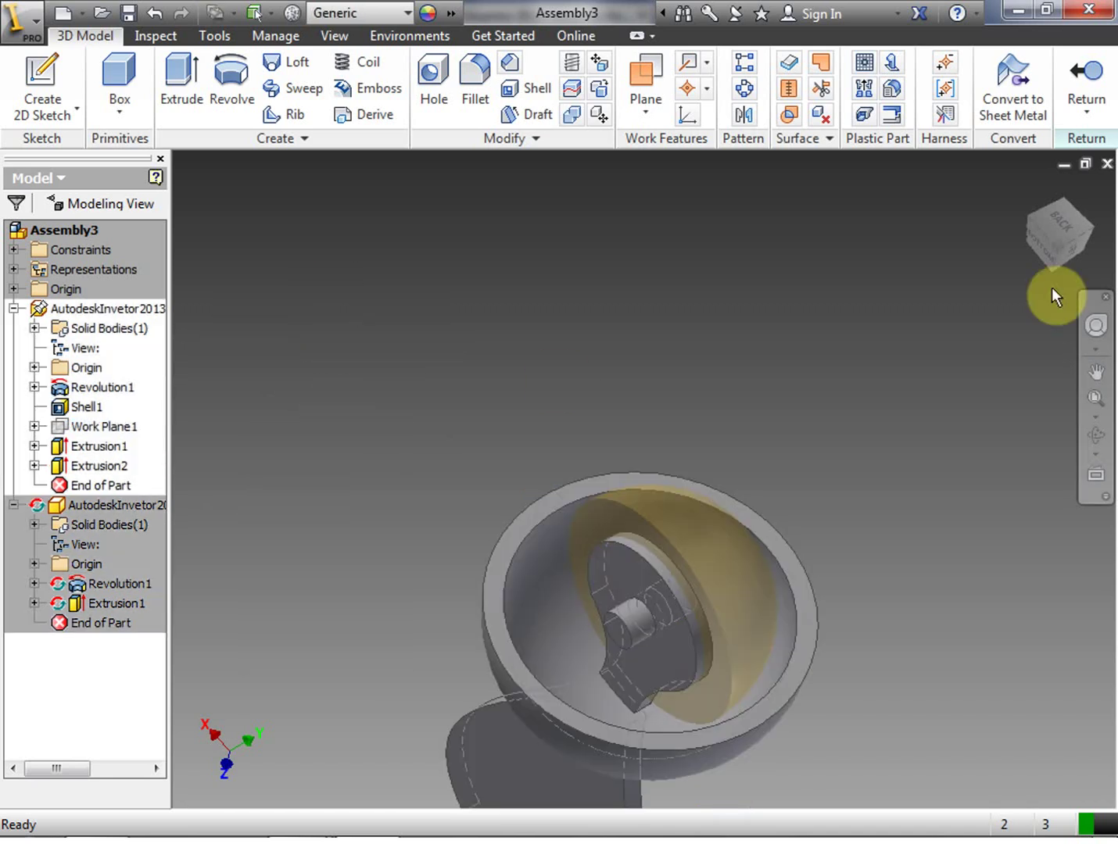
left_click_drag(1069, 242, 854, 205)
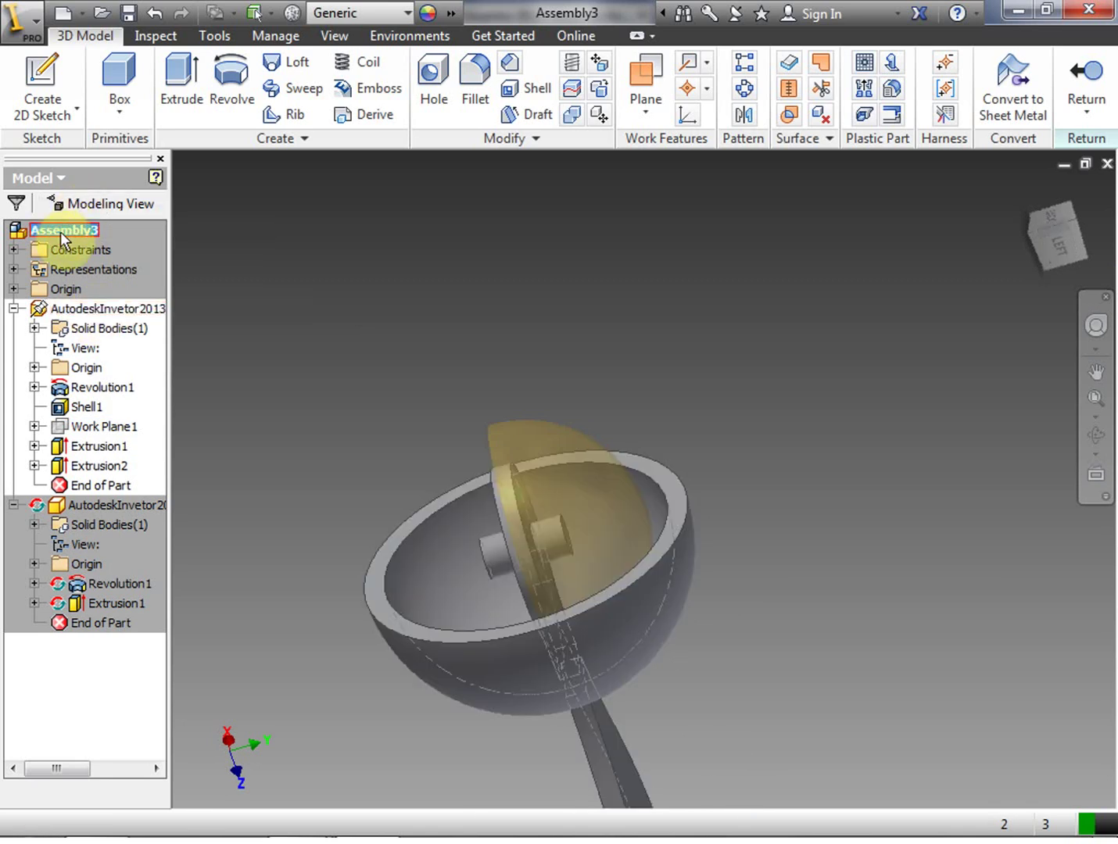
double_click(61, 231)
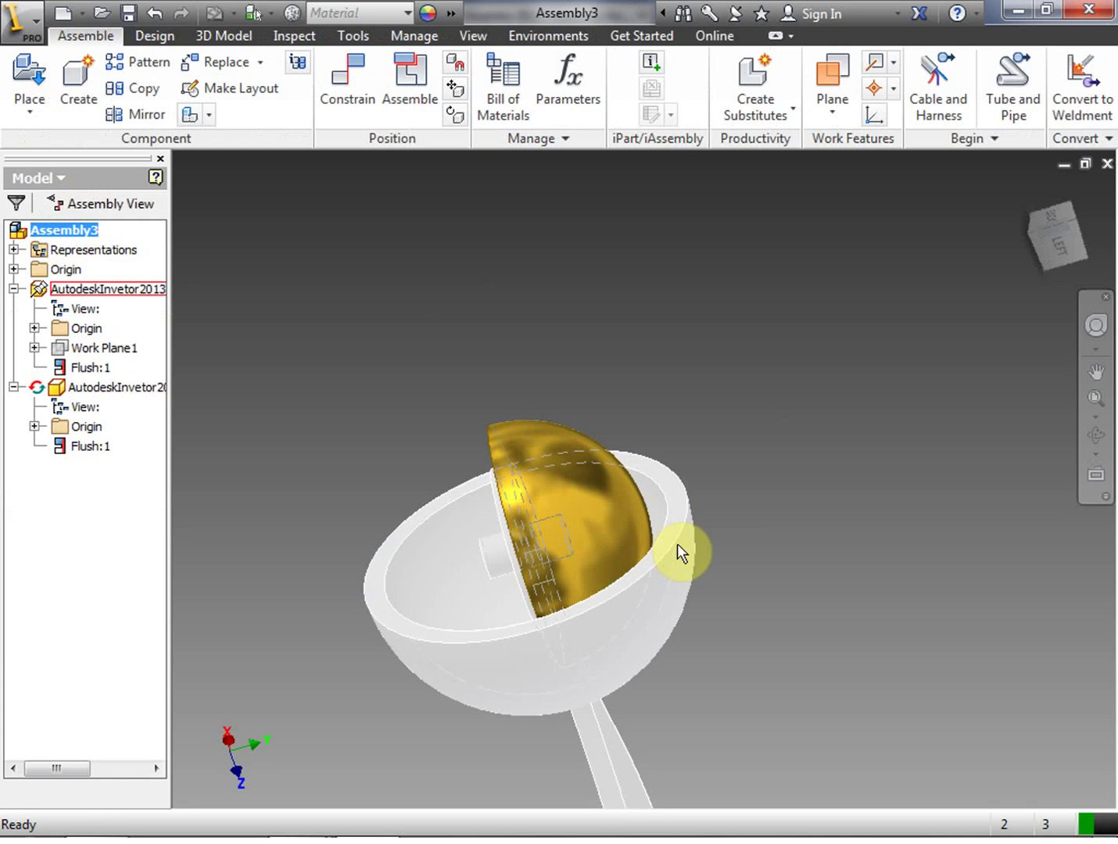
Activate the wheel rig part for in-place editing and give it the Nickel appearance
left_click(35, 291)
double_click(35, 292)
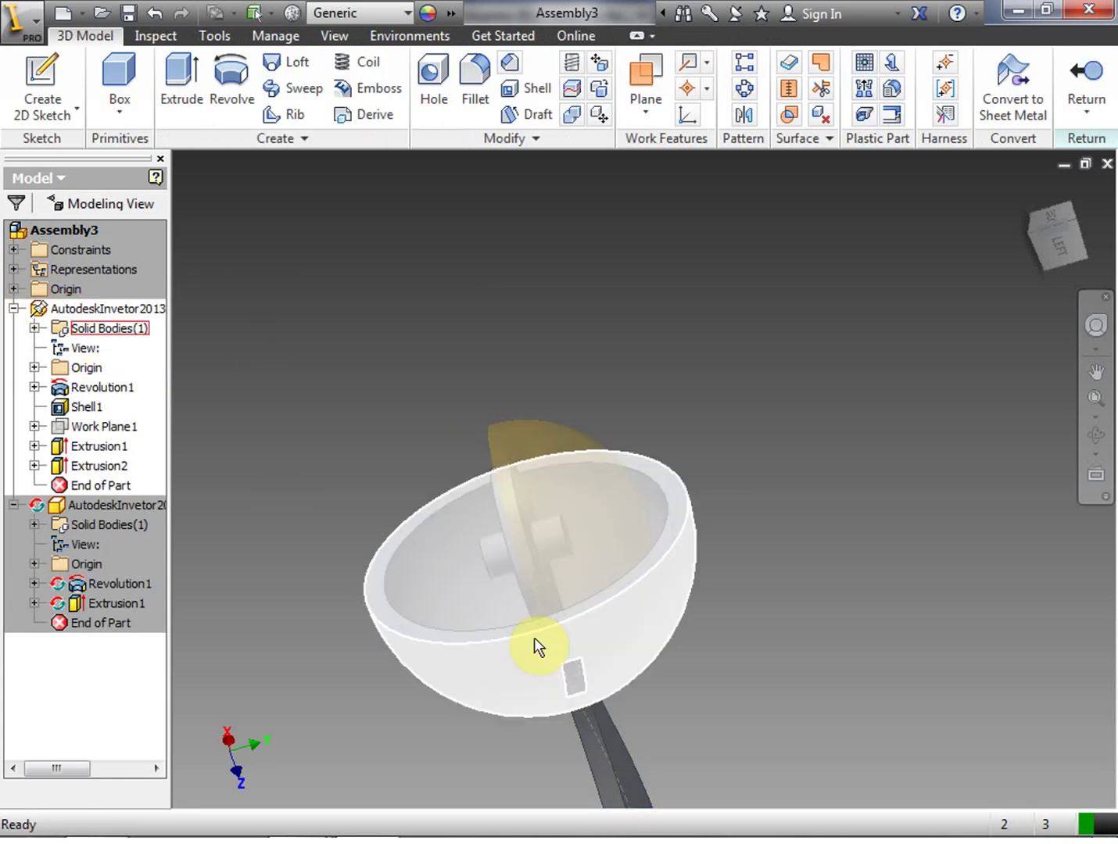
left_click(451, 13)
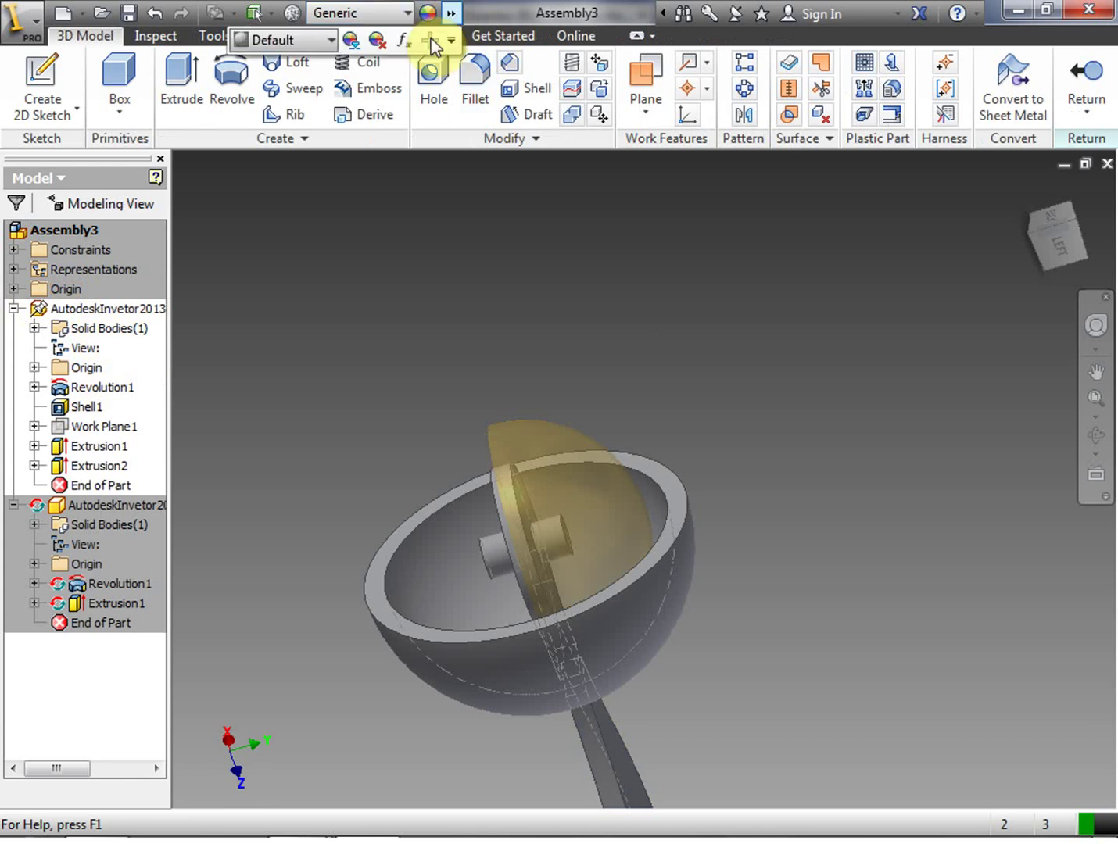
left_click(333, 41)
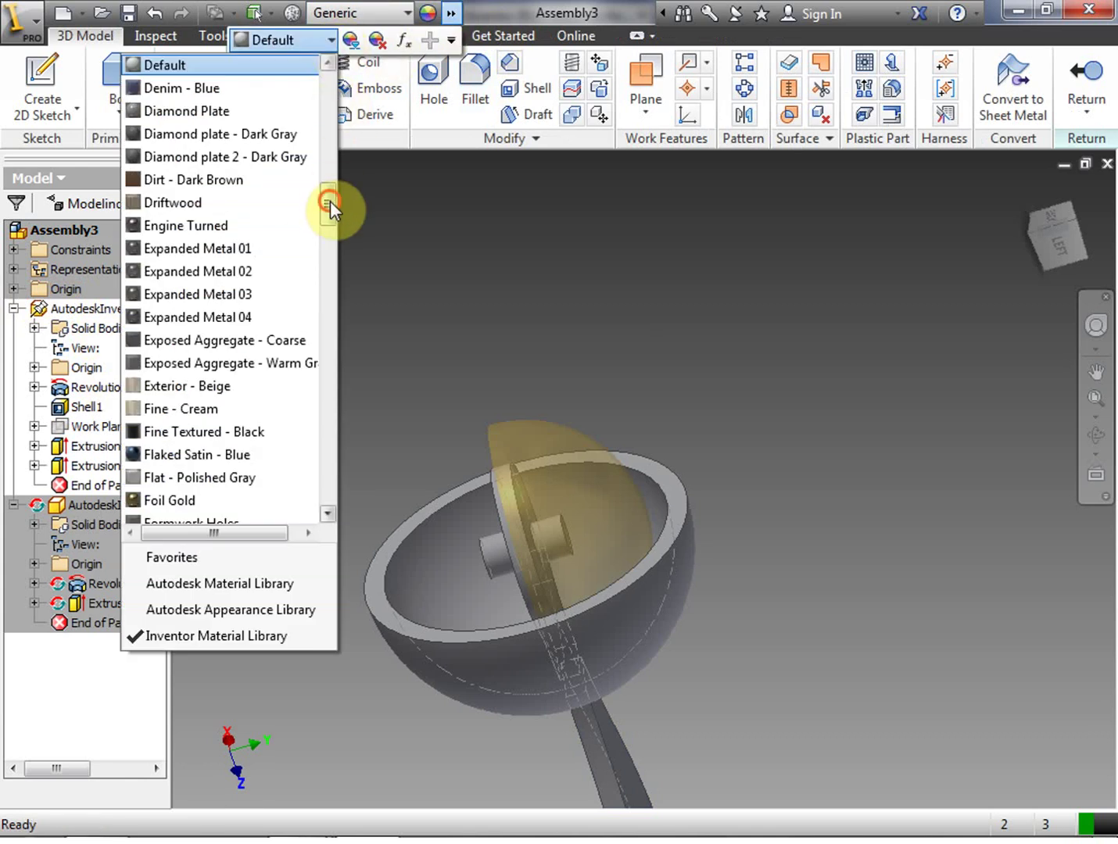
left_click_drag(330, 201, 335, 314)
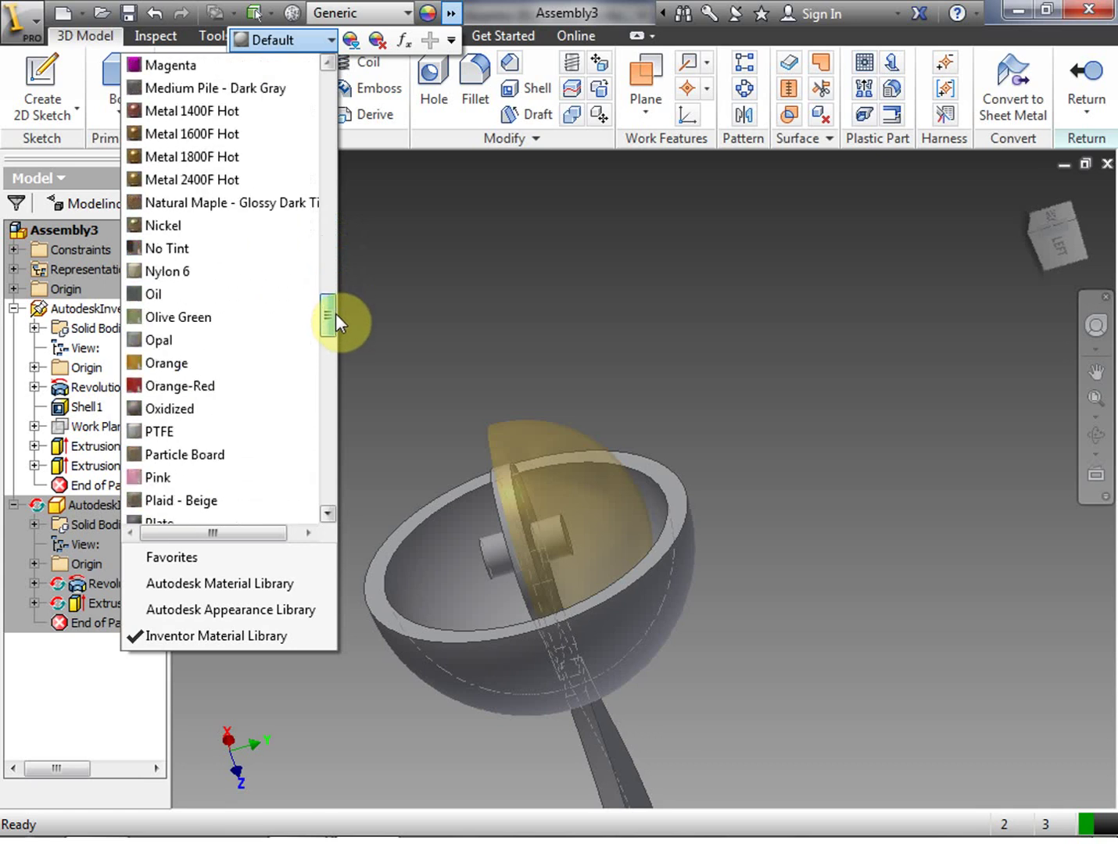
left_click(159, 226)
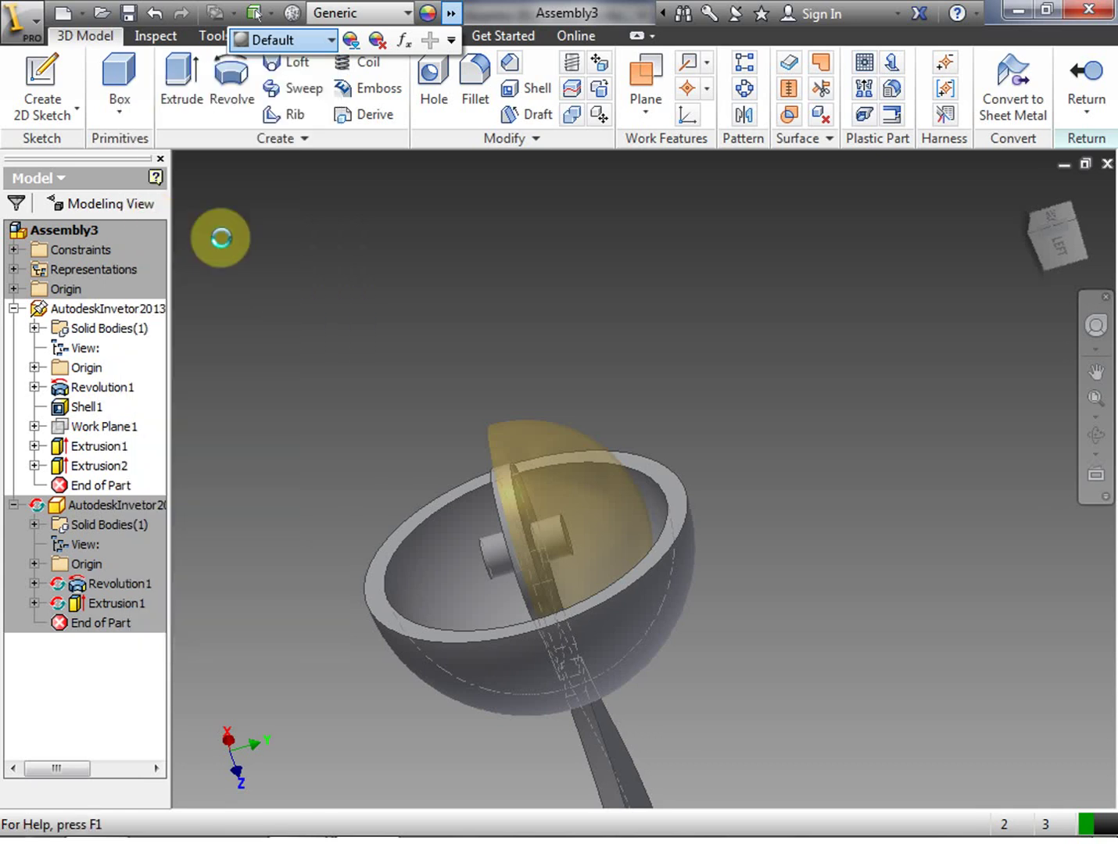
Finish editing the wheel rig part and return to the assembly
right_click(610, 320)
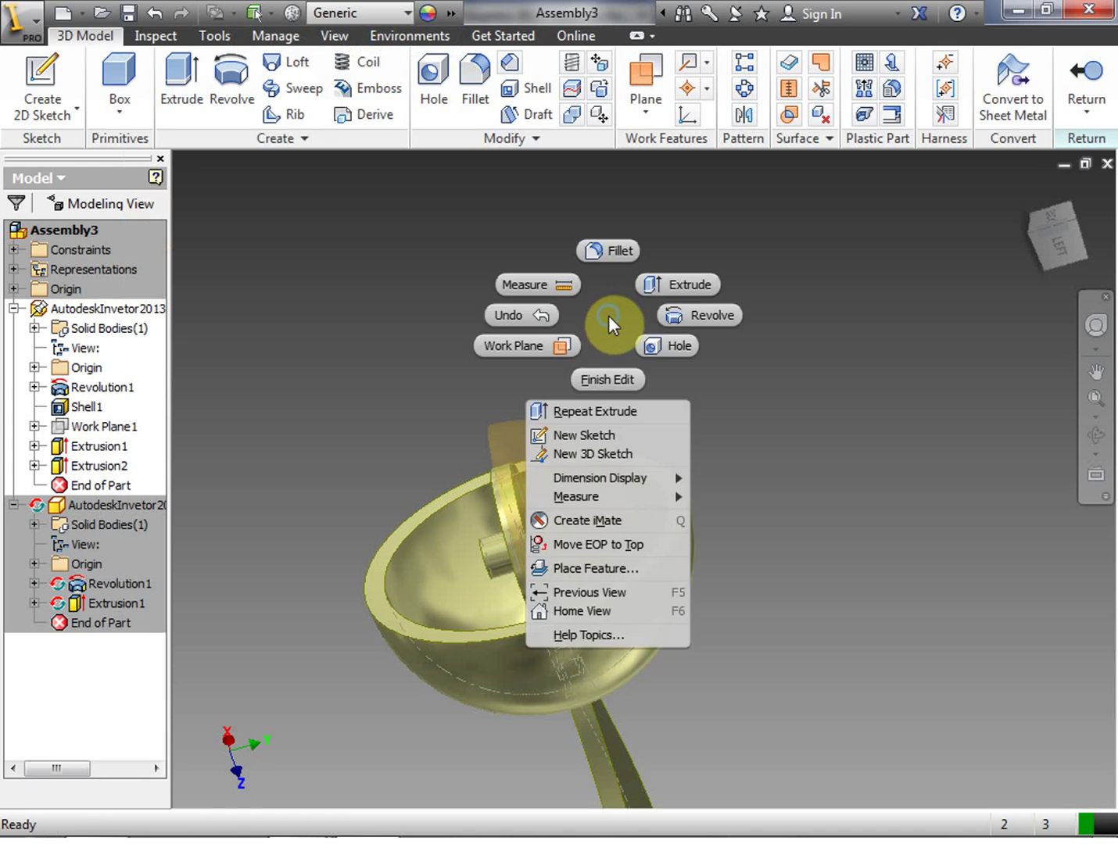
left_click(613, 378)
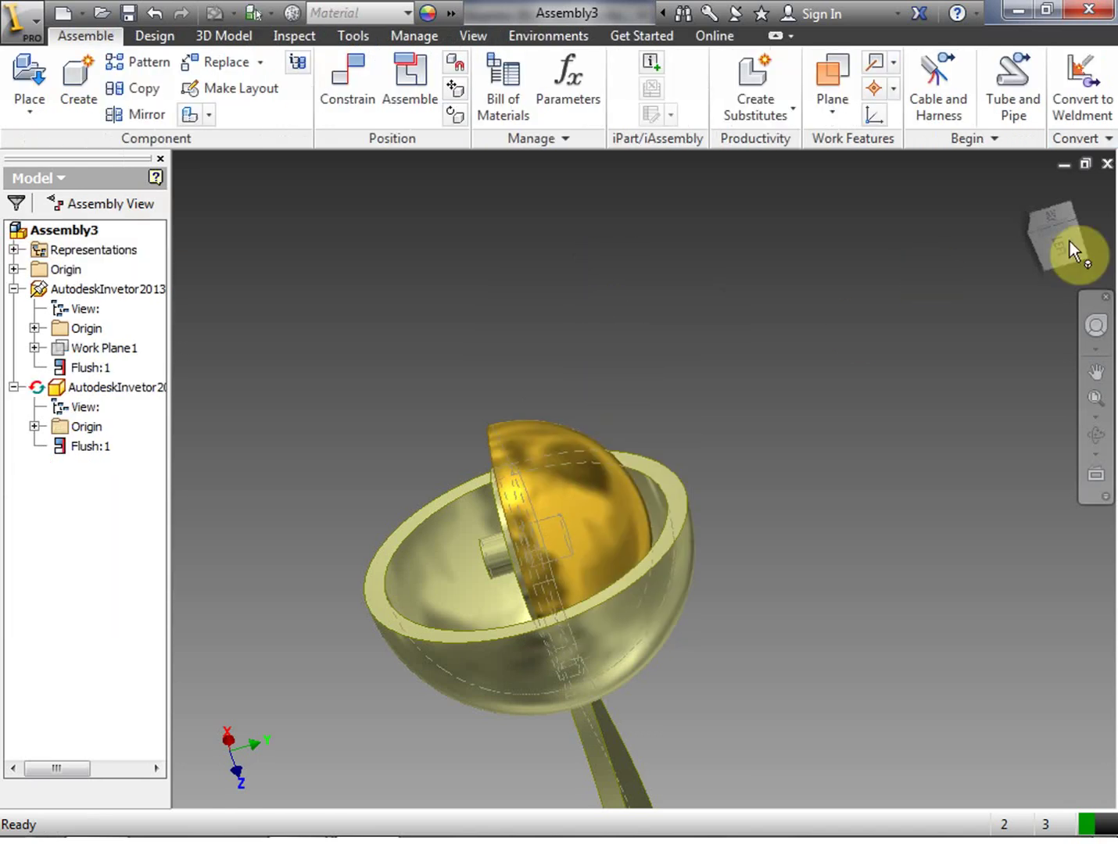
left_click(1064, 250)
mouse_move(584, 689)
middle_mouse_down("shift")
mouse_move(583, 508)
mouse_move(406, 508)
mouse_move(430, 336)
mouse_move(414, 348)
mouse_move(437, 462)
middle_mouse_up("shift")
mouse_move(587, 773)
left_mouse_down()
mouse_move(588, 821)
mouse_move(590, 792)
left_mouse_up()
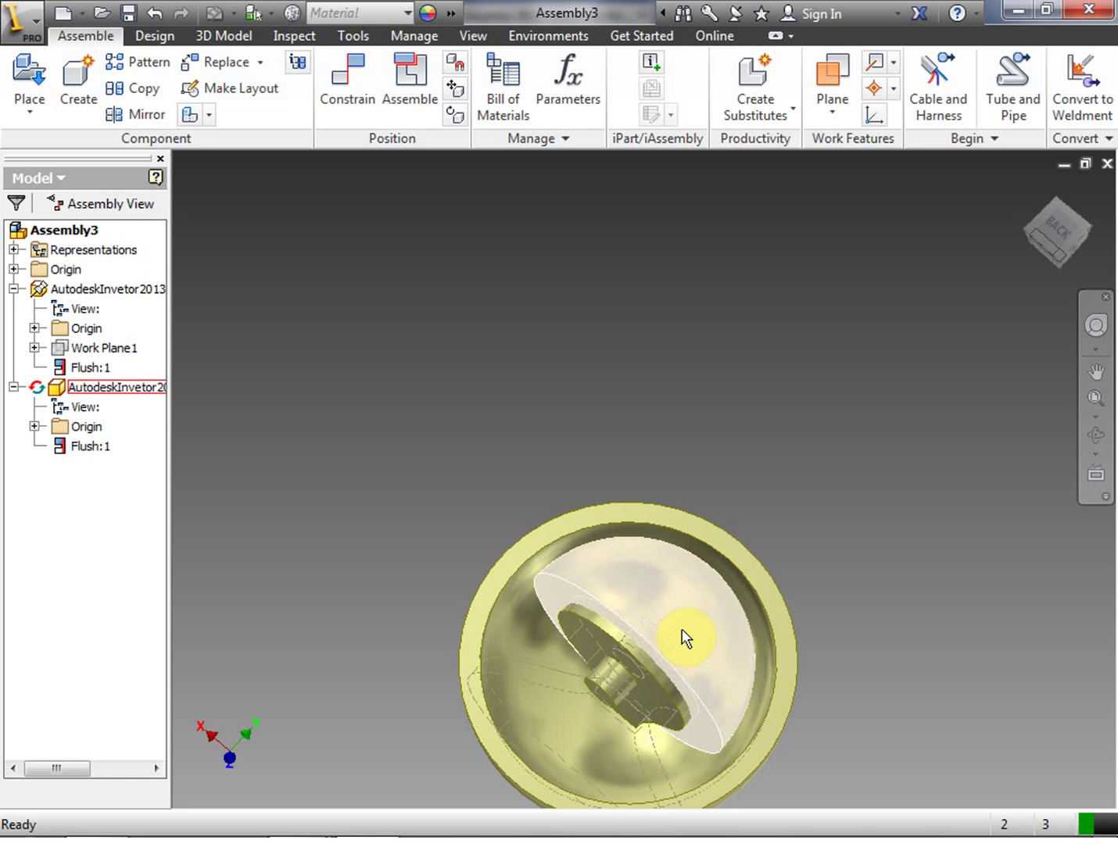
Save the assembly and all its dependent parts, naming the assembly file AutodeskInvetor2013_Lesson_13_Assembly.iam in the InventorVideos folder
left_click(125, 13)
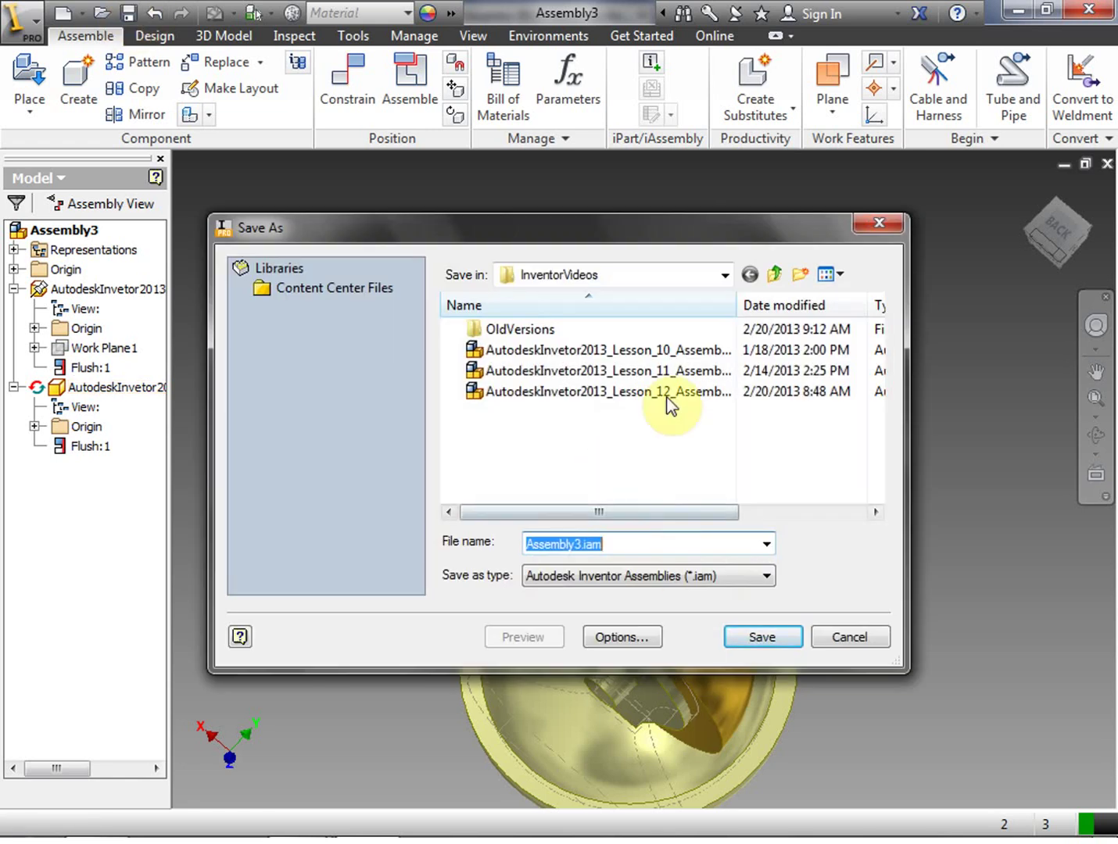
left_click(569, 545)
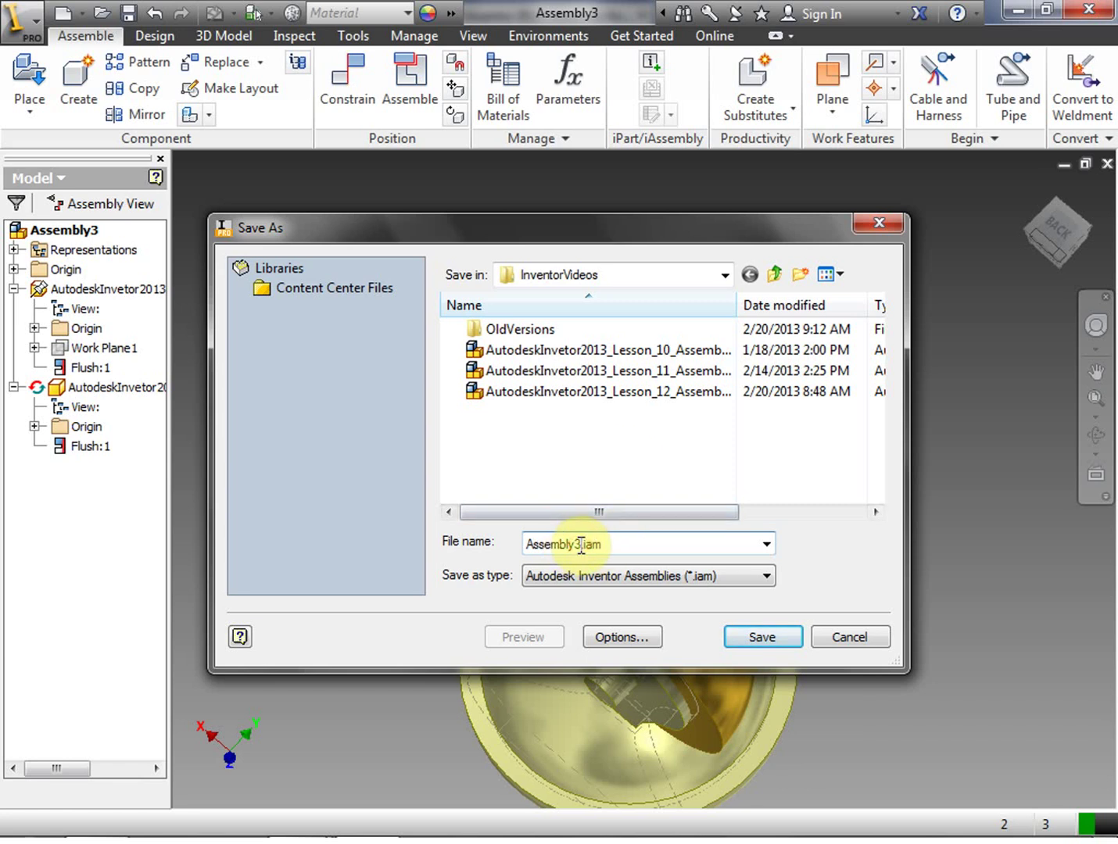
left_click_drag(581, 545, 421, 545)
type("AutodeskInvetor2013_Lesson_01")
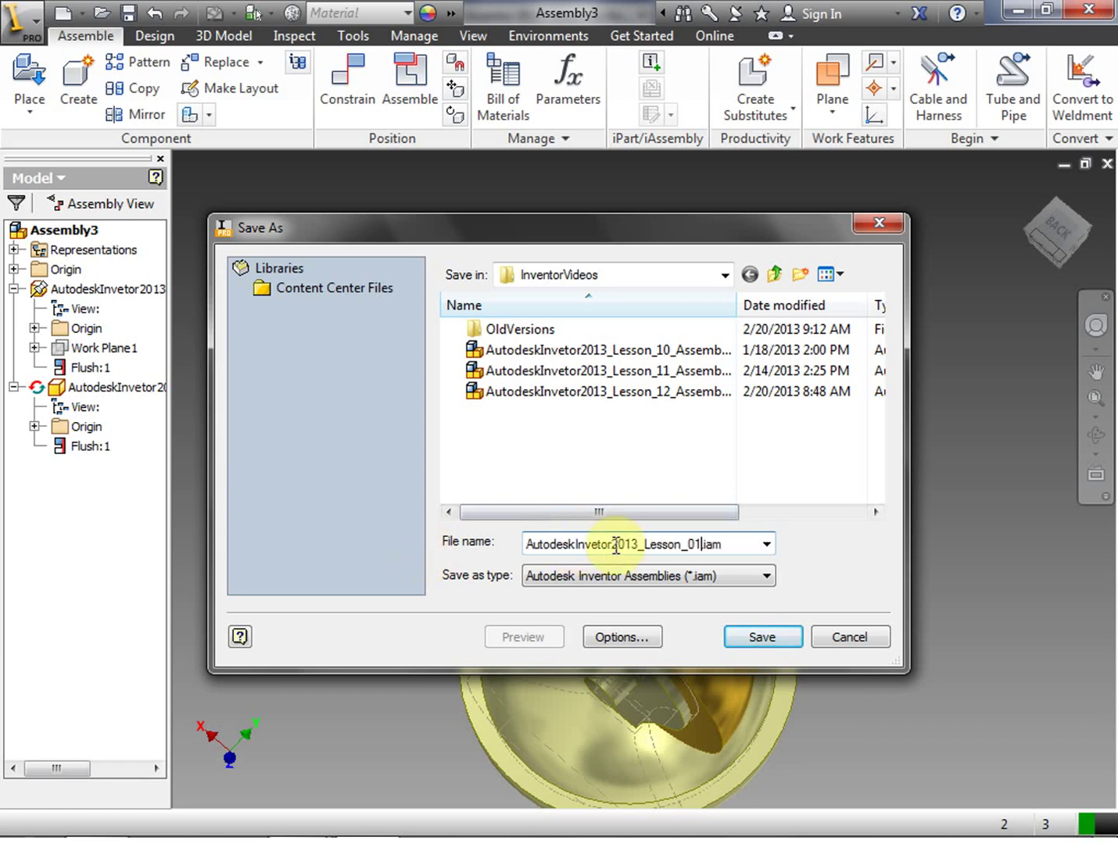
type("1")
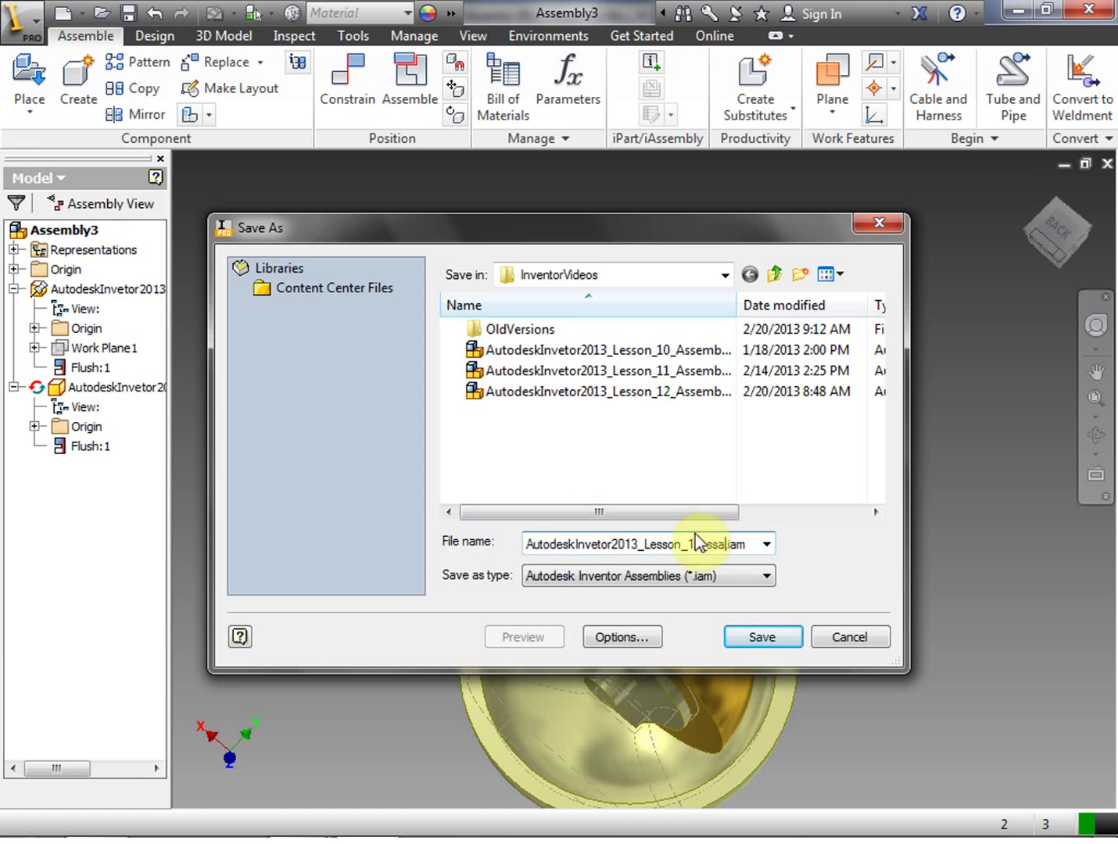
type("3_ssembly")
left_click(709, 545)
type("A")
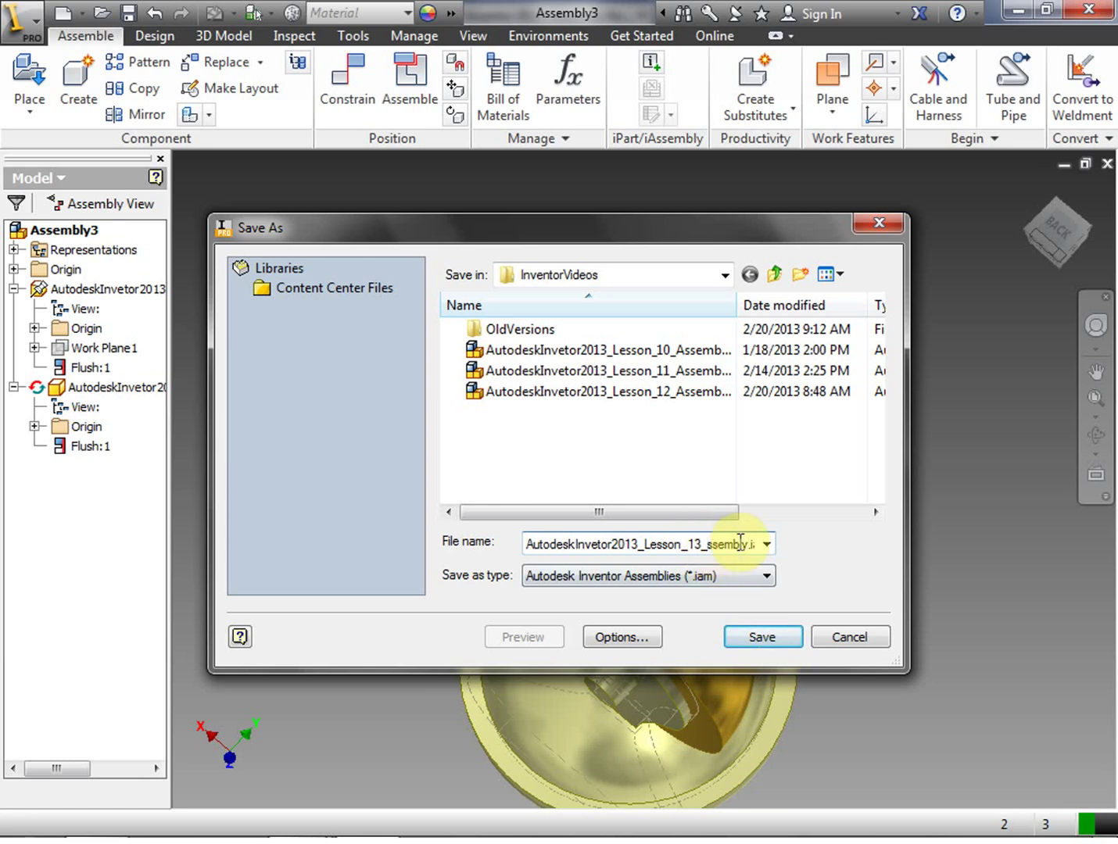
left_click(773, 646)
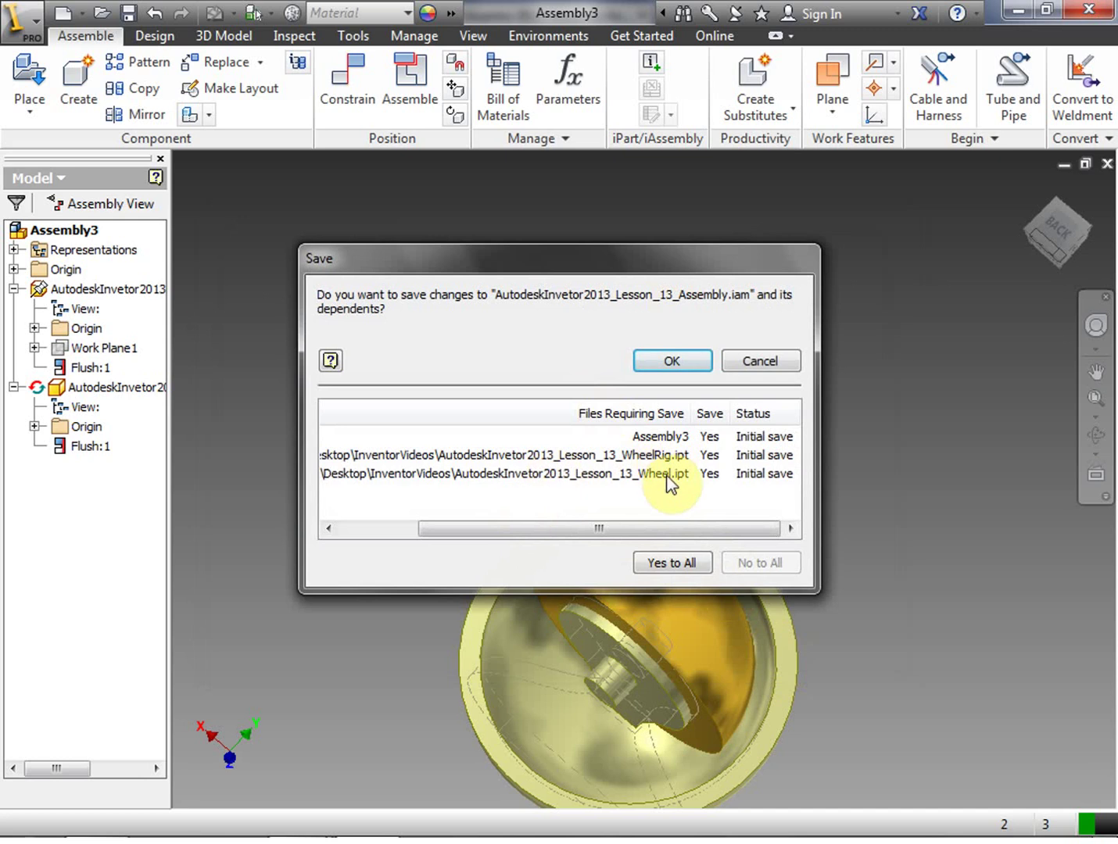
left_click(673, 563)
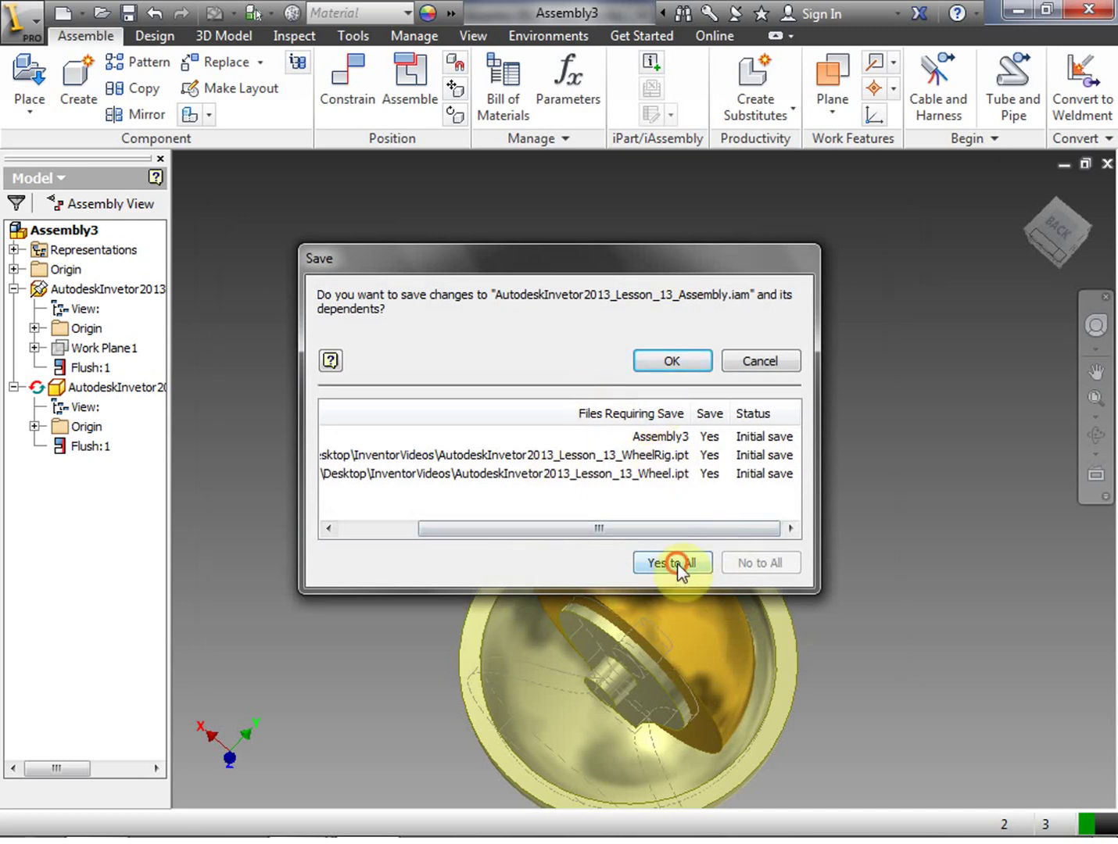
left_click(673, 357)
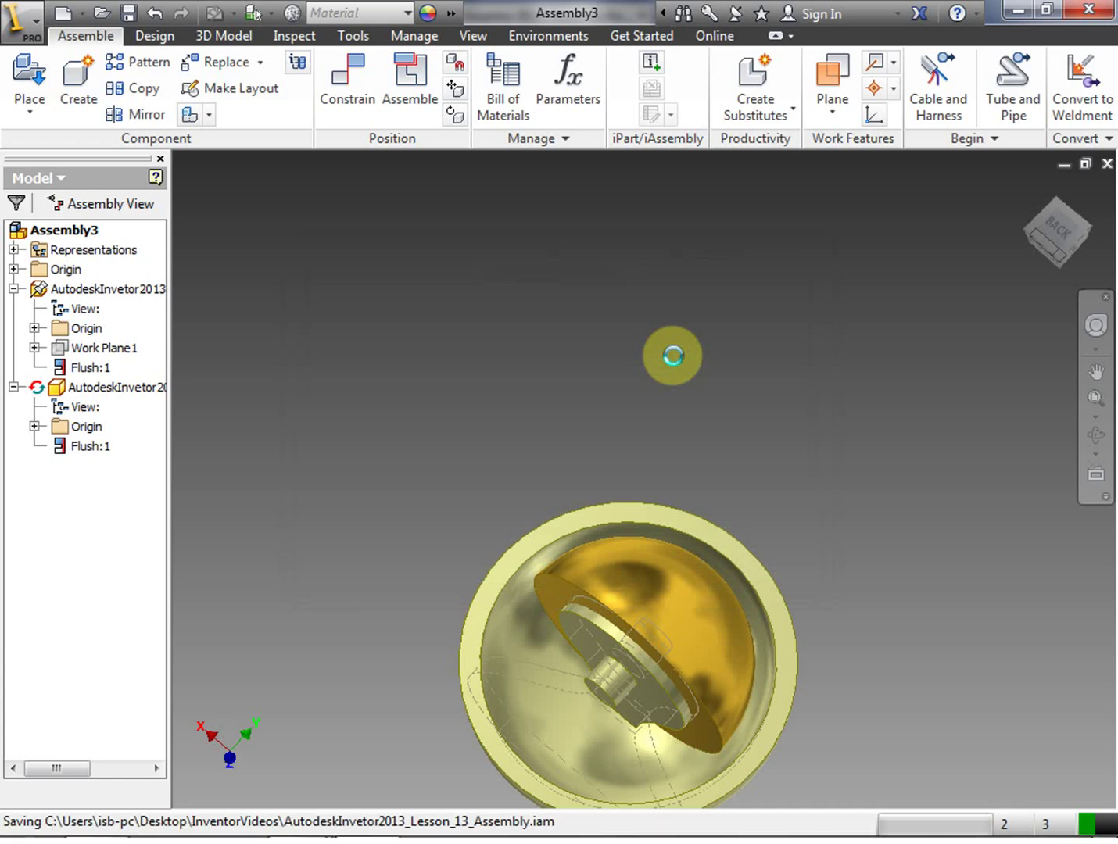
left_click(61, 389)
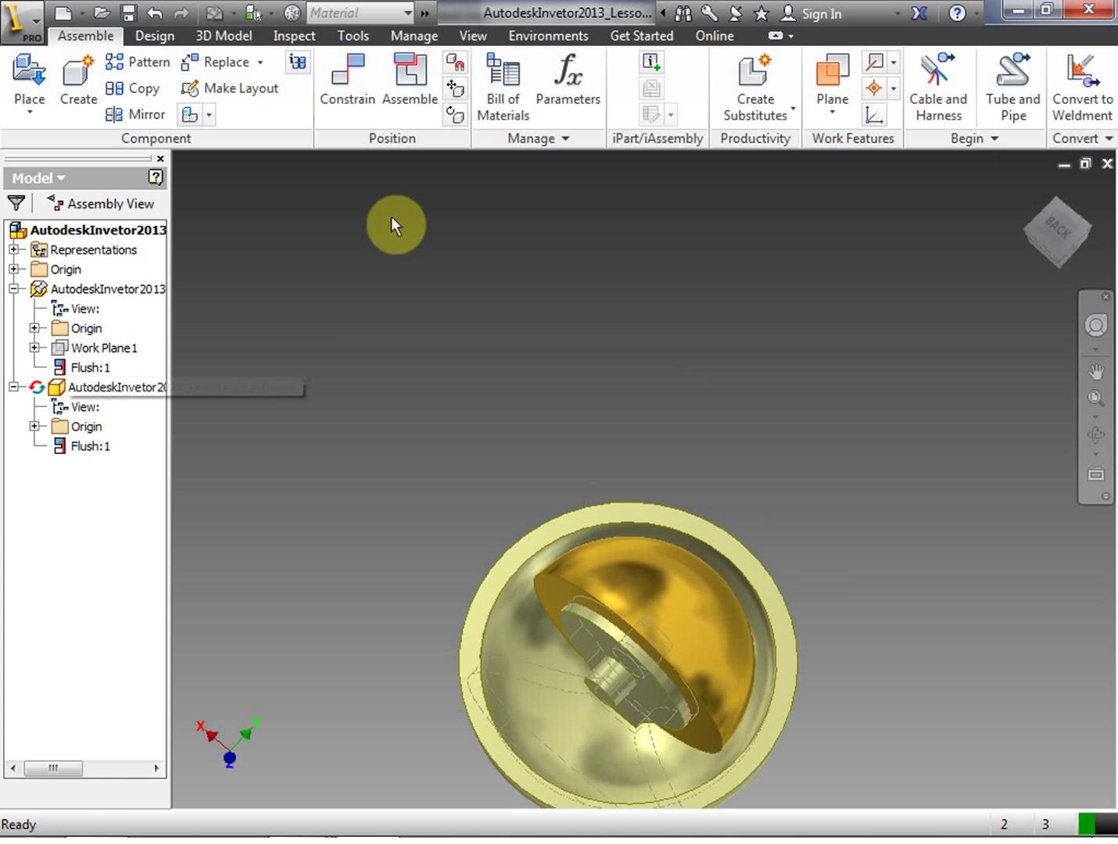
left_click_drag(644, 605, 689, 569)
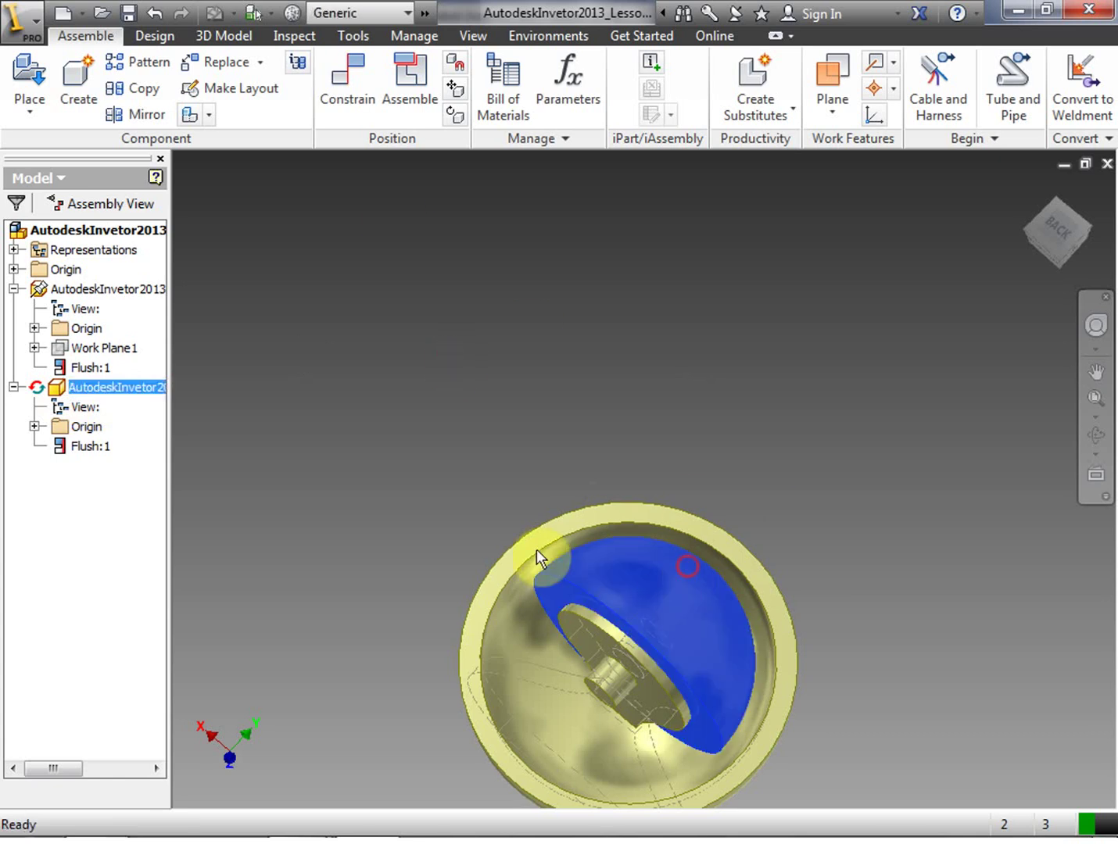
right_click(56, 384)
right_click(55, 389)
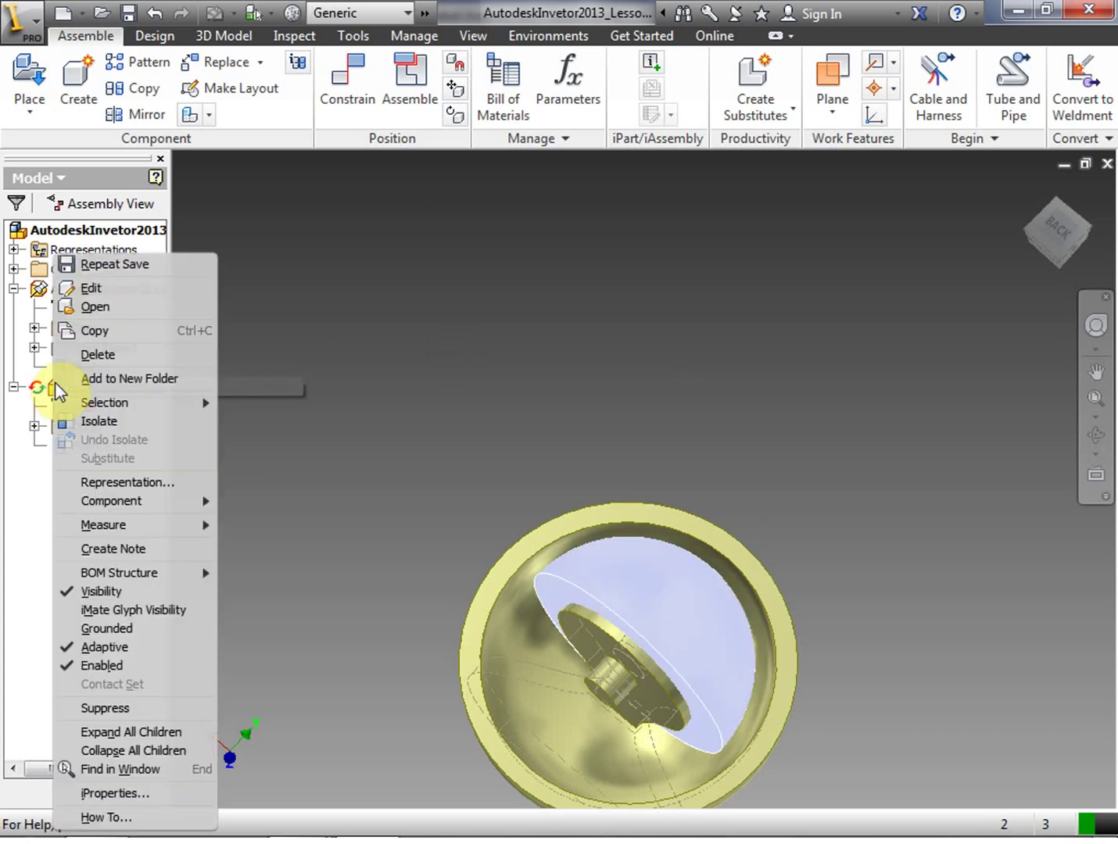
left_click(341, 384)
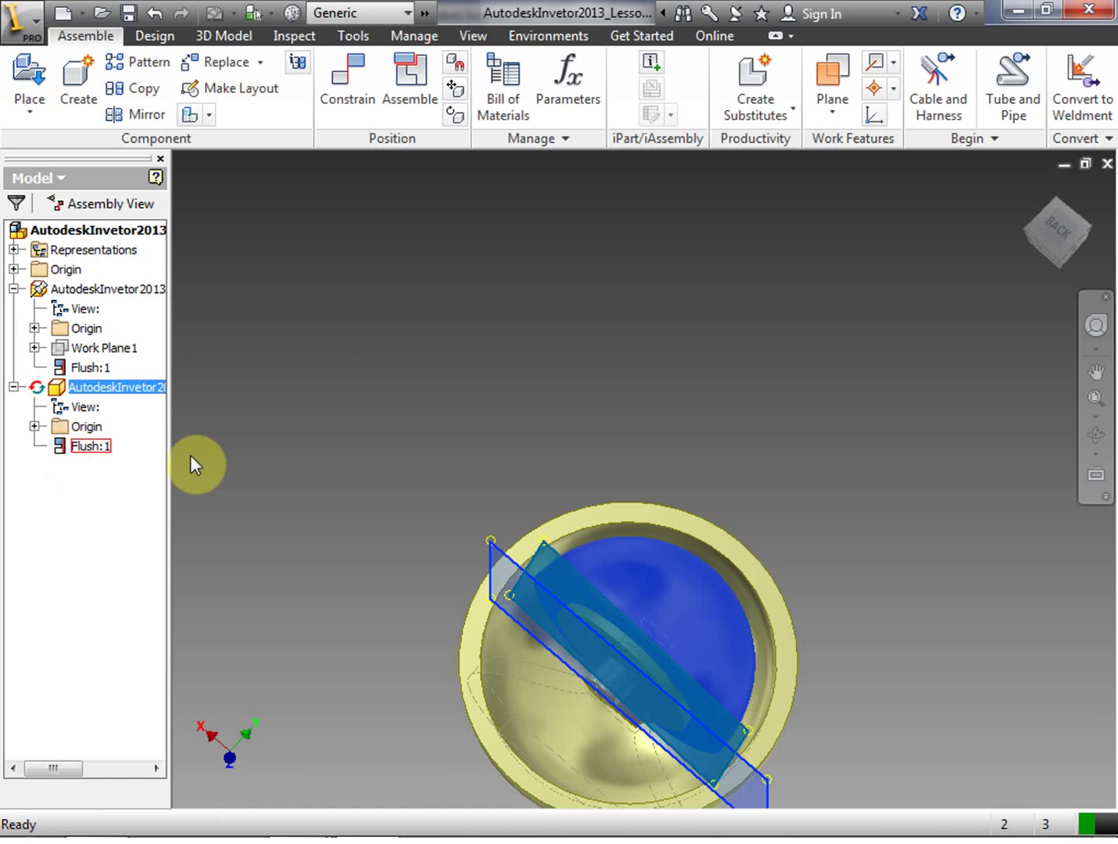
left_click(997, 198)
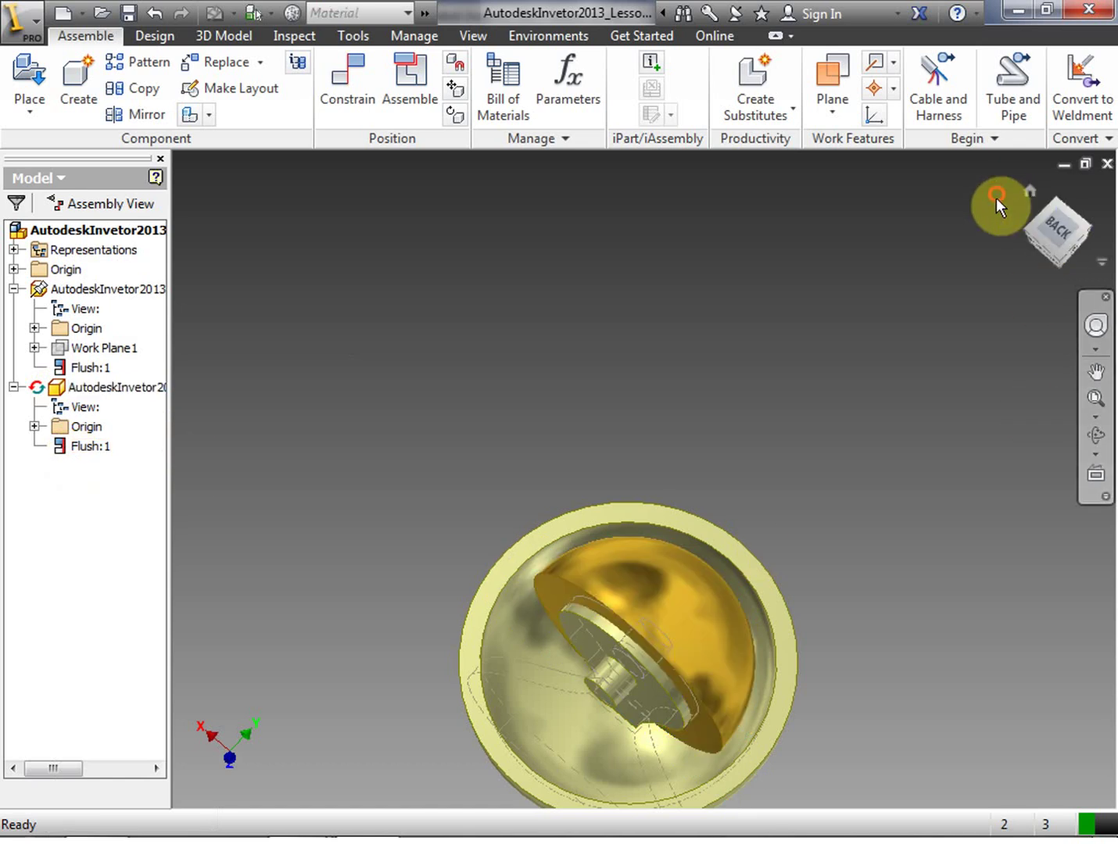
Set the offset of the flush constraint between the wheel and the wheel rig to 1/16 in
mouse_move(65, 453)
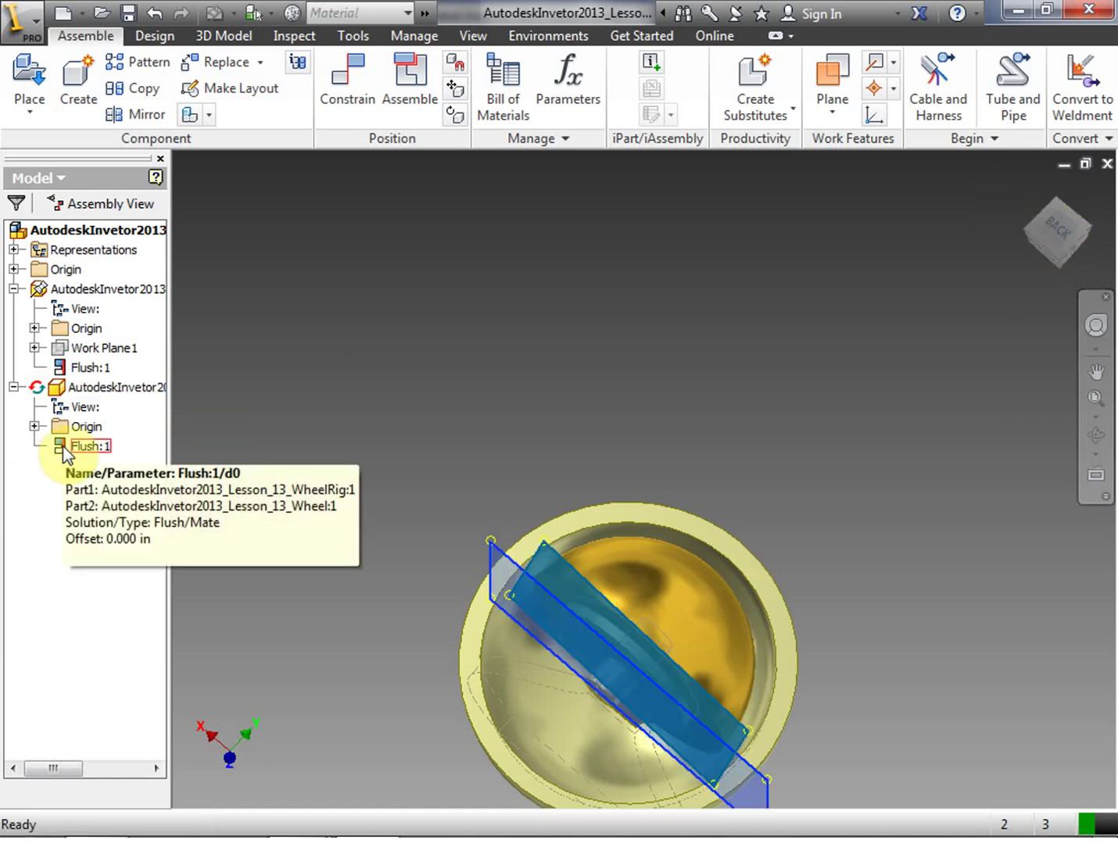
double_click(66, 449)
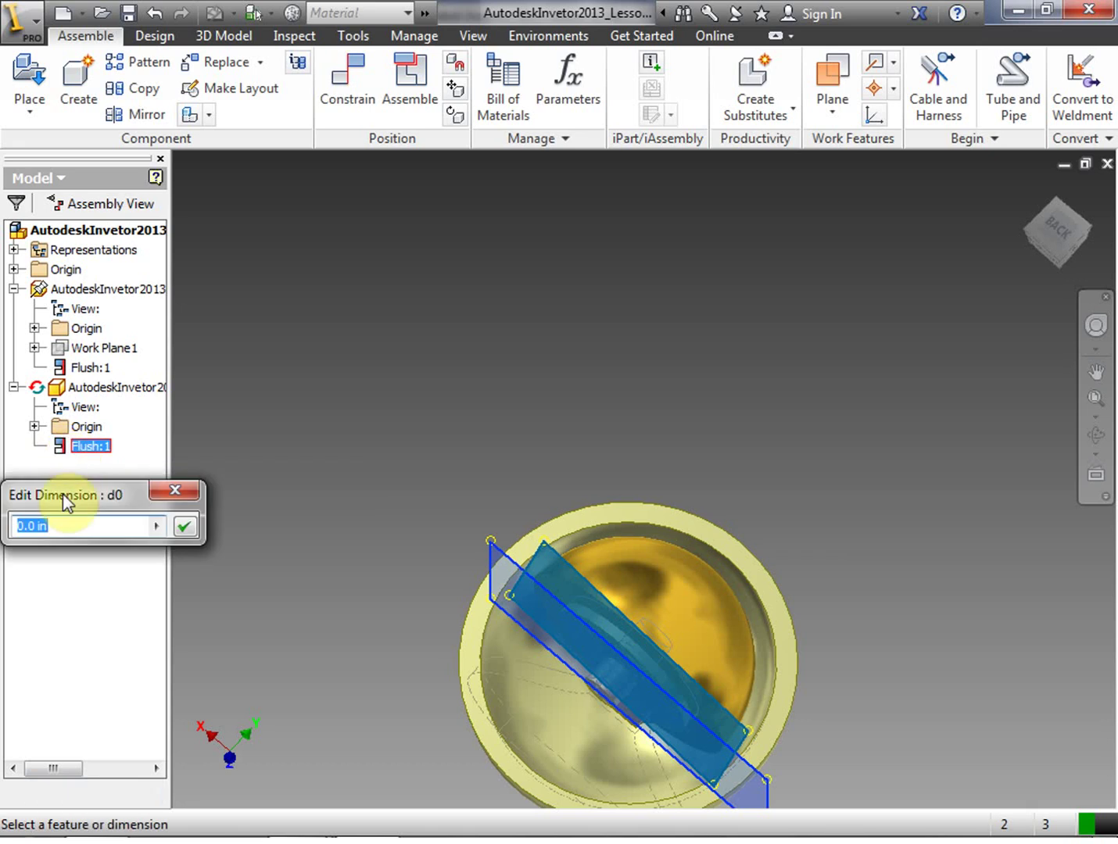
left_click_drag(83, 494, 295, 458)
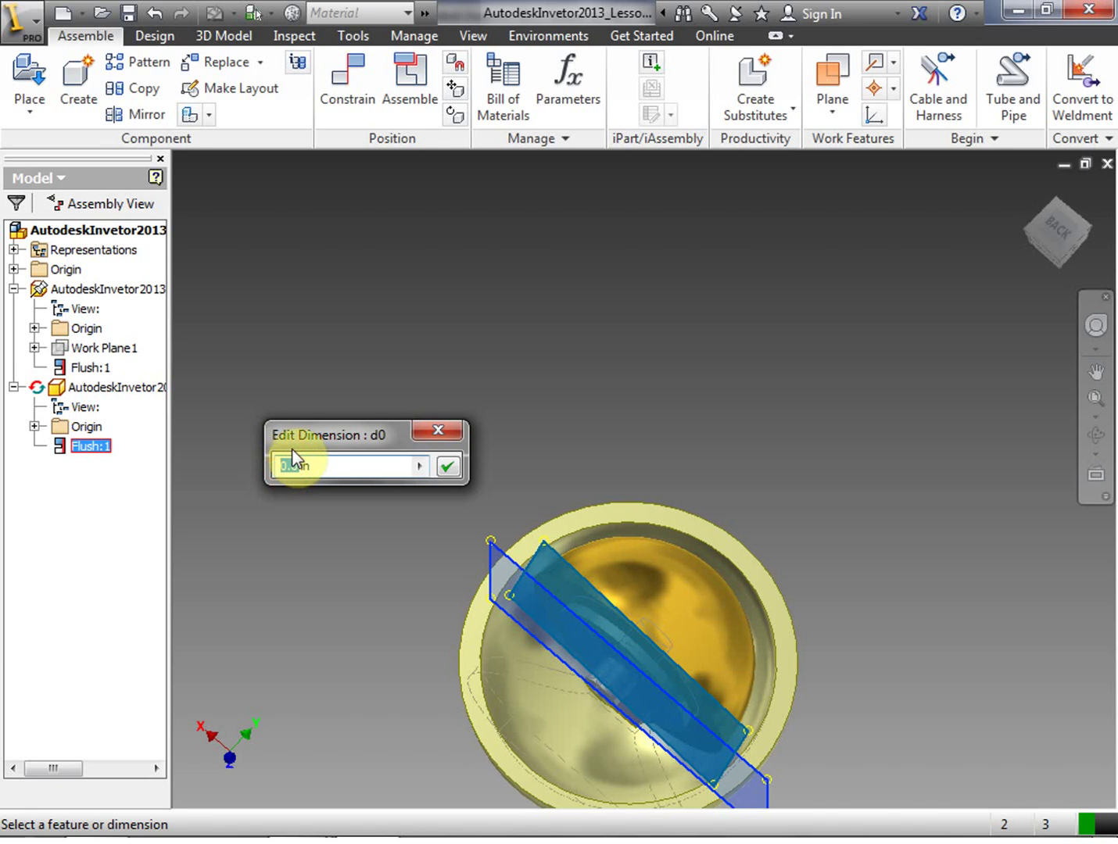
type("1/16 in")
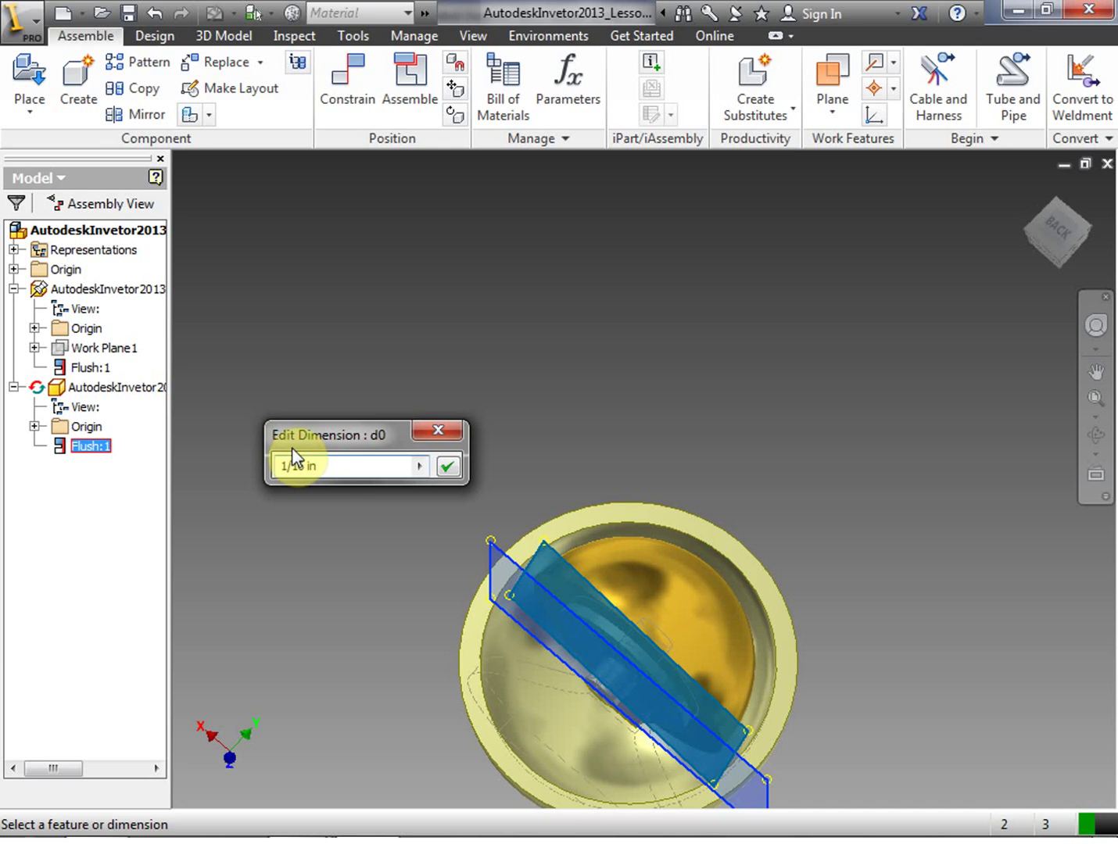
left_click(447, 466)
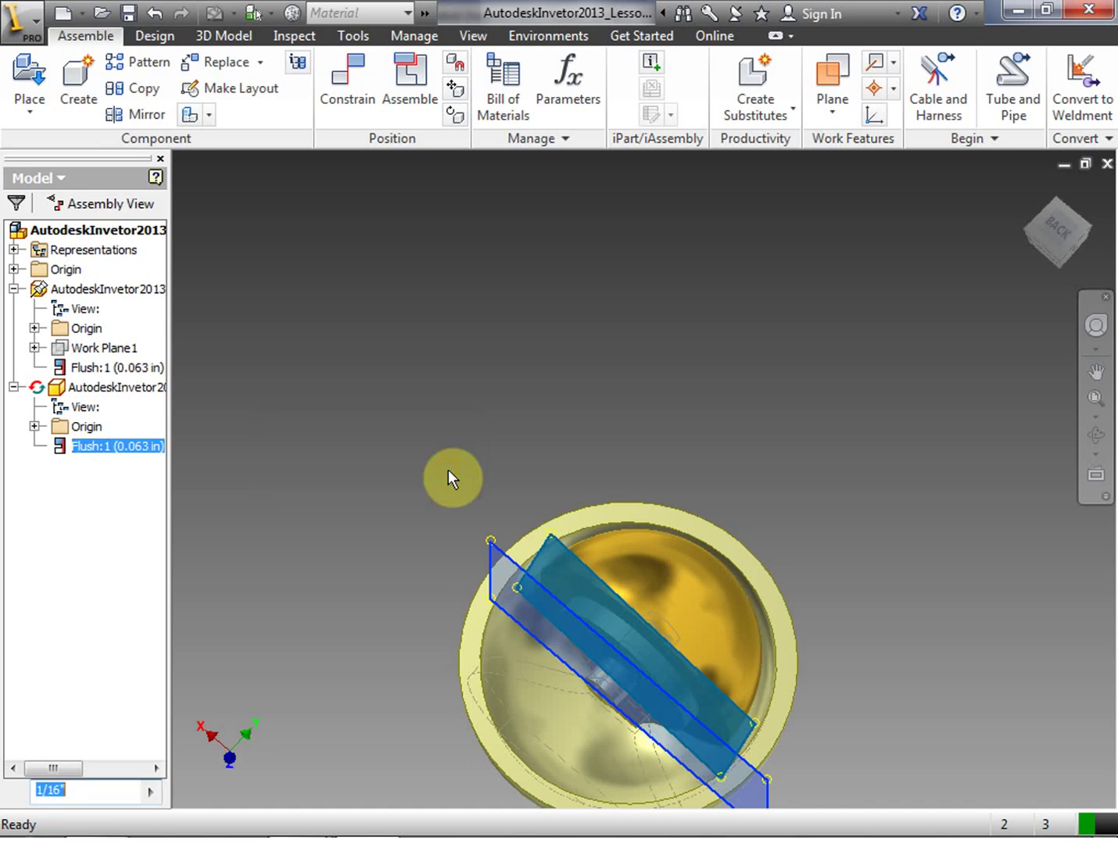
Increase the wheel's flush constraint offset to 1/8 in
left_click(1045, 234)
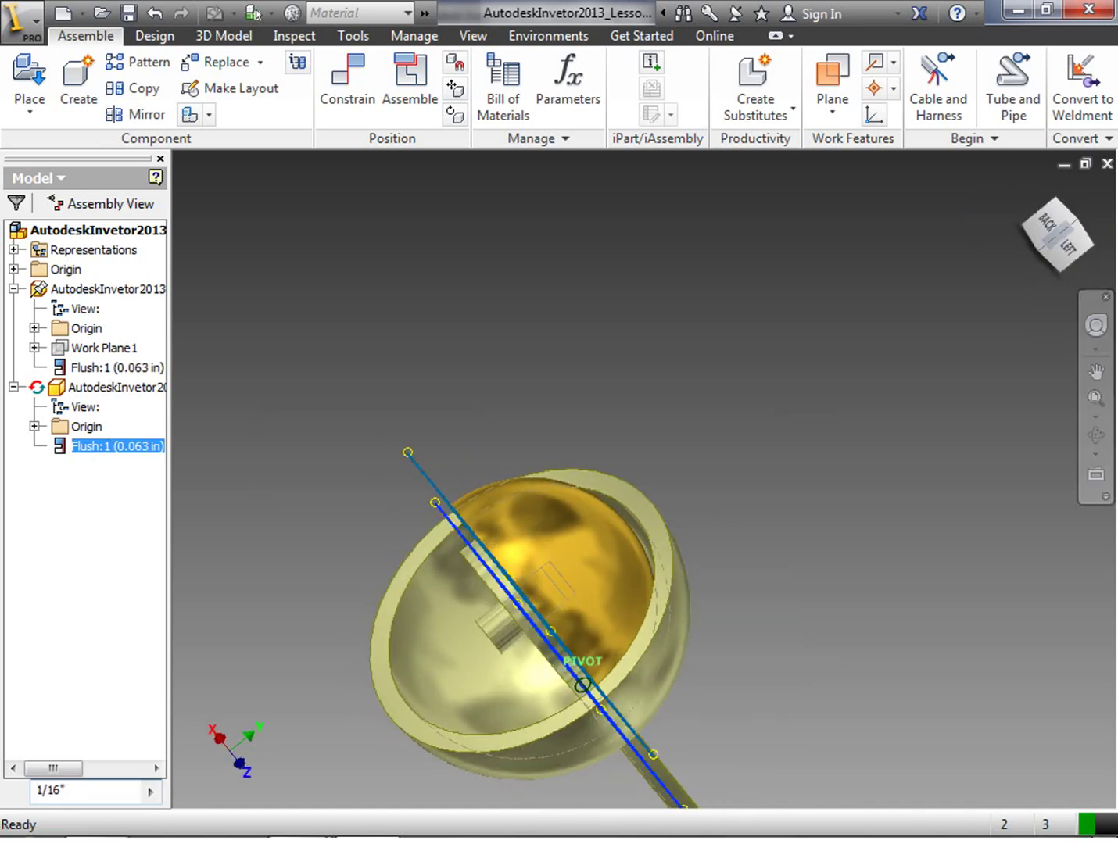
left_click_drag(1046, 501, 995, 734)
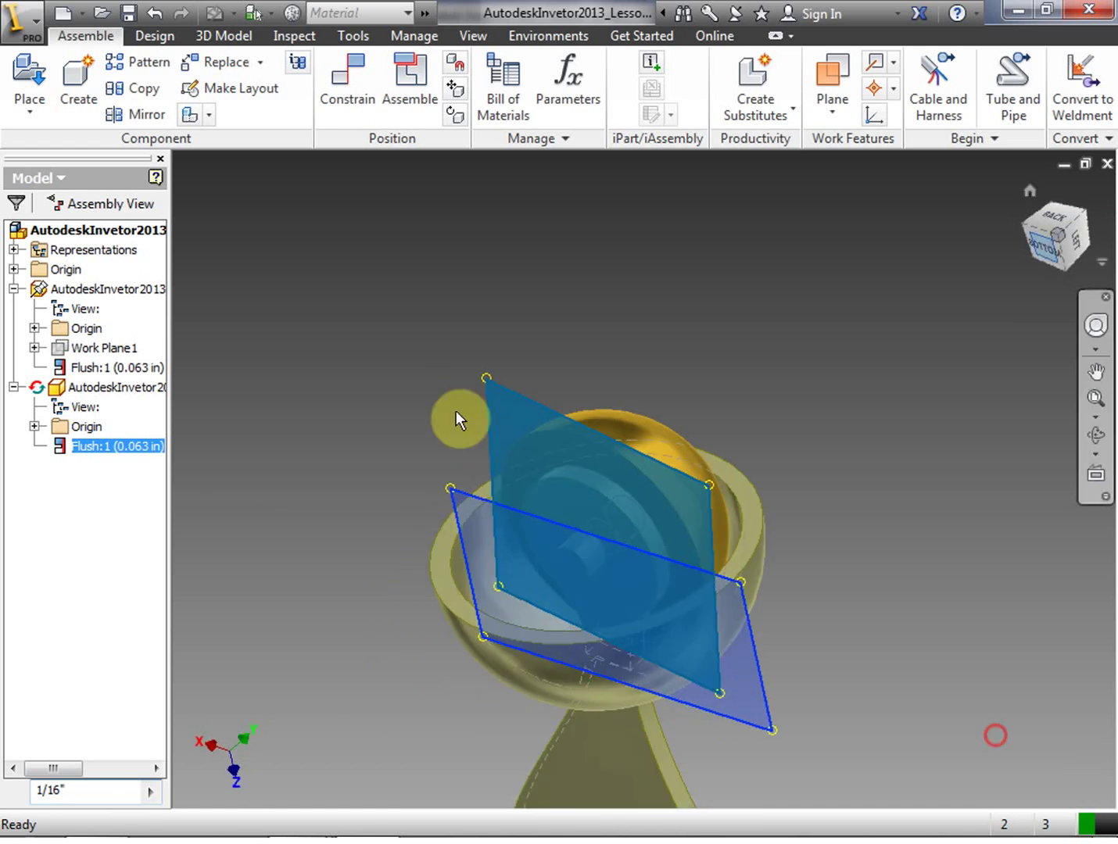
left_click(360, 405)
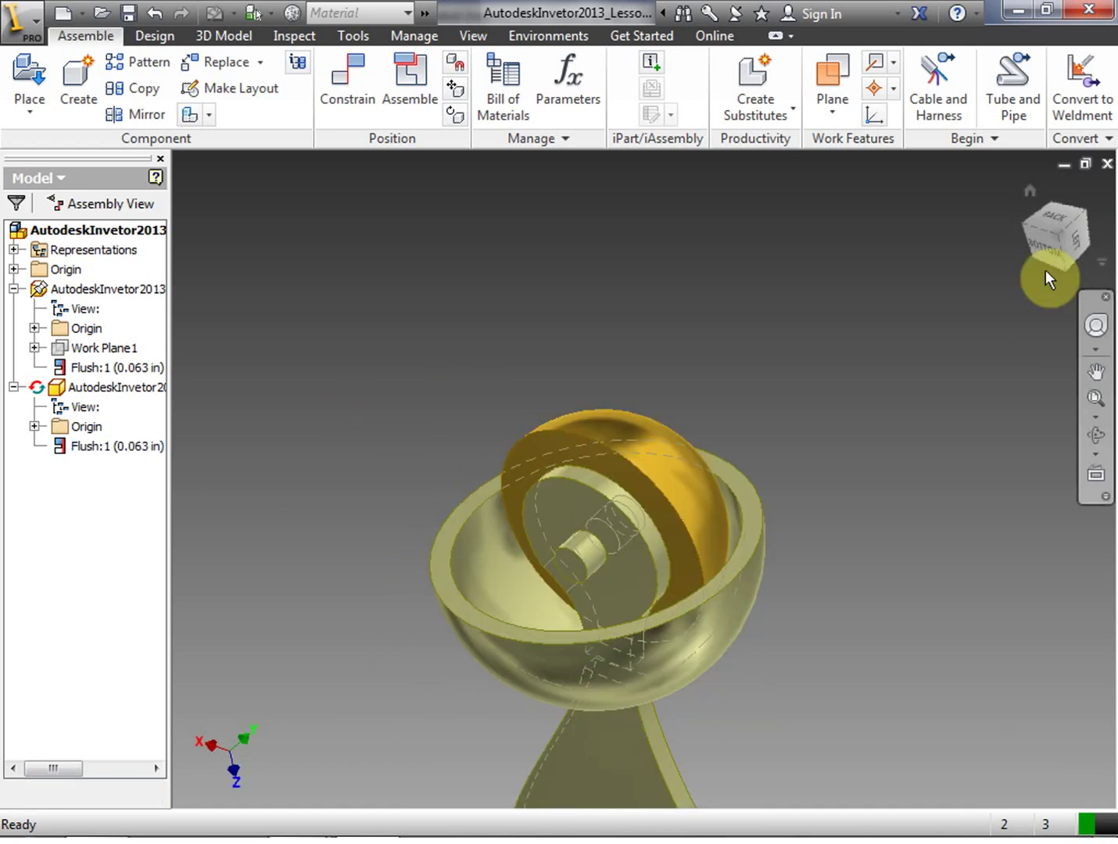
left_click(1068, 236)
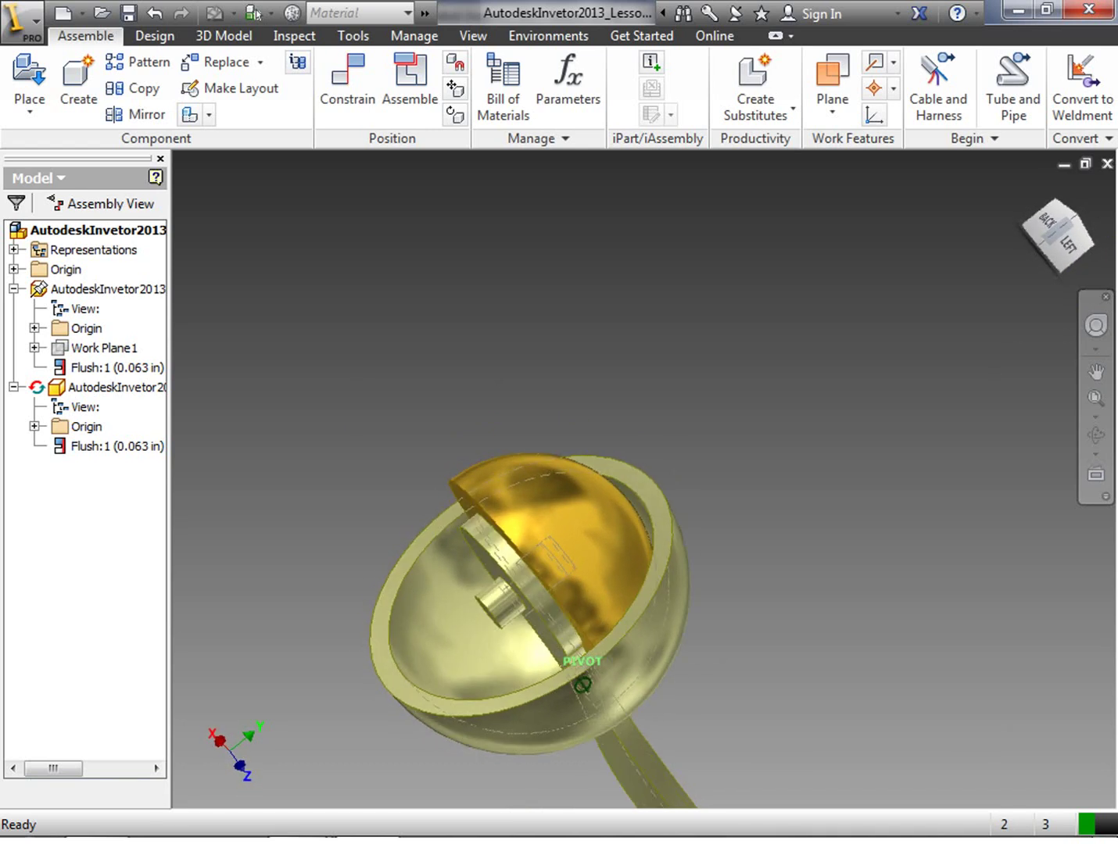
double_click(79, 447)
left_click(38, 529)
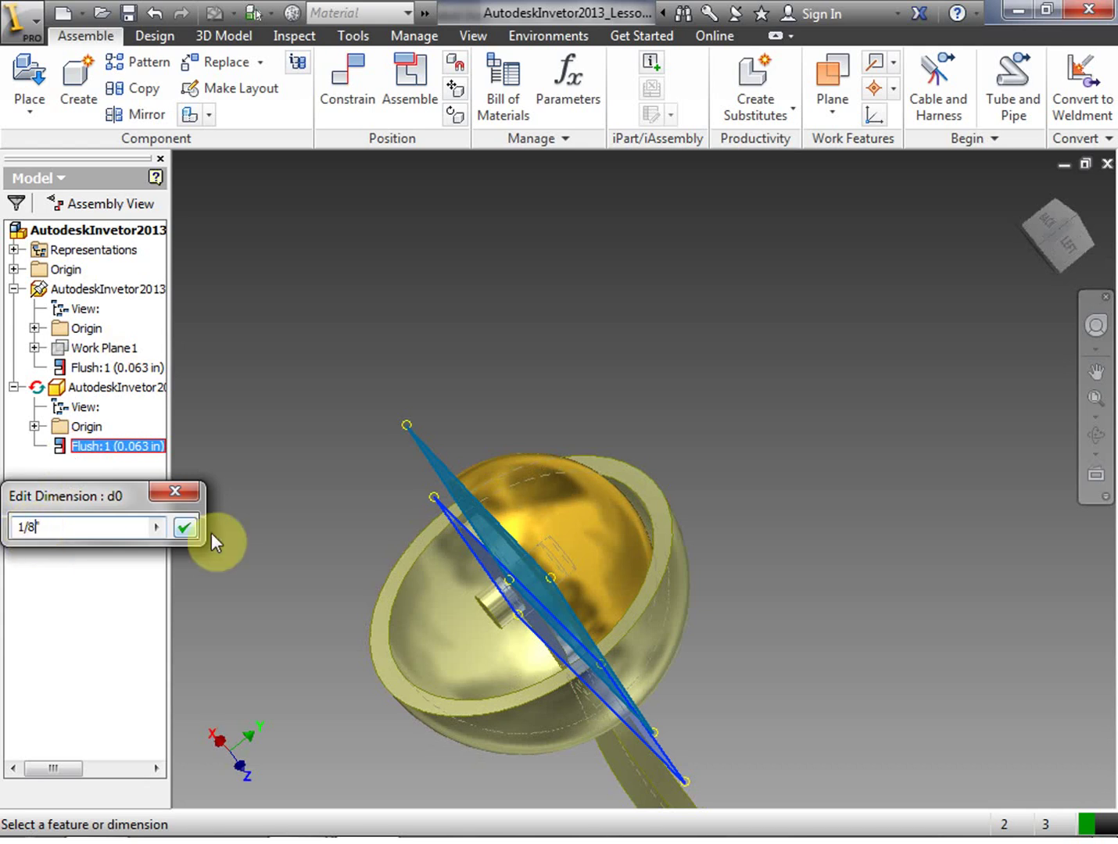
left_click(185, 528)
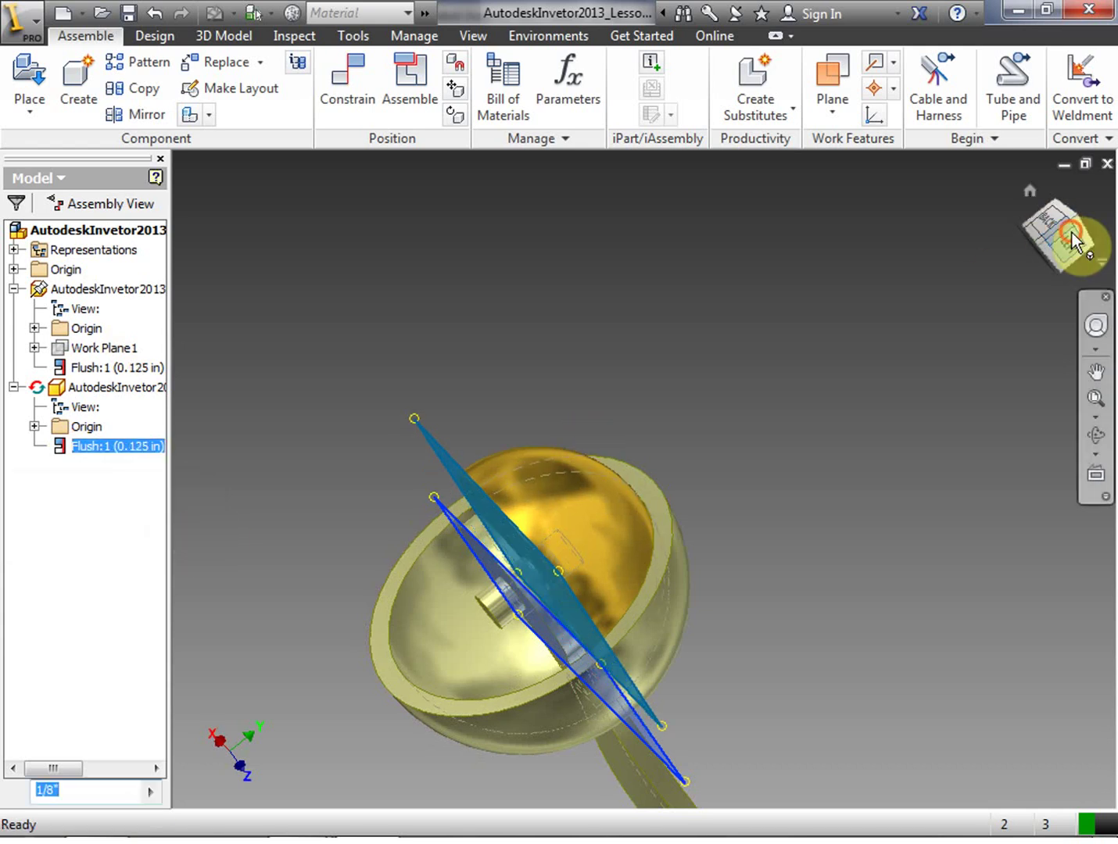
Check the gap between wheel and rig, and reduce the wheel's flush constraint offset to 1/16 in
left_click(1073, 235)
left_click(863, 316)
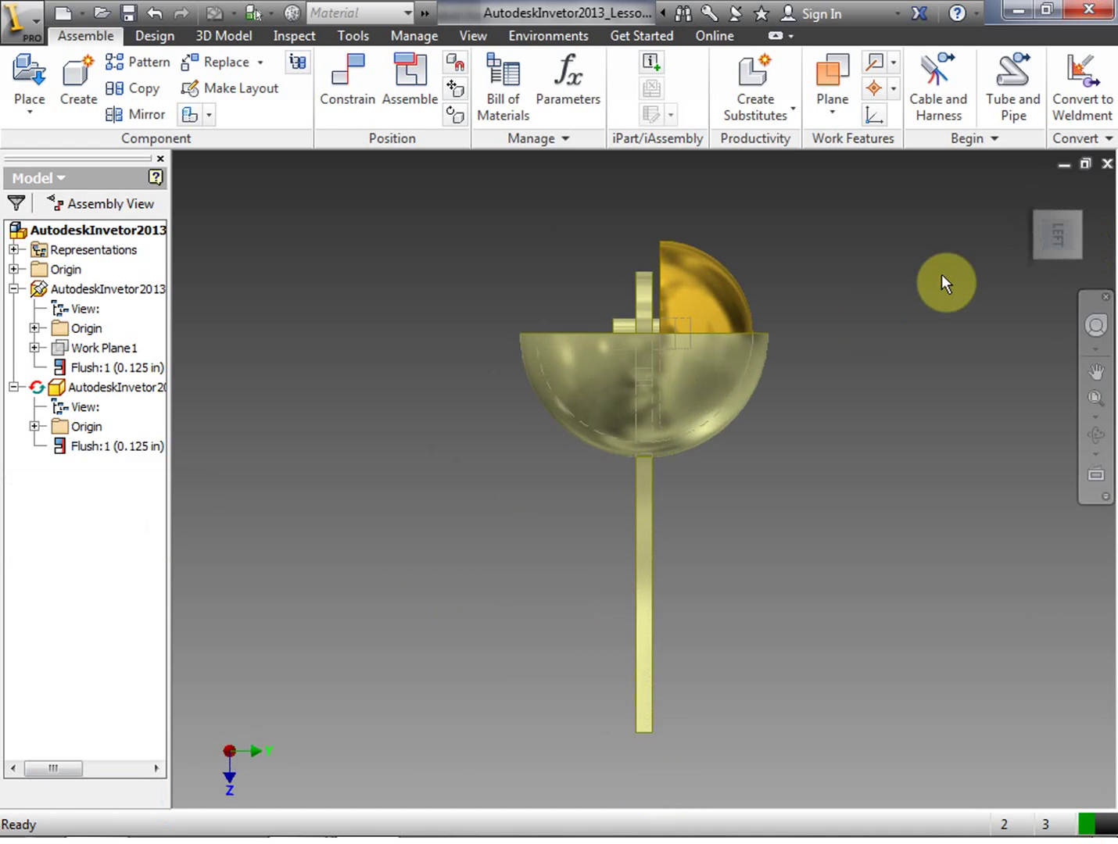
left_click(1039, 227)
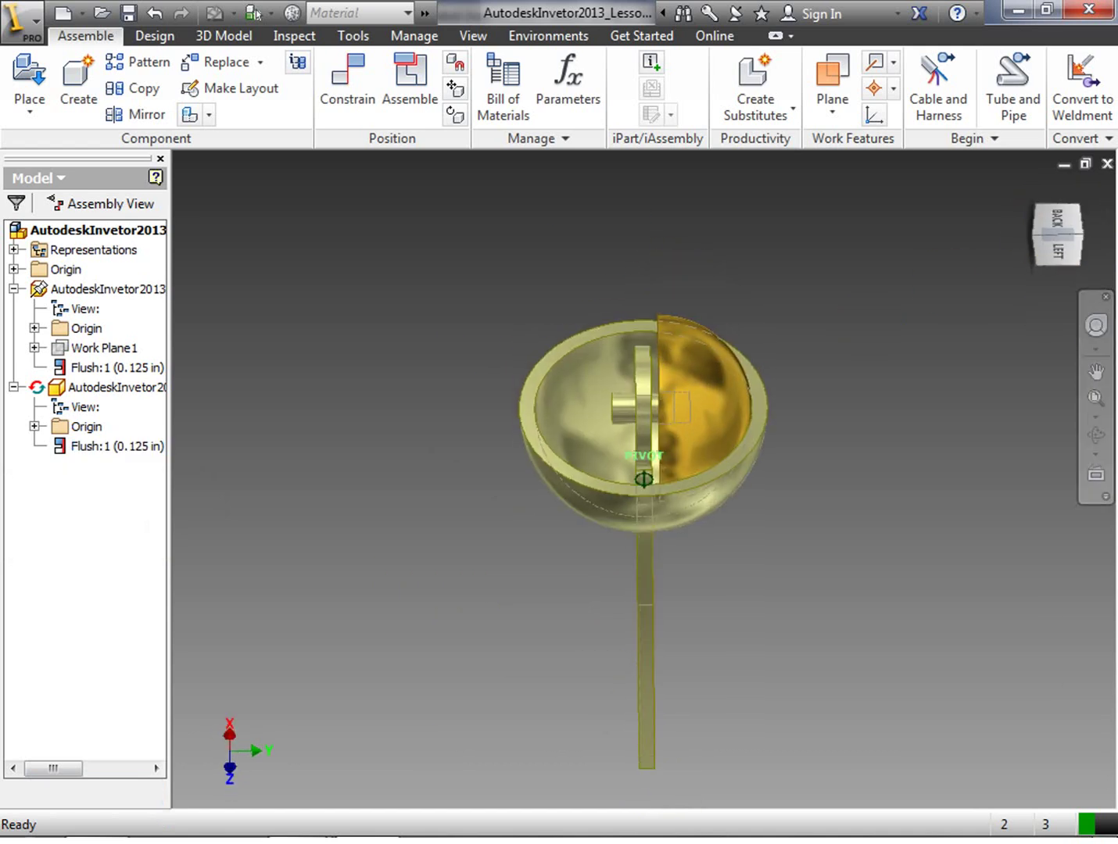
left_click(749, 450)
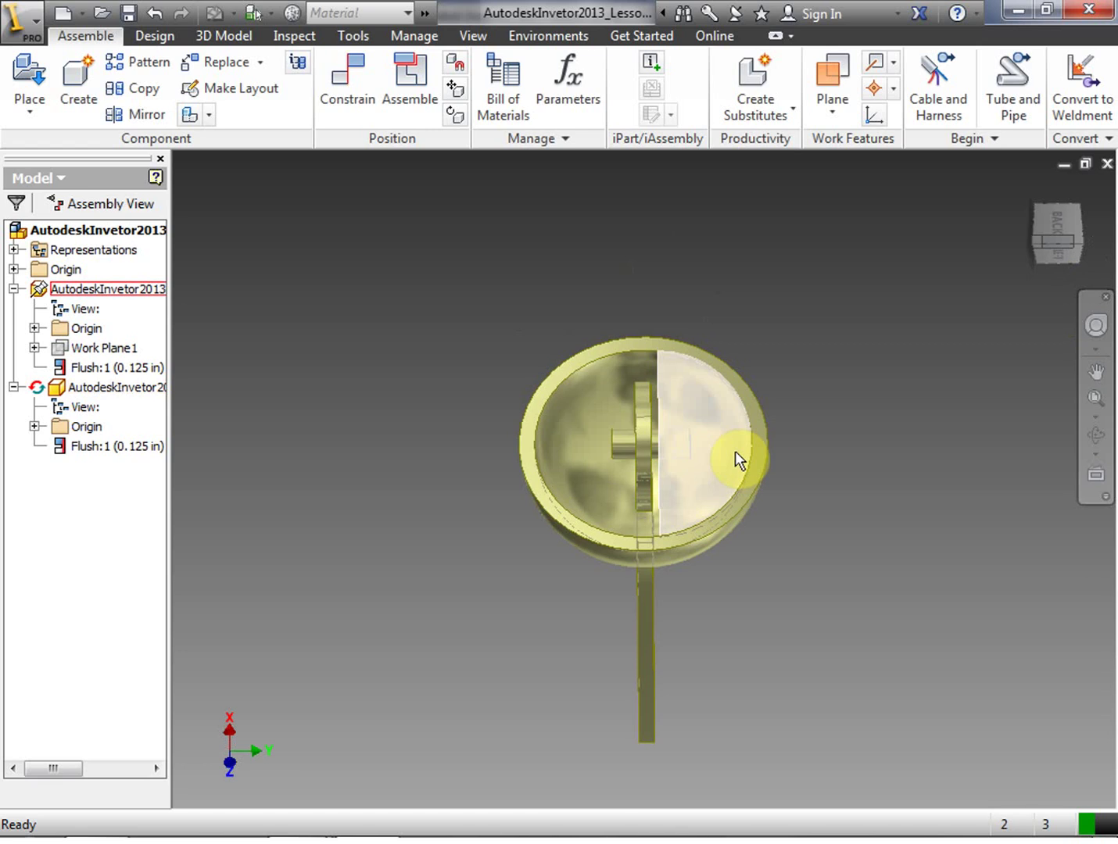
double_click(66, 447)
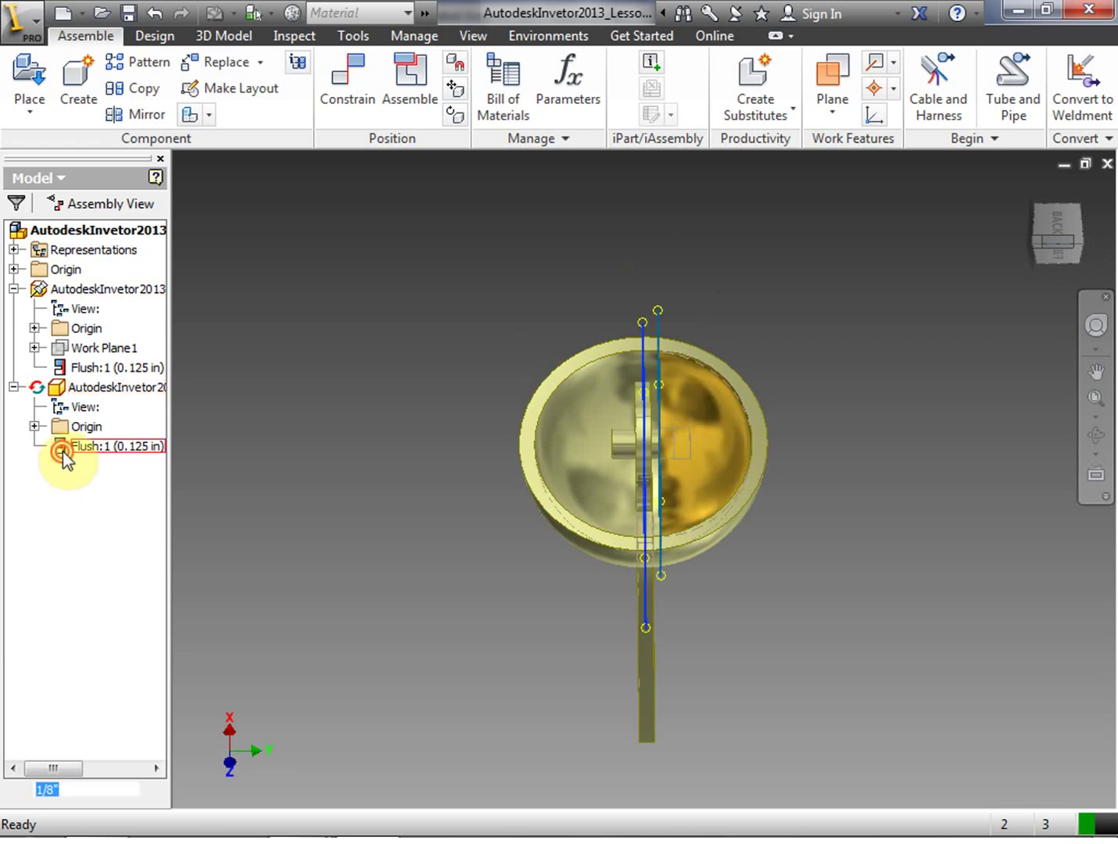
left_click(33, 535)
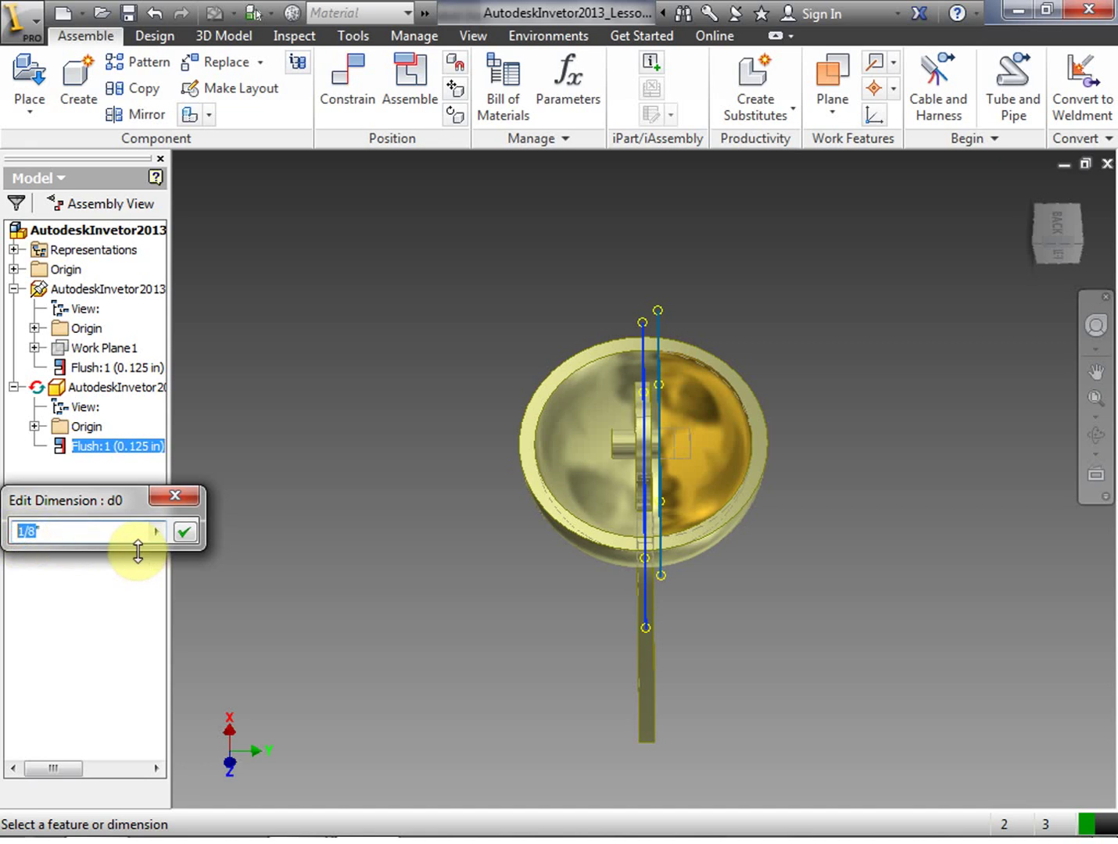
type("1/")
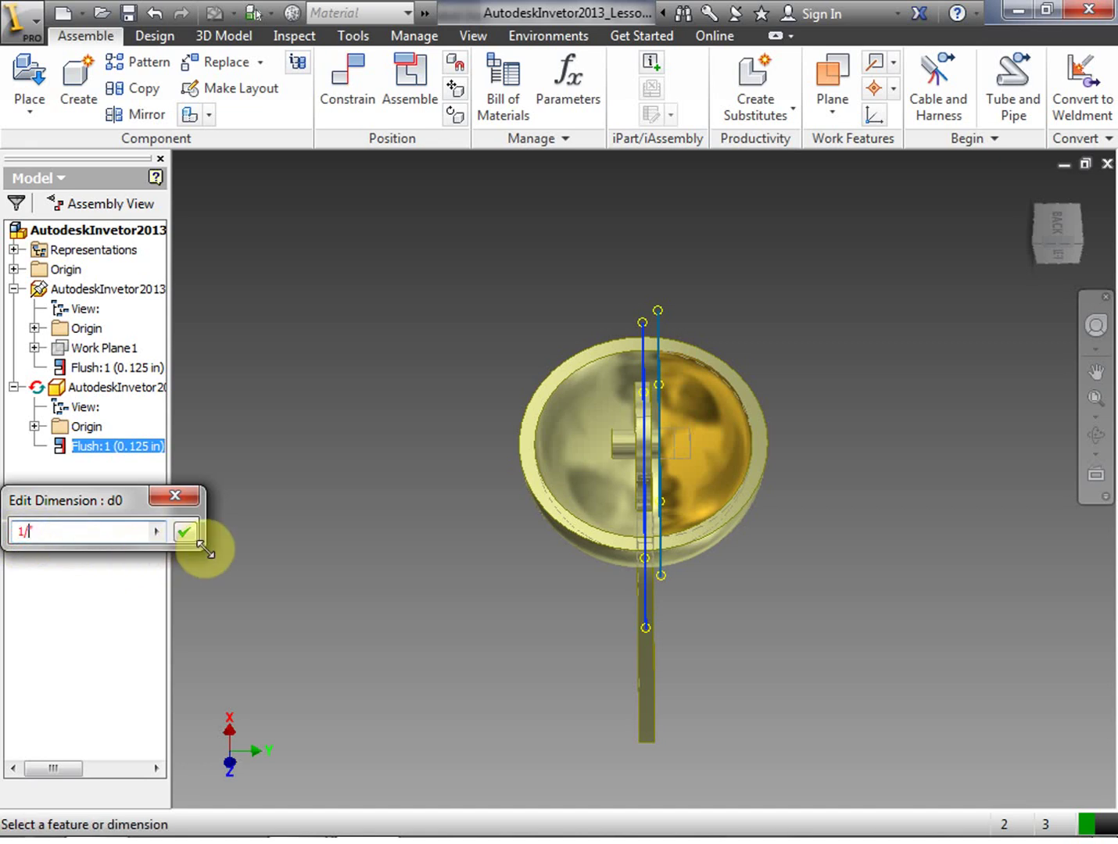
type("16")
left_click(188, 536)
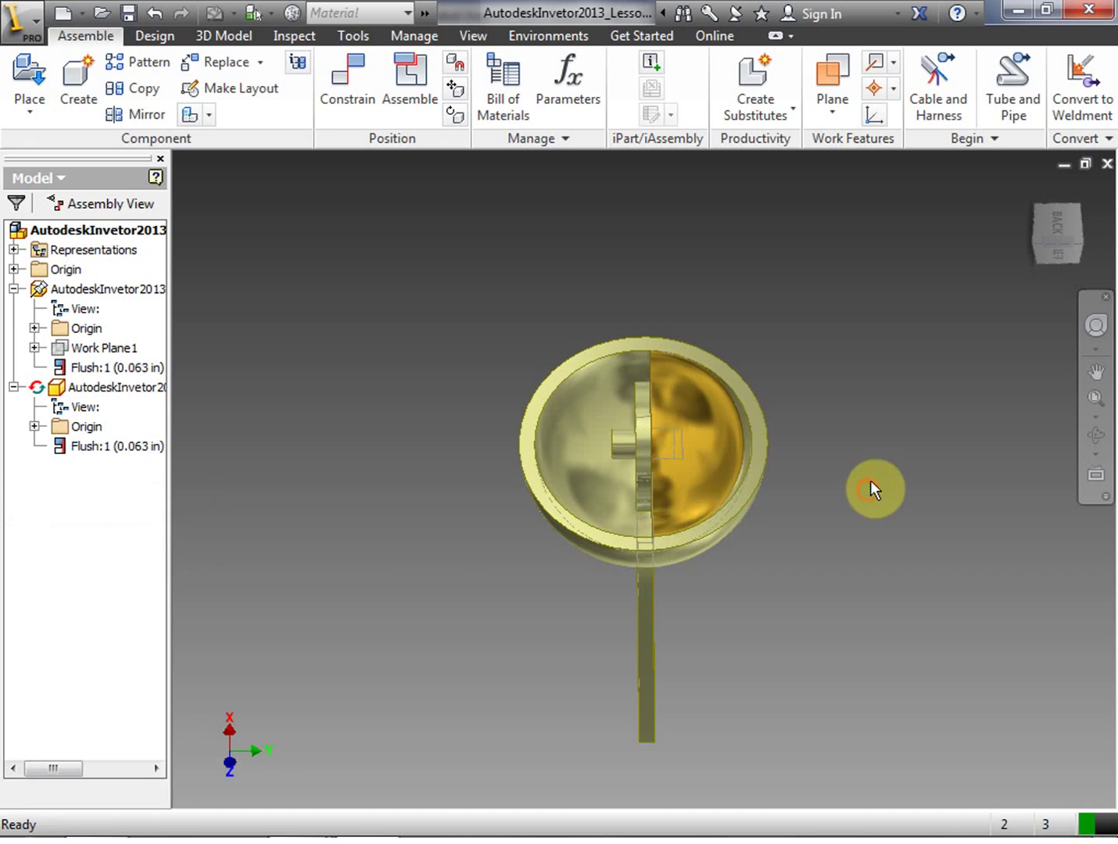
Place a second instance of AutodeskInvetor2013_Lesson_13_Wheel.ipt from the InventorVideos folder in the empty space beside the wheel rig
left_click(31, 90)
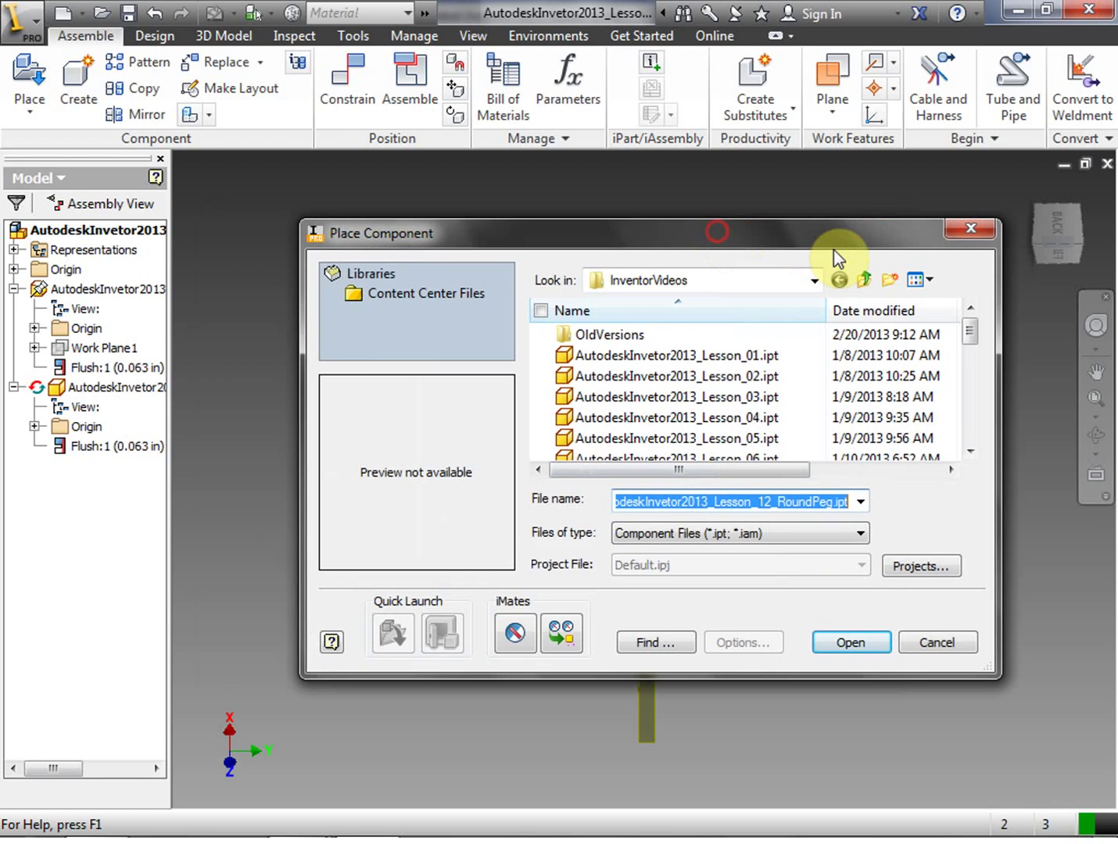
left_click_drag(685, 183, 404, 249)
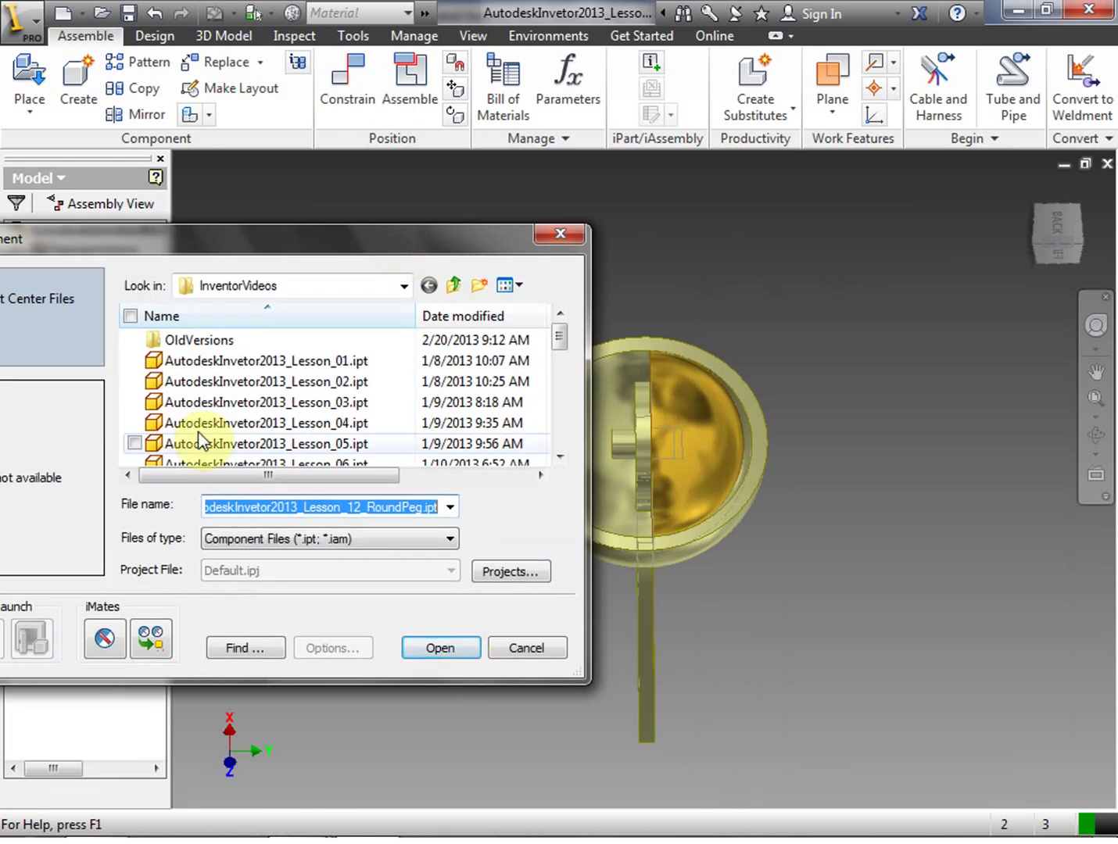
left_click_drag(560, 339, 564, 457)
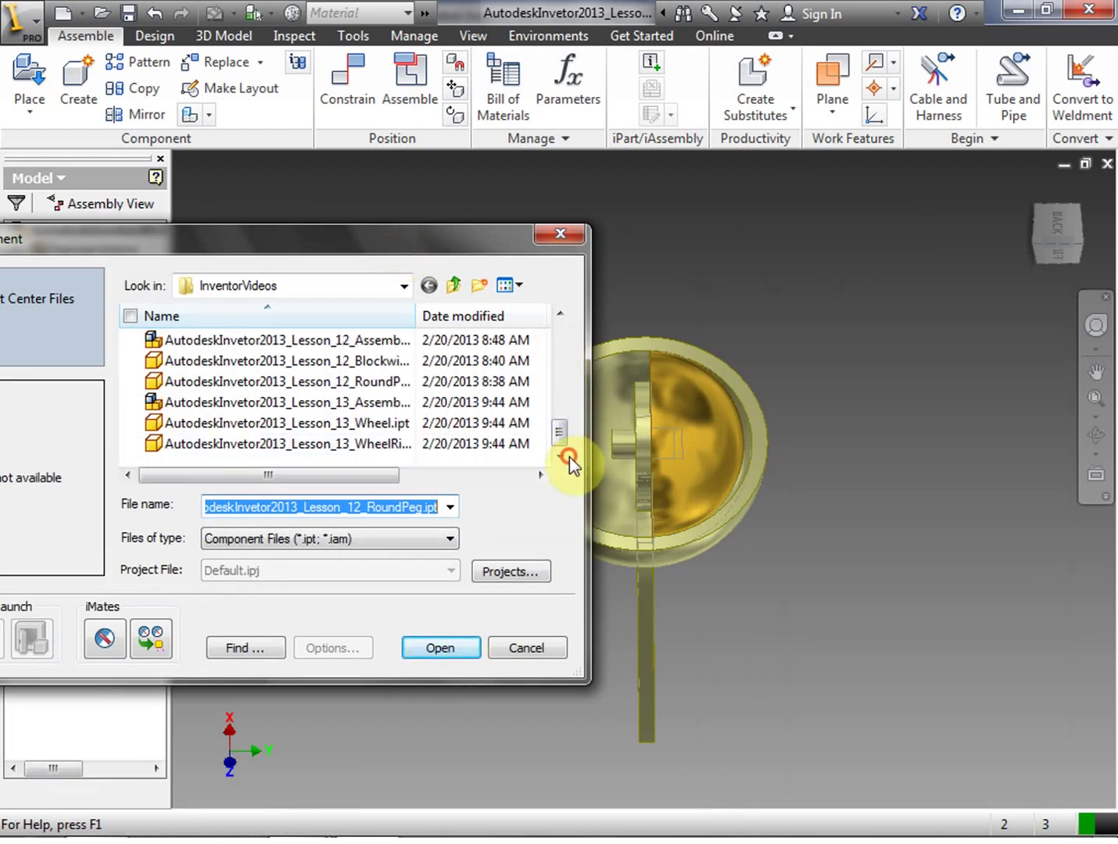
left_click(382, 423)
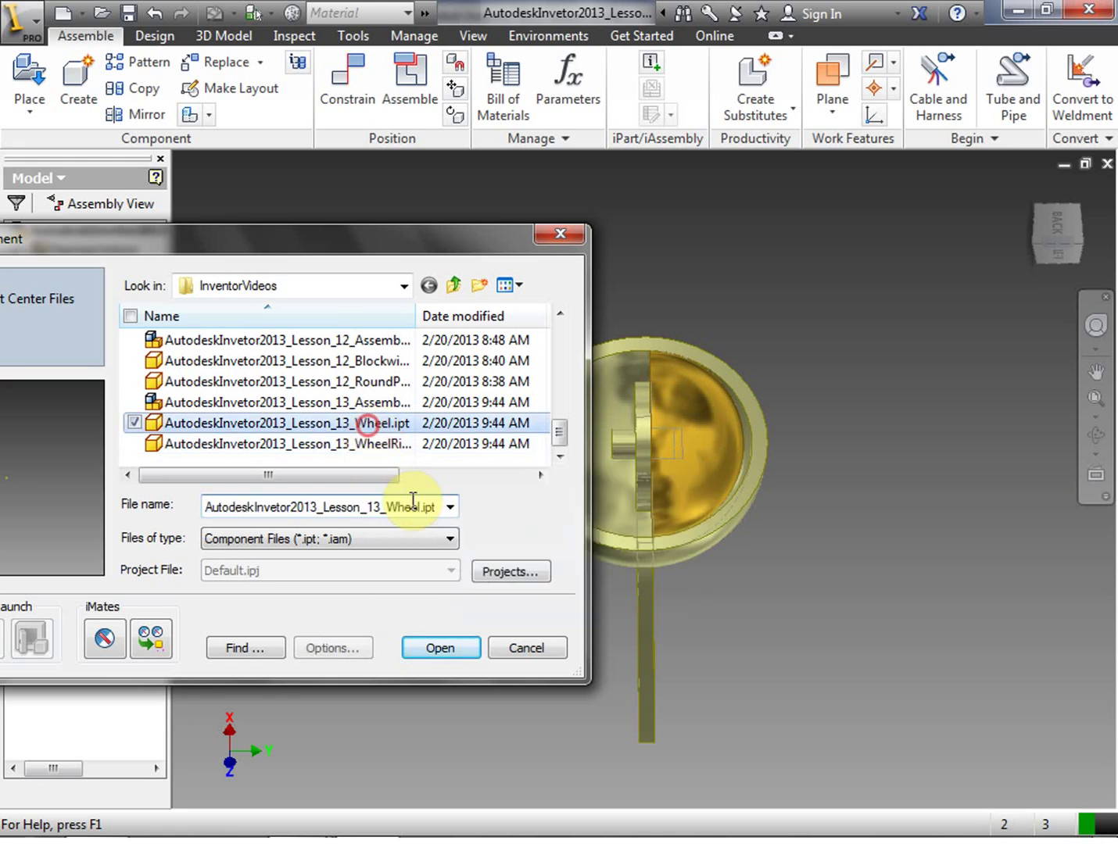
left_click(442, 651)
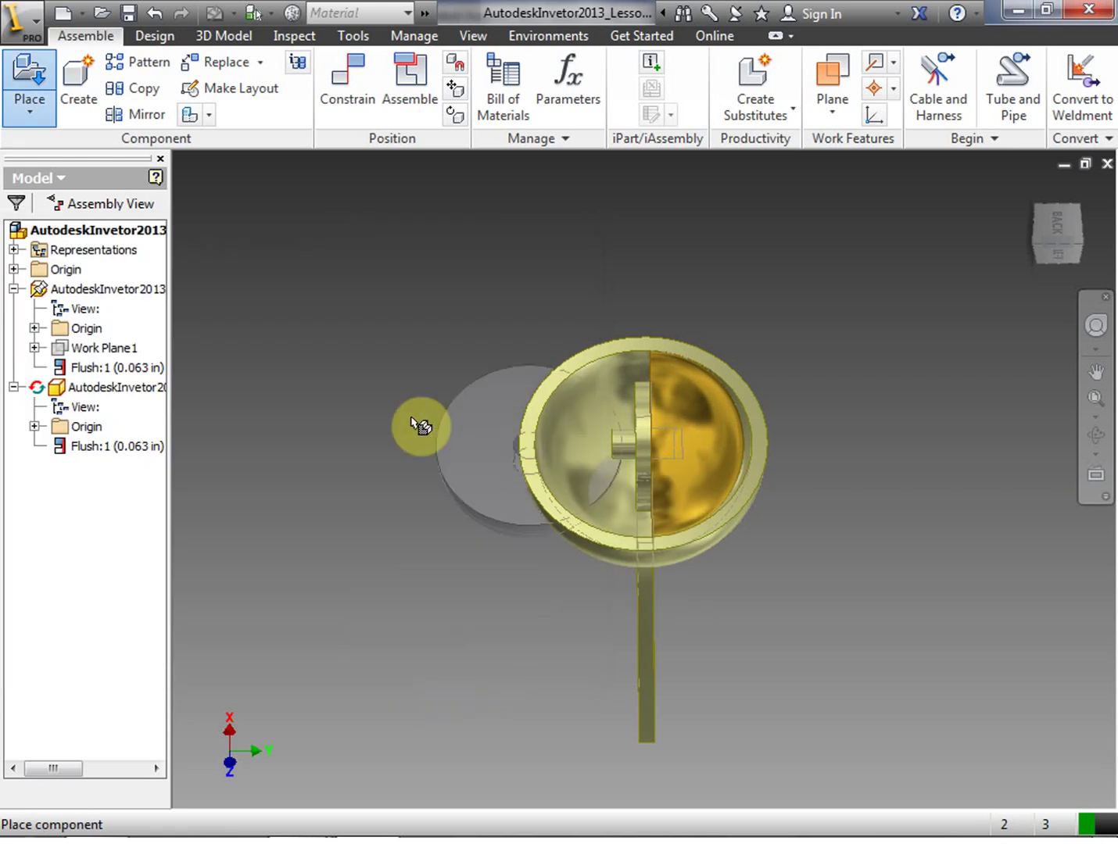
left_click(410, 415)
right_click(340, 228)
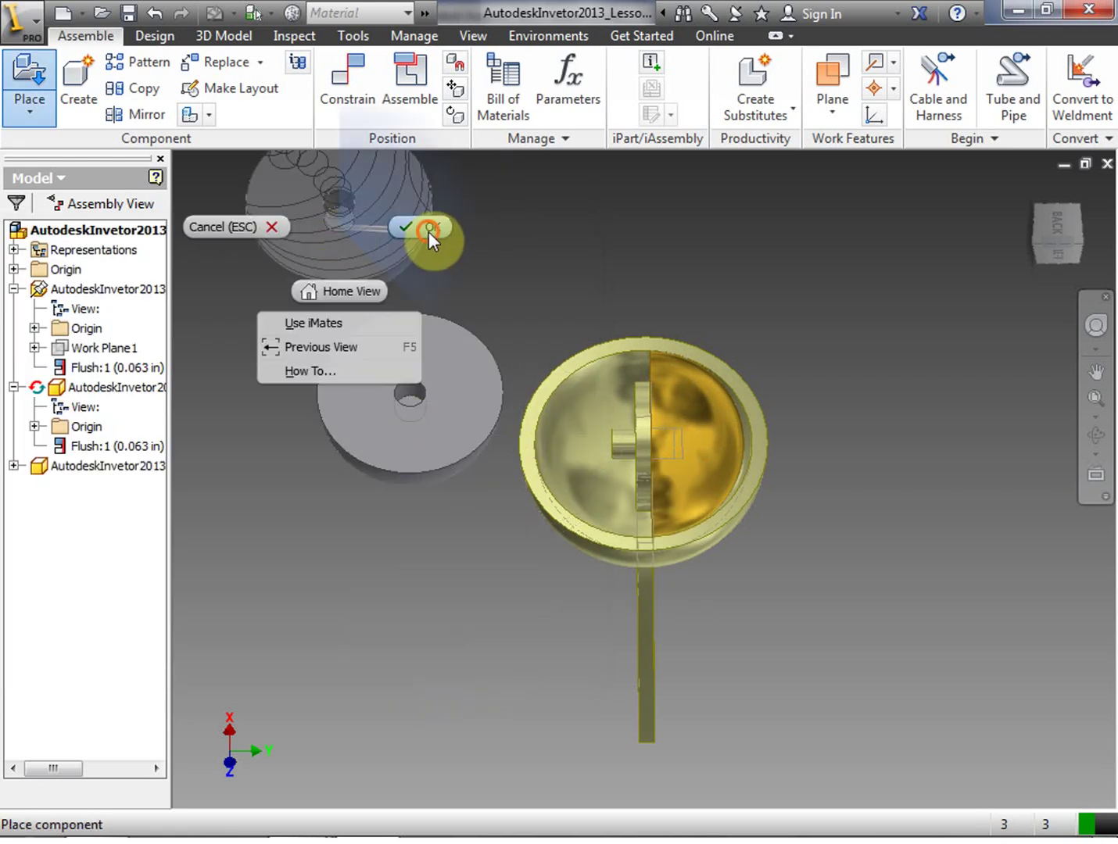
left_click(428, 229)
Mate the flat face of the new wheel to the facing side of the rig's central plate with zero offset
left_click(344, 97)
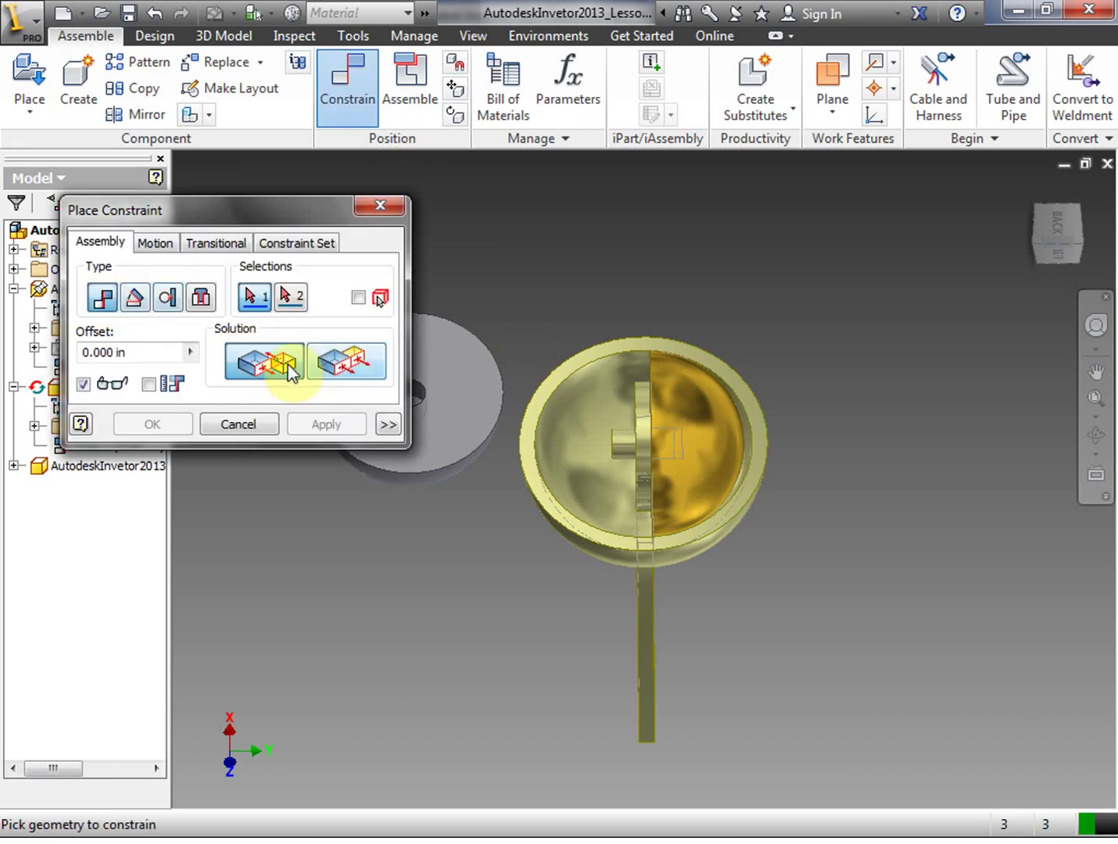
left_click(458, 394)
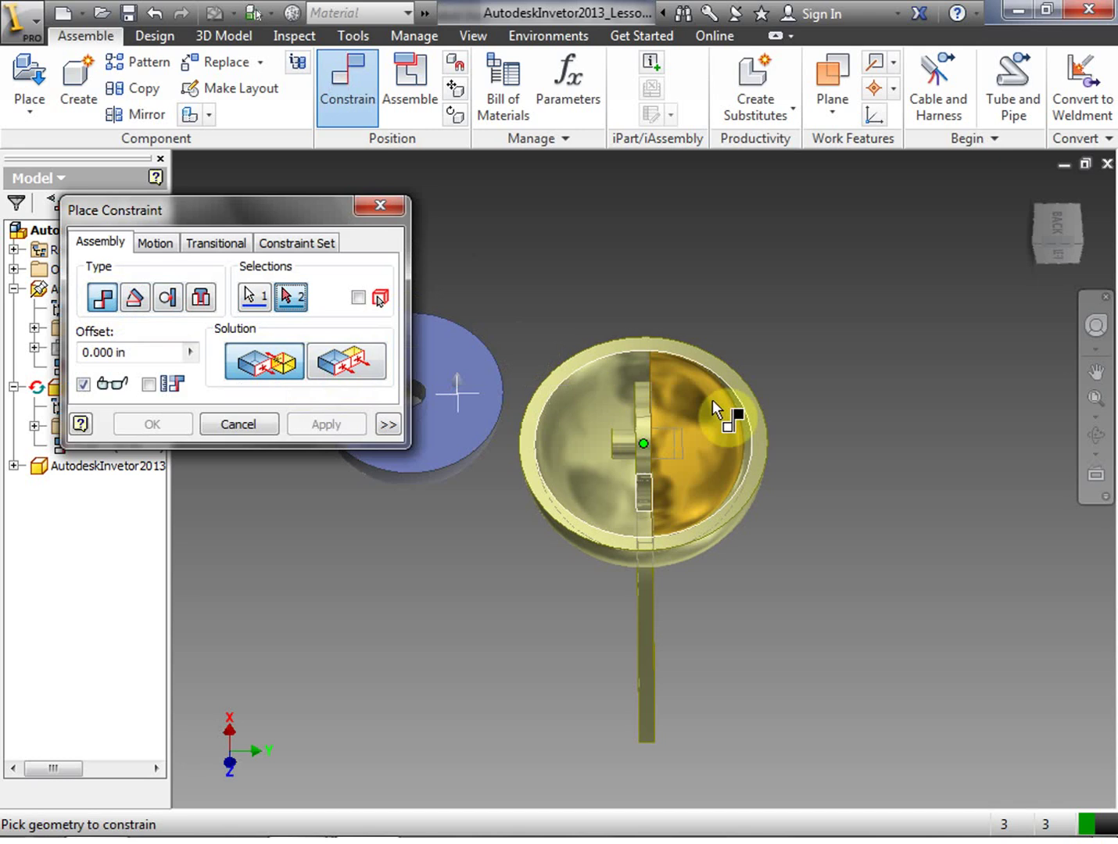
left_click_drag(1058, 241, 1116, 206)
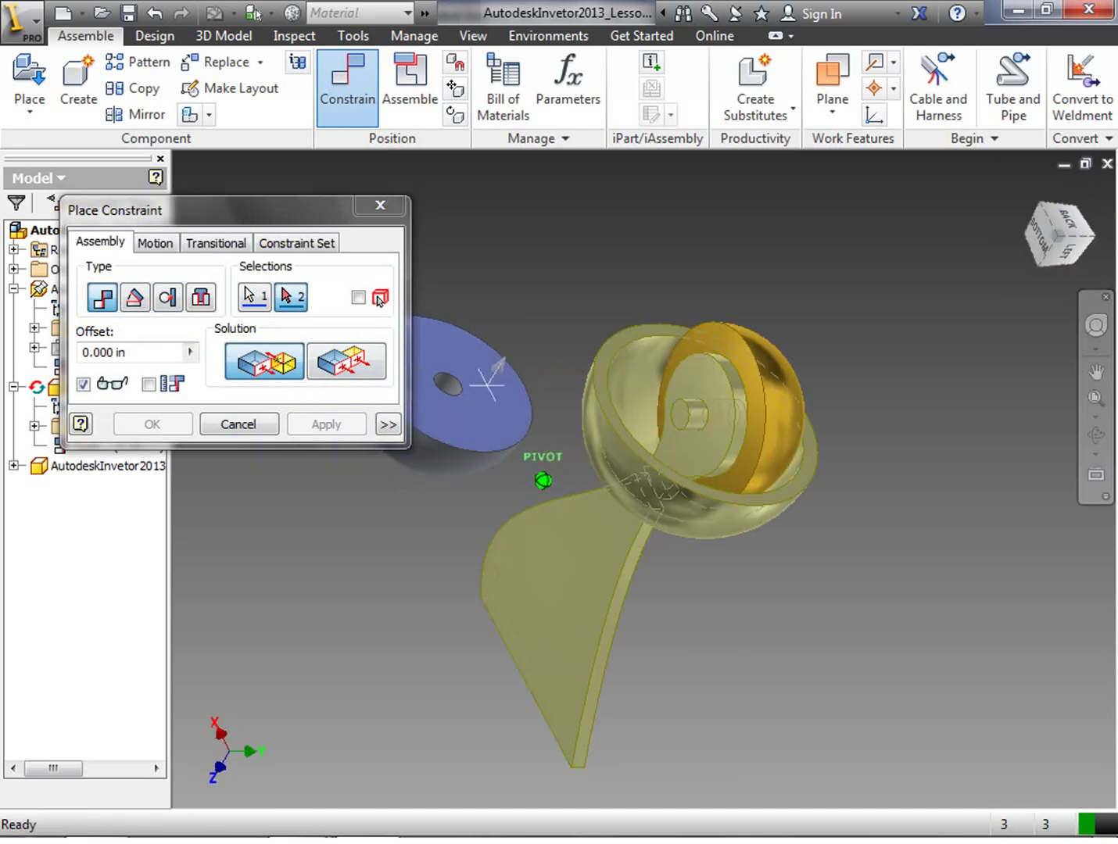
left_click(708, 383)
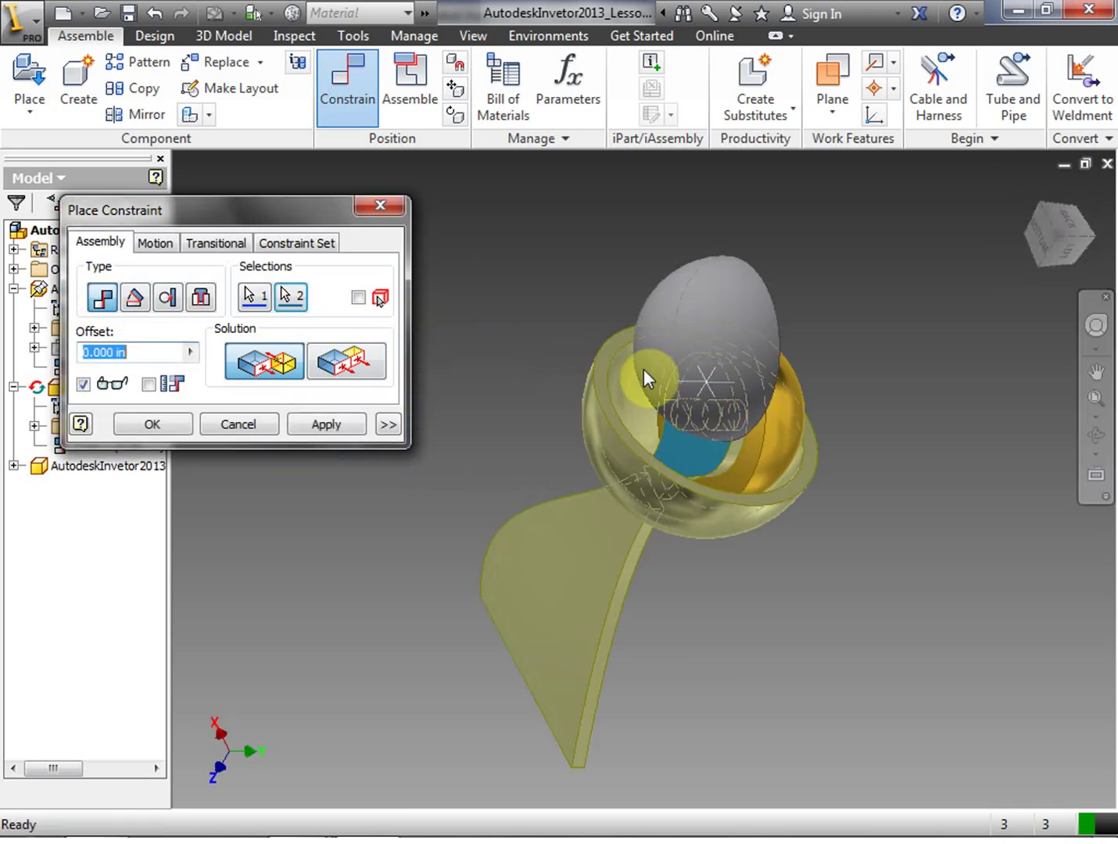
left_click(338, 427)
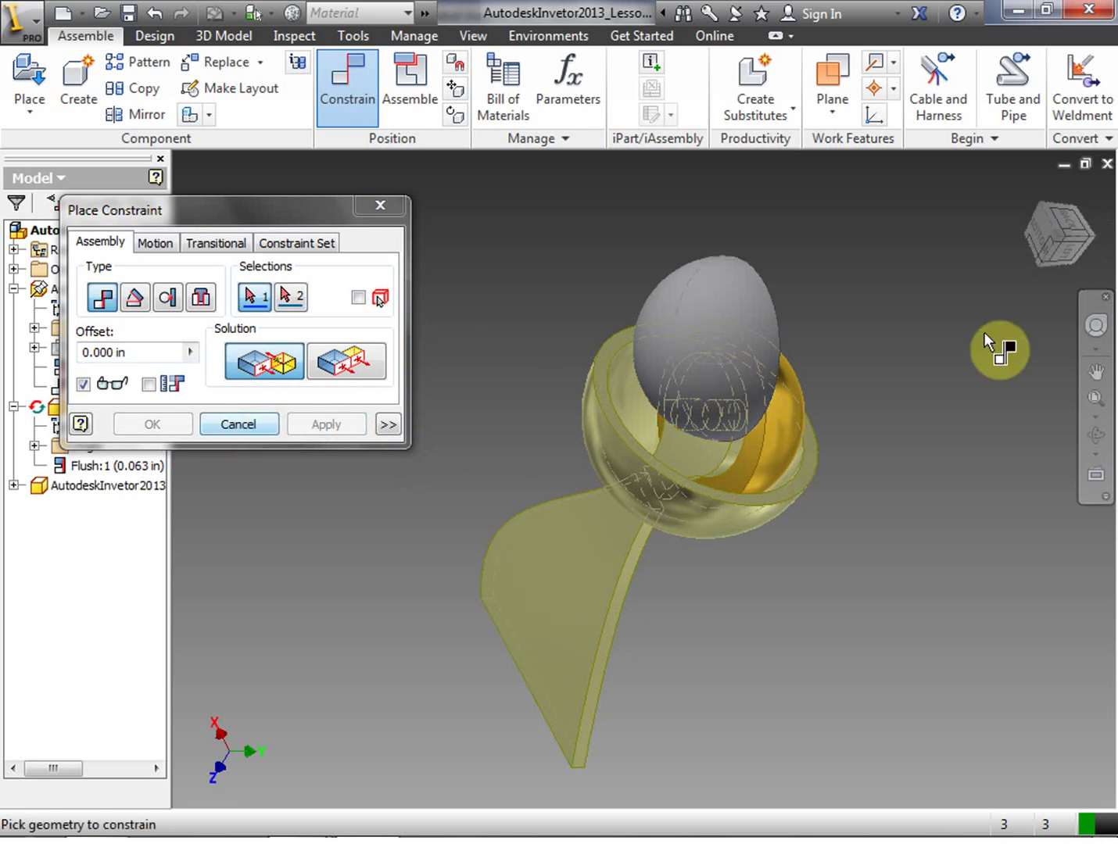
Mate the axis of the new wheel's hole to the axis of the rig's peg with zero offset
mouse_move(1064, 246)
left_mouse_down()
mouse_move(907, 258)
mouse_move(801, 328)
left_mouse_up()
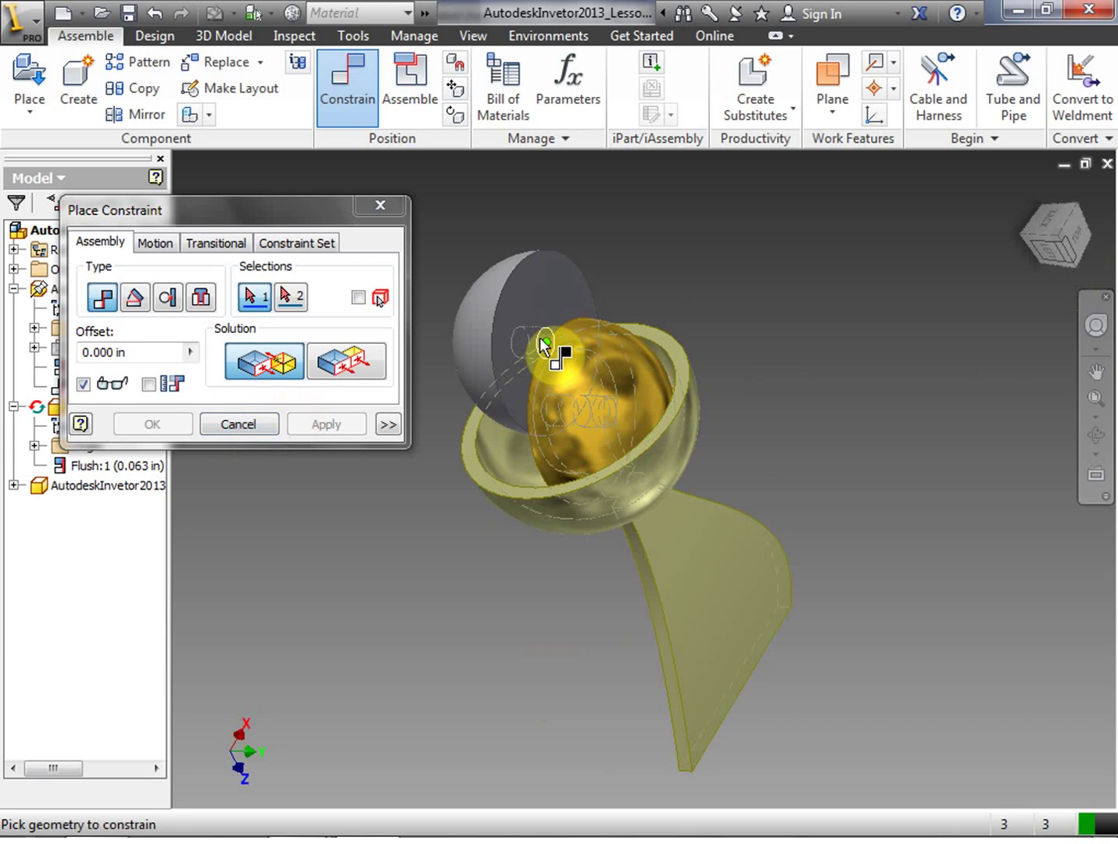
scroll(540, 339, "down", 5)
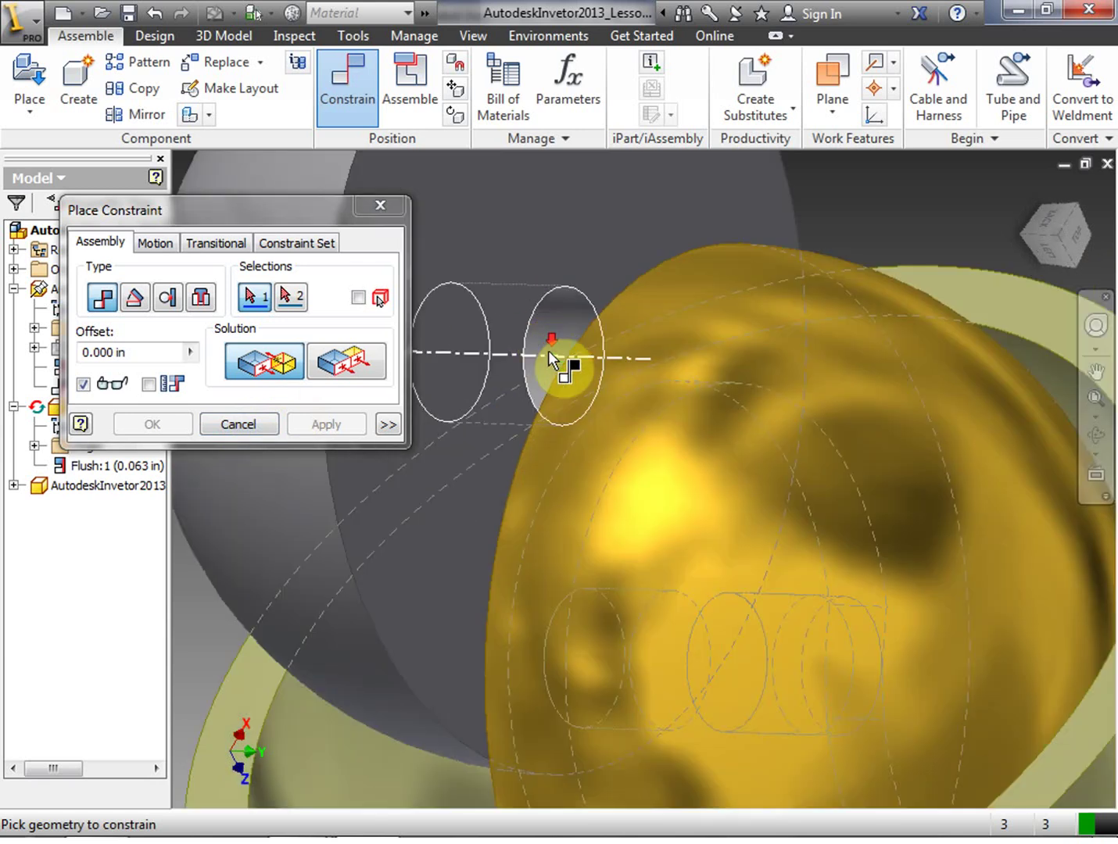
left_click(556, 362)
scroll(563, 368, "up", 5)
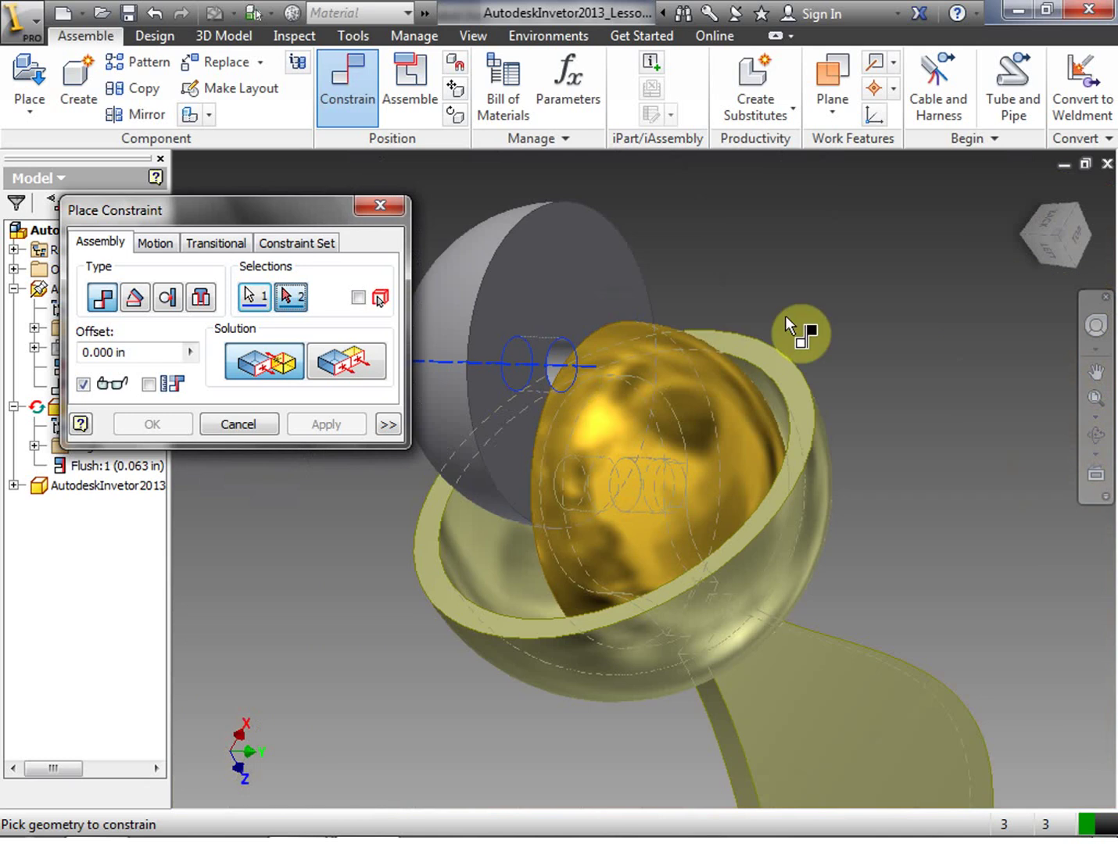
left_click(1075, 236)
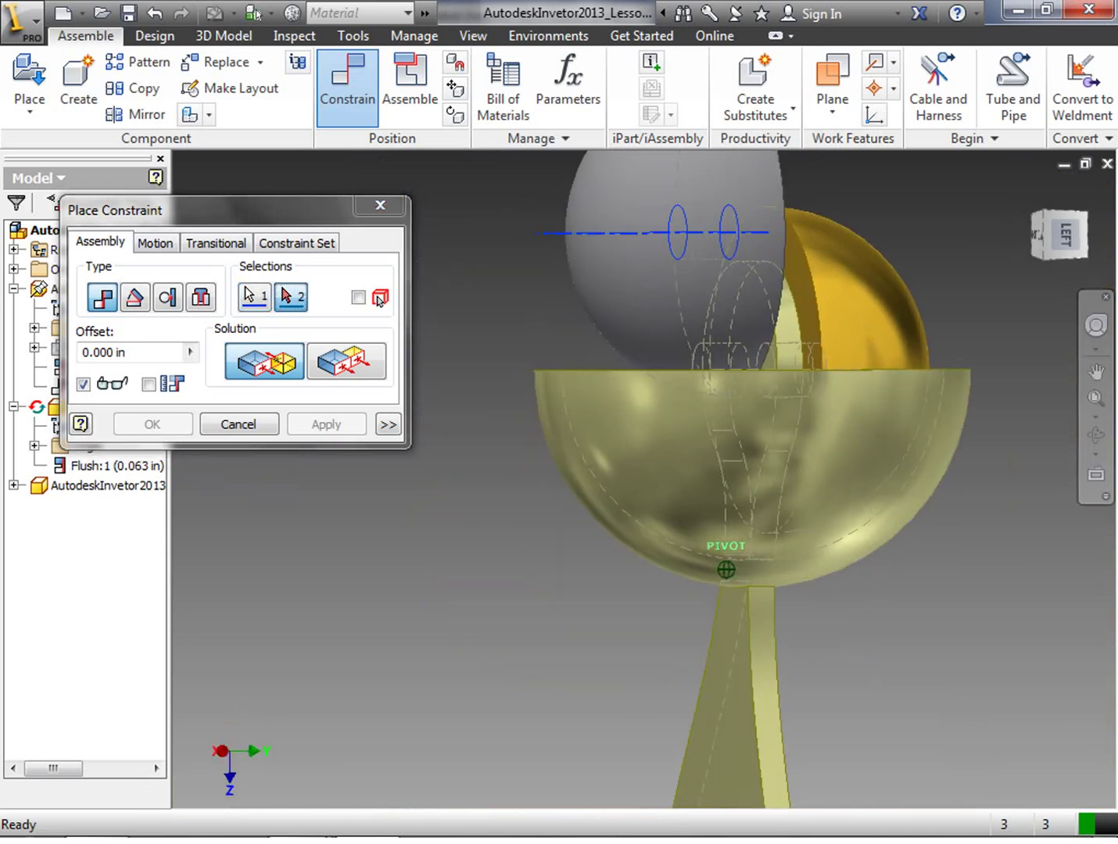
left_click(727, 361)
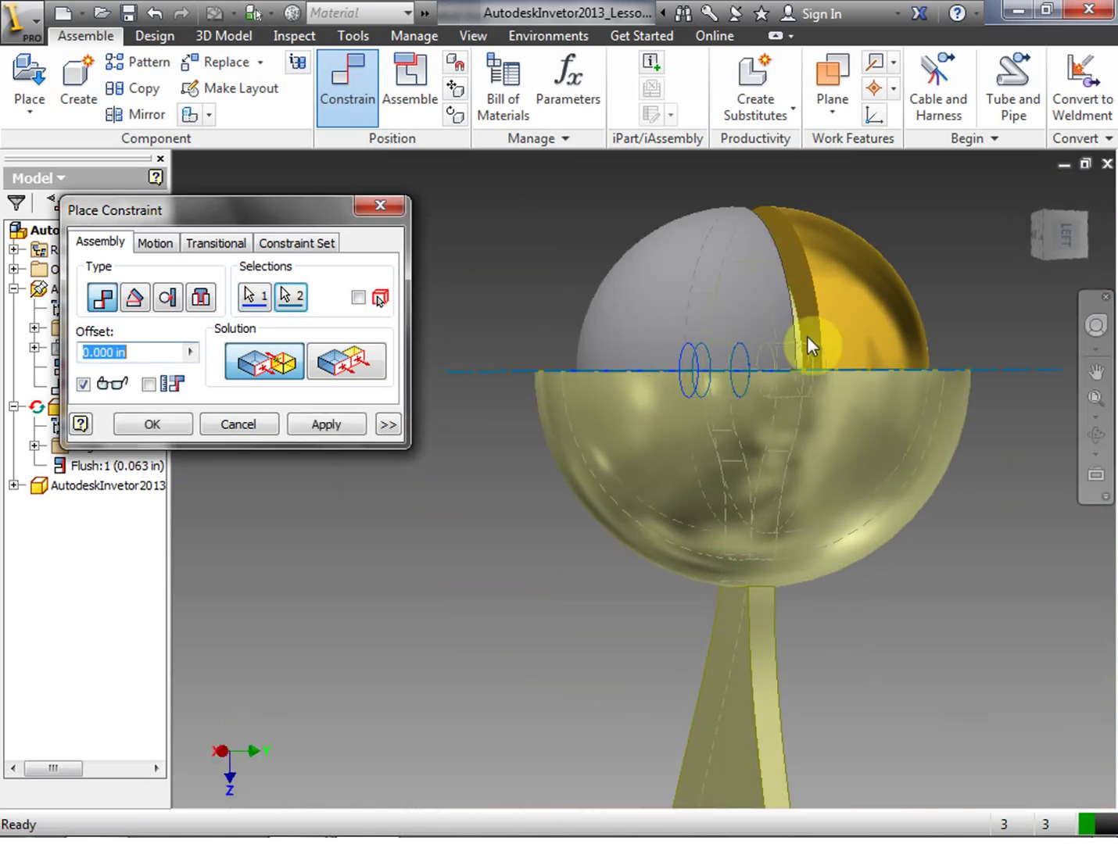
left_click(329, 427)
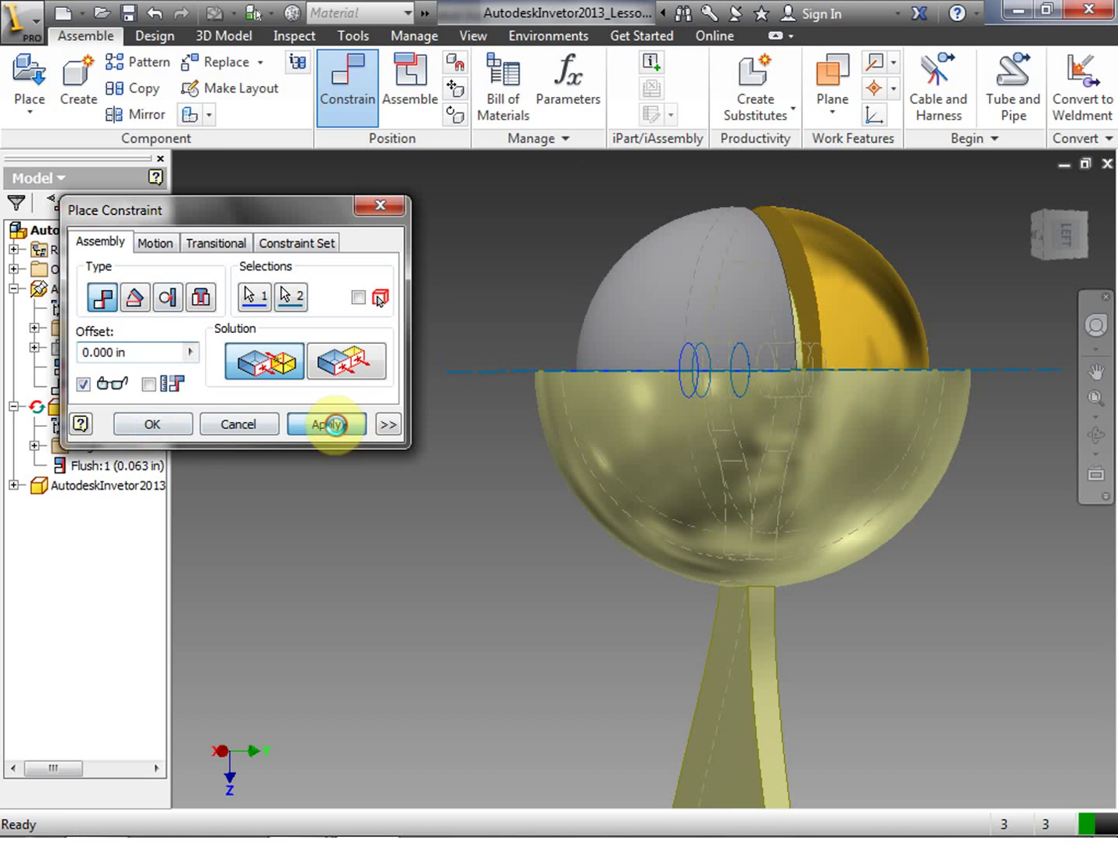
left_click(245, 427)
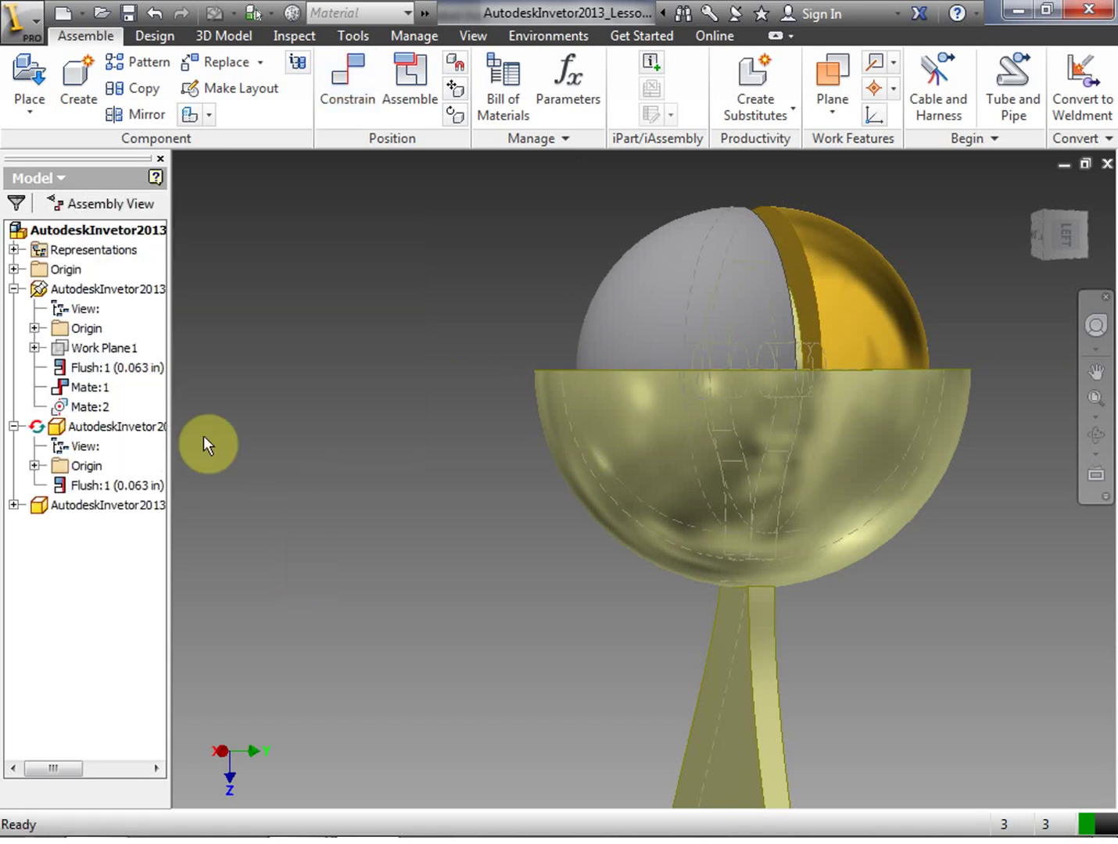
Set the offset of the new wheel's face mate to 1/16 in and check the gaps on both sides of the rig
left_click(697, 322)
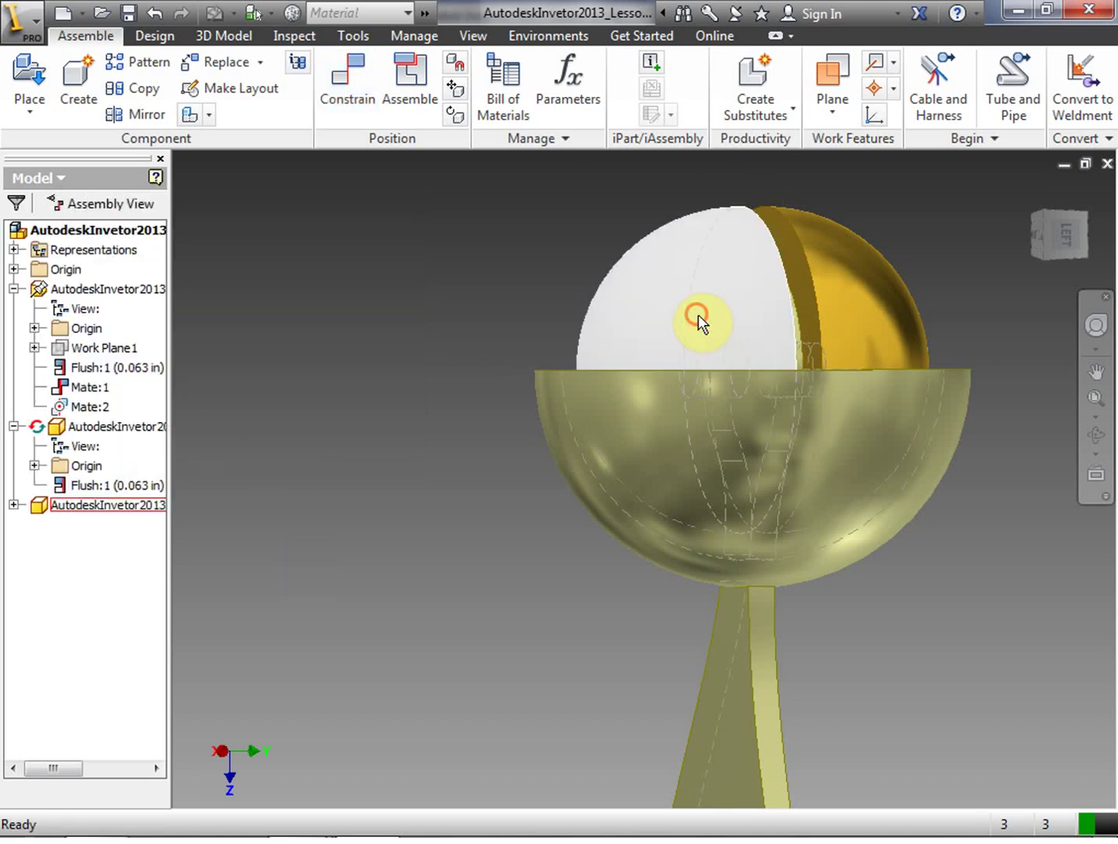
left_click(14, 506)
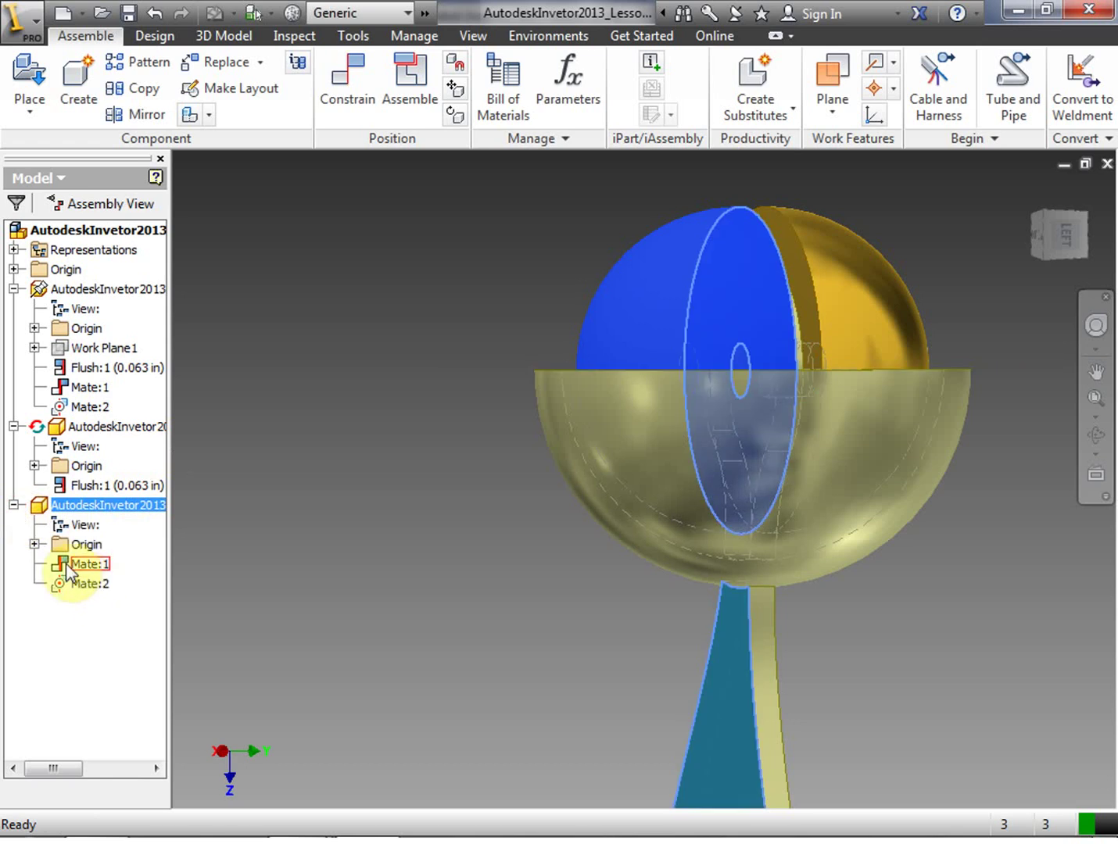
double_click(70, 566)
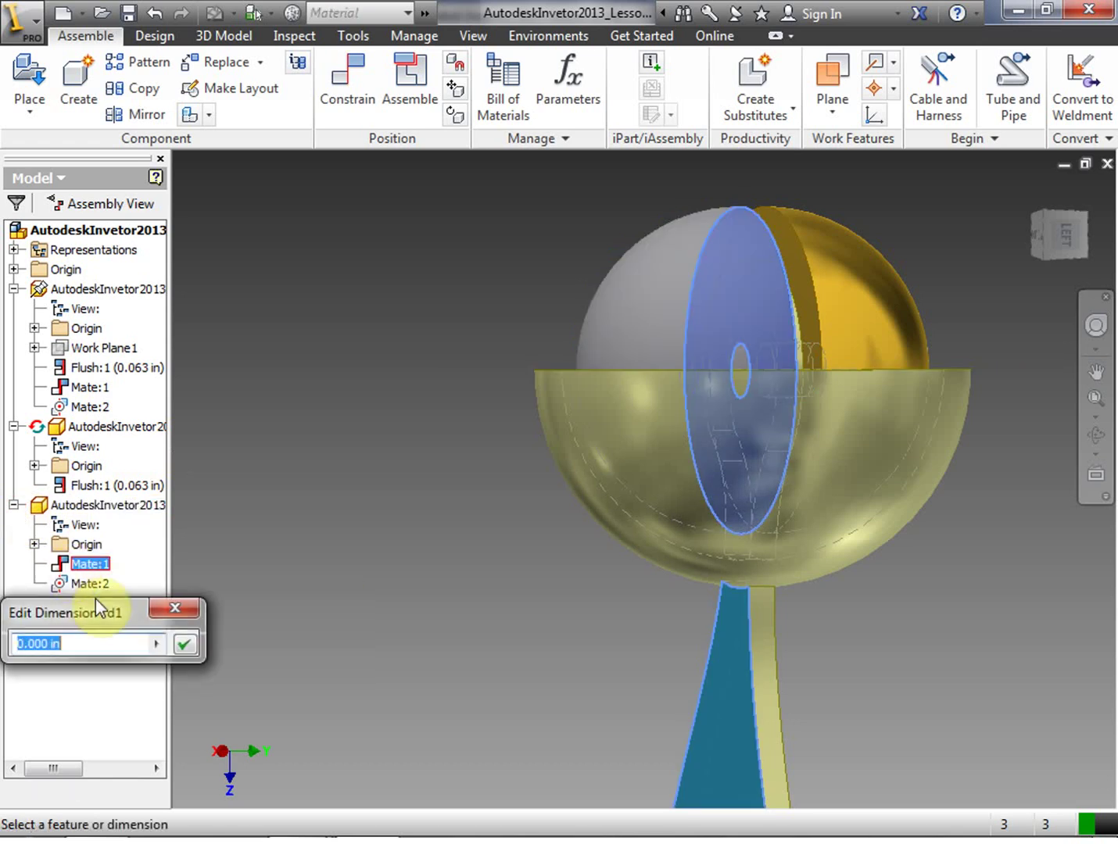
left_click_drag(49, 648, 14, 647)
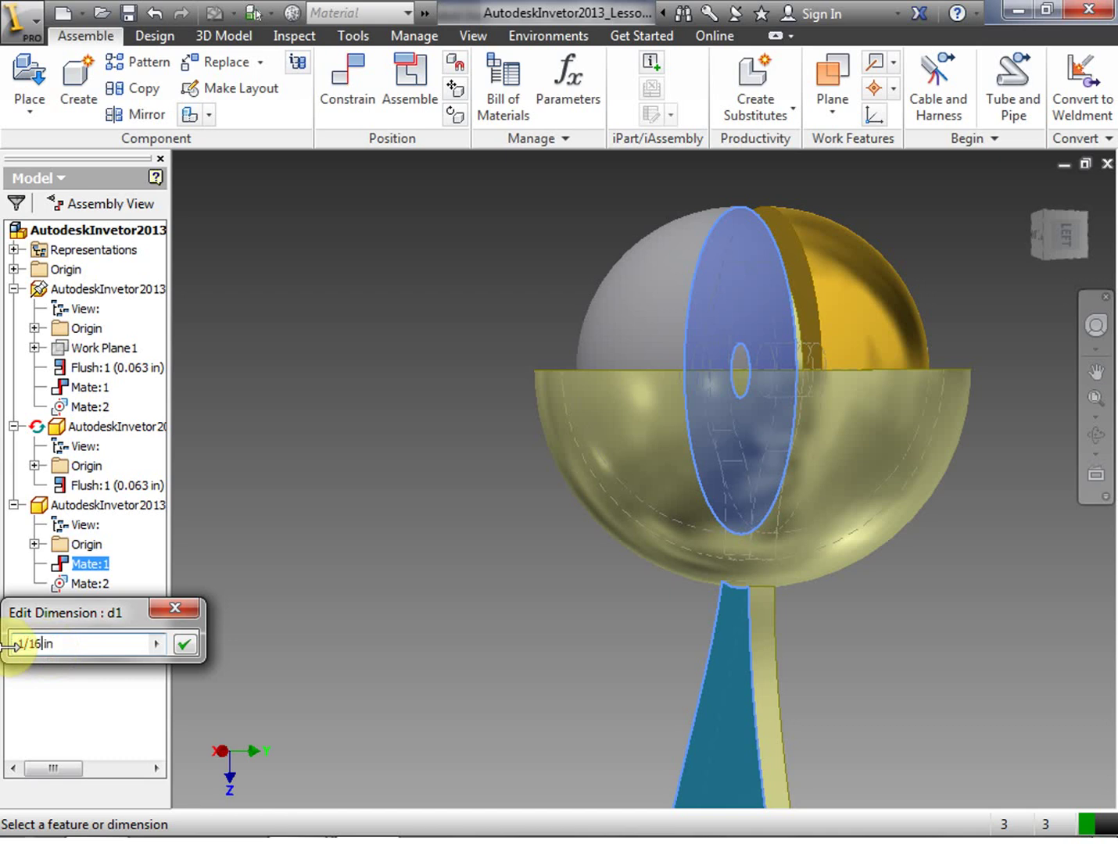
left_click(184, 645)
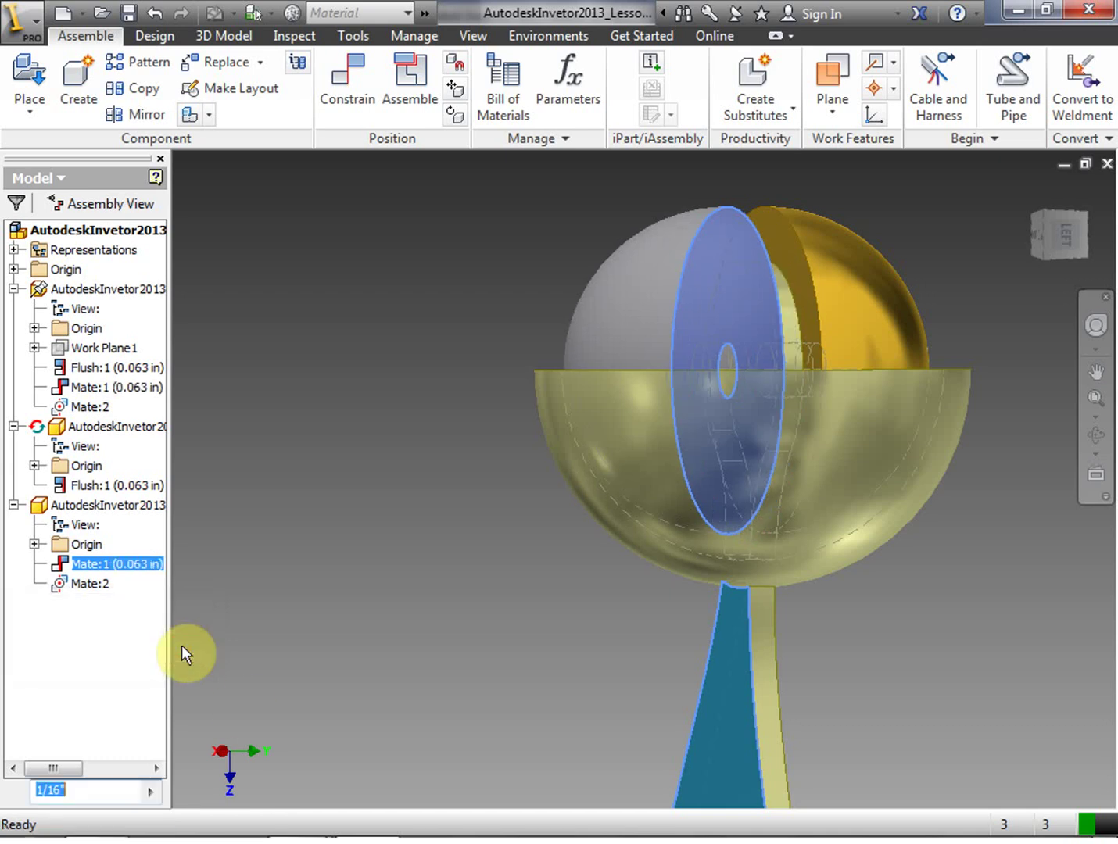
left_click_drag(1060, 238, 1017, 248)
left_click(1044, 237)
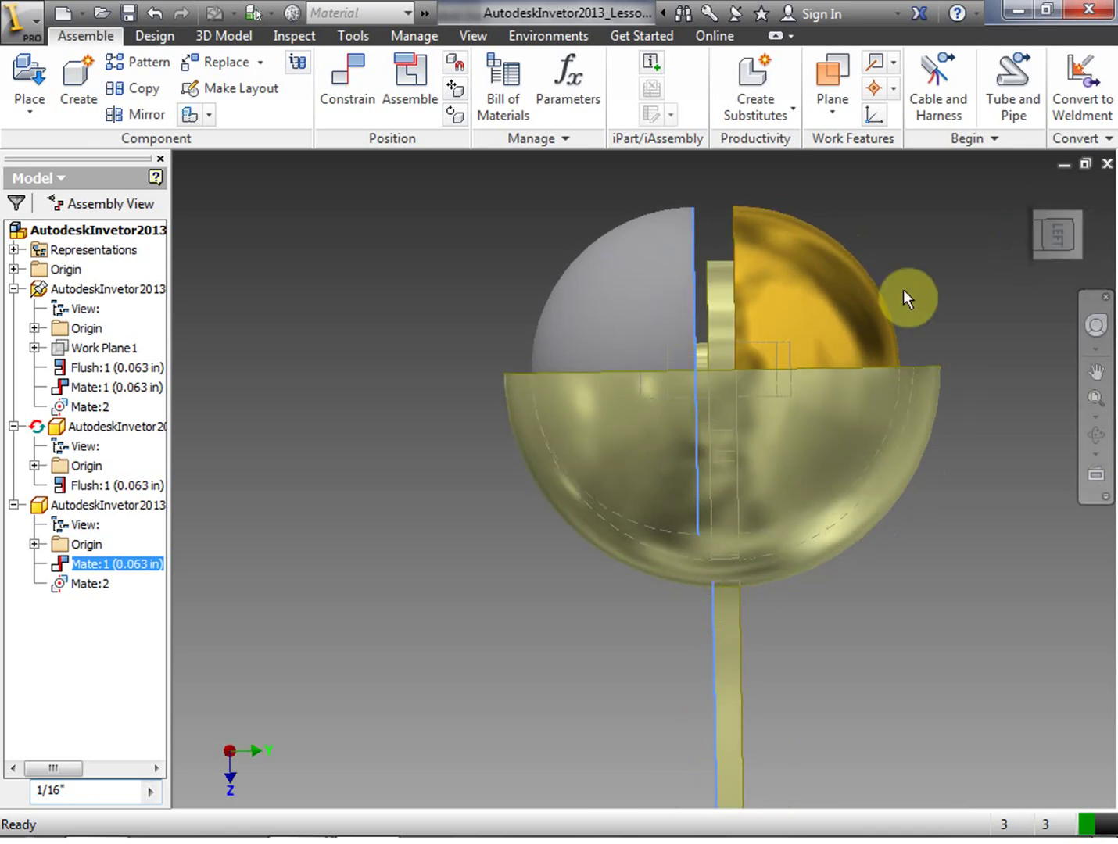
Set the offset of the second wheel's face mate to 1/32 in
left_click(639, 308)
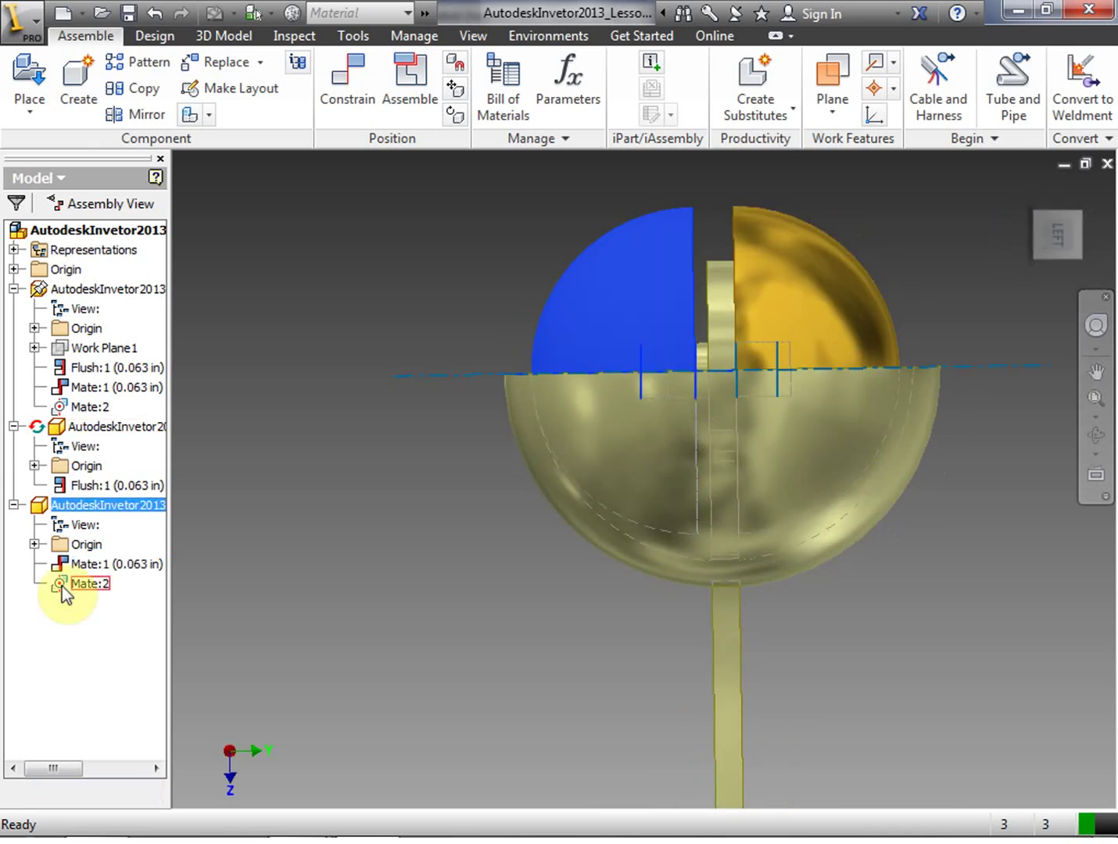
double_click(85, 563)
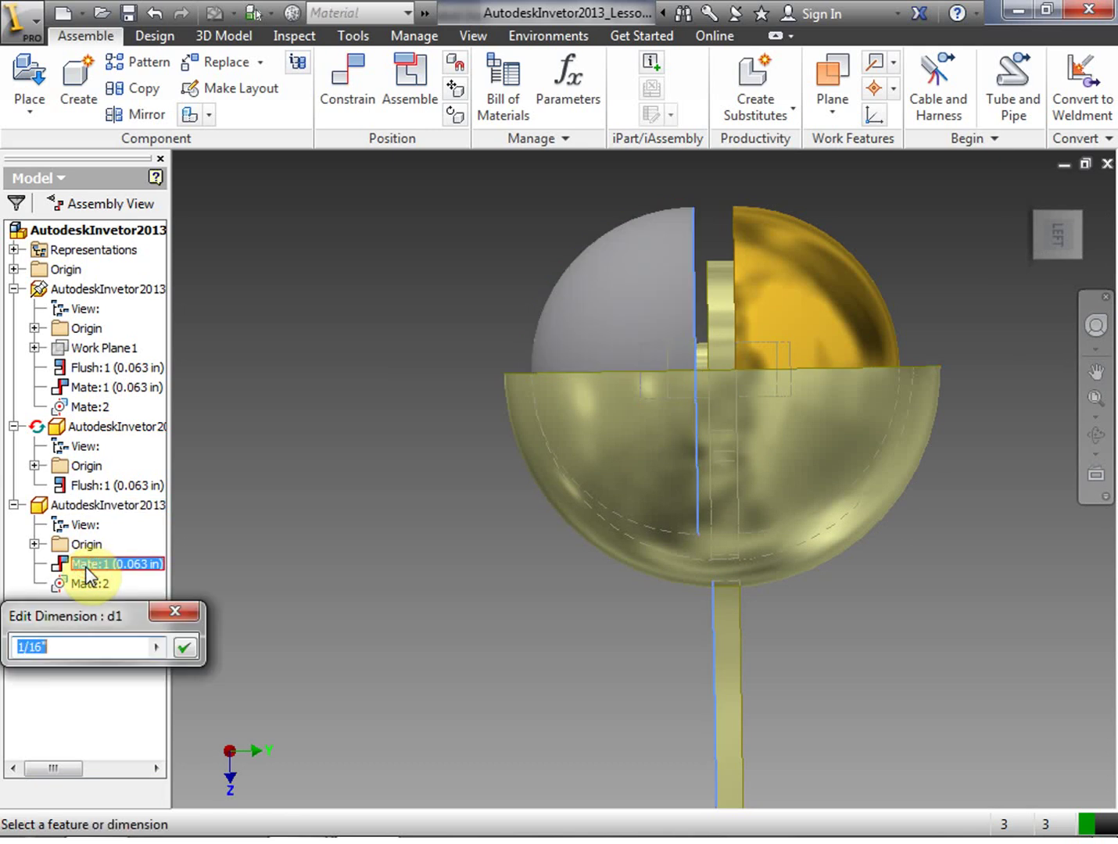
left_click_drag(50, 649, 7, 642)
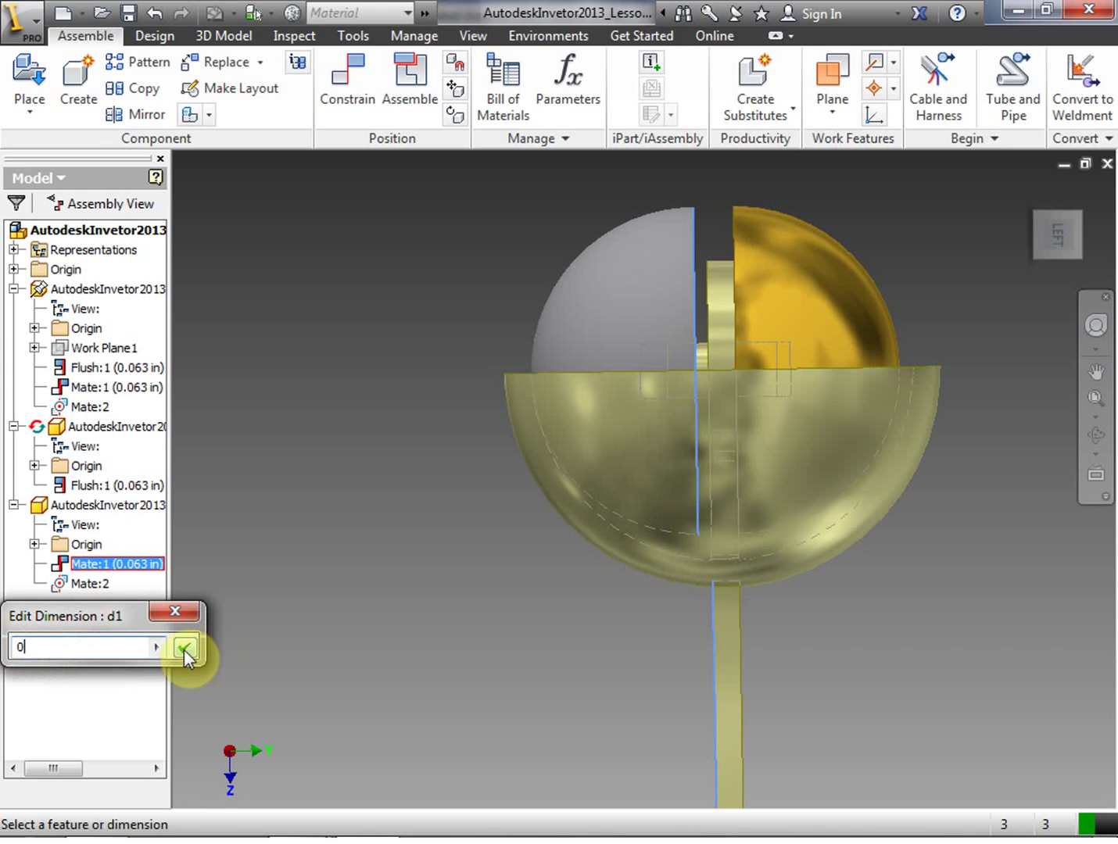
type("1/32")
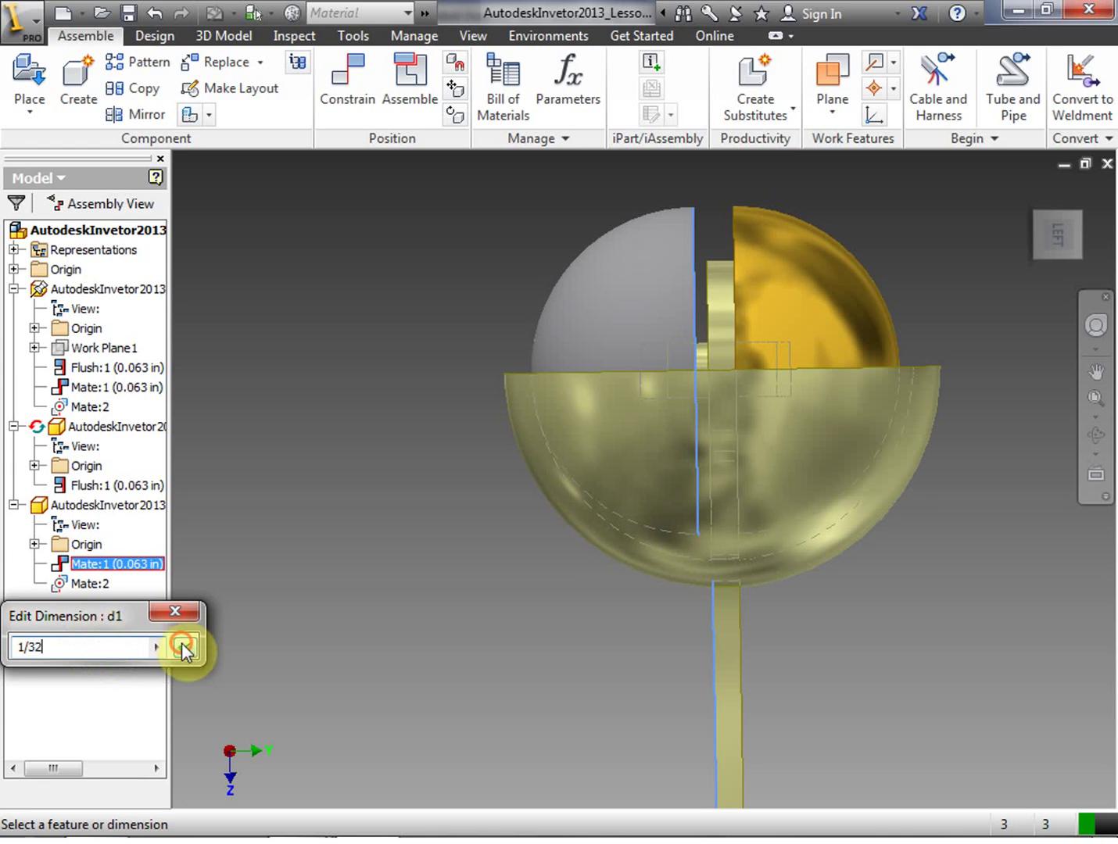
left_click(182, 648)
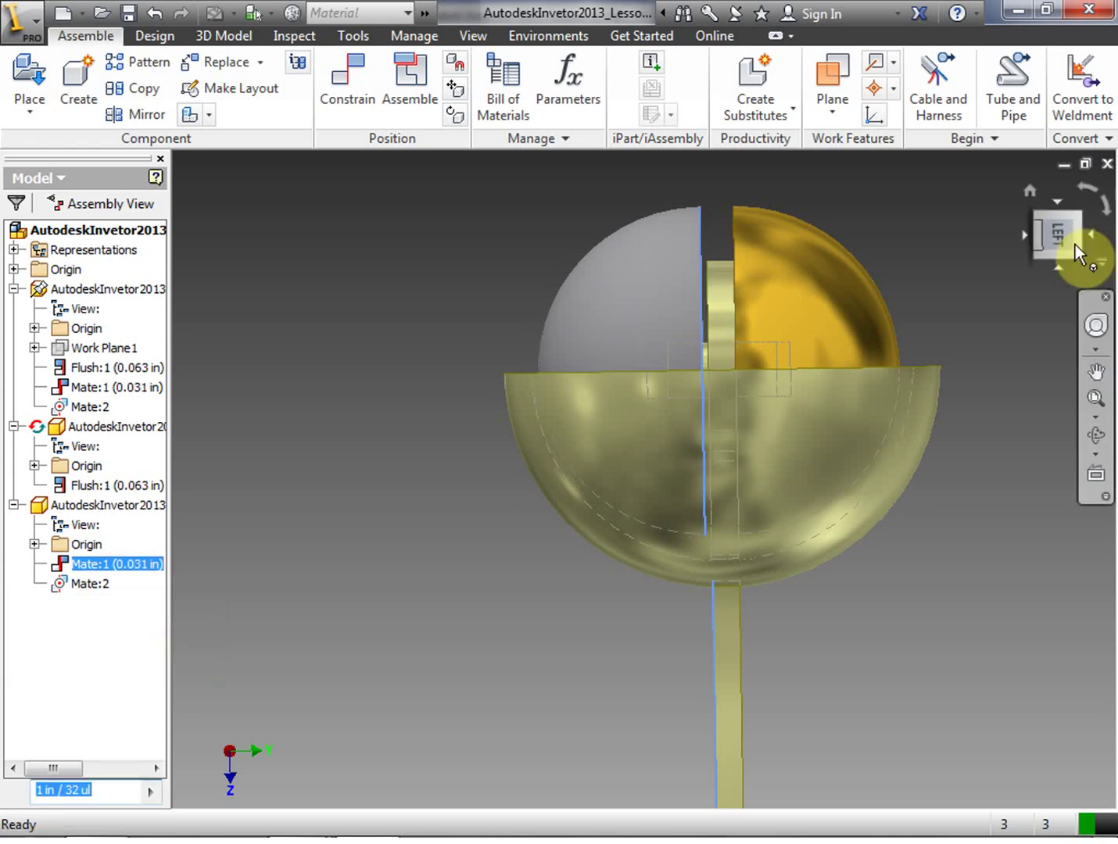
Set the flush constraint offset of the gold wheel to 3/32 in and inspect the gaps beside the rig
left_click_drag(1062, 257, 1064, 289)
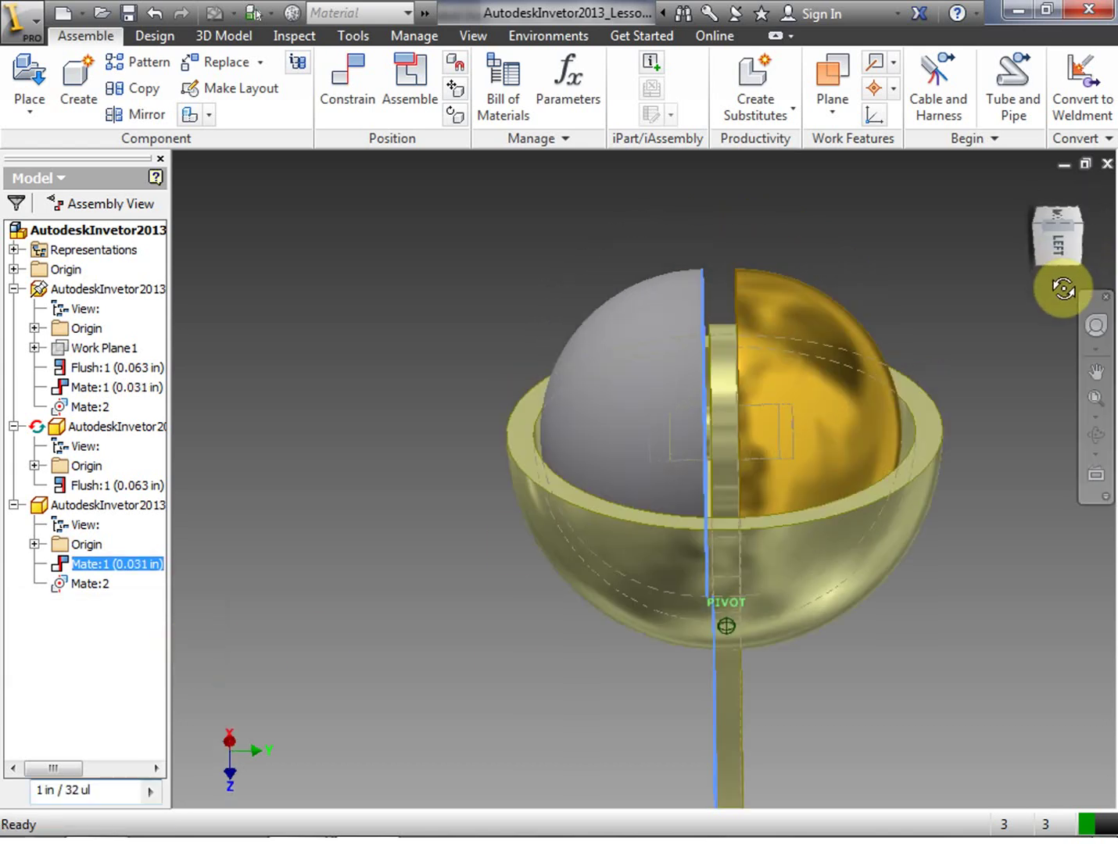
left_click(778, 409)
double_click(70, 486)
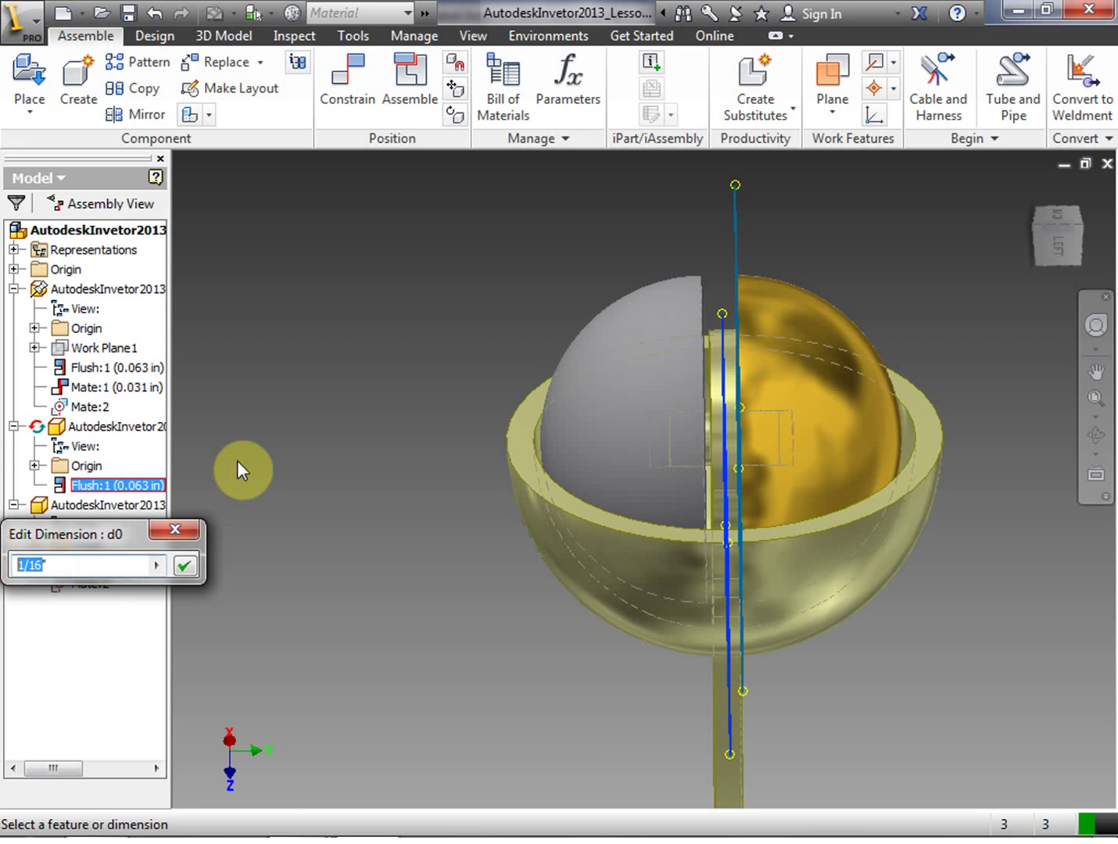
type("3.32")
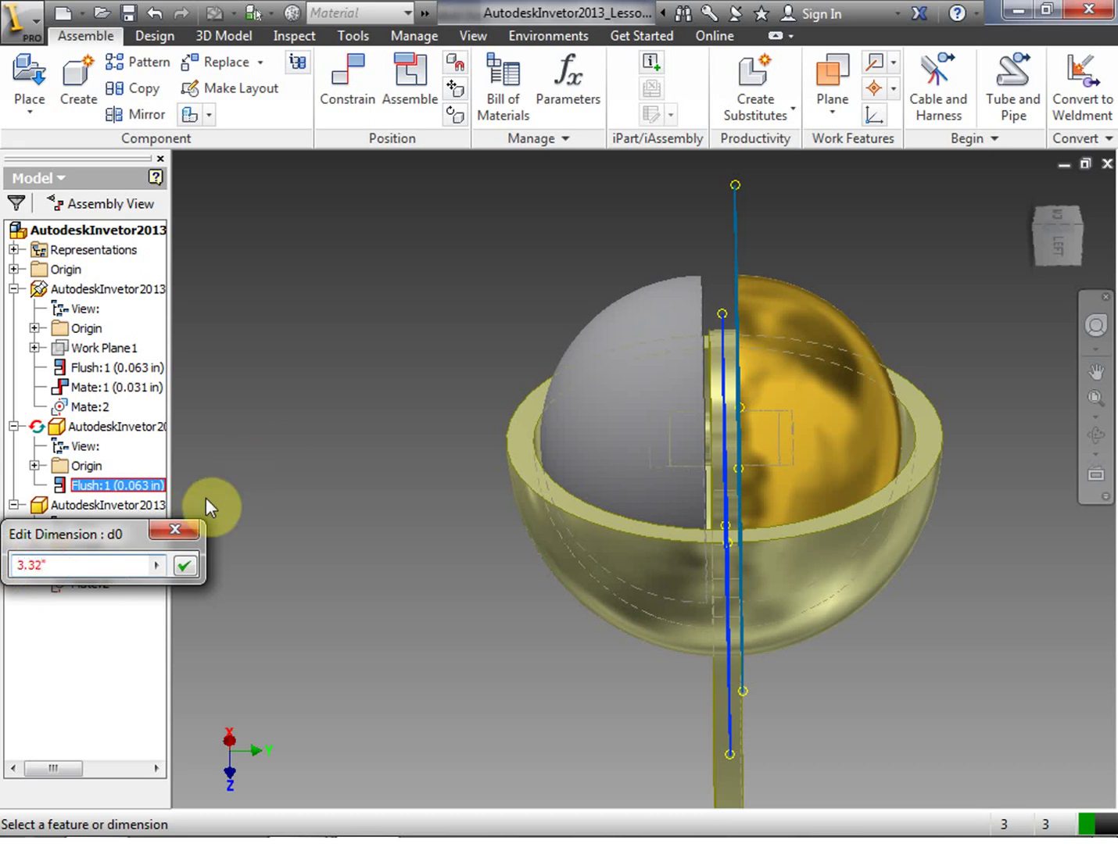
key("BackSpace")
key("BackSpace")
key("BackSpace")
type("/32\"")
left_click(185, 560)
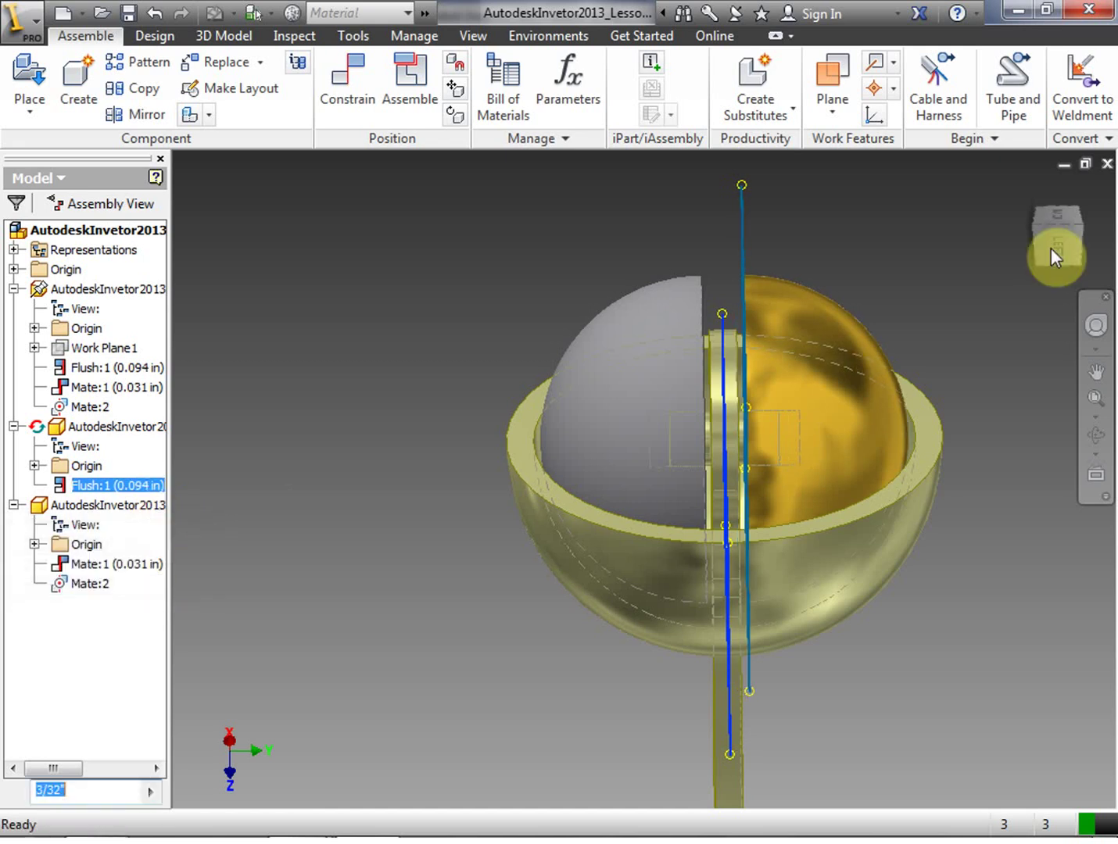
left_click(1033, 264)
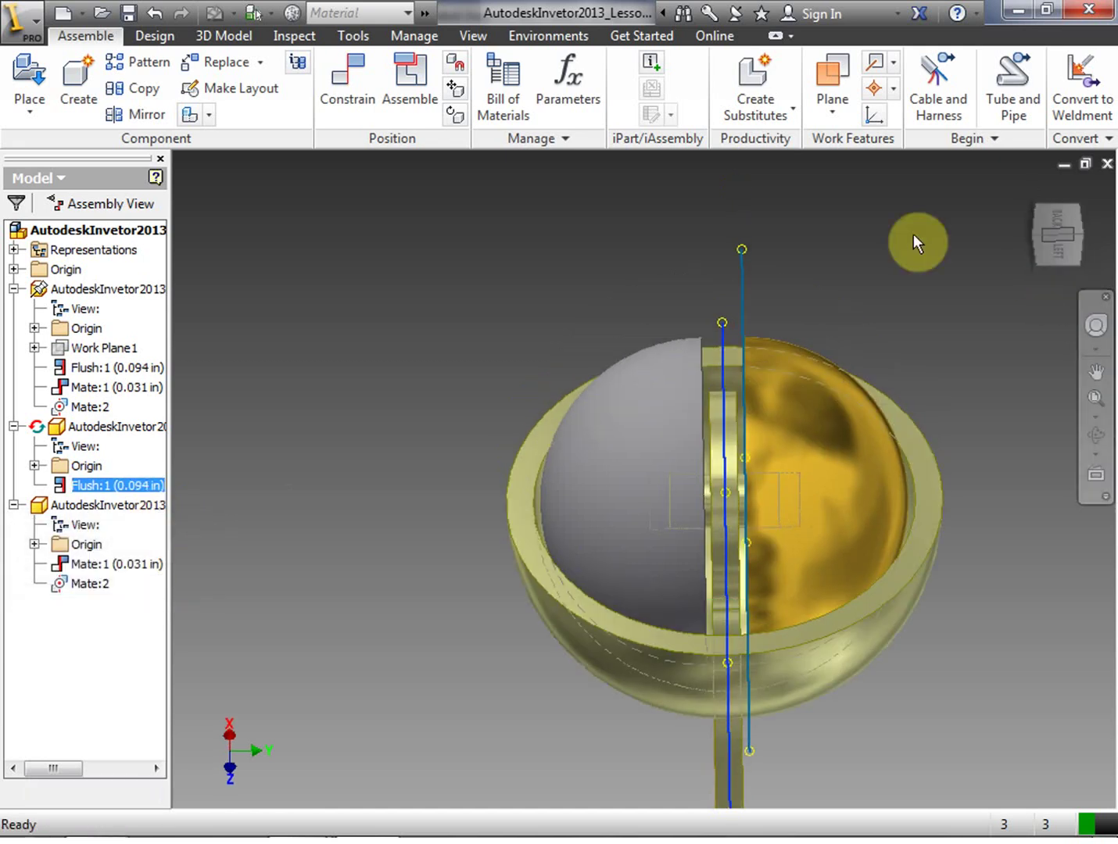
left_click(914, 235)
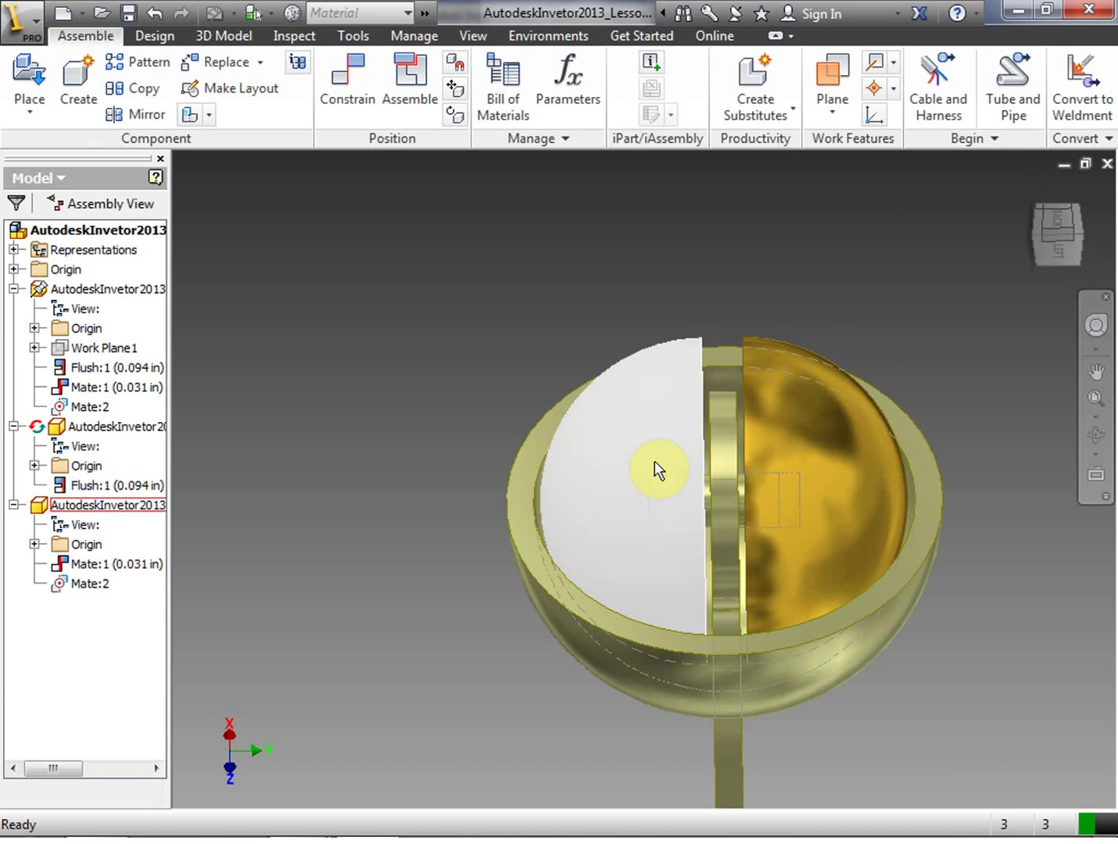
left_click(659, 469)
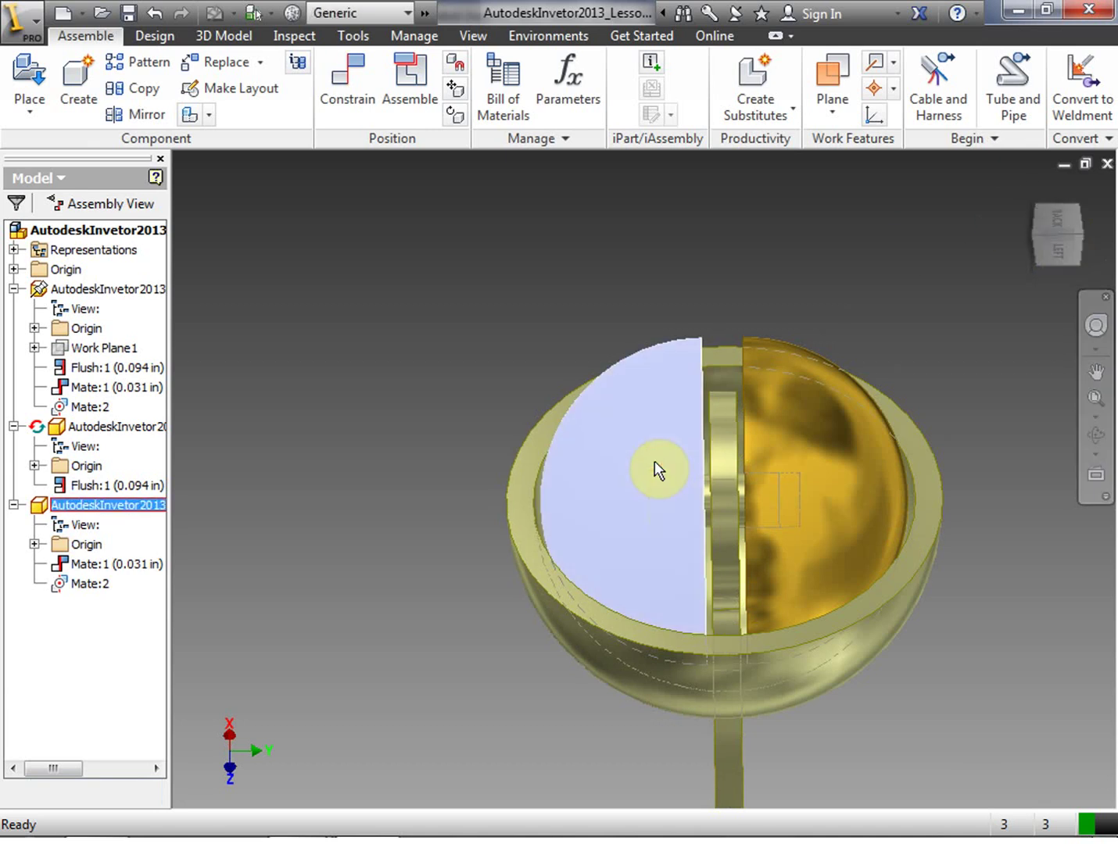
right_click(658, 470)
left_click(391, 368)
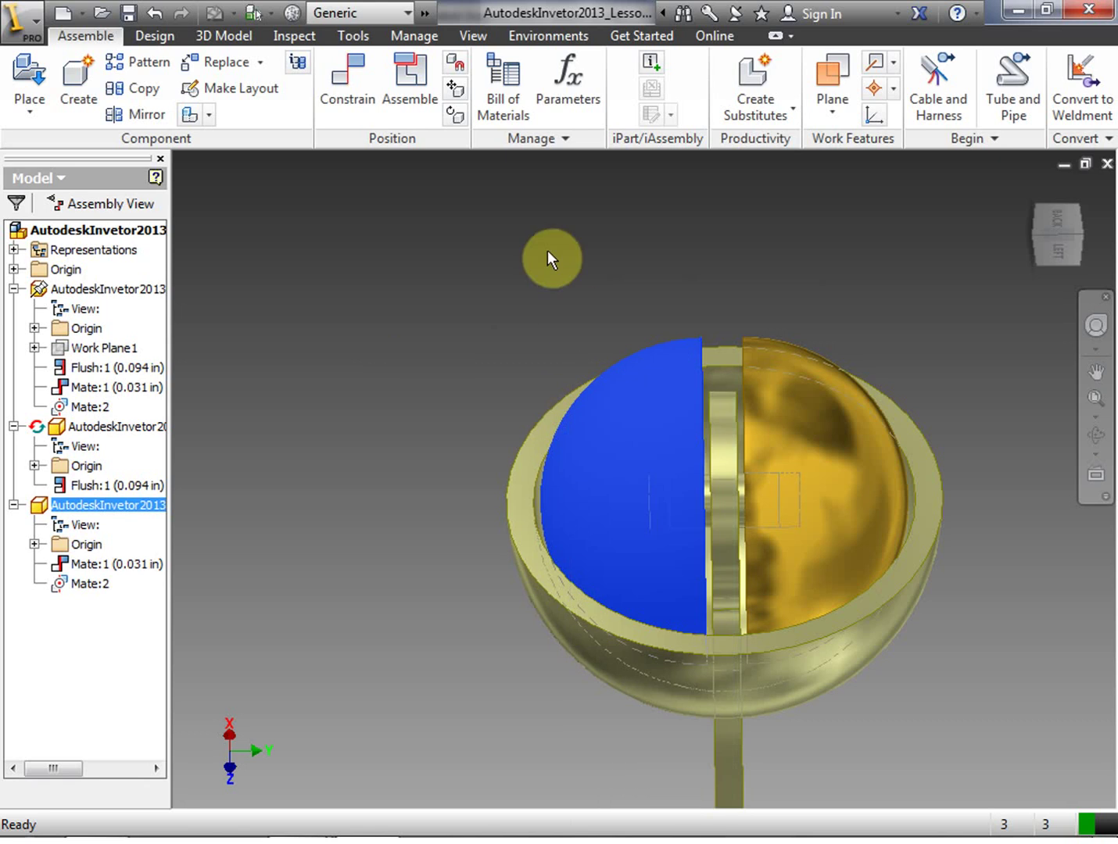
left_click(624, 437)
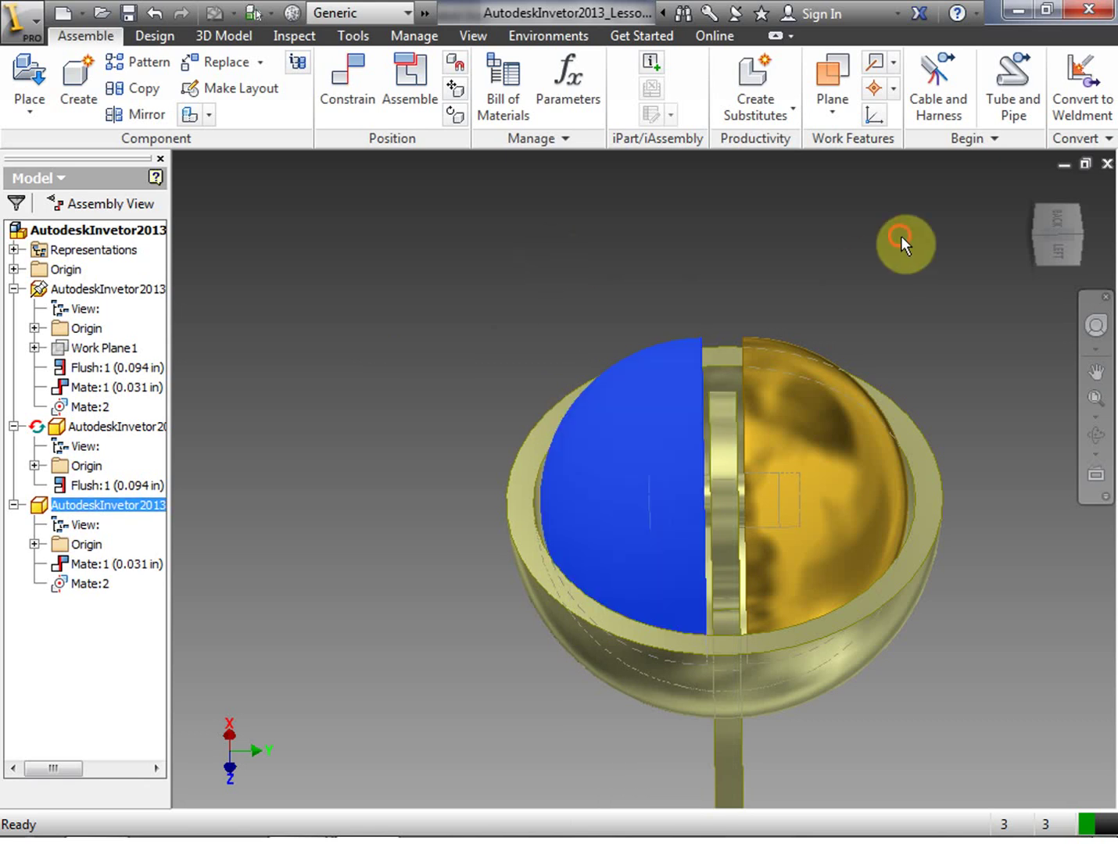
Apply the Gold - Metal appearance from the Inventor Material Library to the white second wheel
mouse_move(1039, 245)
left_mouse_down()
mouse_move(1007, 248)
mouse_move(1010, 269)
left_mouse_up()
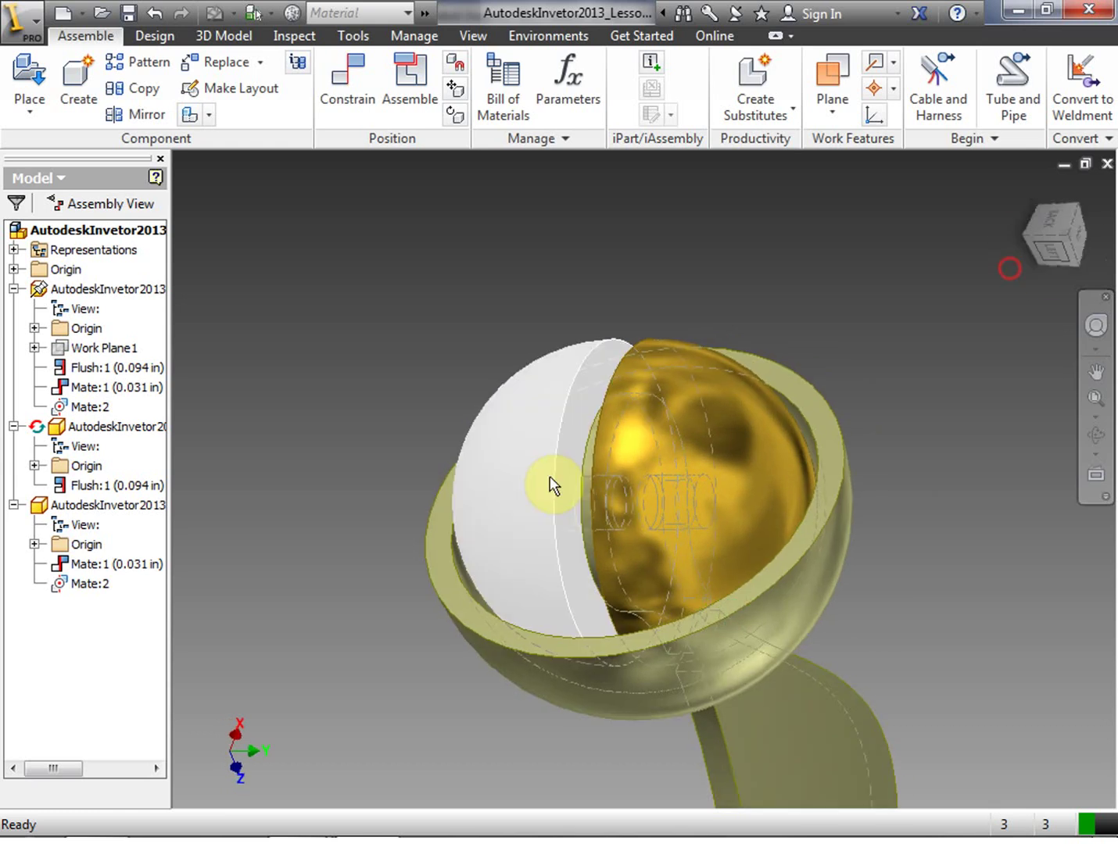
left_click(526, 490)
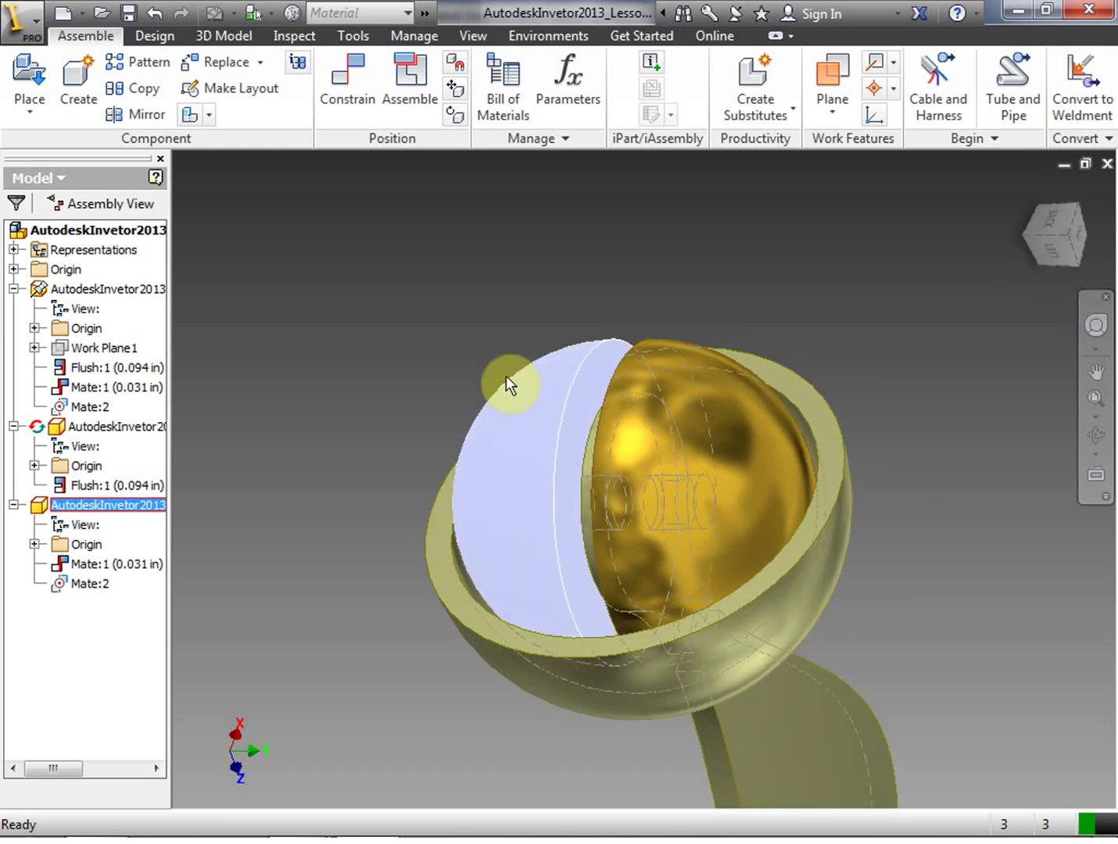
left_click(405, 17)
left_click(409, 16)
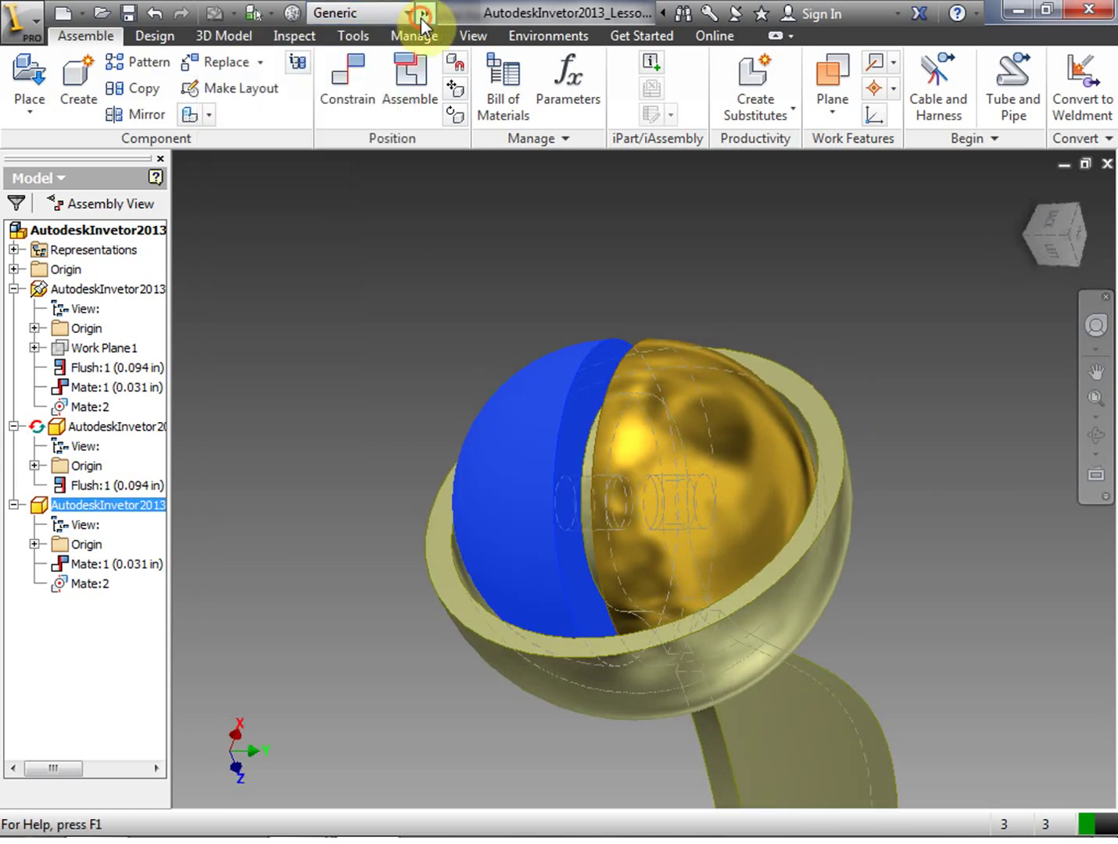
left_click(422, 15)
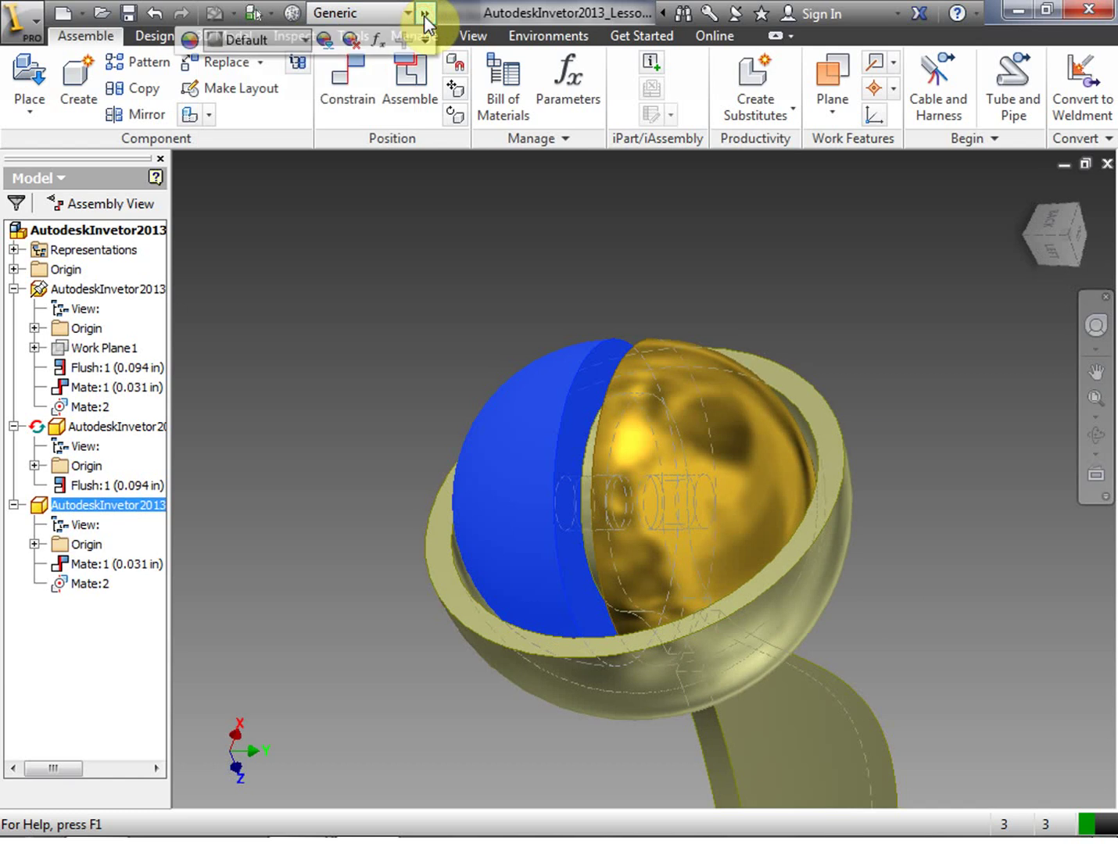
left_click(305, 40)
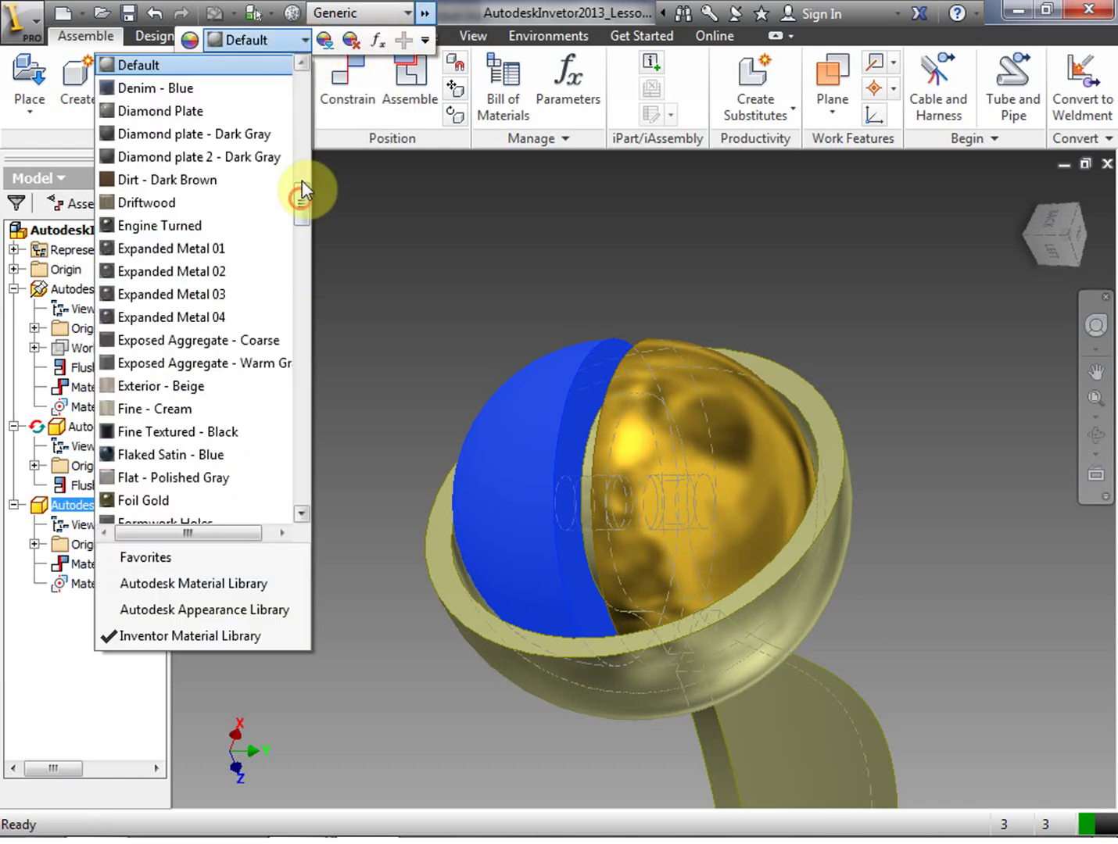
left_click_drag(303, 180, 301, 220)
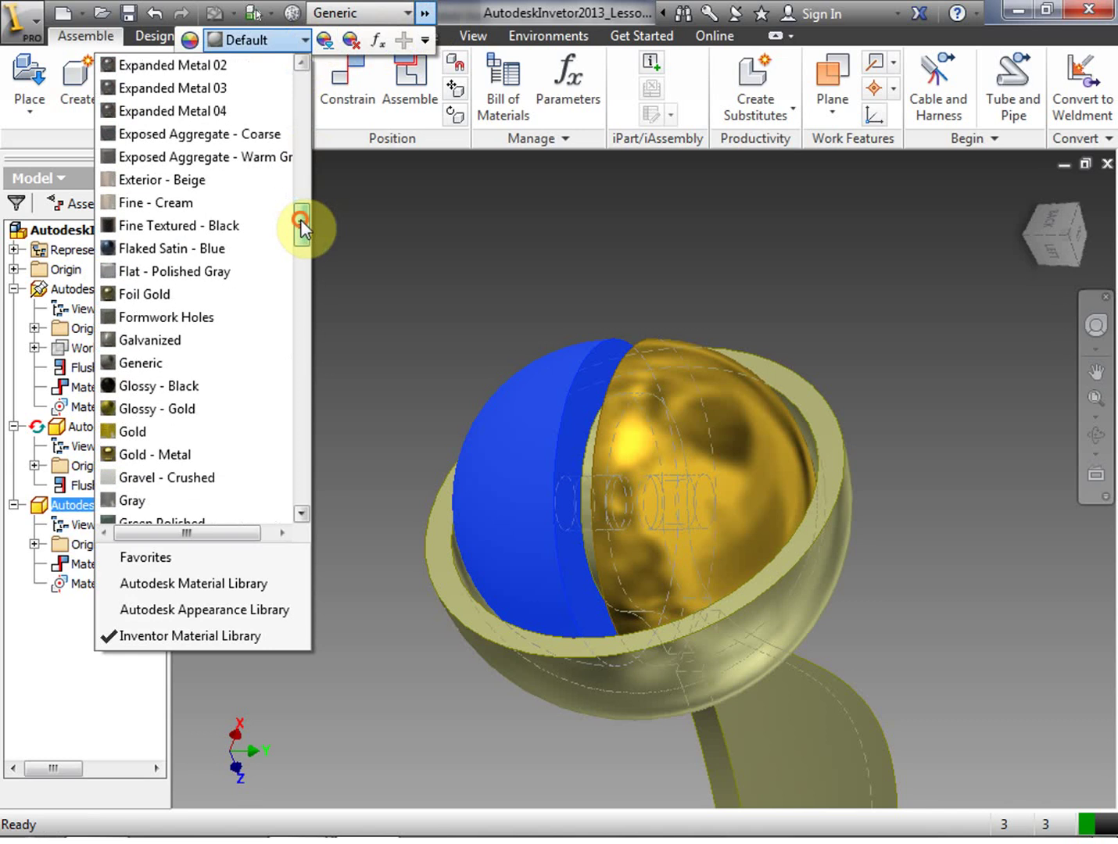
left_click(184, 454)
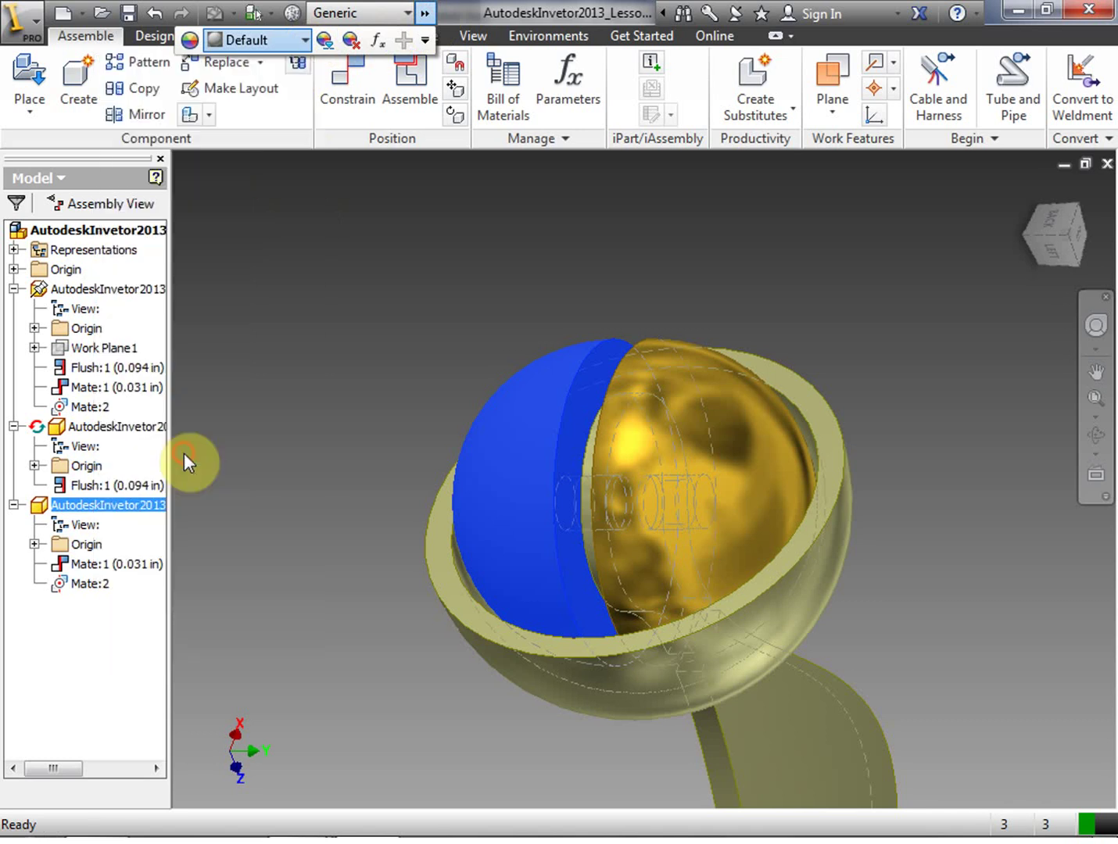
left_click(391, 323)
Inspect the finished wheel and rig assembly from several sides and save the assembly file
left_click(1053, 225)
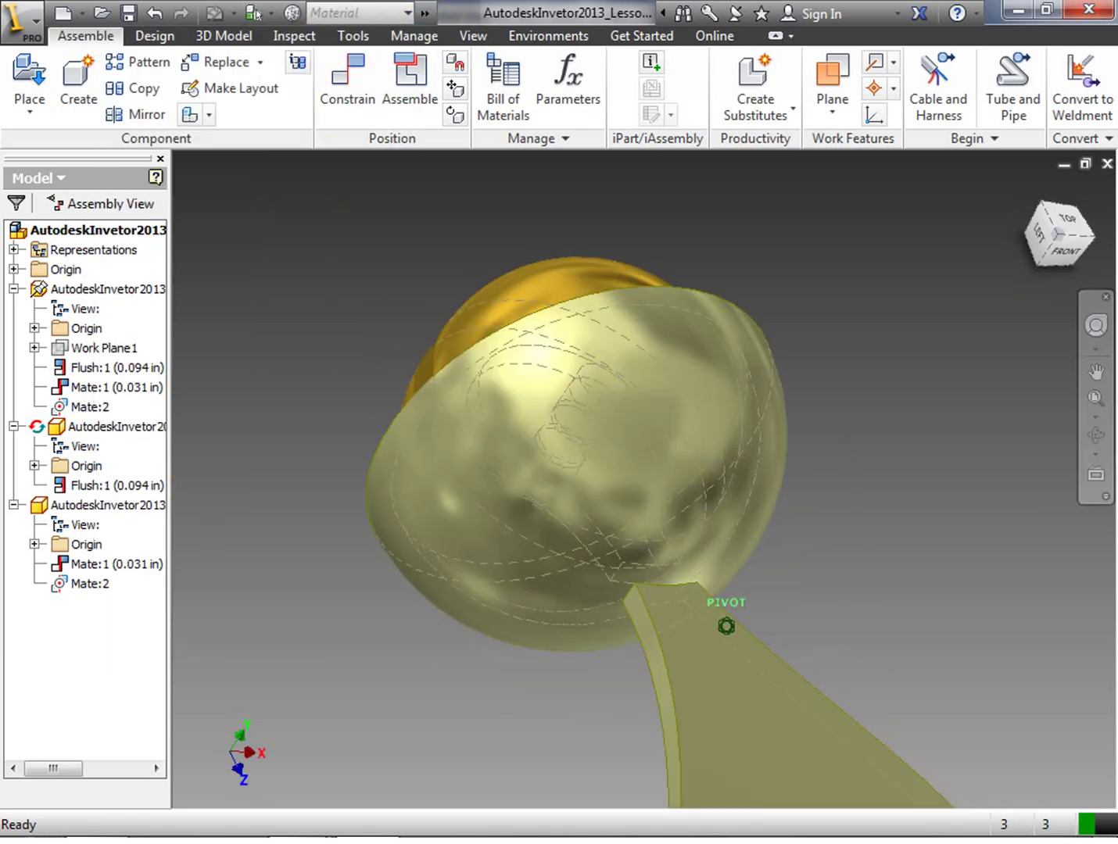
left_click_drag(1057, 234, 1020, 493)
scroll(987, 493, "up", 3)
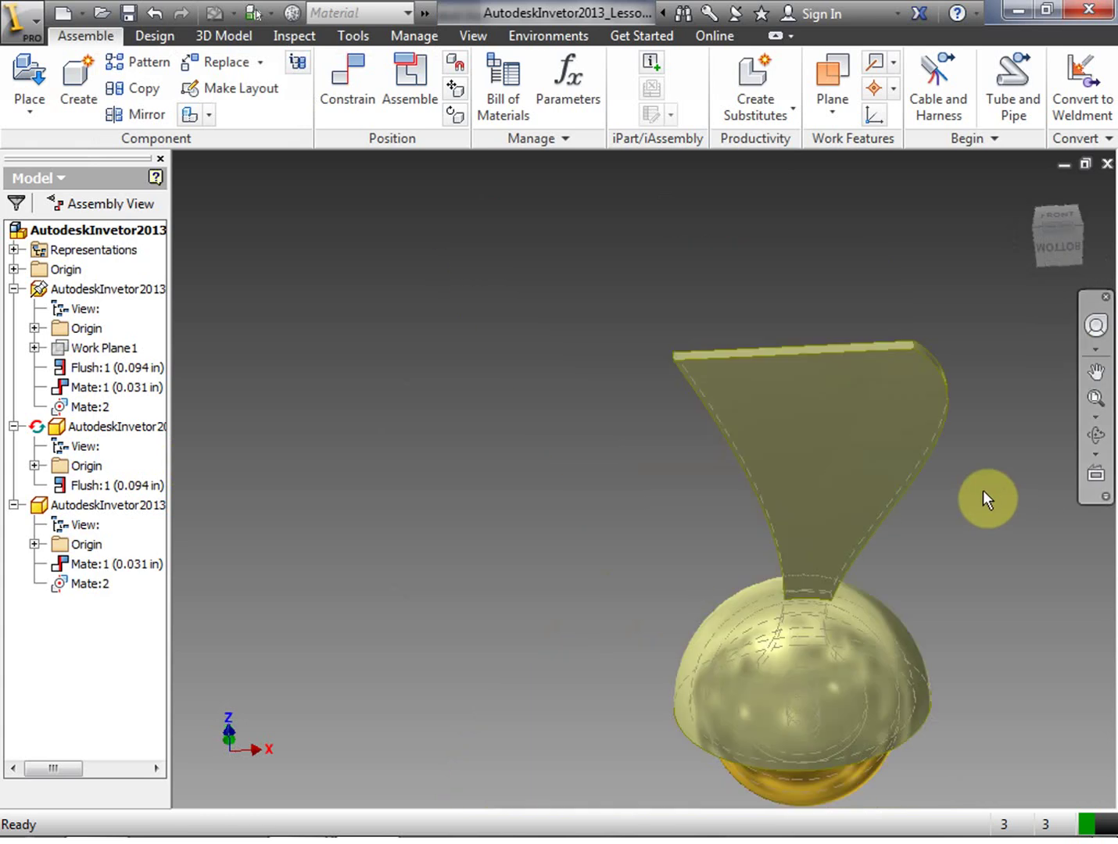
left_click_drag(1061, 227, 1085, 336)
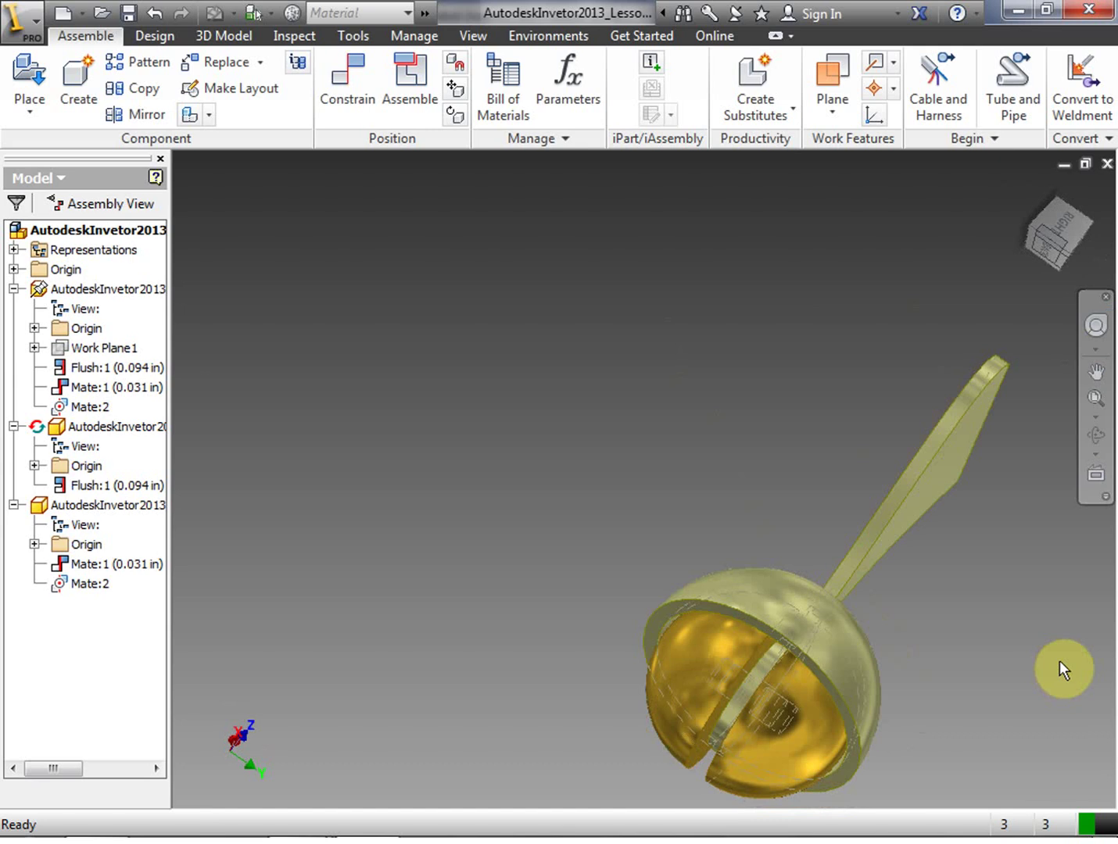
left_click(1095, 376)
left_click_drag(982, 527, 808, 422)
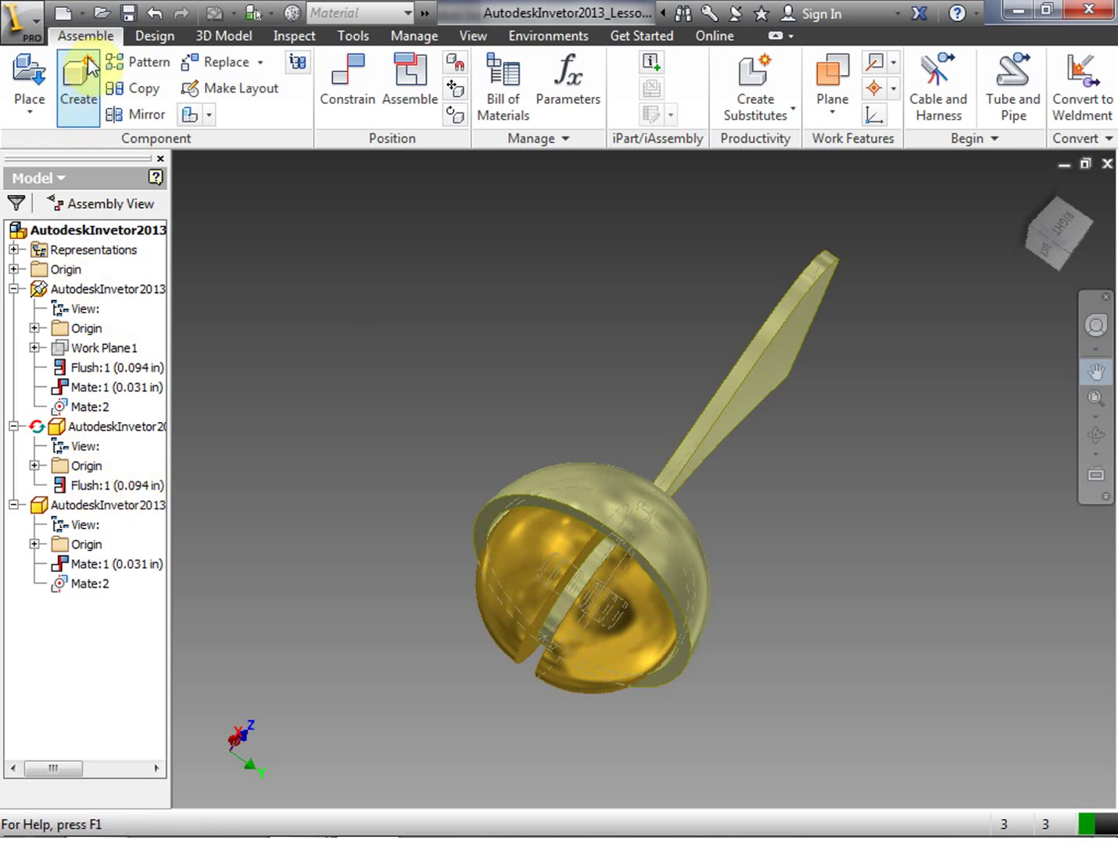
left_click(127, 15)
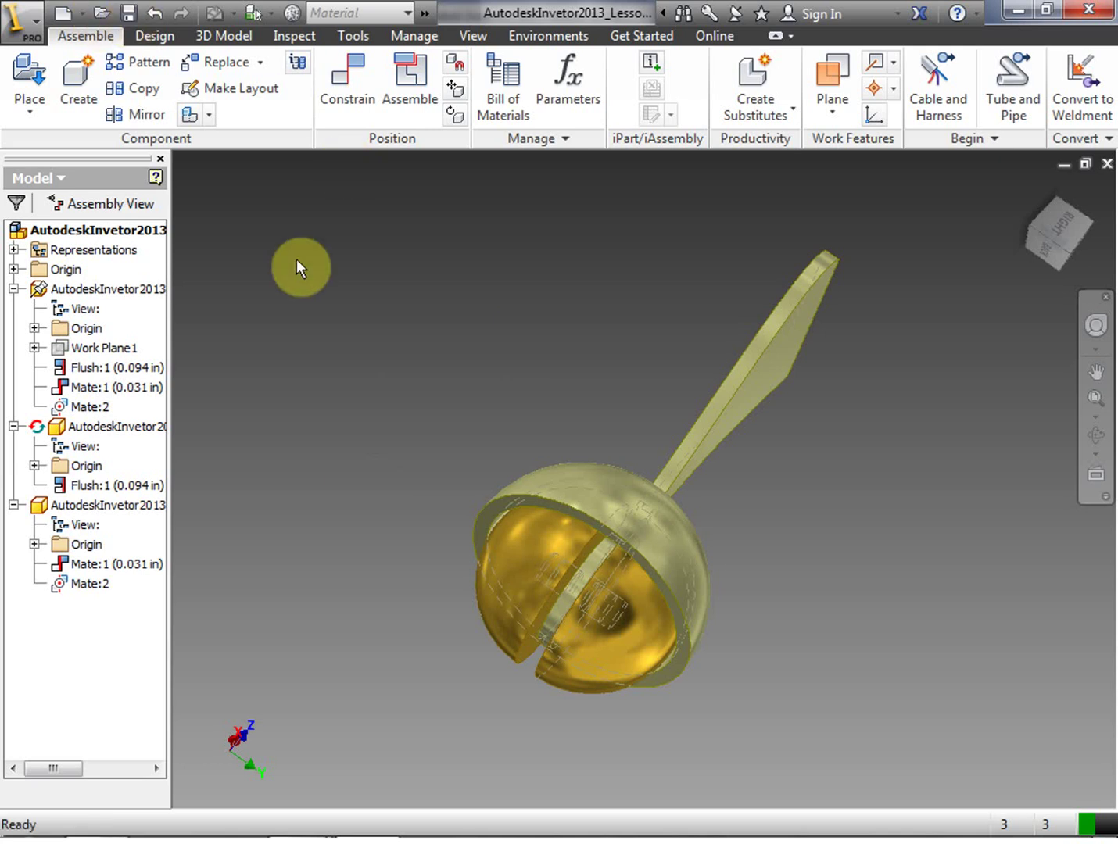
mouse_move(915, 833)
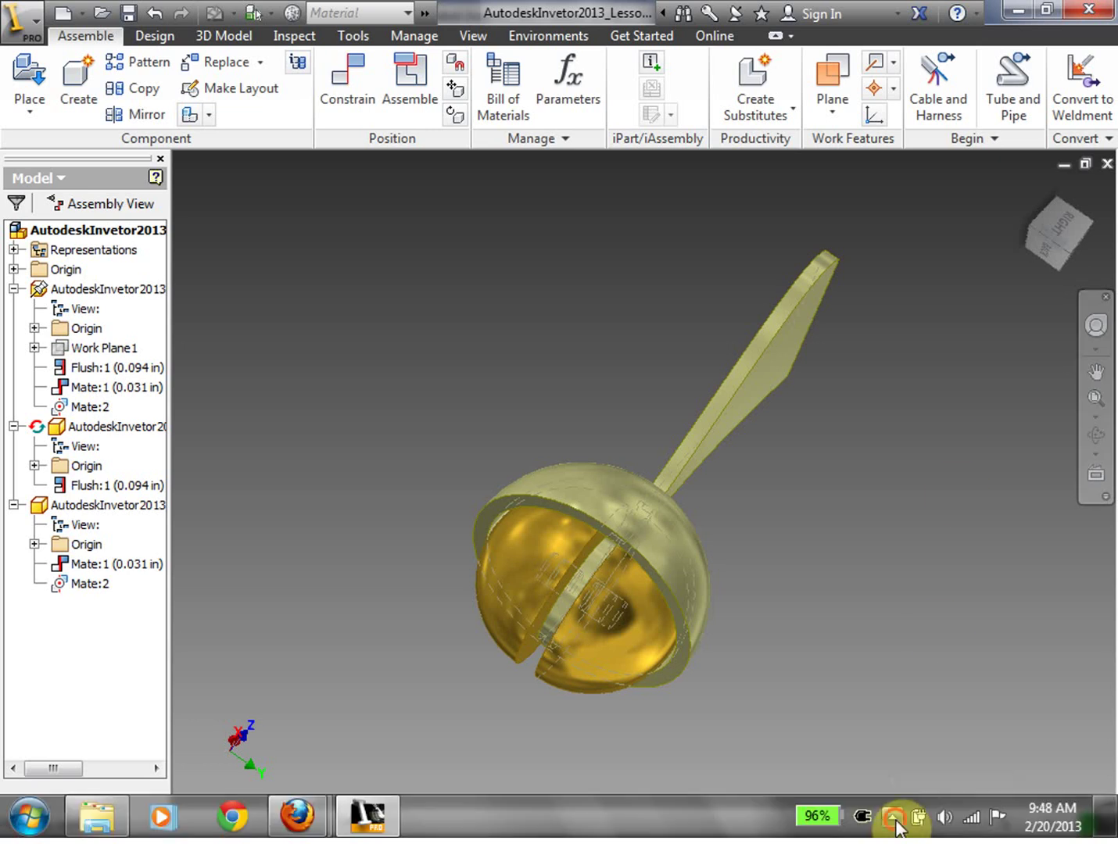
left_click(895, 821)
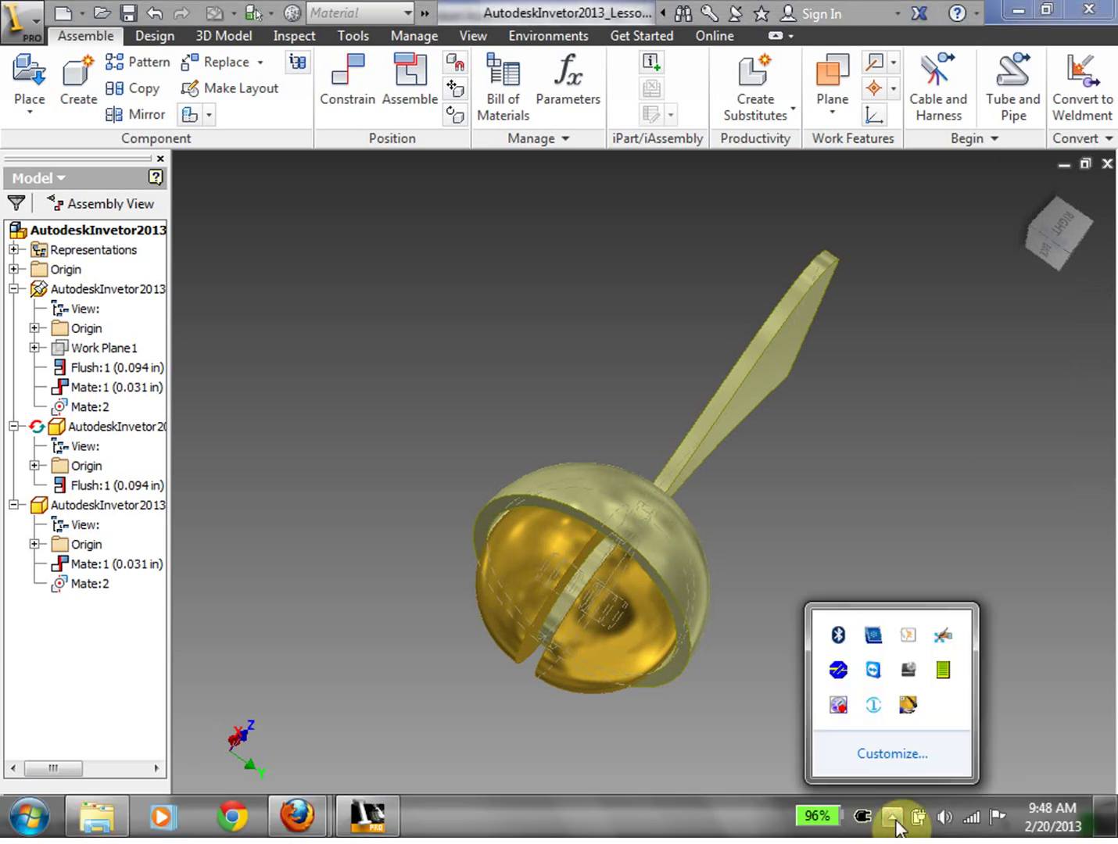
right_click(839, 706)
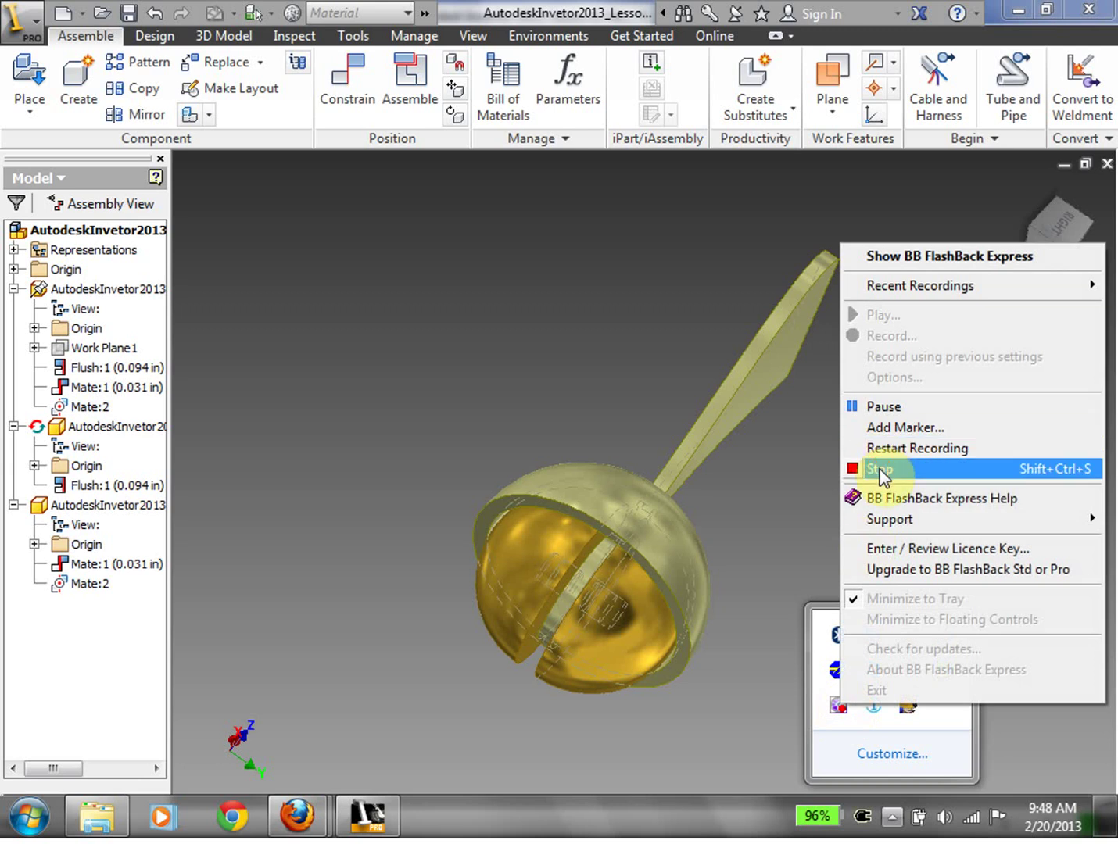